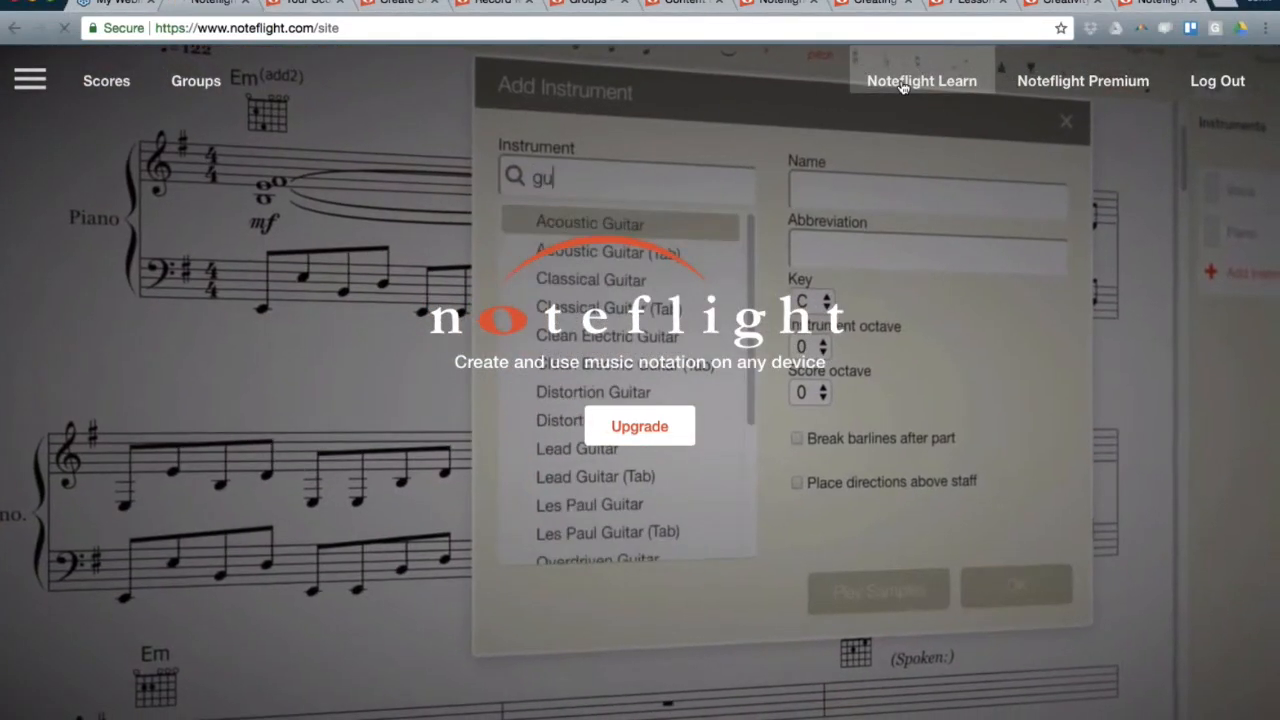
Open the Noteflight Learn page and review its Create, Perform and Teaching with Noteflight Learn sections.
click(902, 84)
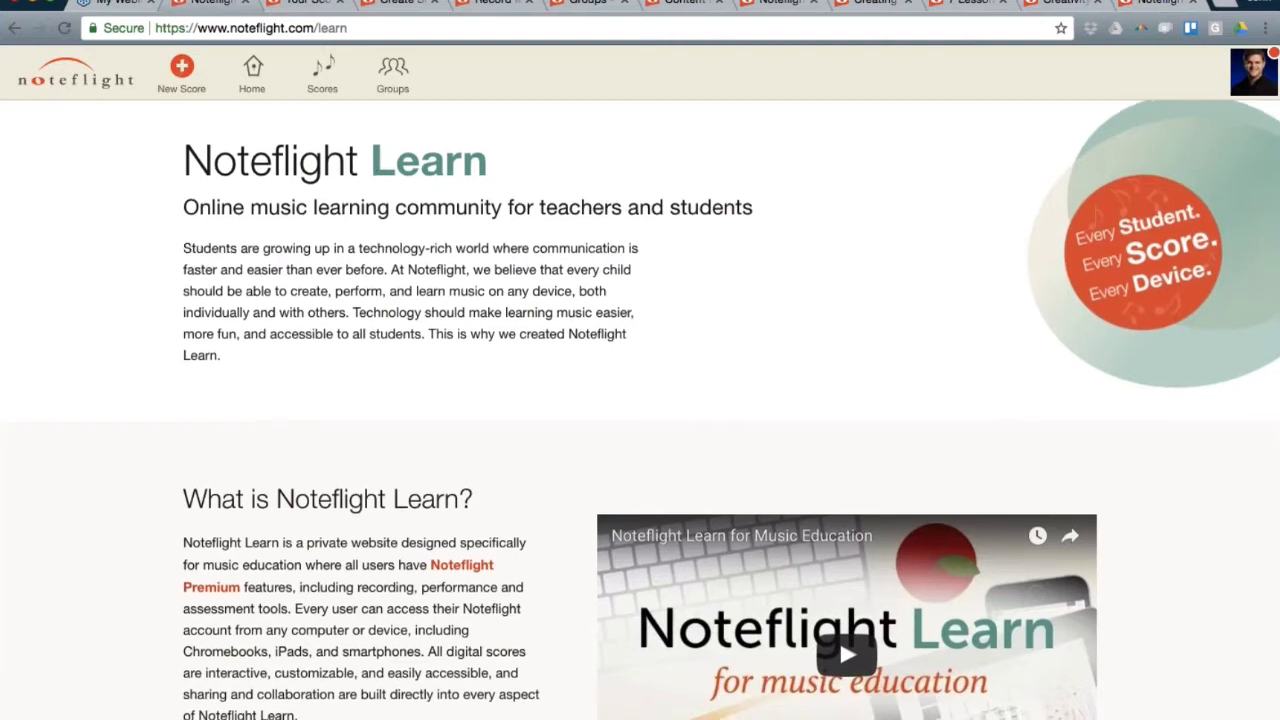
scroll(574, 308, down, 5)
scroll(574, 308, down, 10)
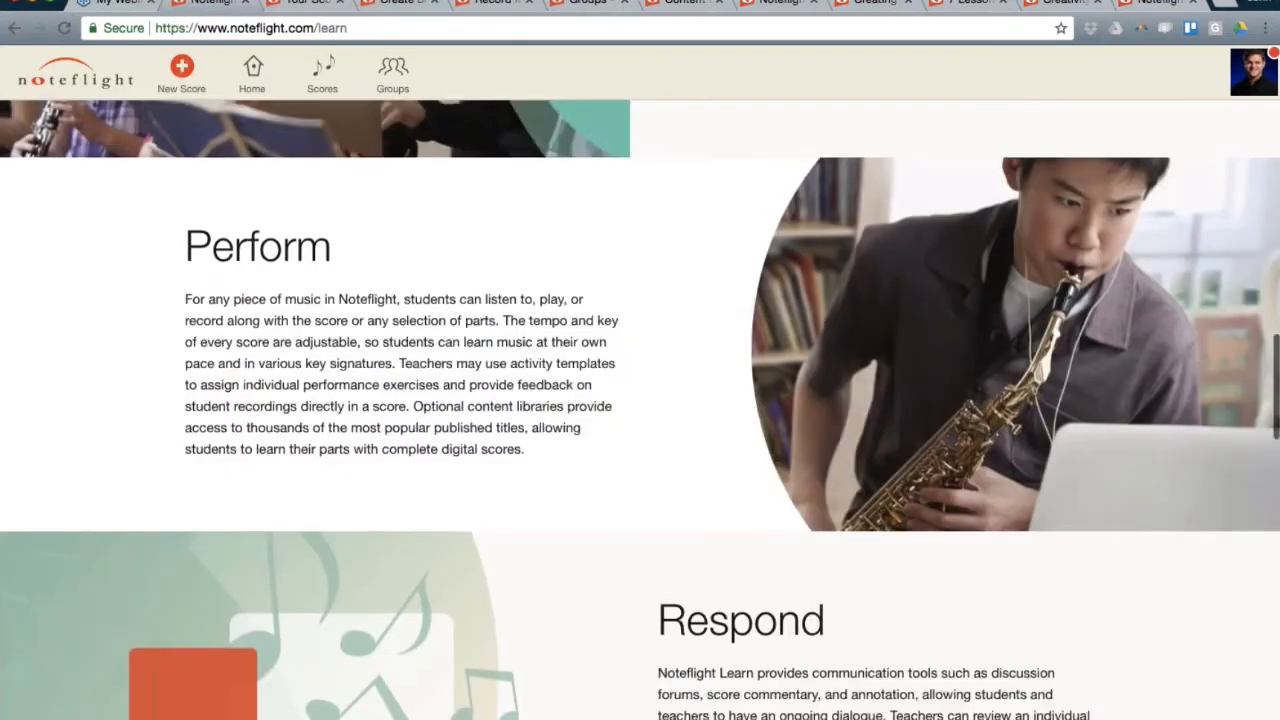
scroll(574, 308, up, 2)
scroll(640, 400, up, 2)
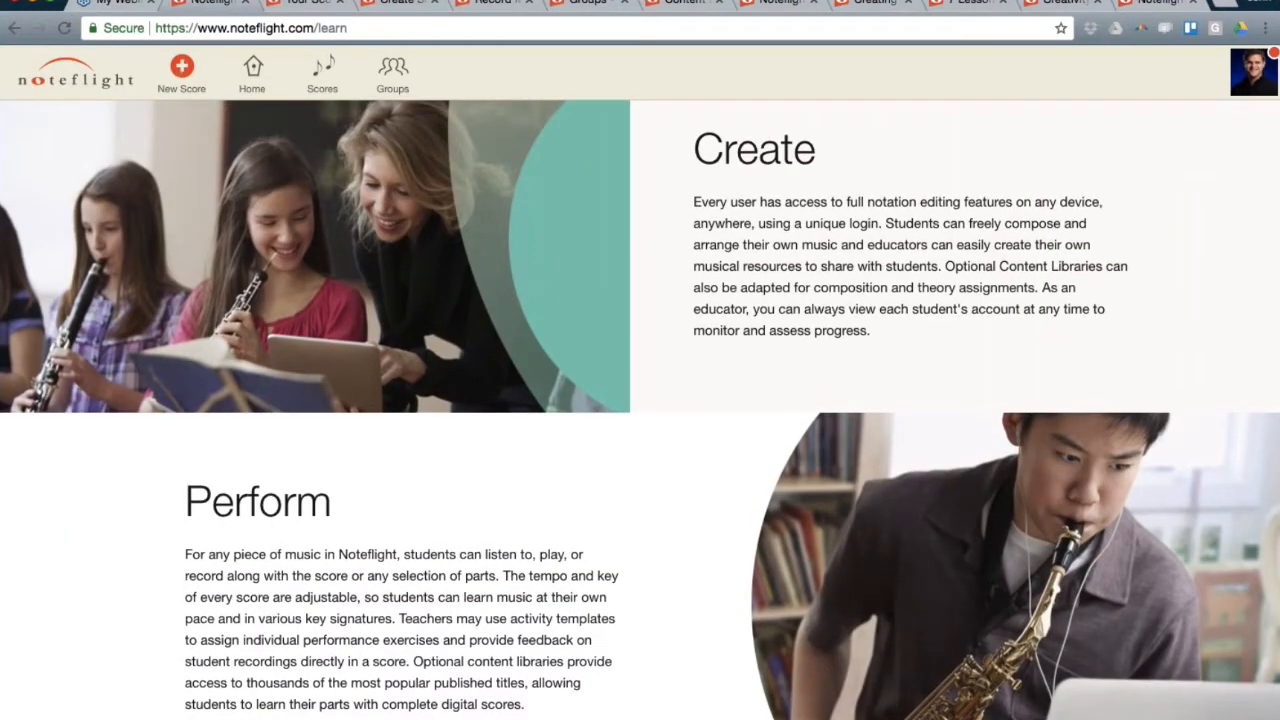
scroll(640, 410, up, 12)
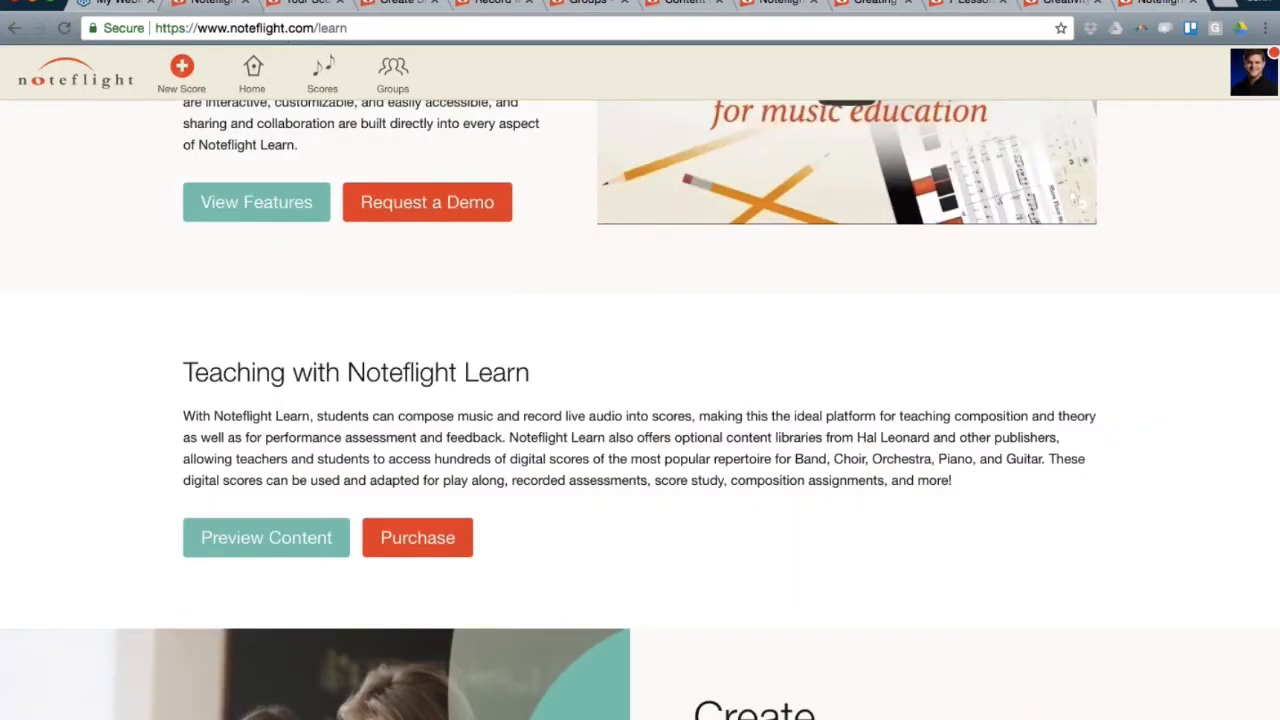
Examine the School Demo site's home page, its school-demo web address and its groups page.
click(83, 89)
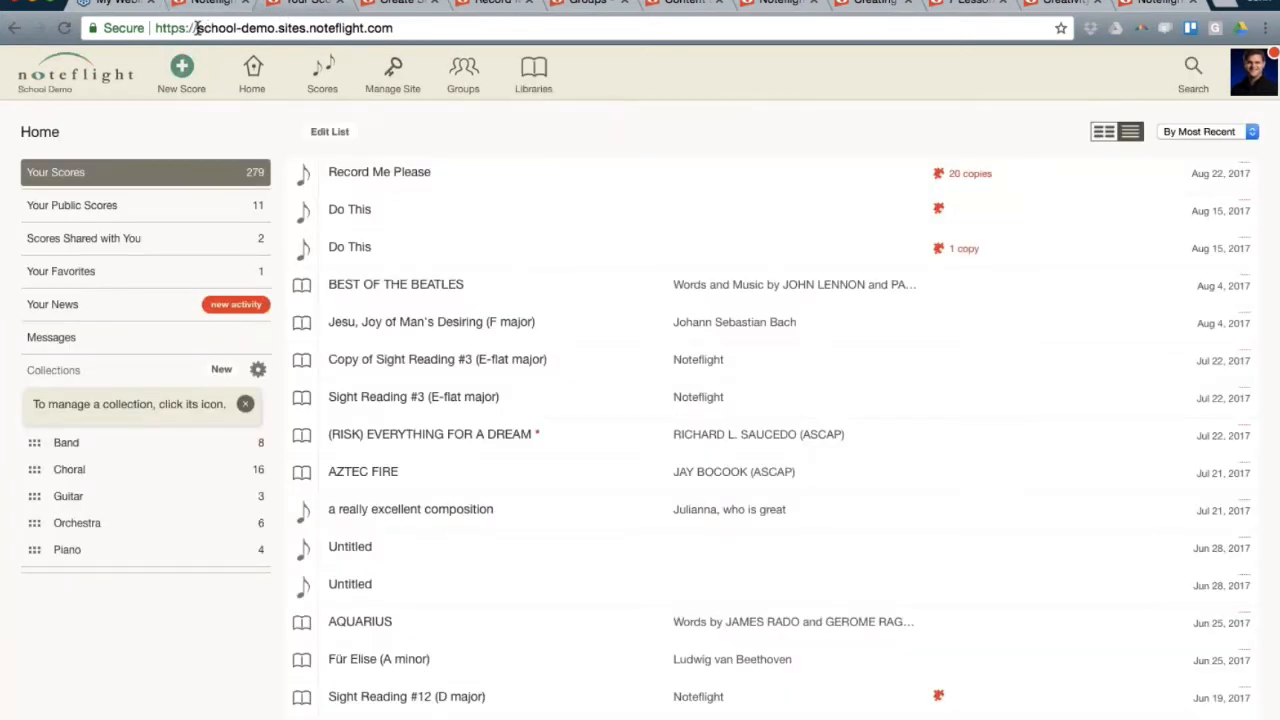
drag(197, 28, 278, 30)
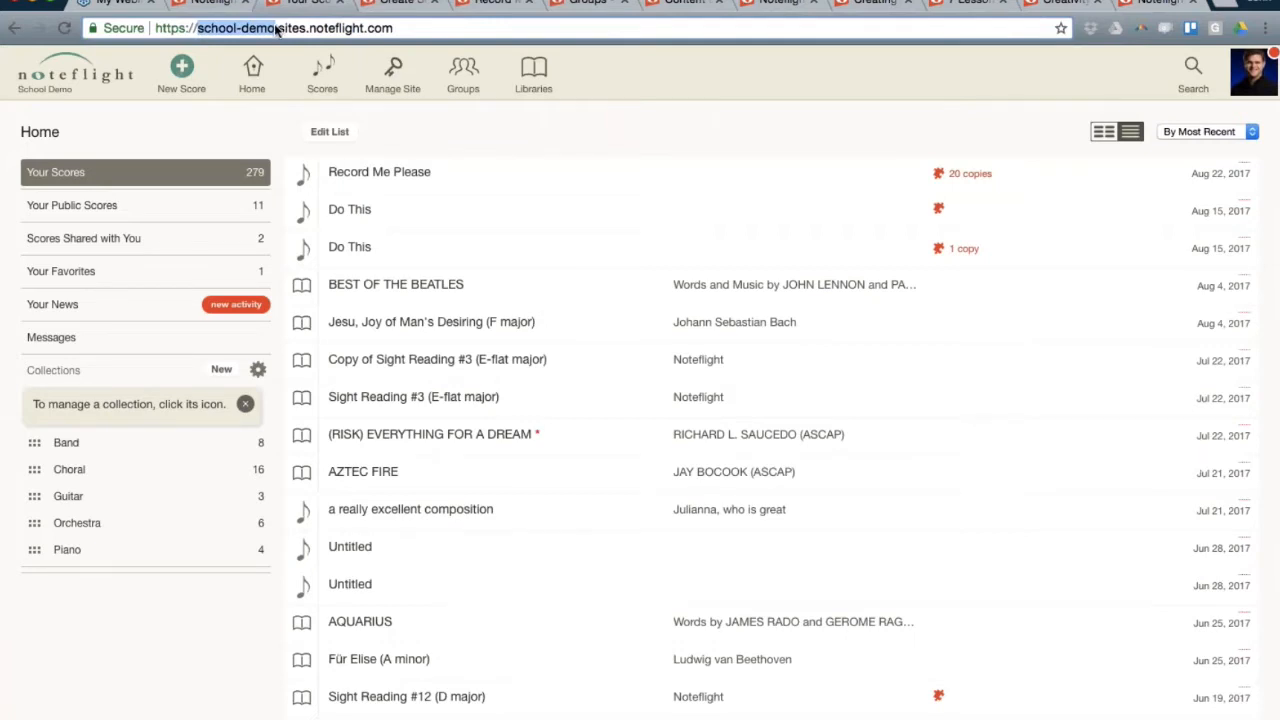
click(407, 30)
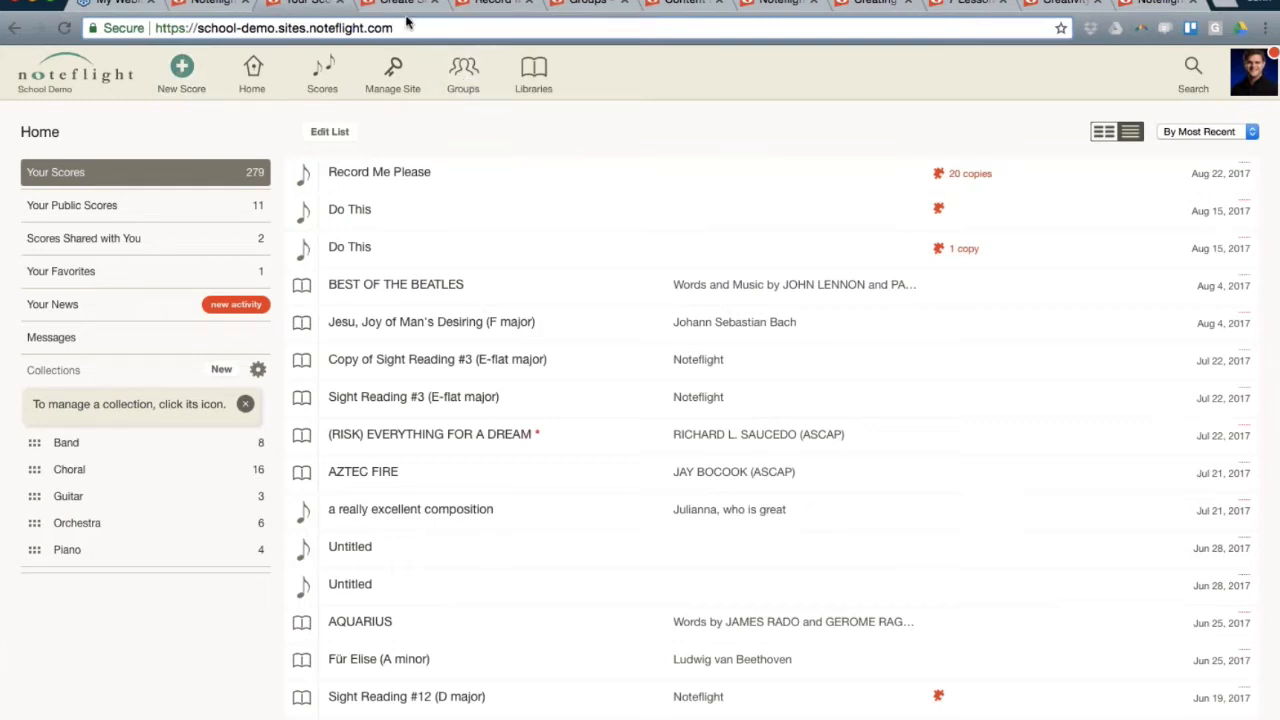
click(586, 5)
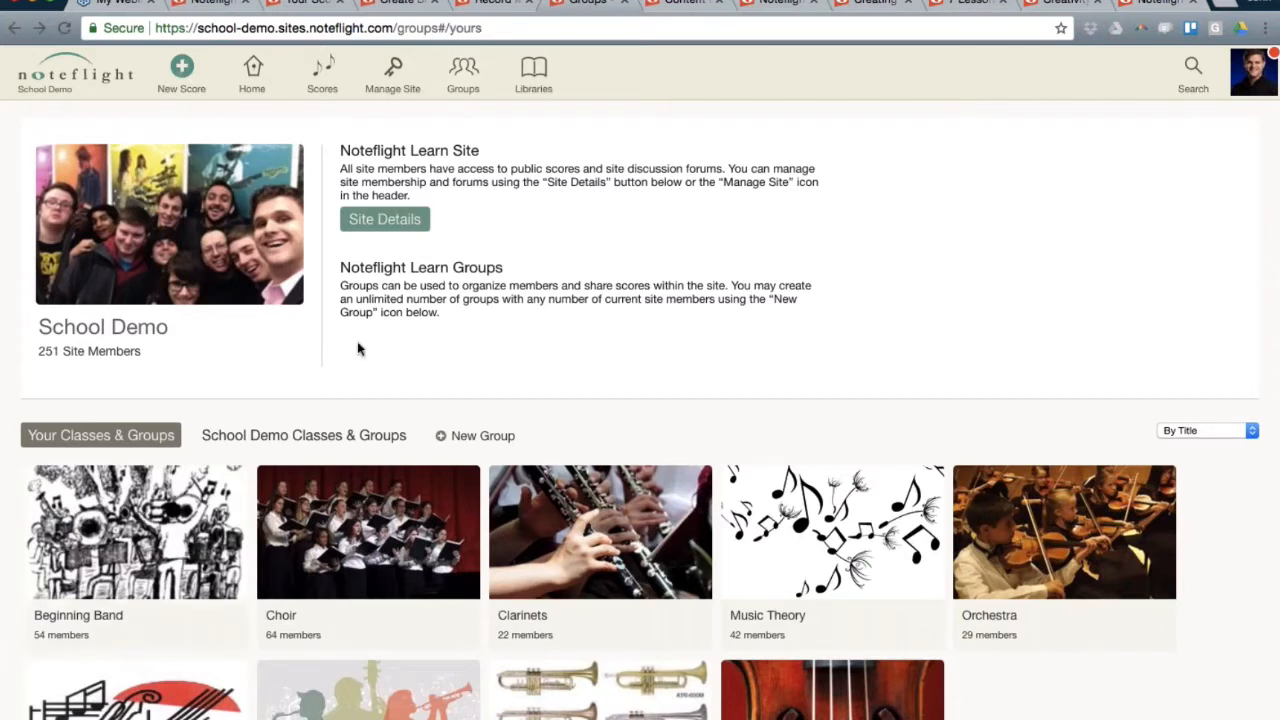
click(210, 2)
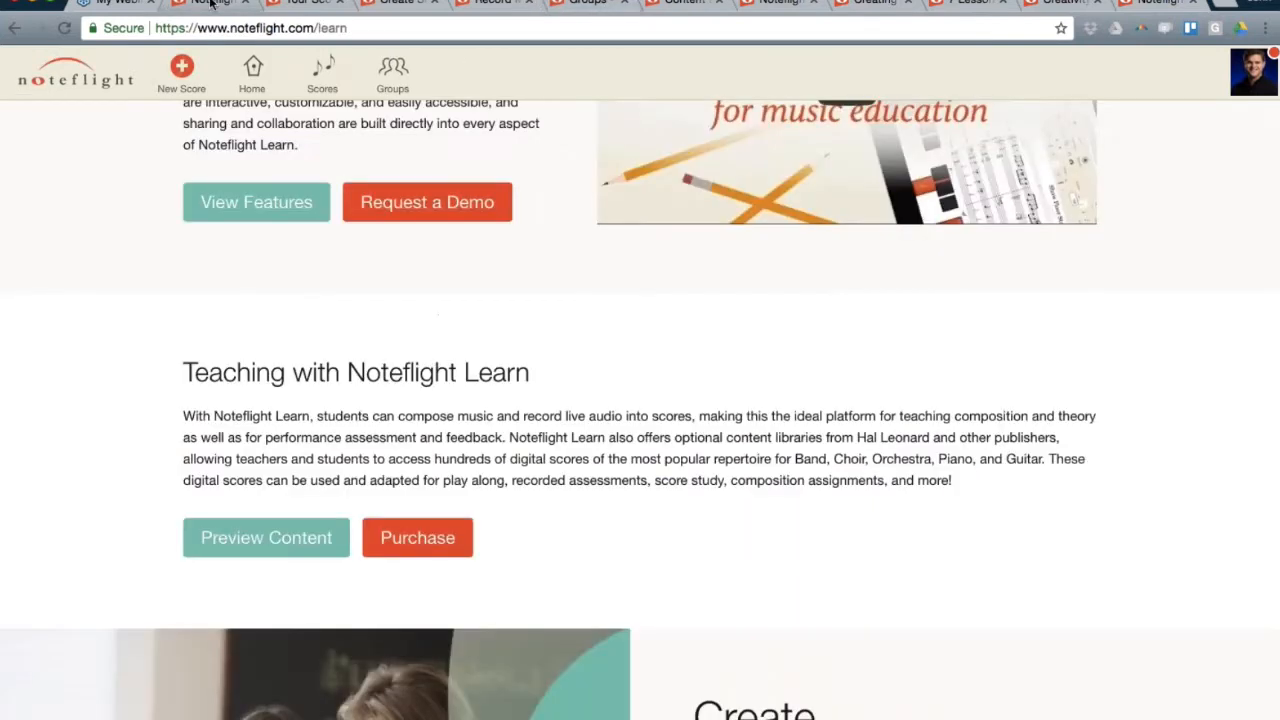
click(322, 4)
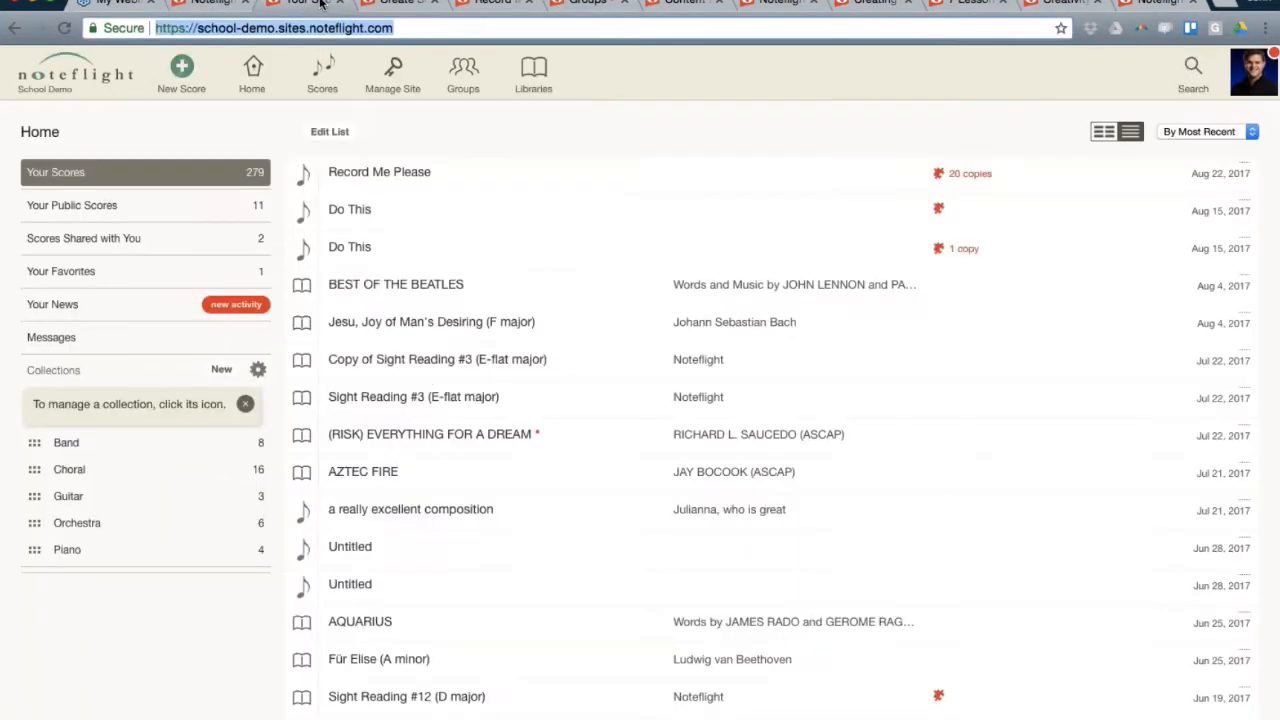
In the School Demo site management, add a new student with the username August Webinar.
click(382, 72)
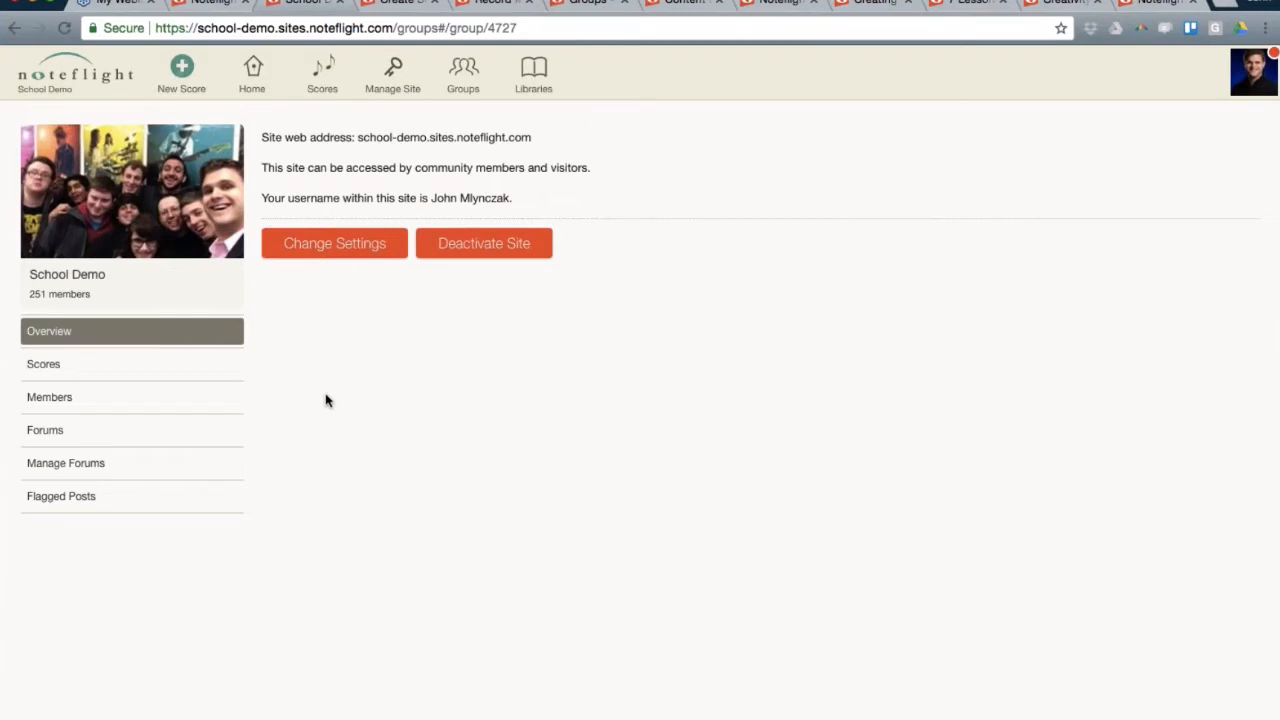
click(128, 397)
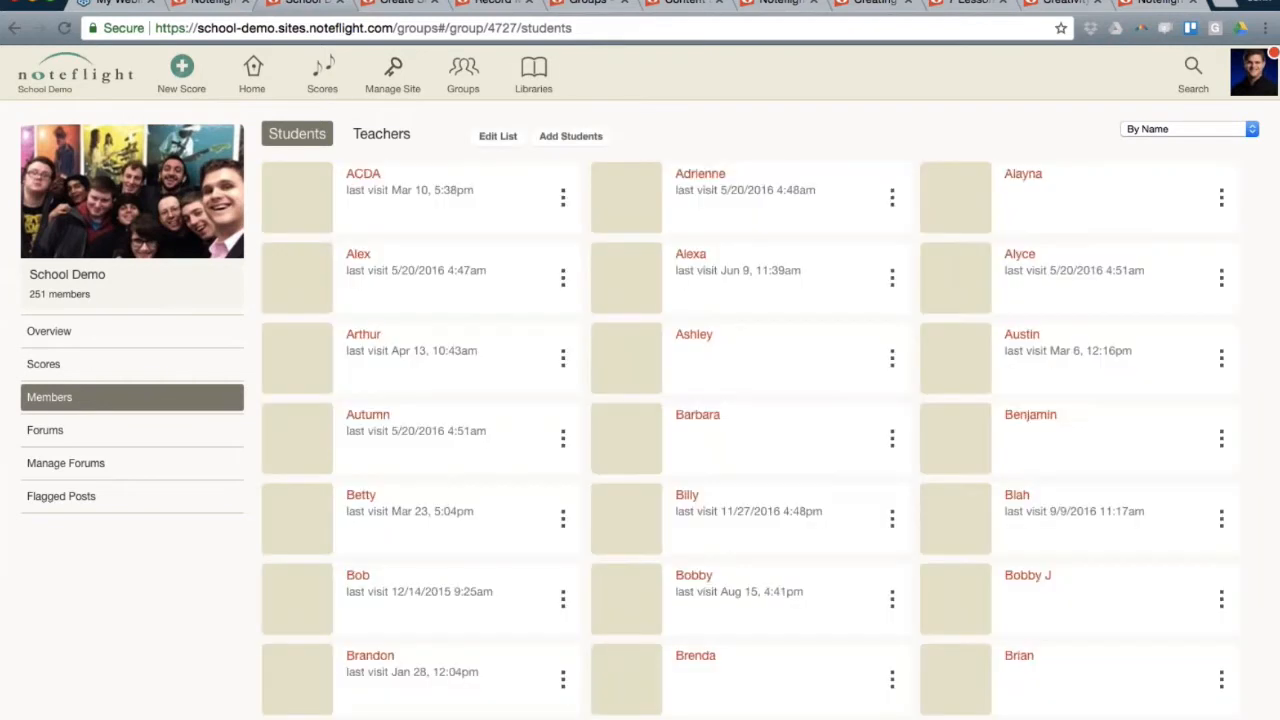
click(551, 139)
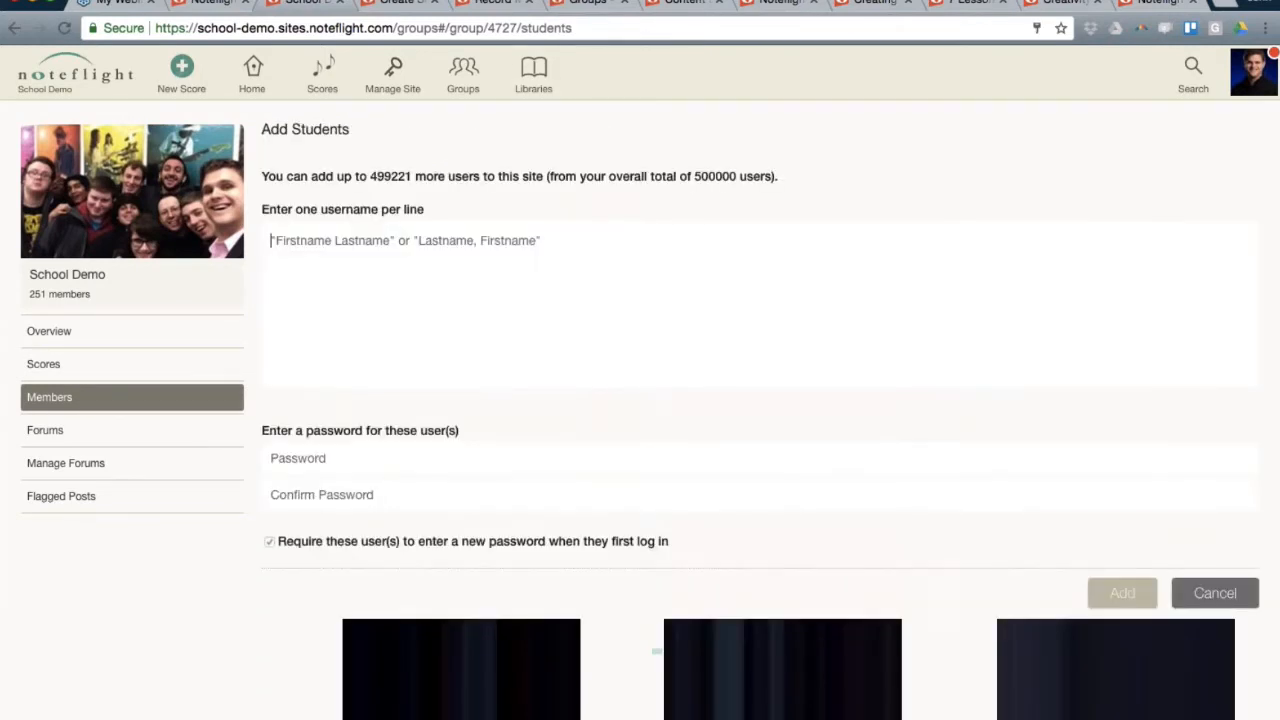
text(August W)
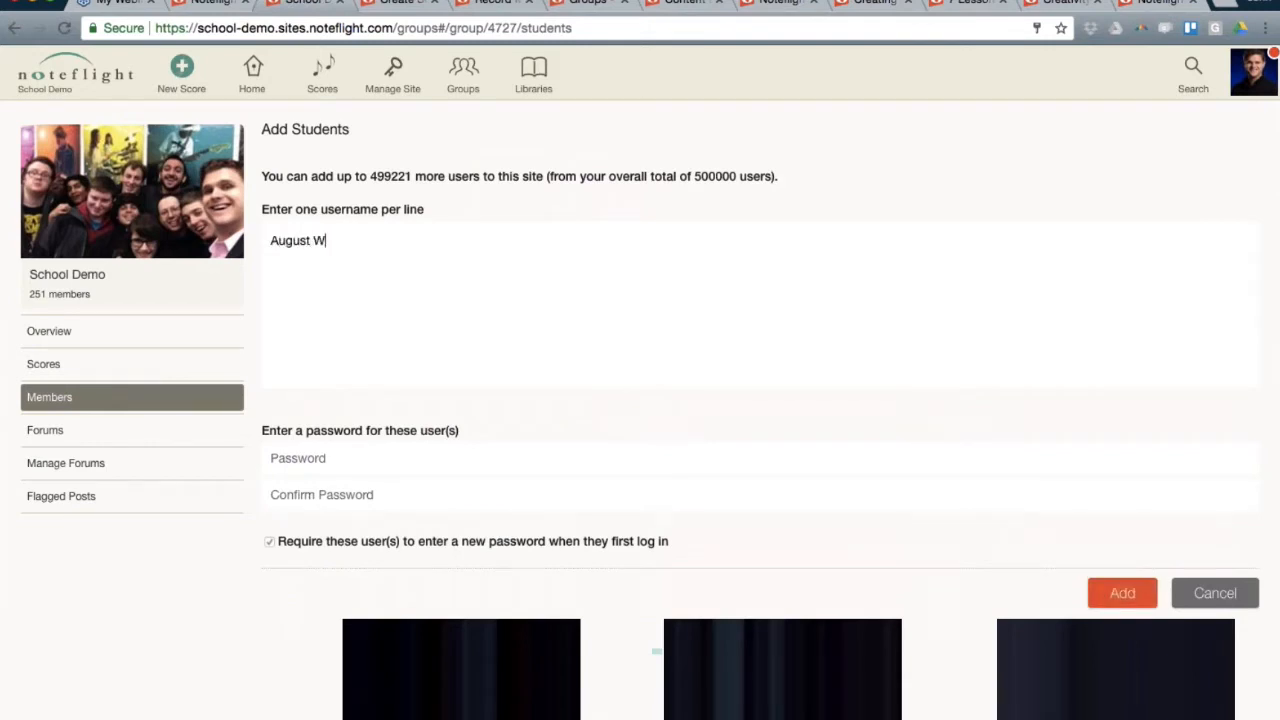
text(ebinar)
click(1110, 593)
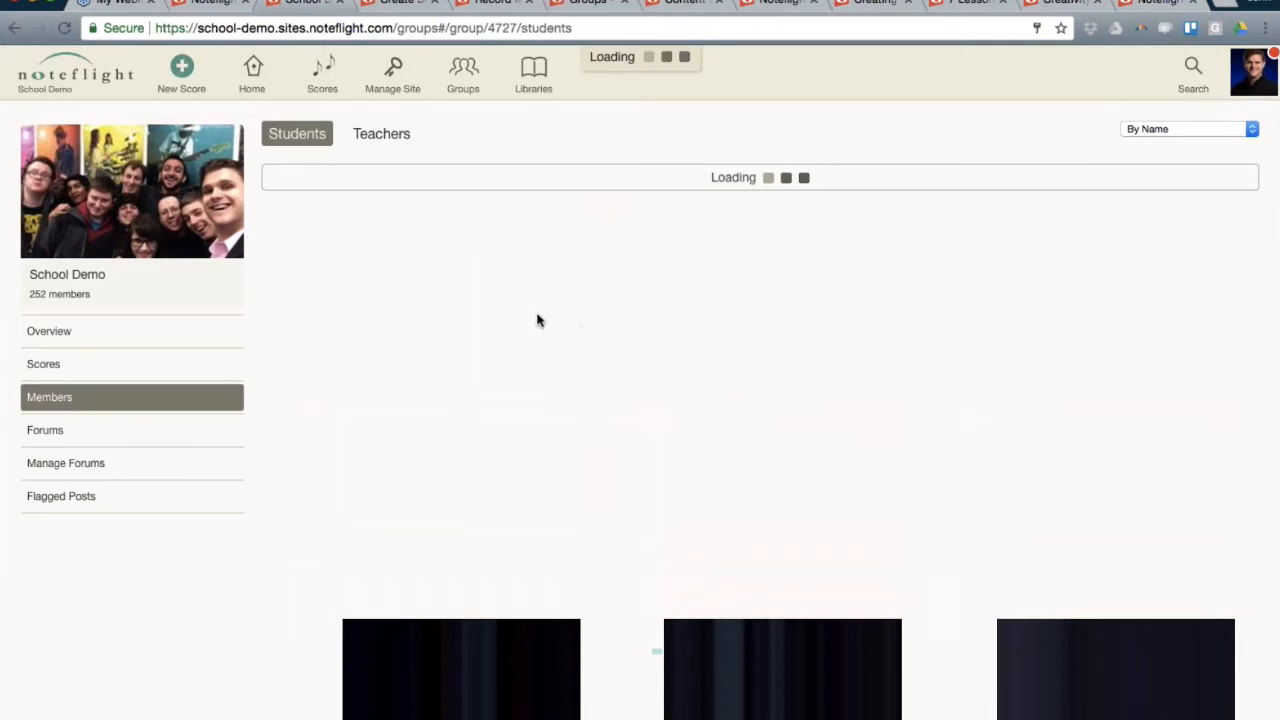
double_click(216, 29)
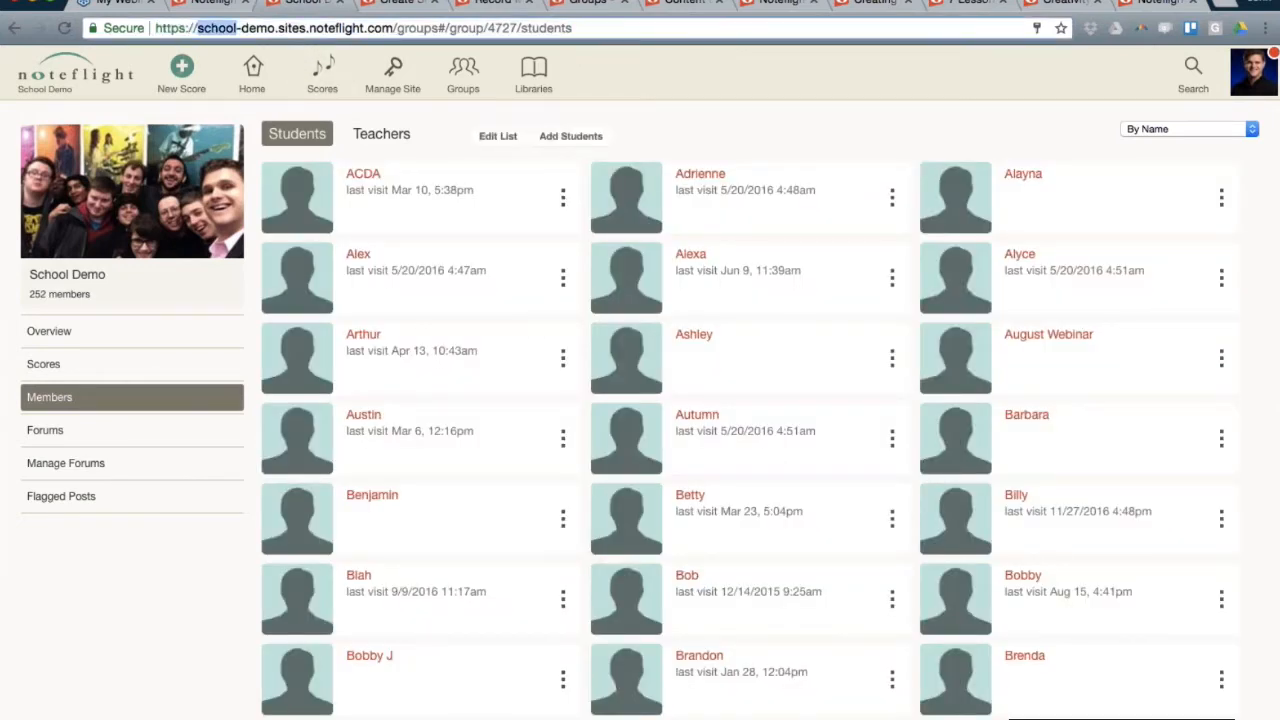
click(675, 90)
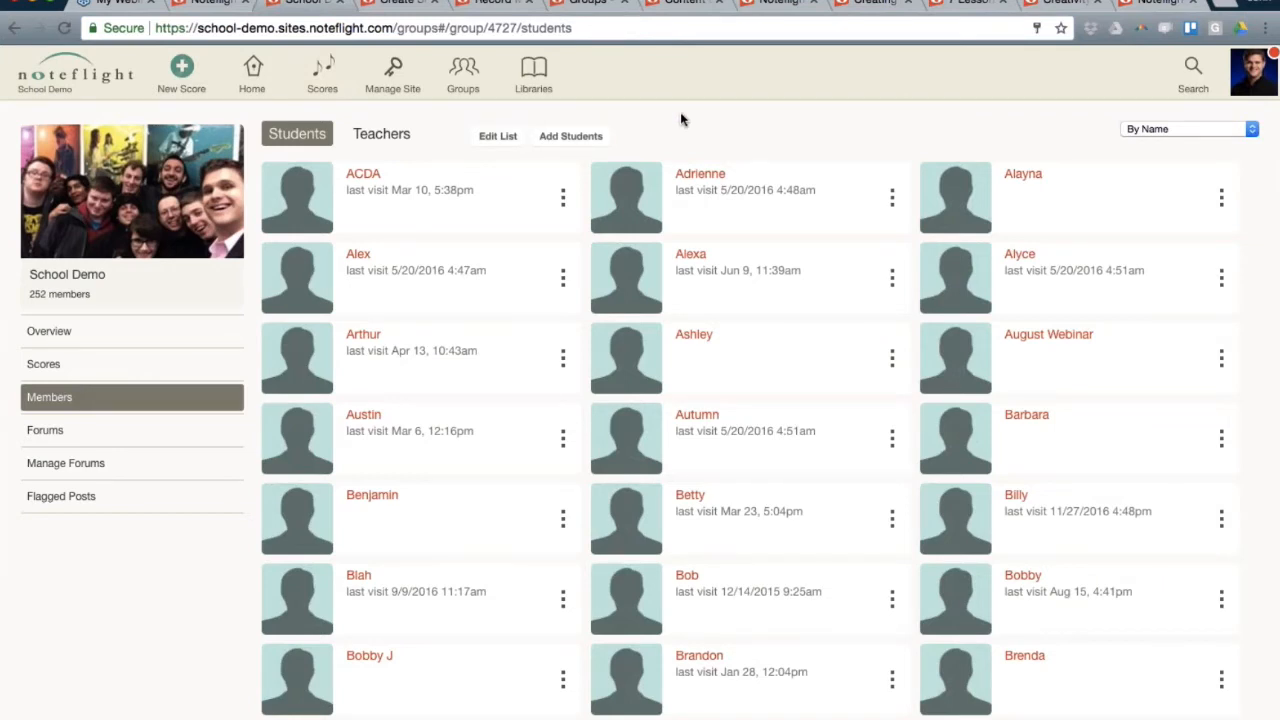
Remove the third student in the first row from the School Demo site's student list.
click(495, 137)
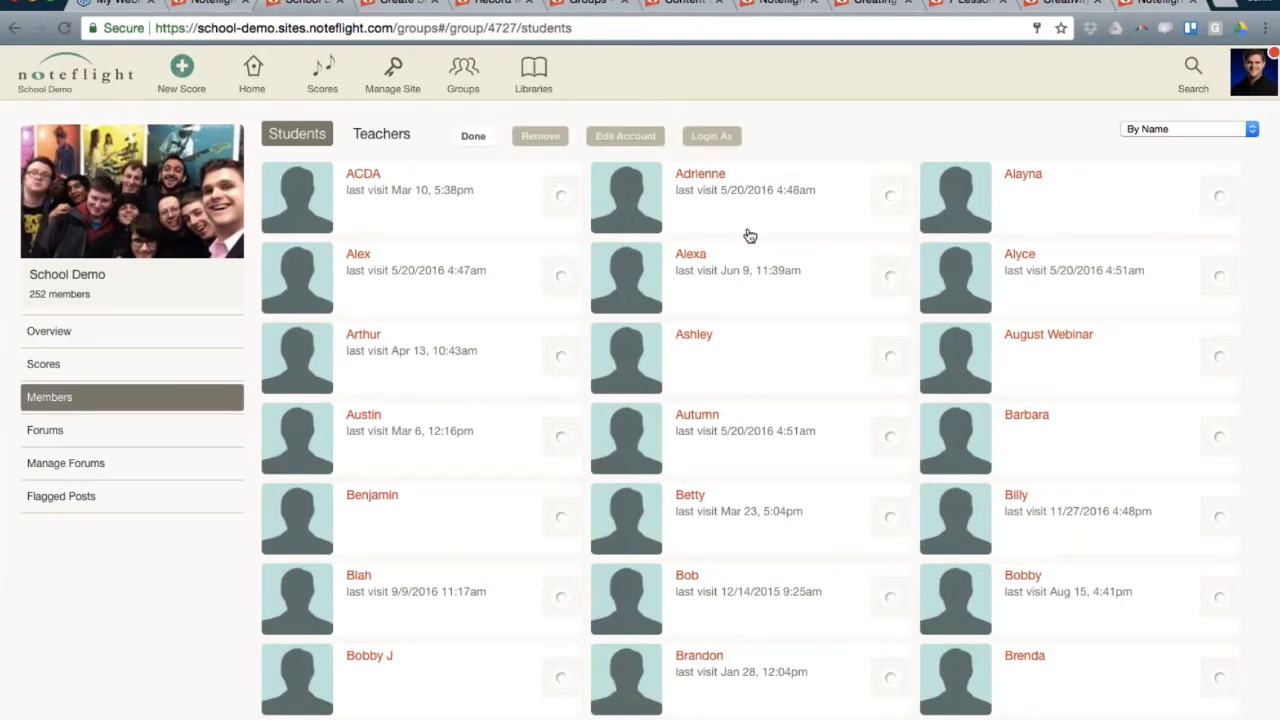
click(999, 203)
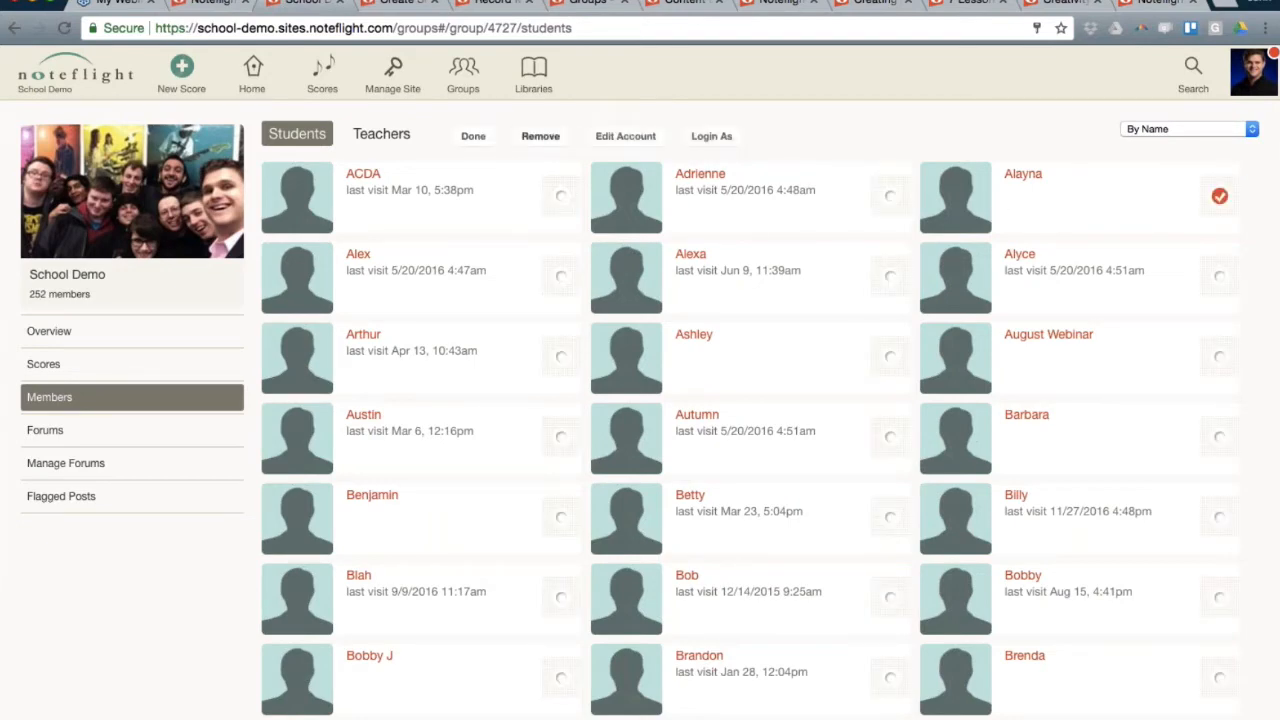
click(540, 137)
click(606, 236)
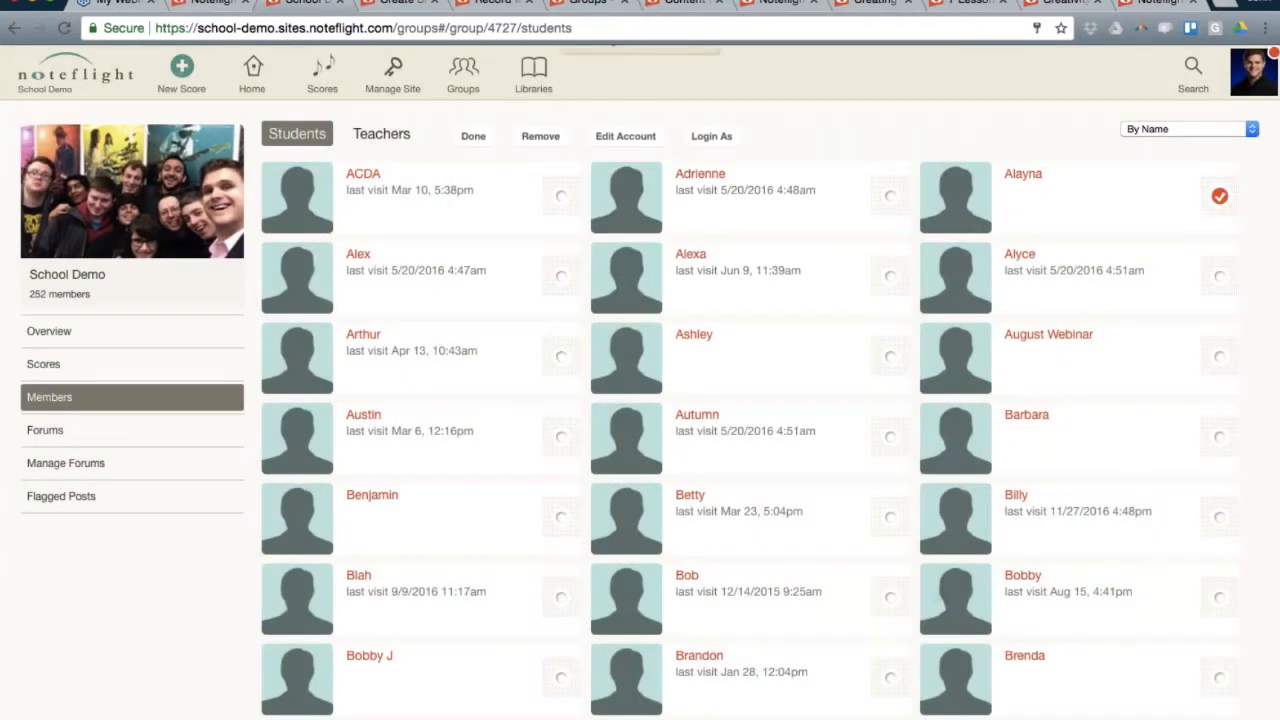
Compare the School Demo site's student and teacher member lists and look through the teachers.
click(378, 134)
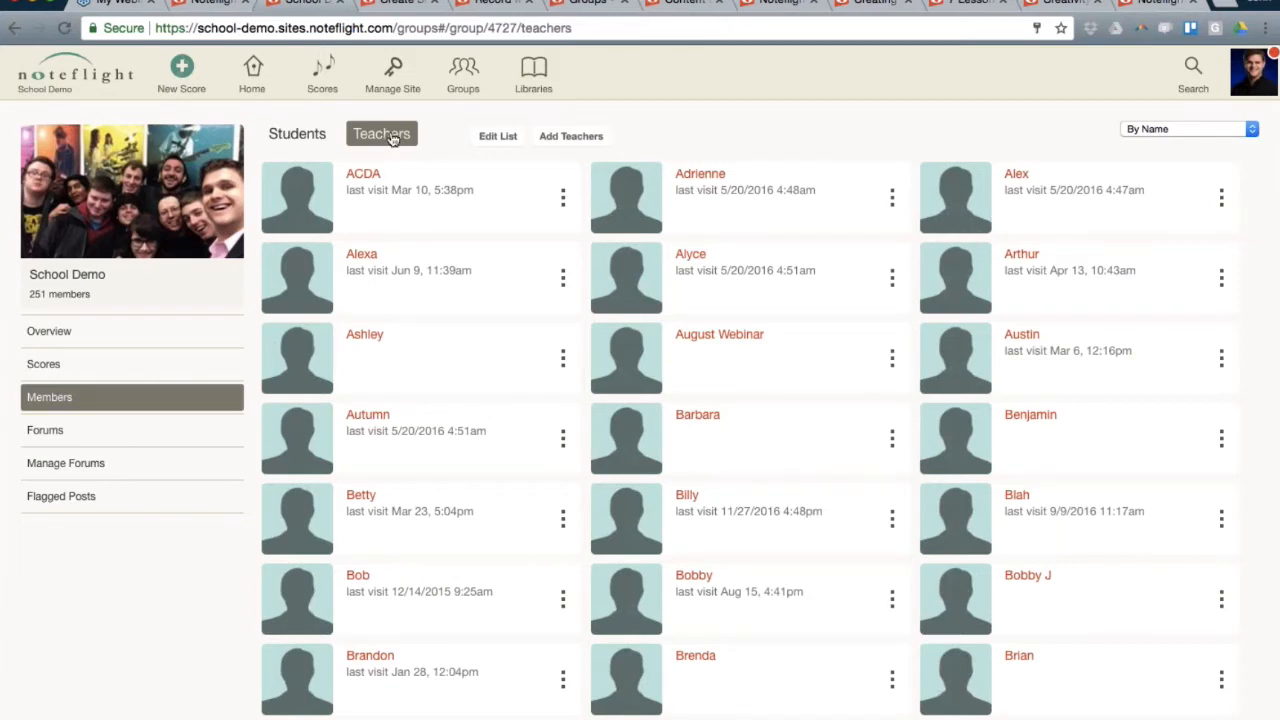
click(300, 135)
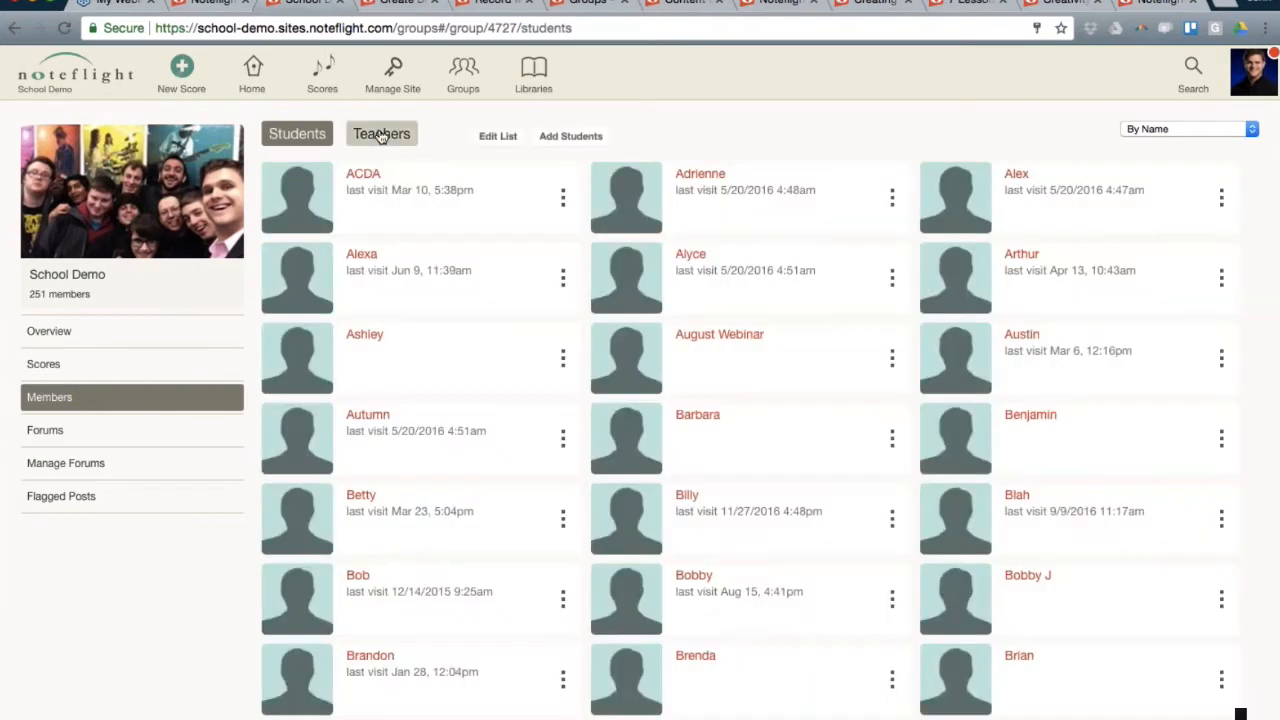
click(381, 137)
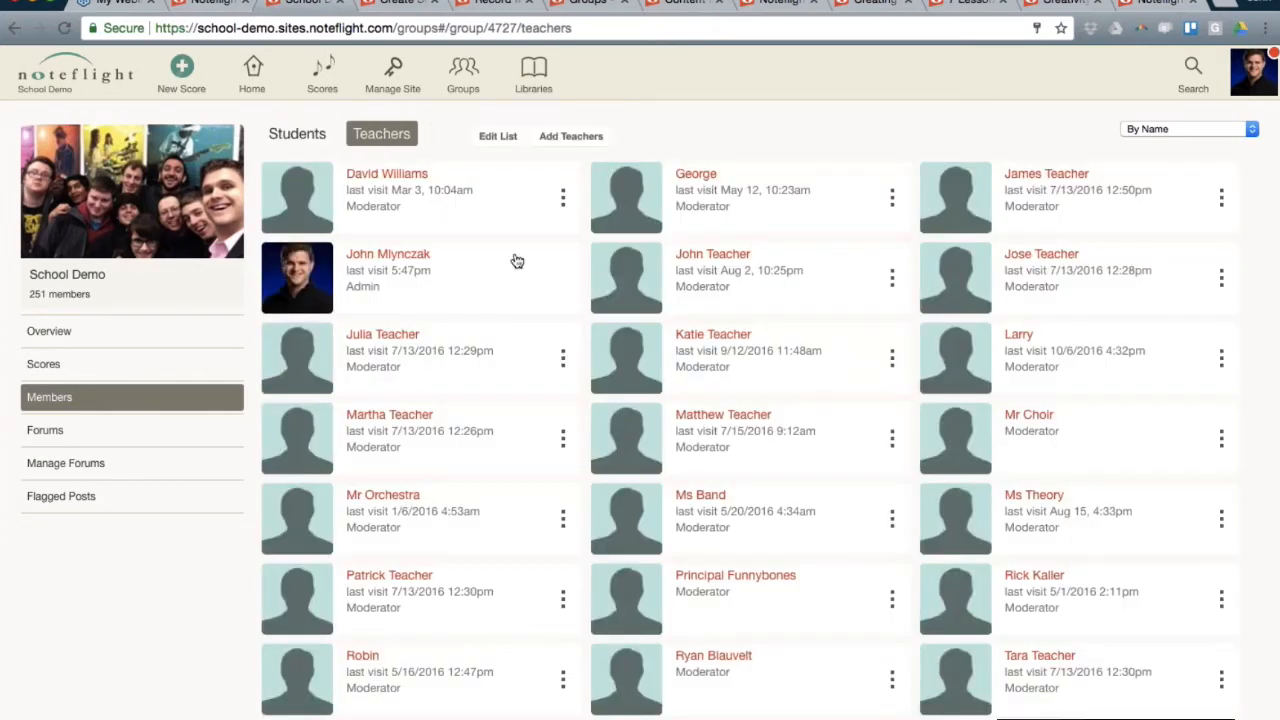
scroll(515, 260, down, 1)
scroll(515, 260, up, 1)
Open the Clarinets group and view its discussion forum and the scores shared with the group.
click(476, 78)
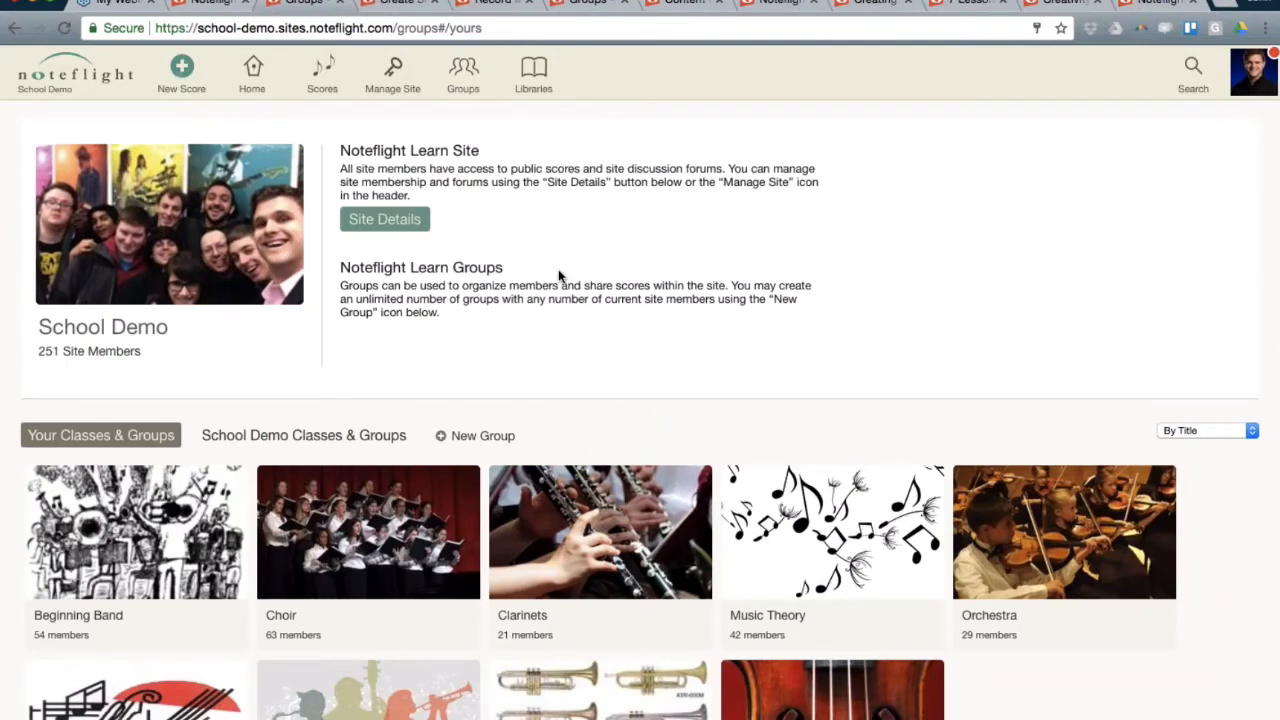
scroll(559, 276, down, 2)
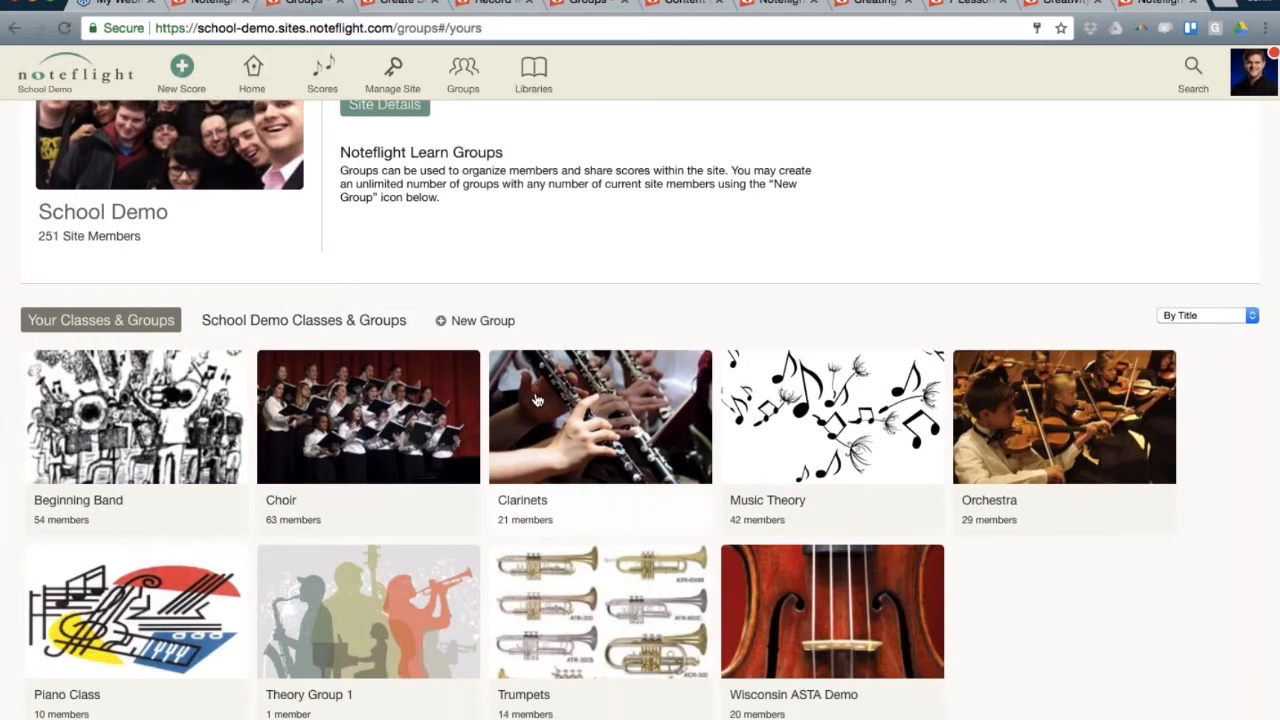
click(572, 404)
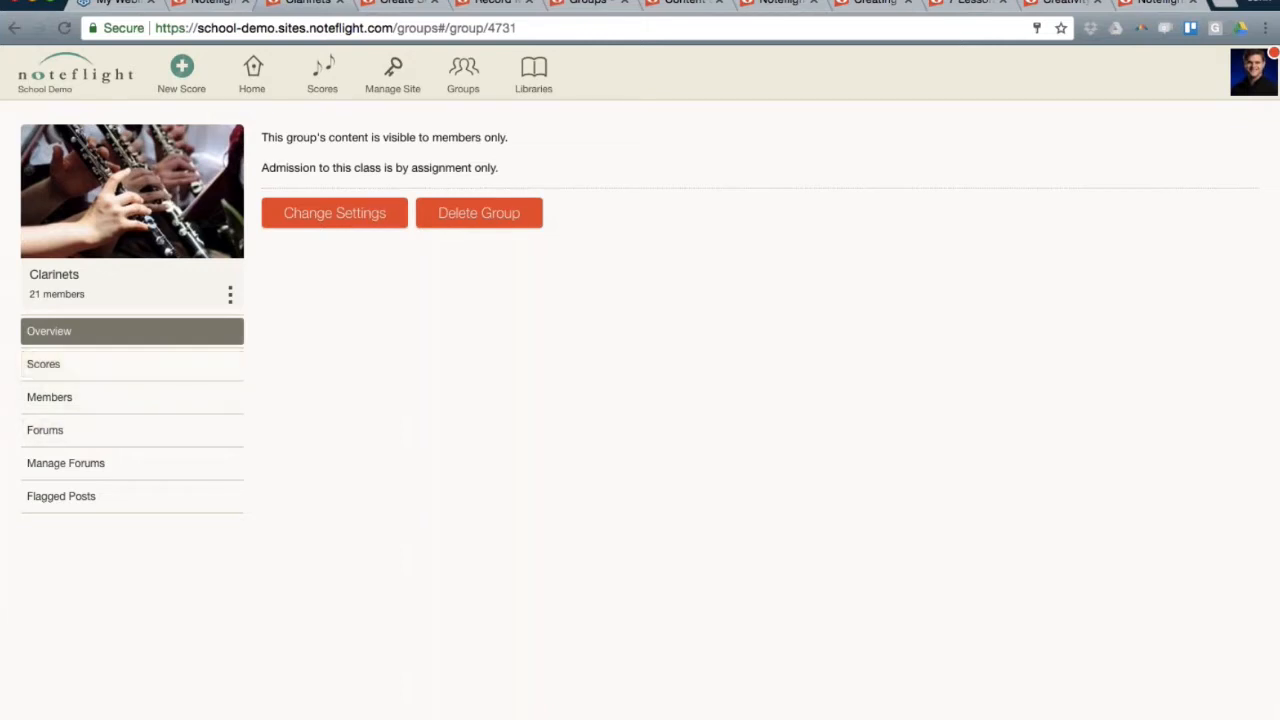
click(60, 433)
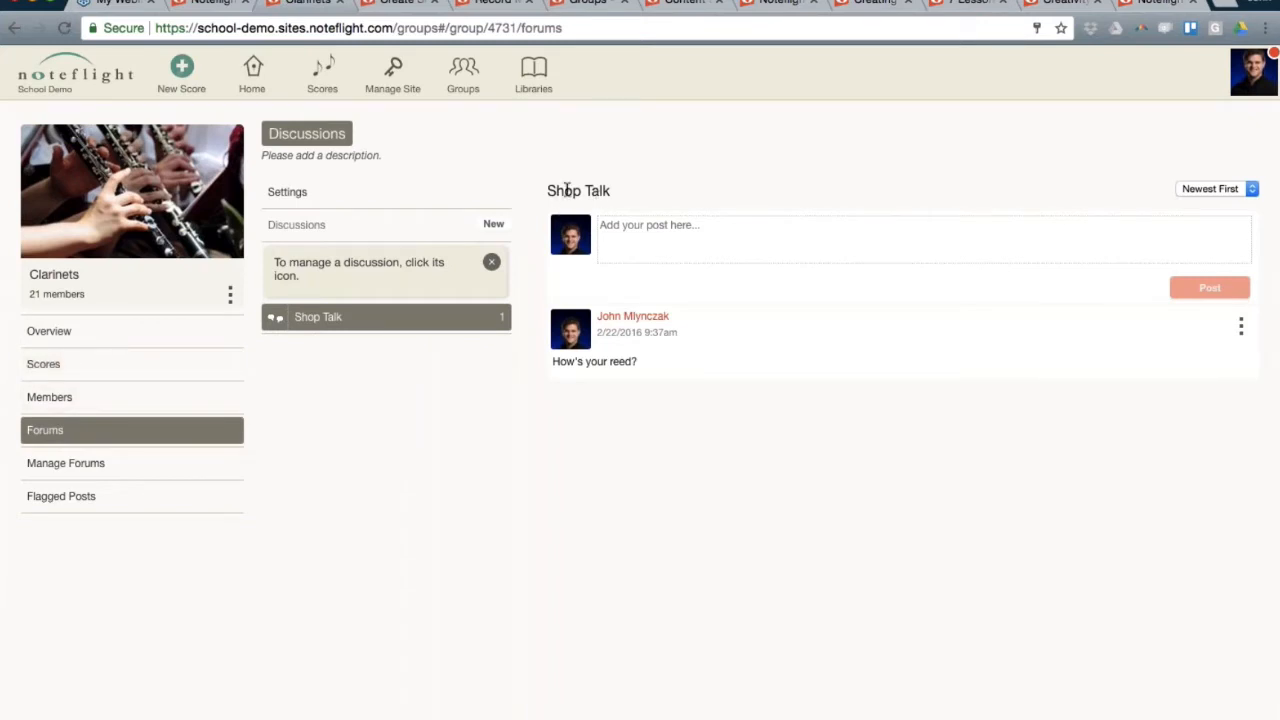
click(64, 370)
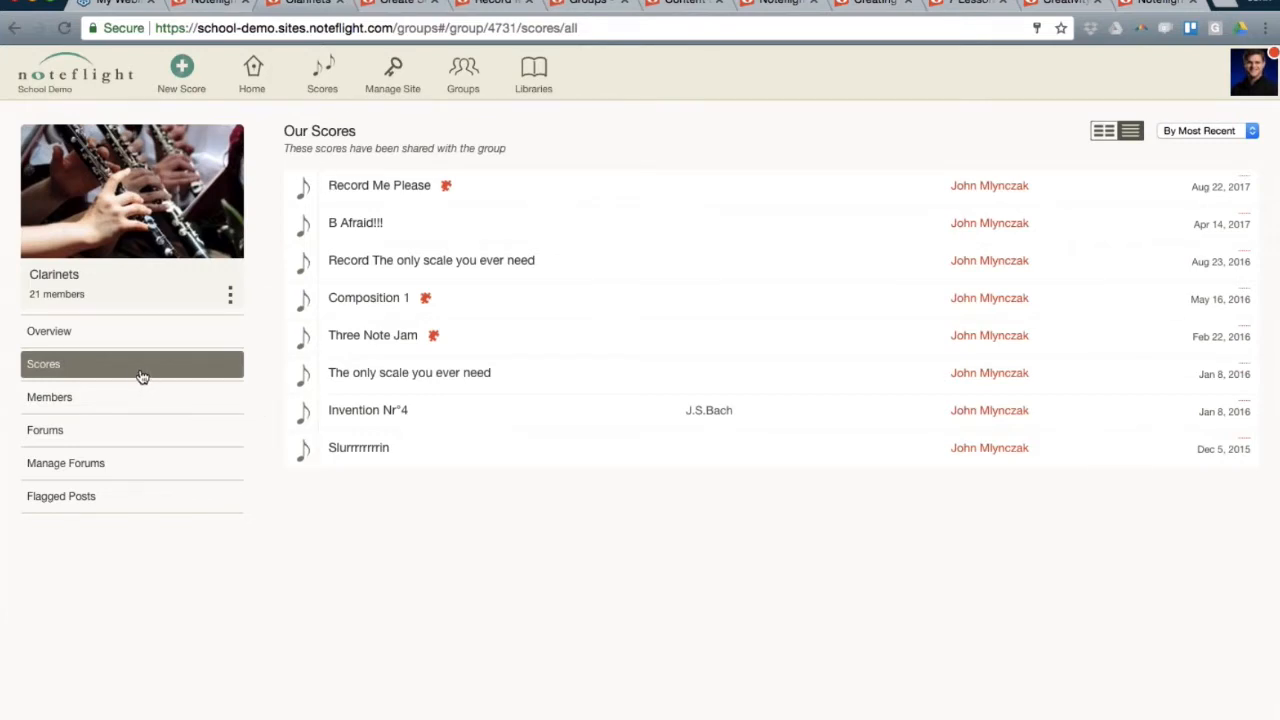
Add August Webinar and the second student in the first column of available students to the Clarinets group.
click(88, 398)
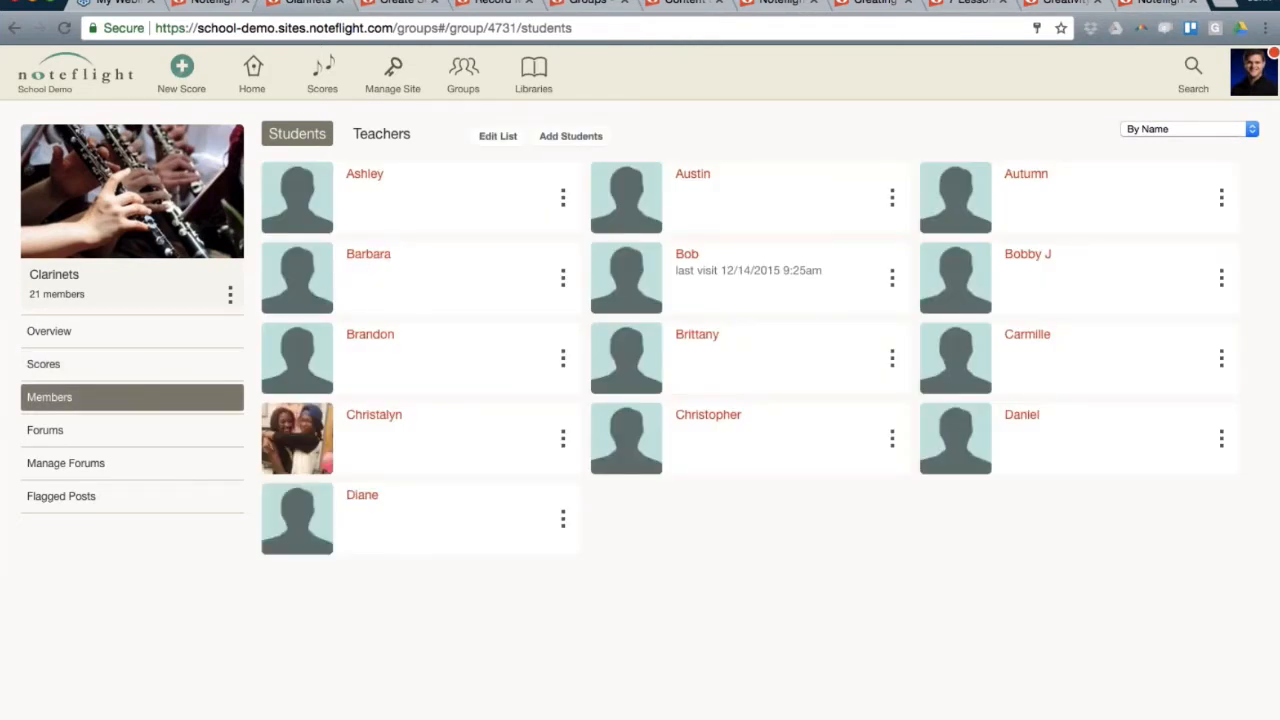
click(563, 145)
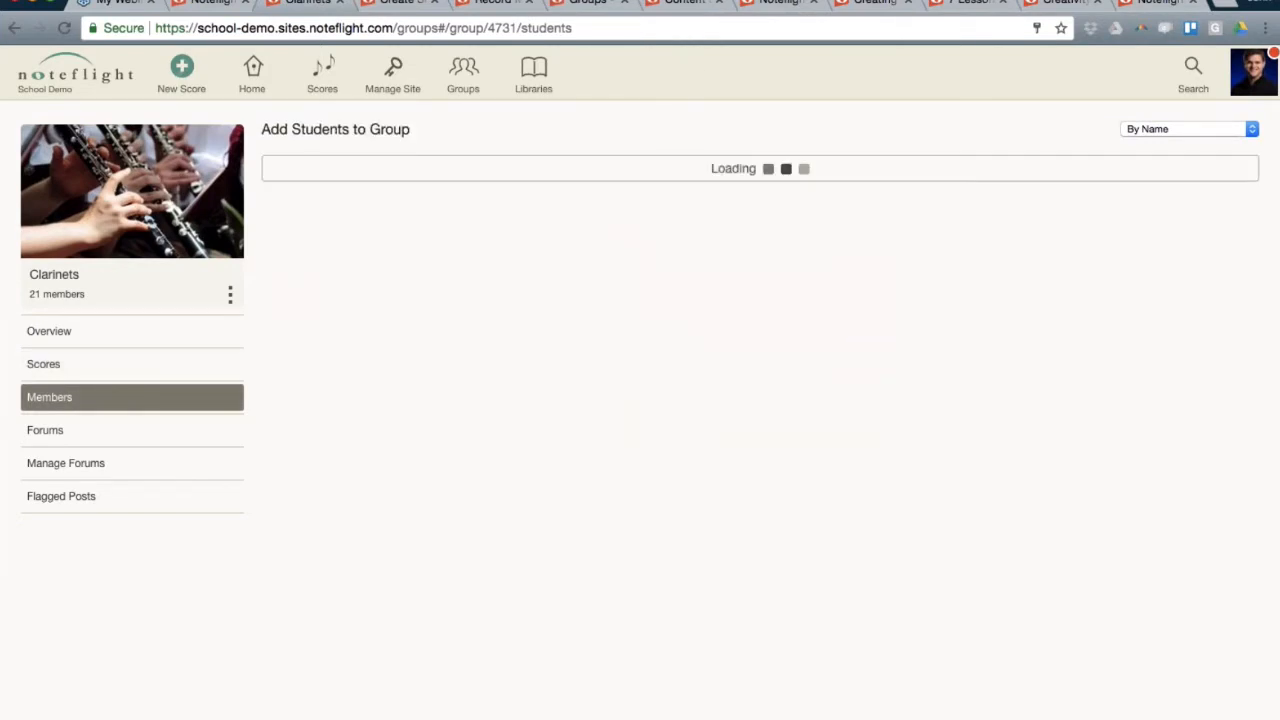
click(413, 247)
click(429, 316)
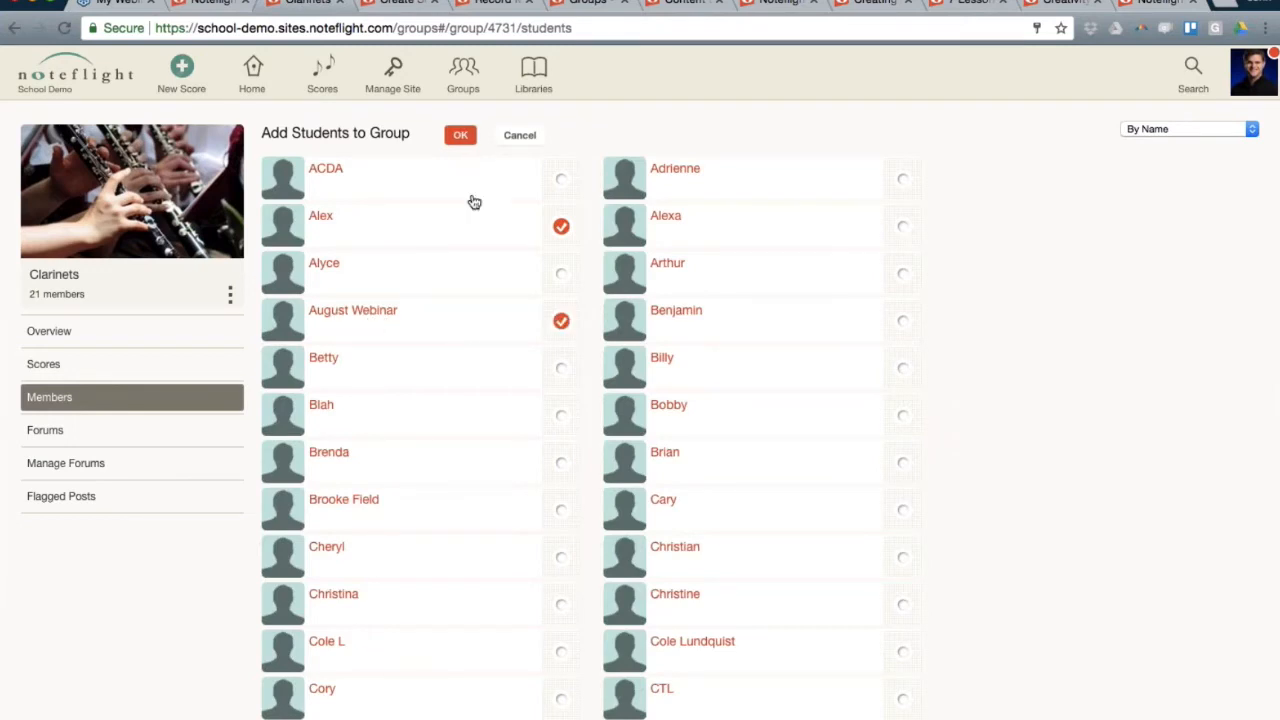
click(461, 137)
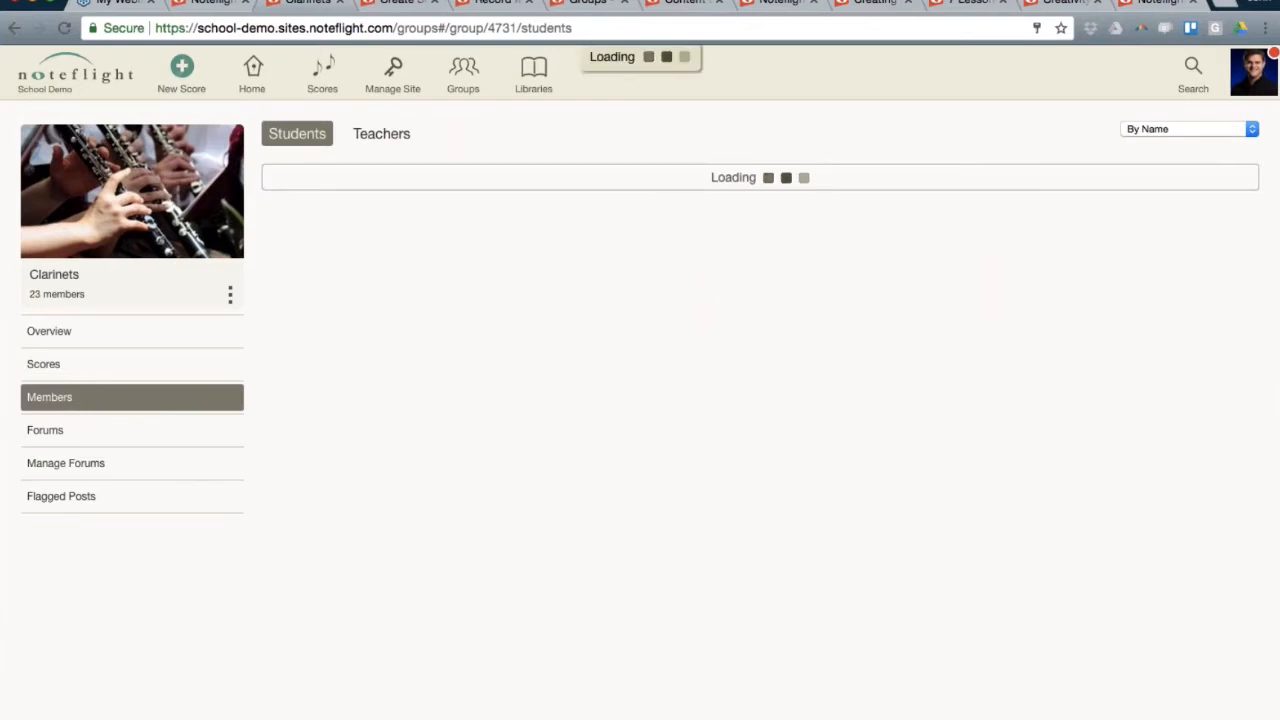
Check the Clarinets group's updated student list and its shared scores.
click(90, 365)
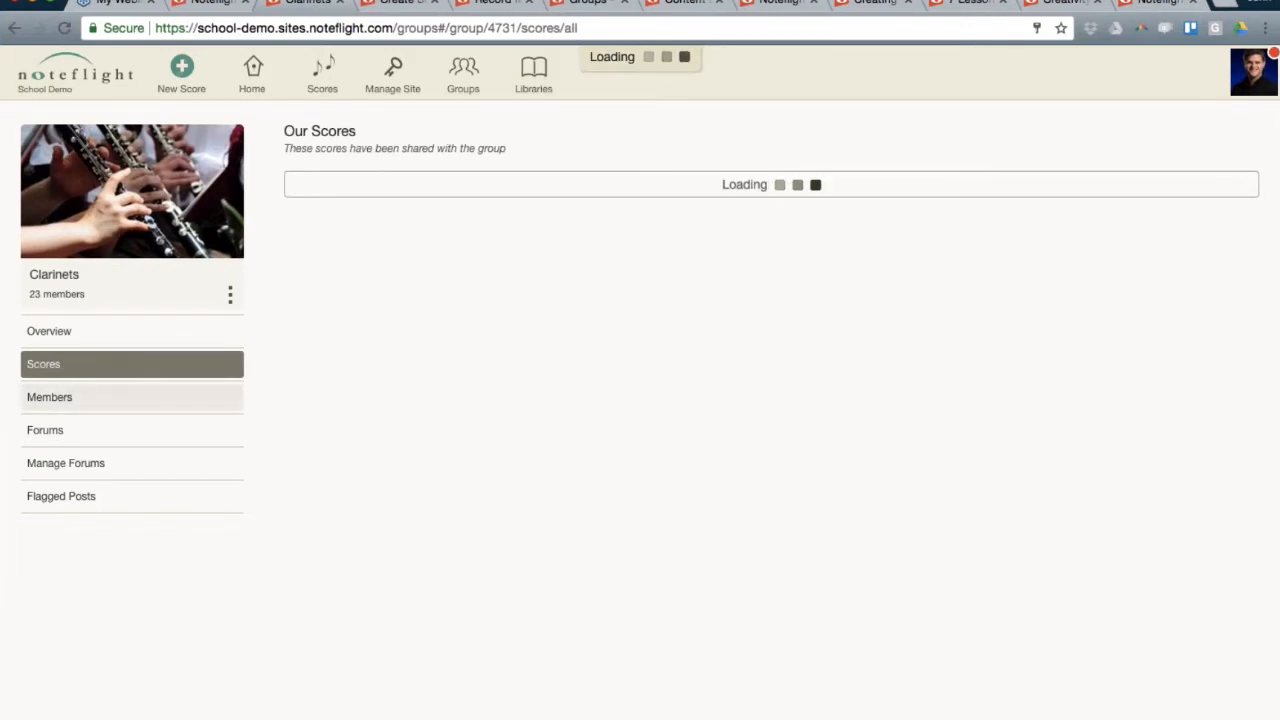
click(144, 398)
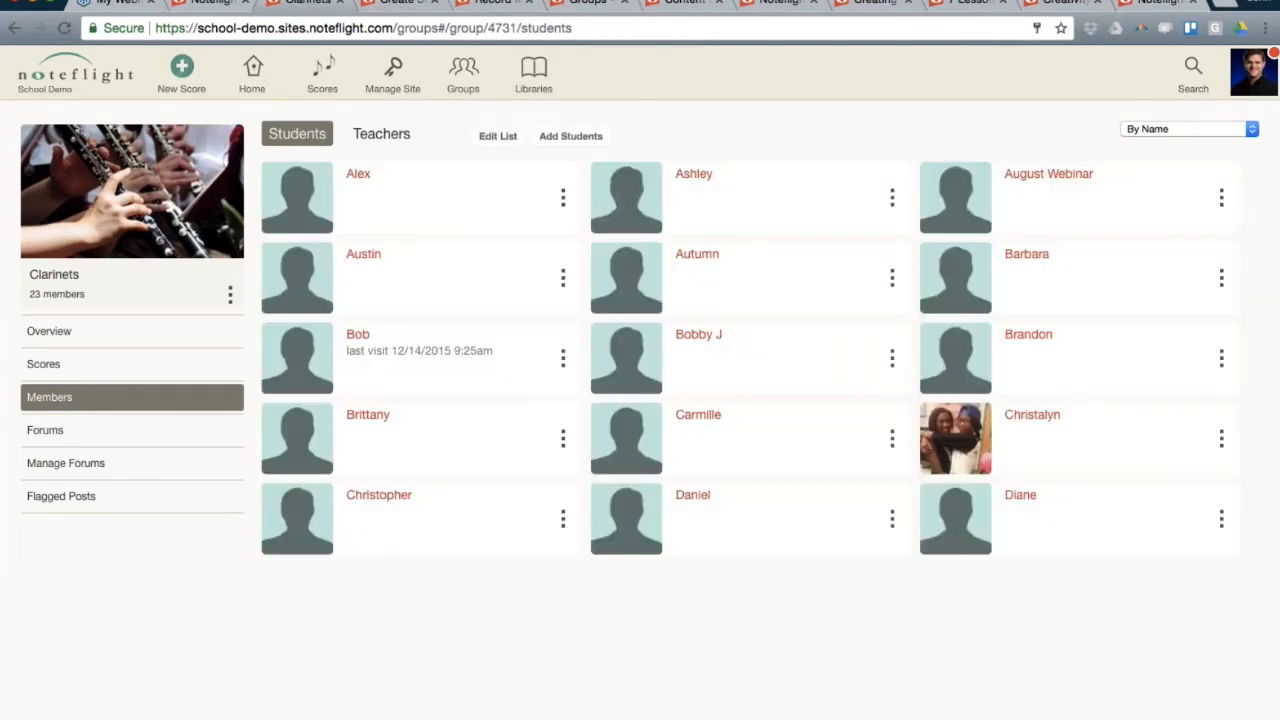
click(125, 368)
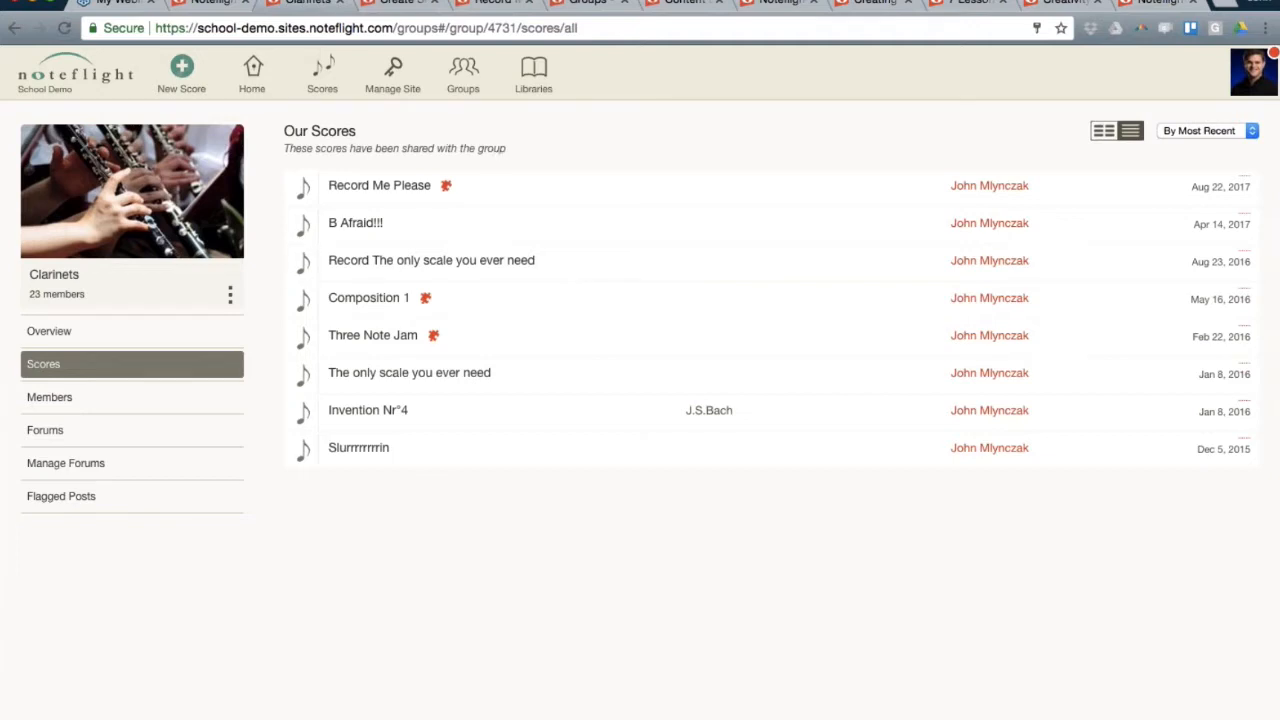
Set the Clarinets group's admission to Open in the group settings.
click(133, 337)
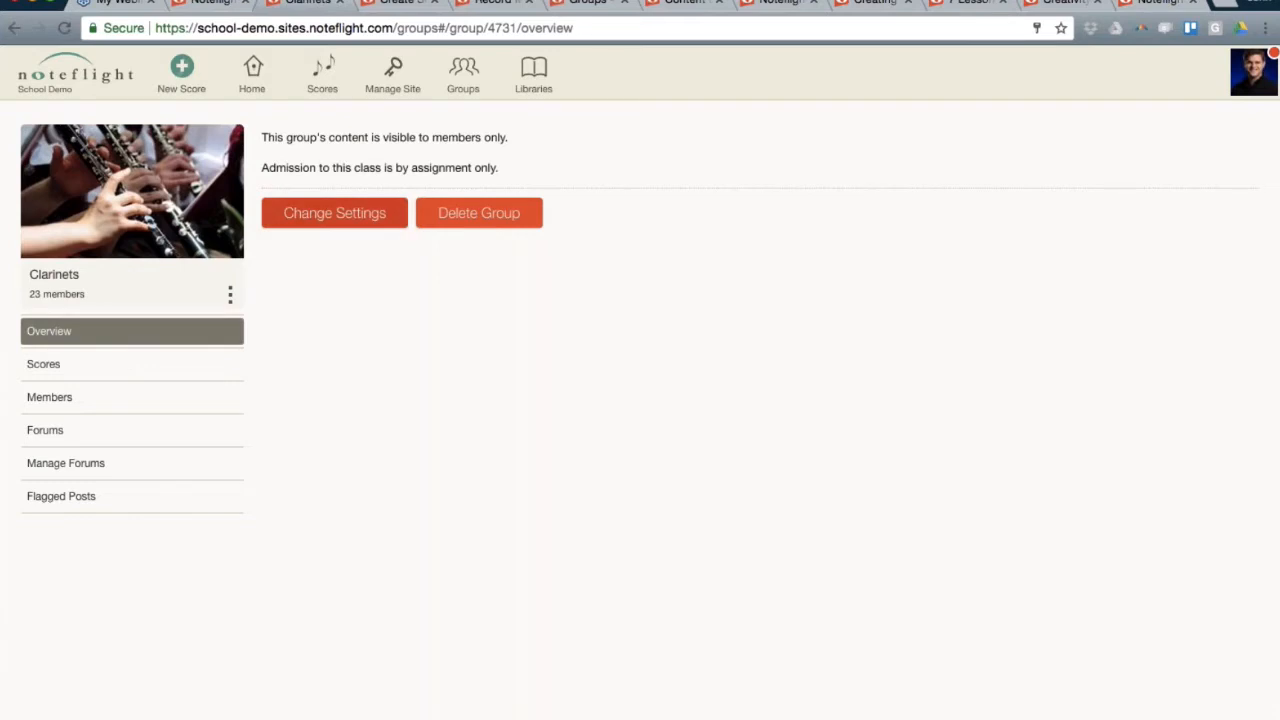
click(334, 213)
scroll(466, 449, down, 3)
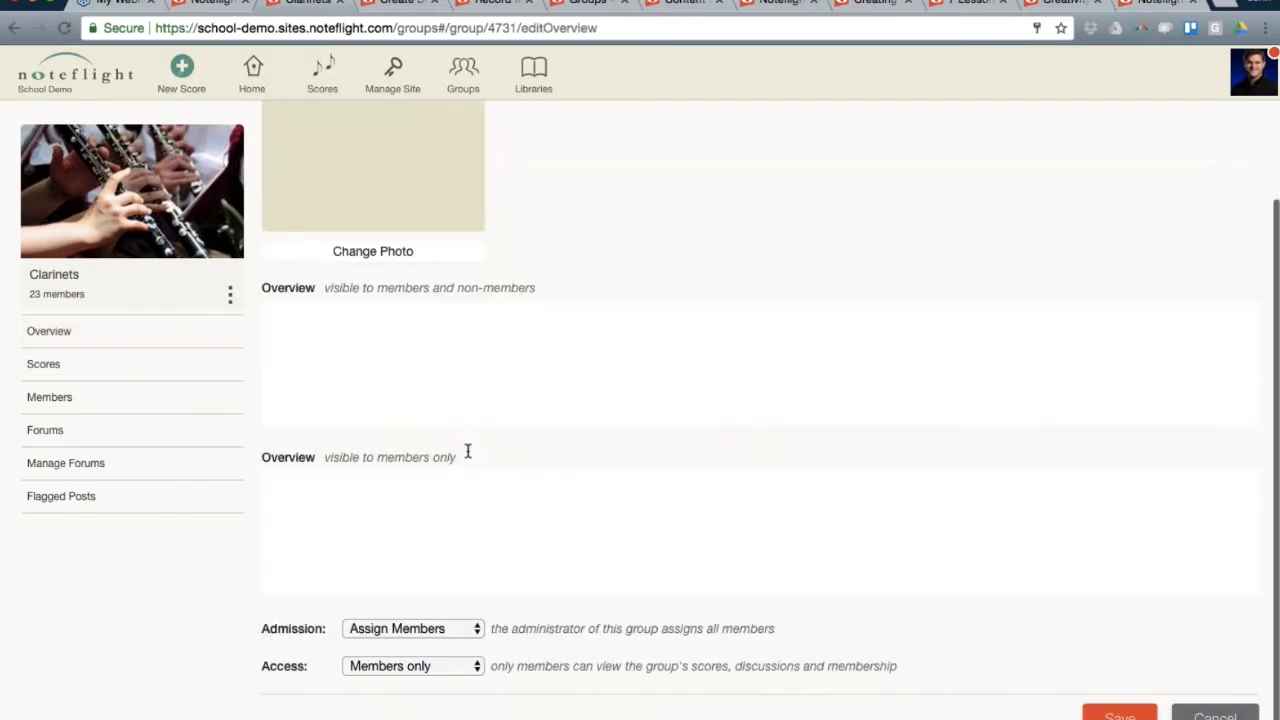
click(420, 628)
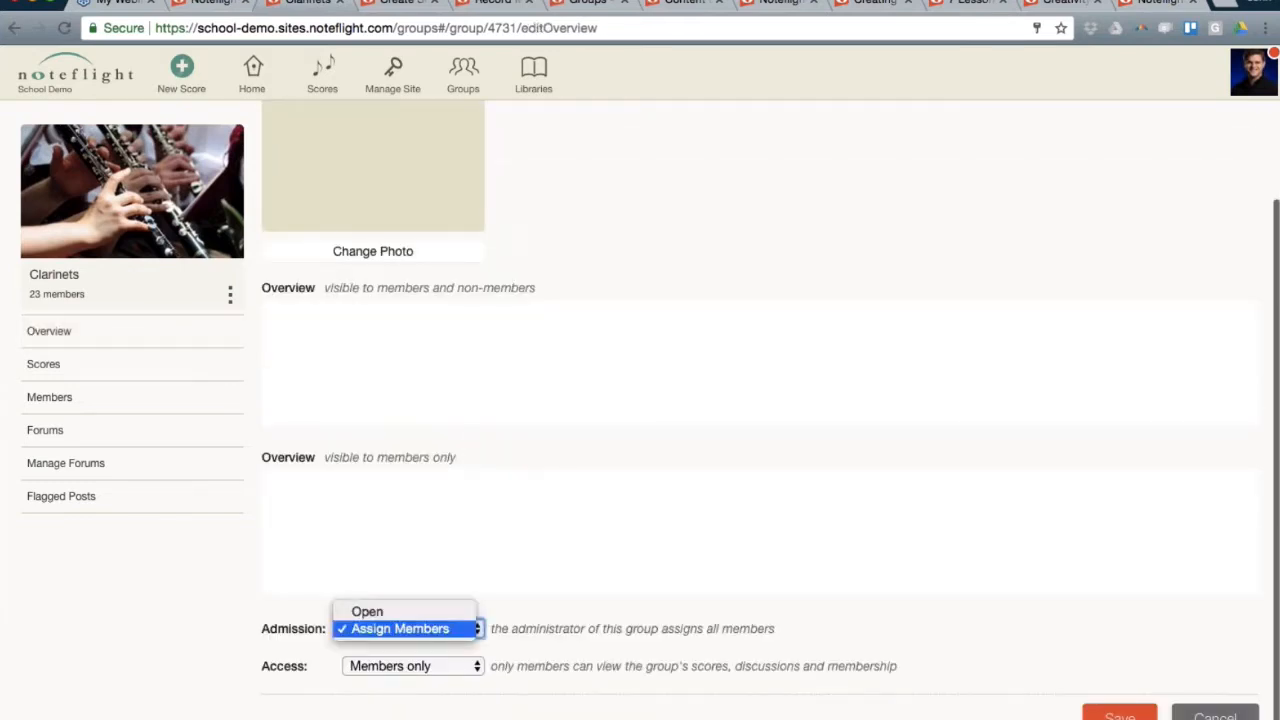
click(422, 609)
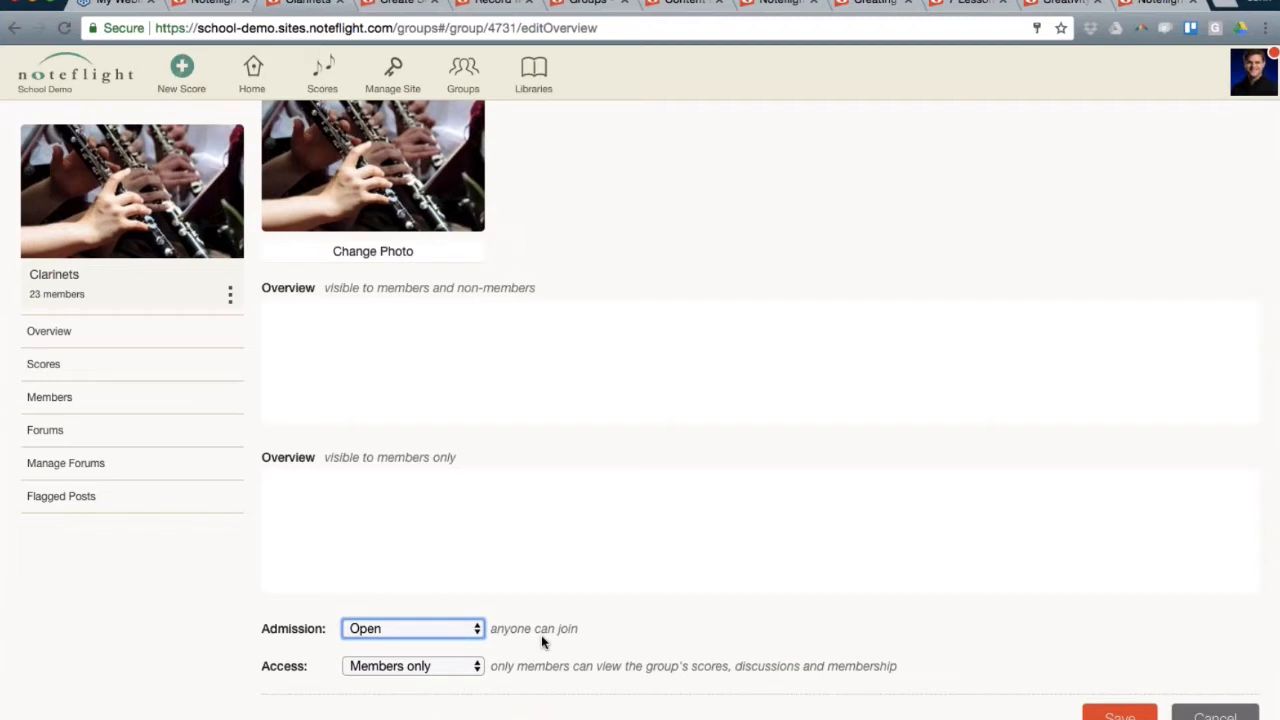
Set the Clarinets group's admission back to Assign Members and save the group settings.
click(456, 632)
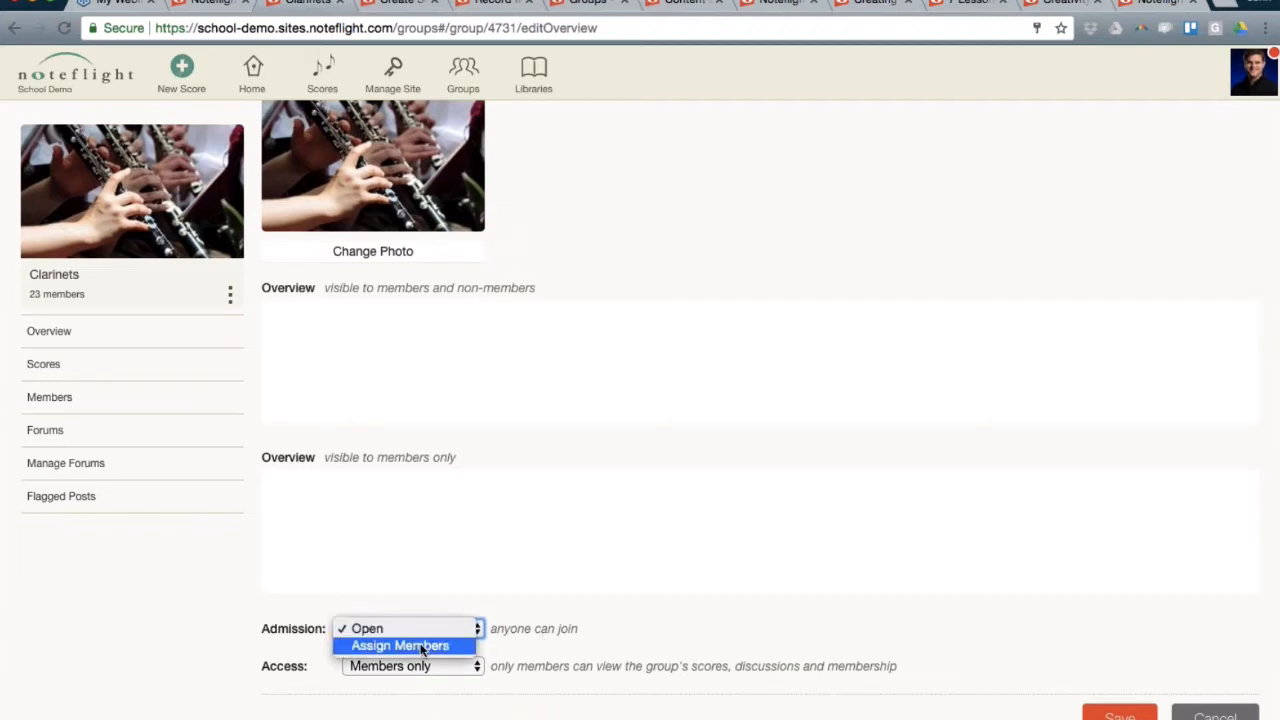
click(422, 646)
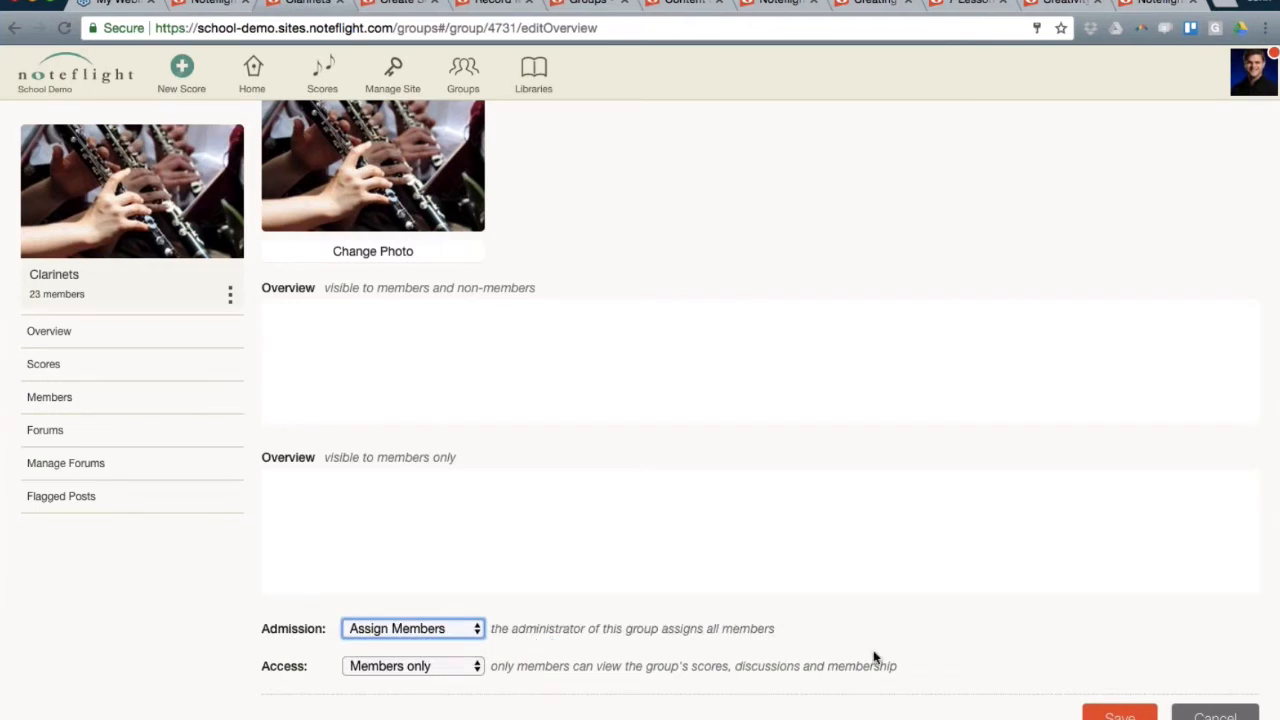
click(1105, 714)
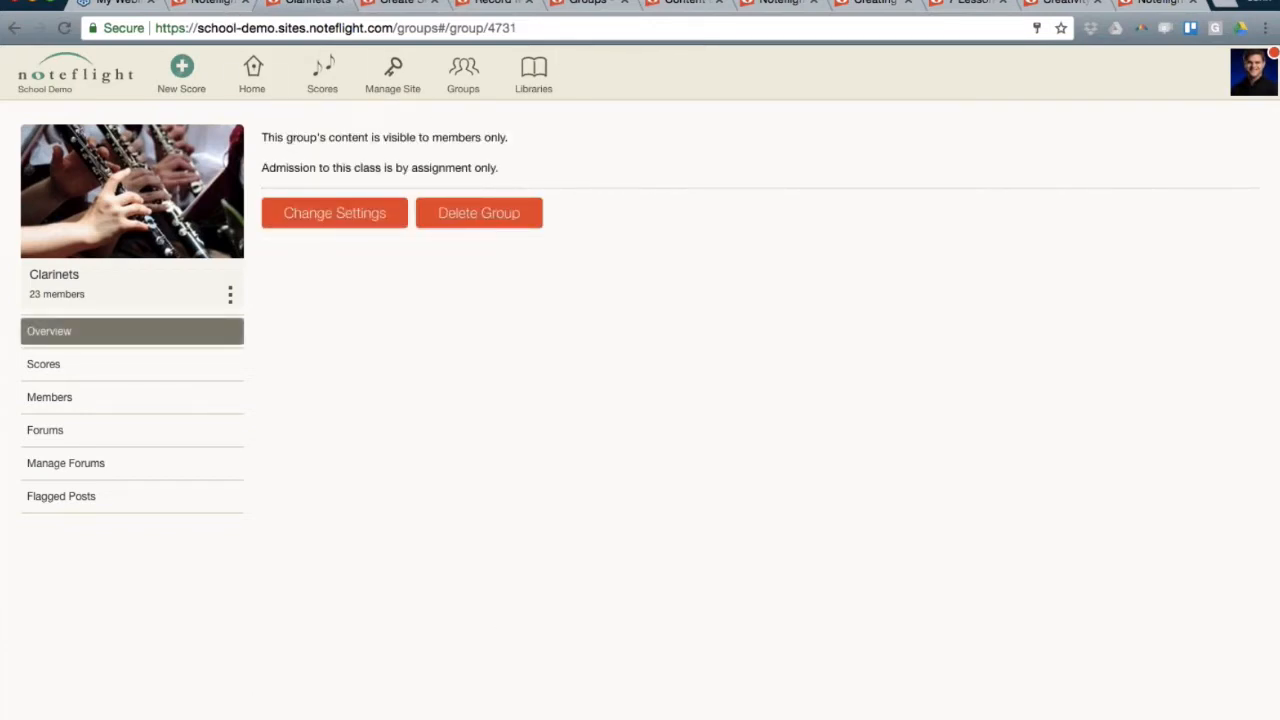
Create a new score from the blank Treble Clef score sheet.
click(192, 76)
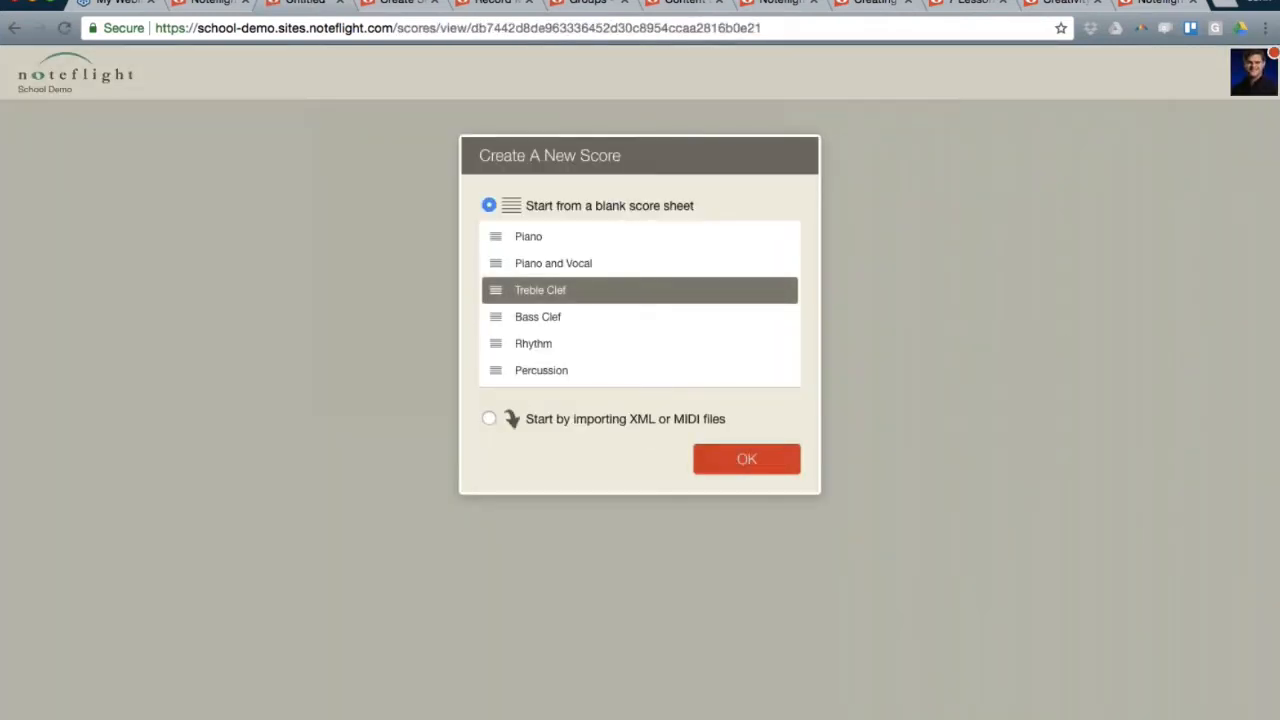
scroll(647, 360, down, 3)
scroll(645, 360, down, 10)
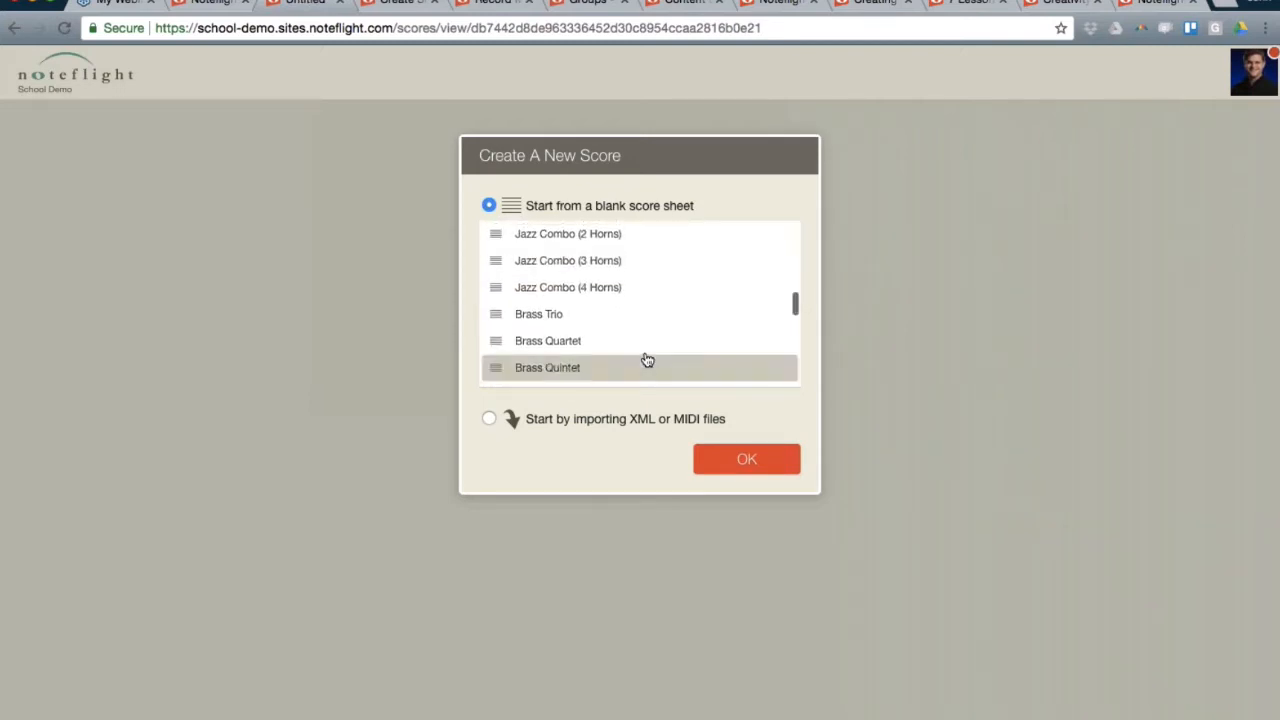
scroll(586, 320, up, 5)
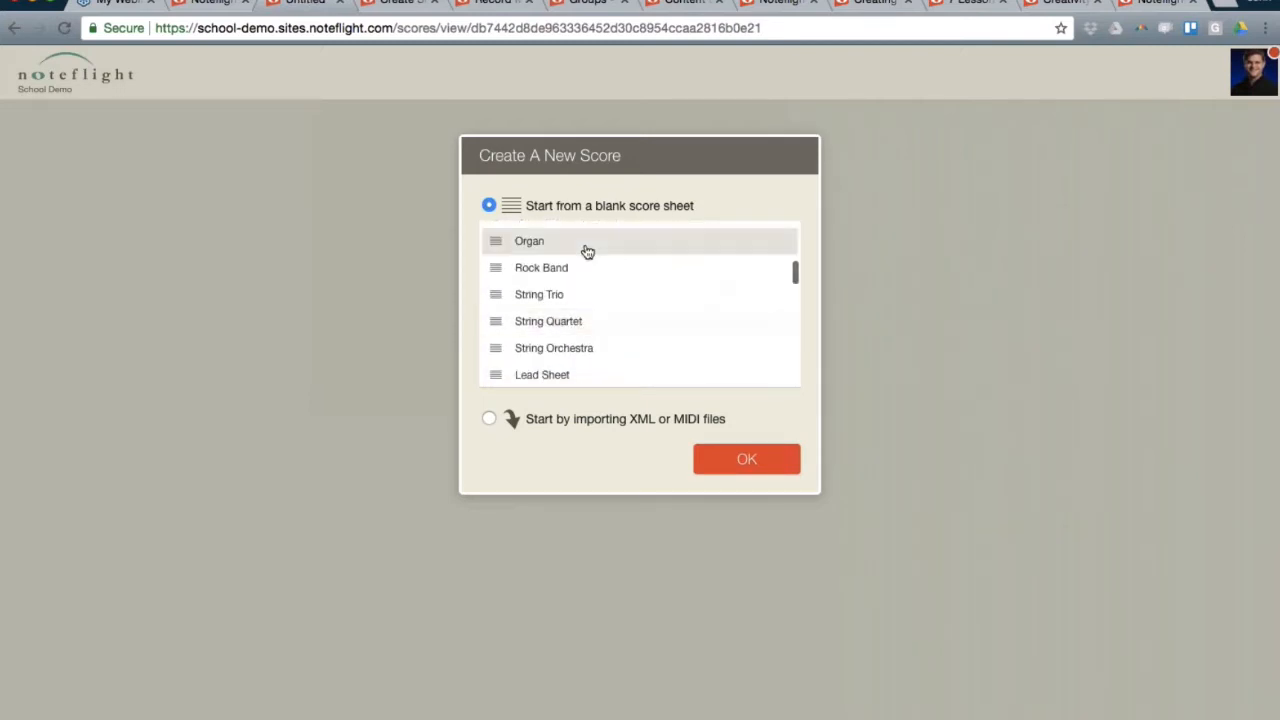
scroll(587, 307, up, 8)
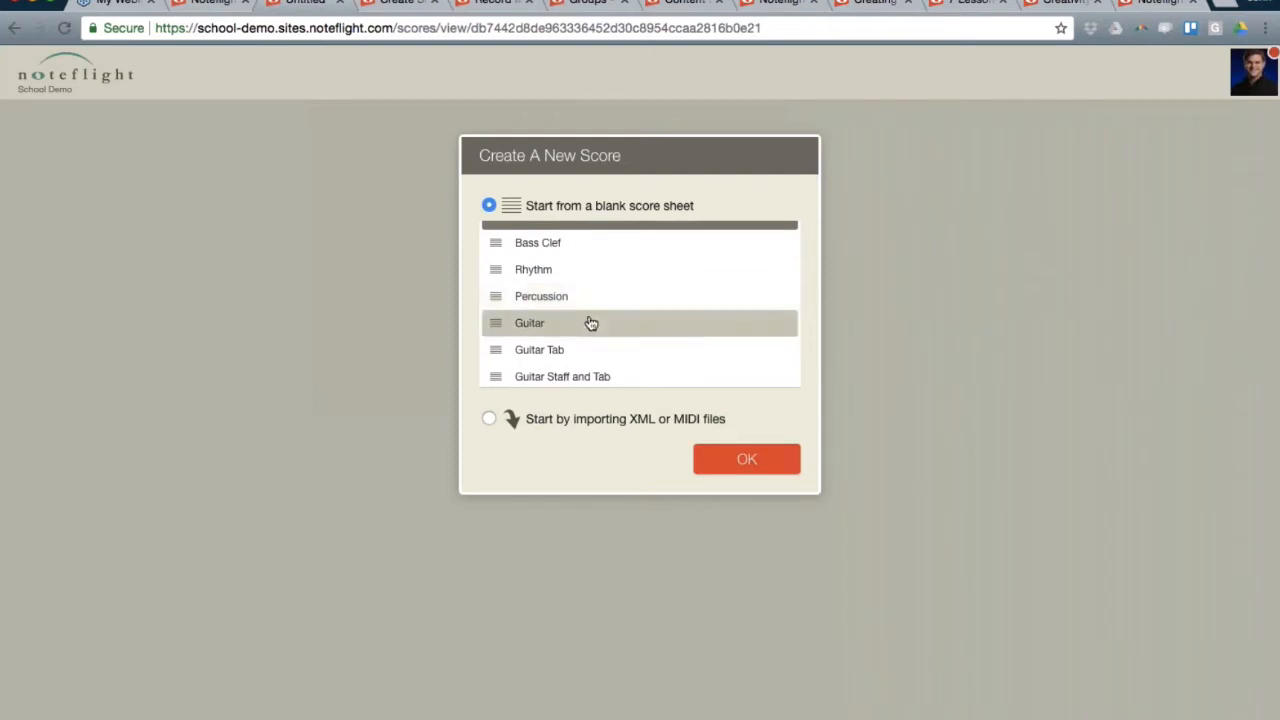
click(552, 298)
click(741, 460)
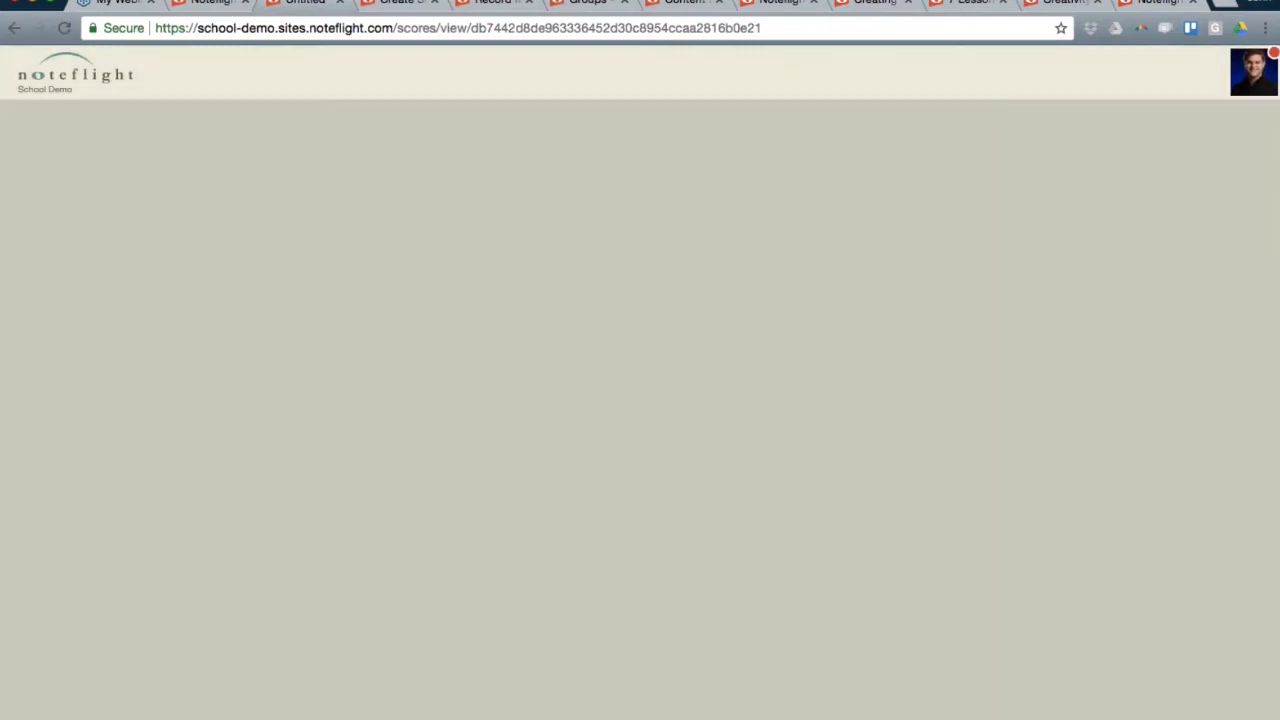
Enter the quarter notes C, D, E, D and C from the start of measure 1.
click(346, 376)
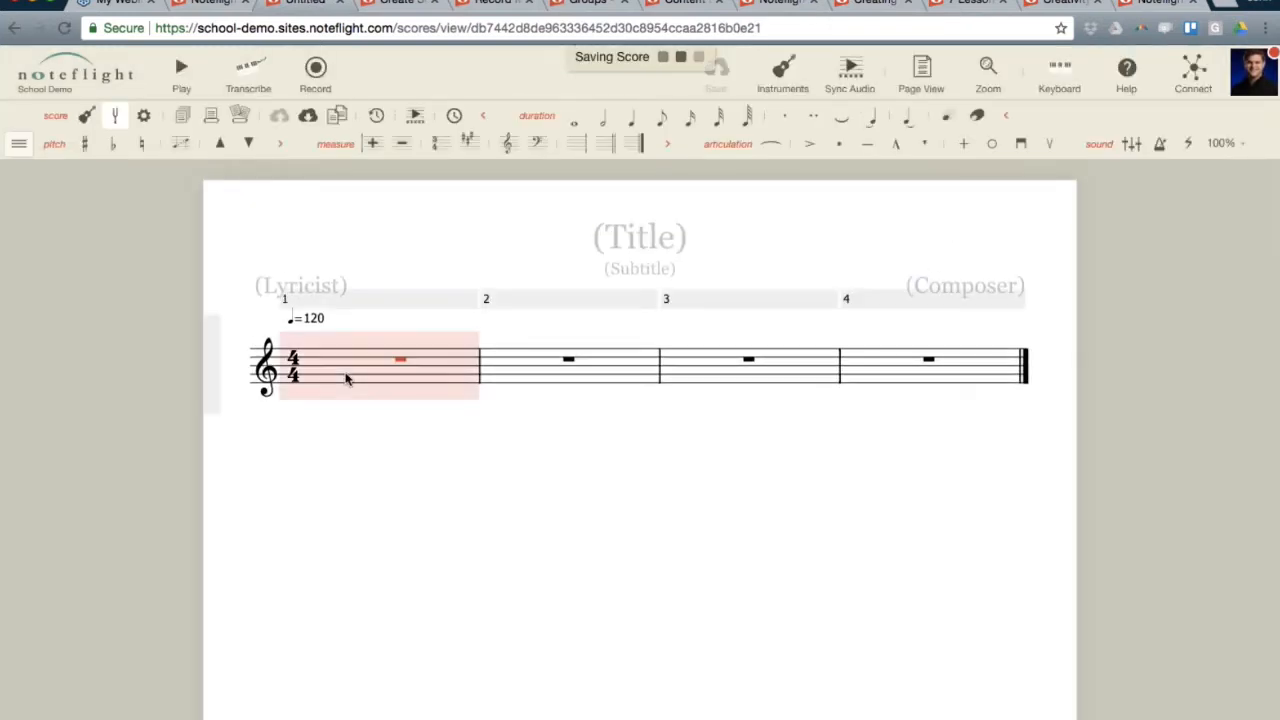
key(c)
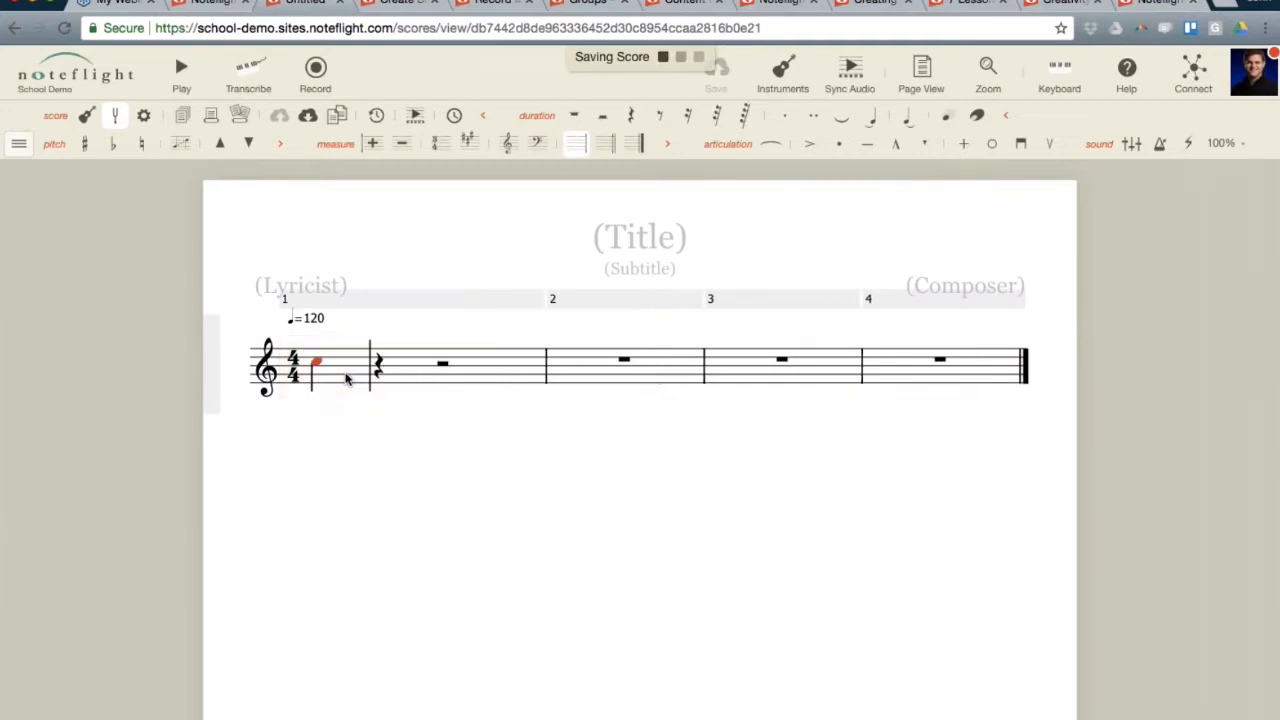
key(d)
key(e)
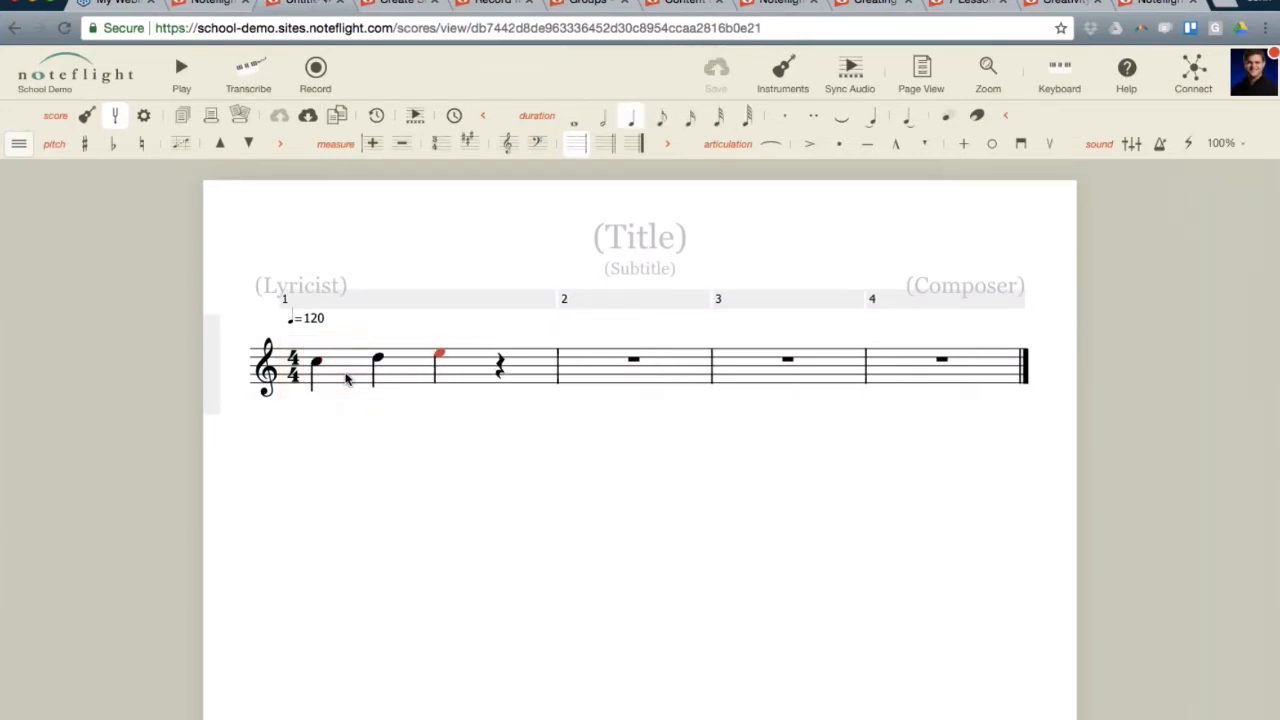
key(d)
key(c)
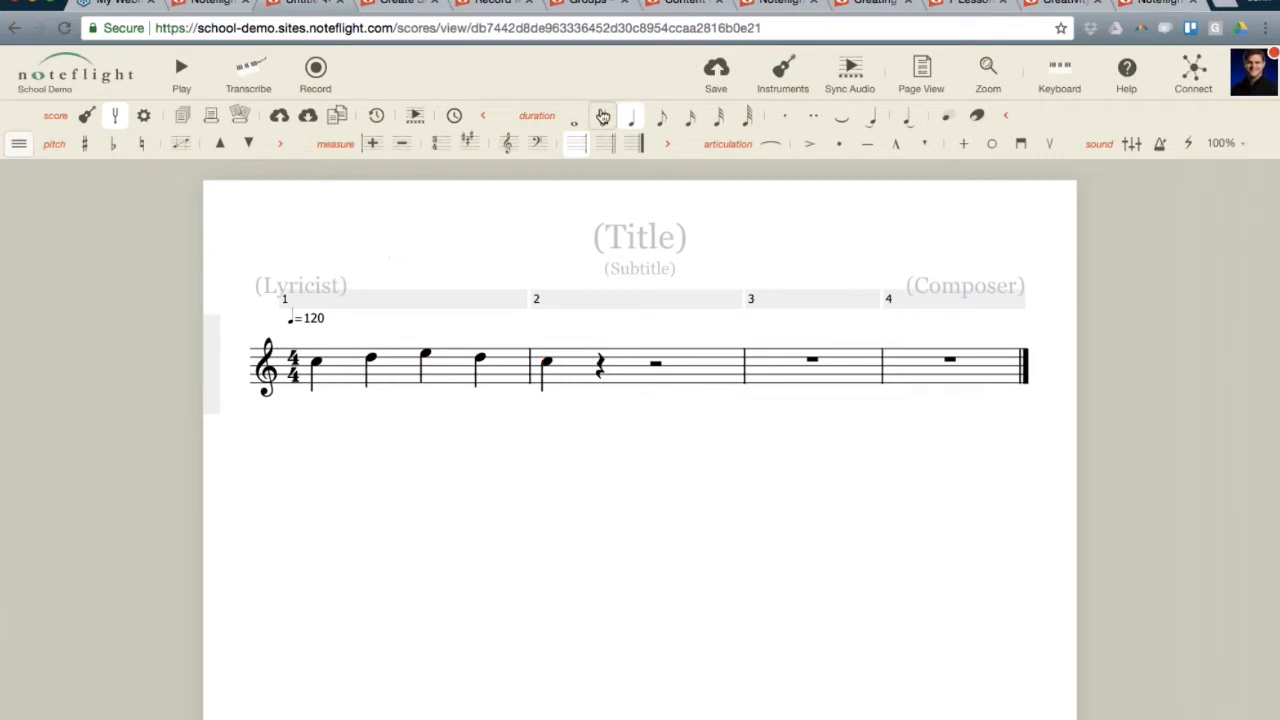
click(603, 117)
click(631, 117)
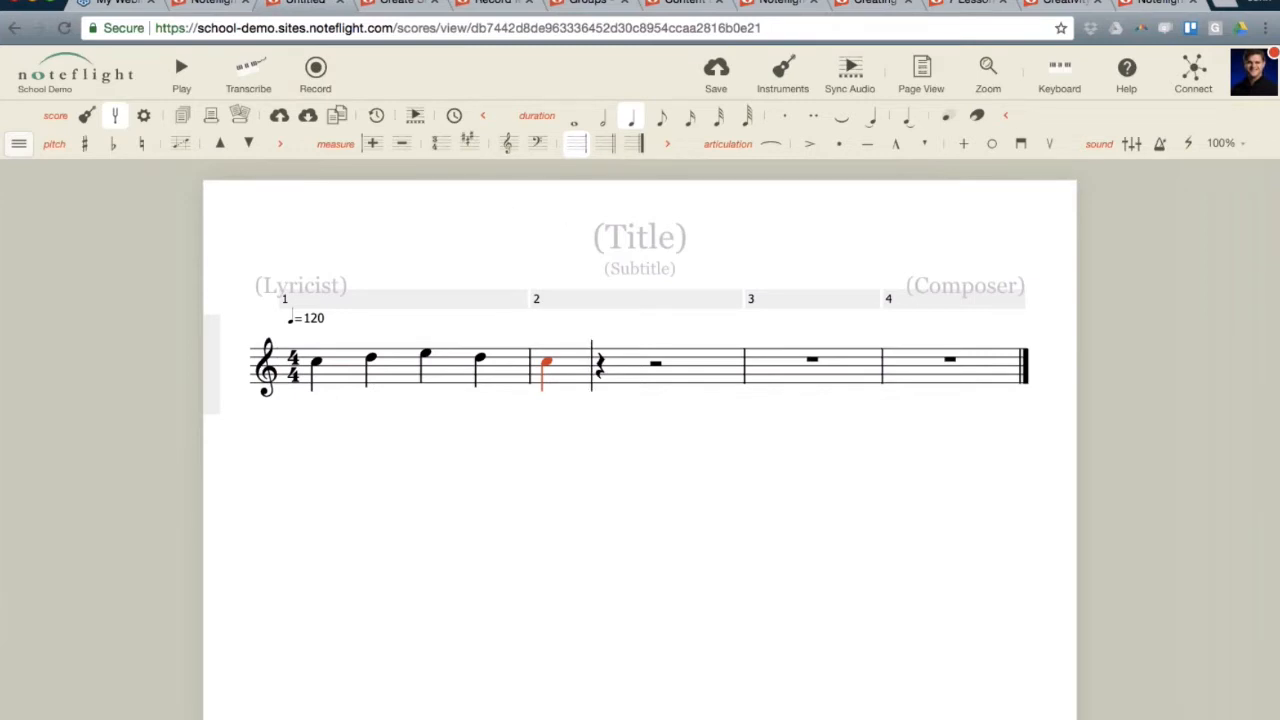
Show the full list of editing categories, view the score commands and select the E in measure 1.
click(18, 143)
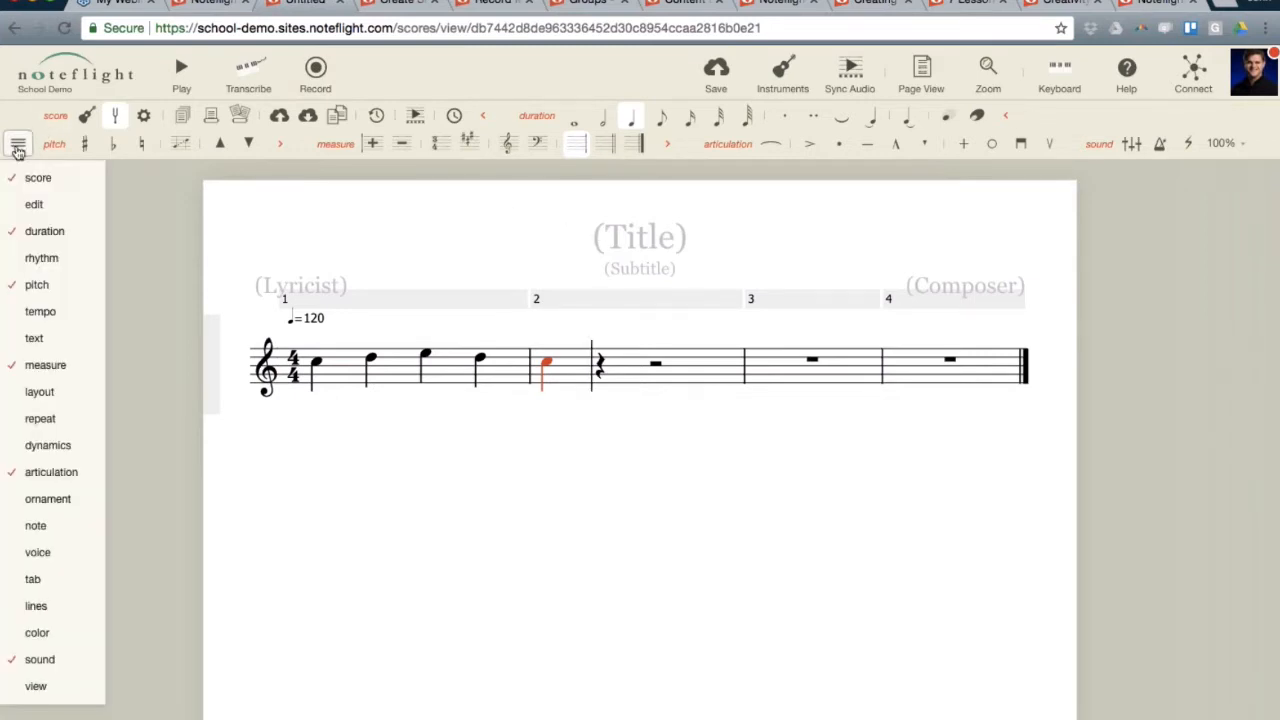
mouse_move(38, 177)
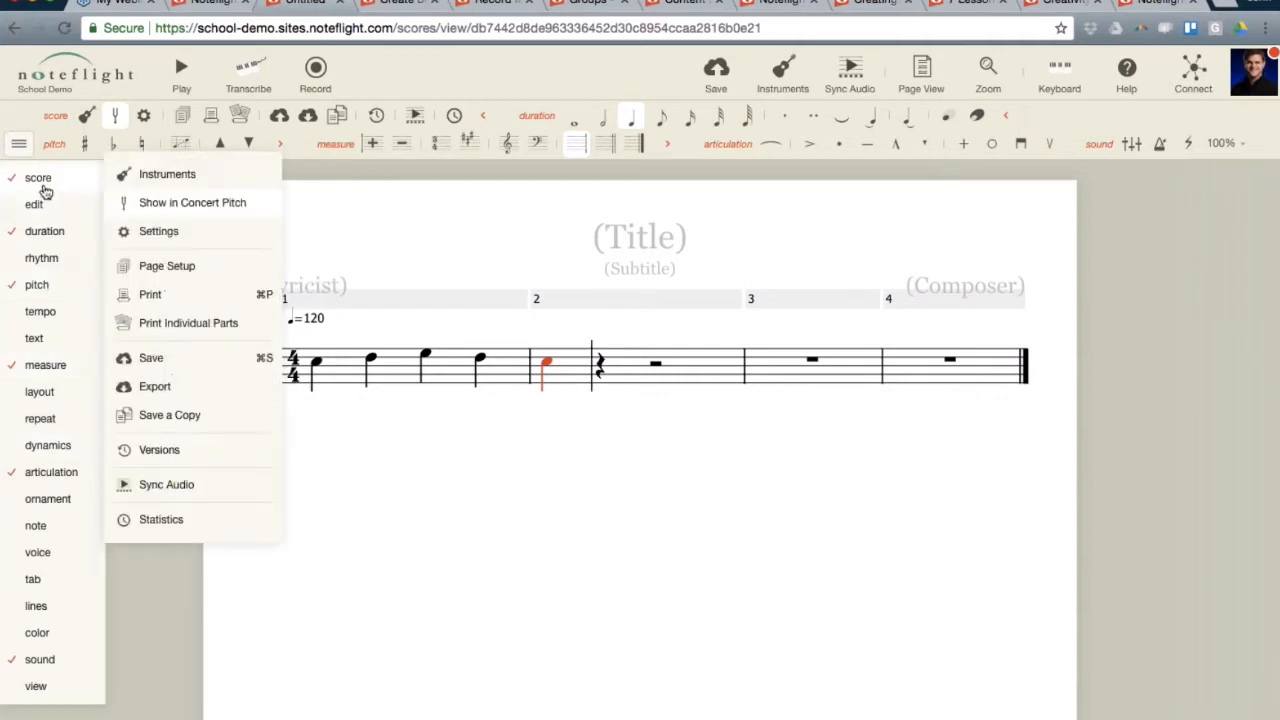
mouse_move(77, 186)
click(428, 360)
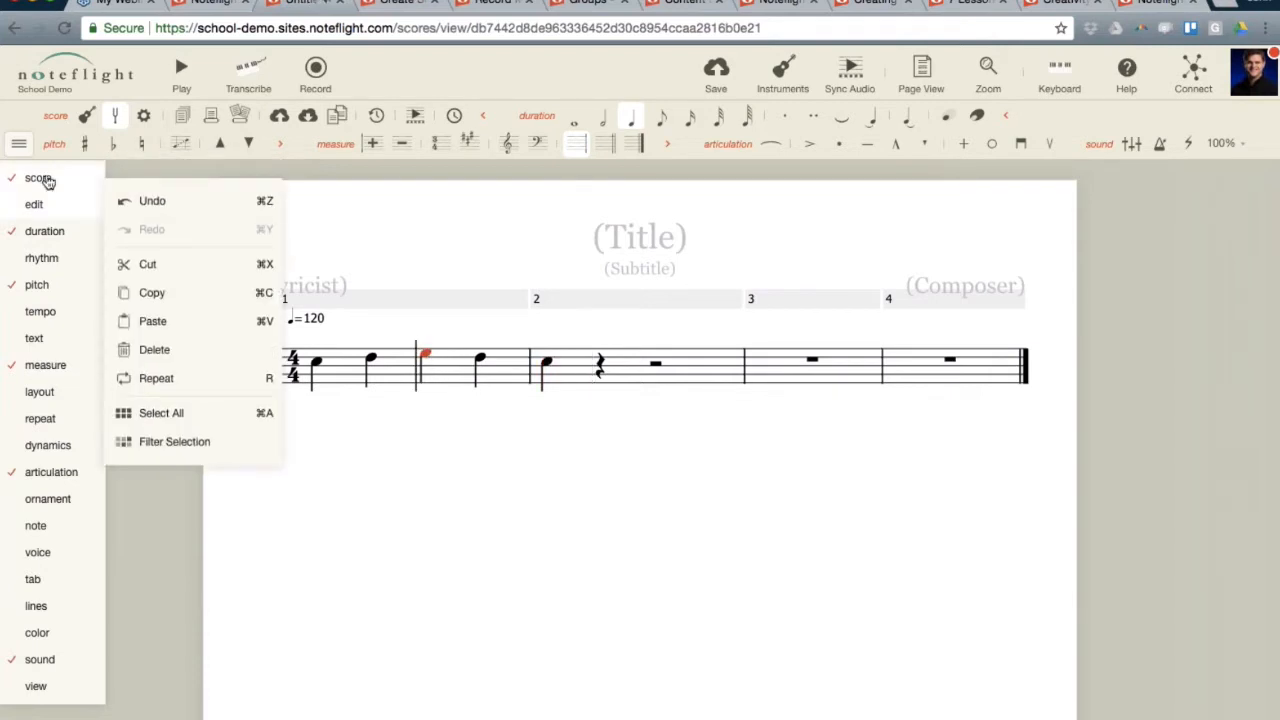
Examine the commands in the edit, pitch, rhythm, articulation and ornament categories.
mouse_move(47, 187)
mouse_move(46, 238)
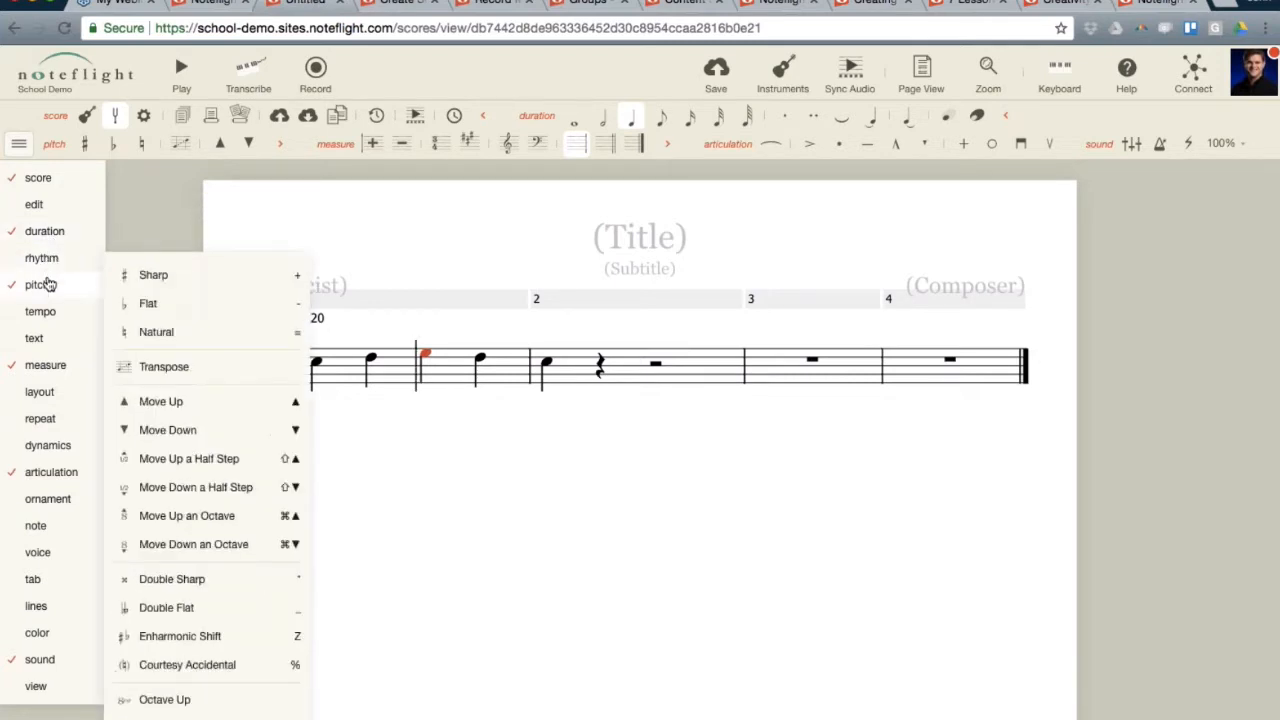
mouse_move(50, 316)
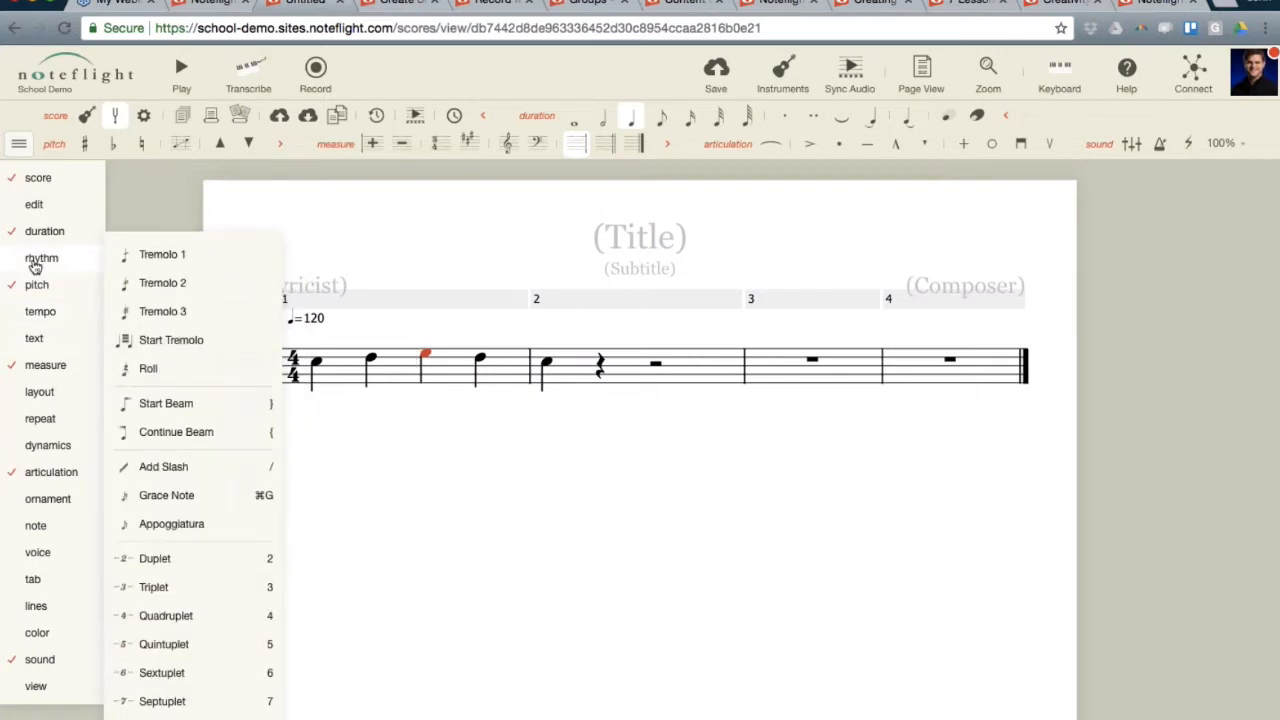
mouse_move(52, 450)
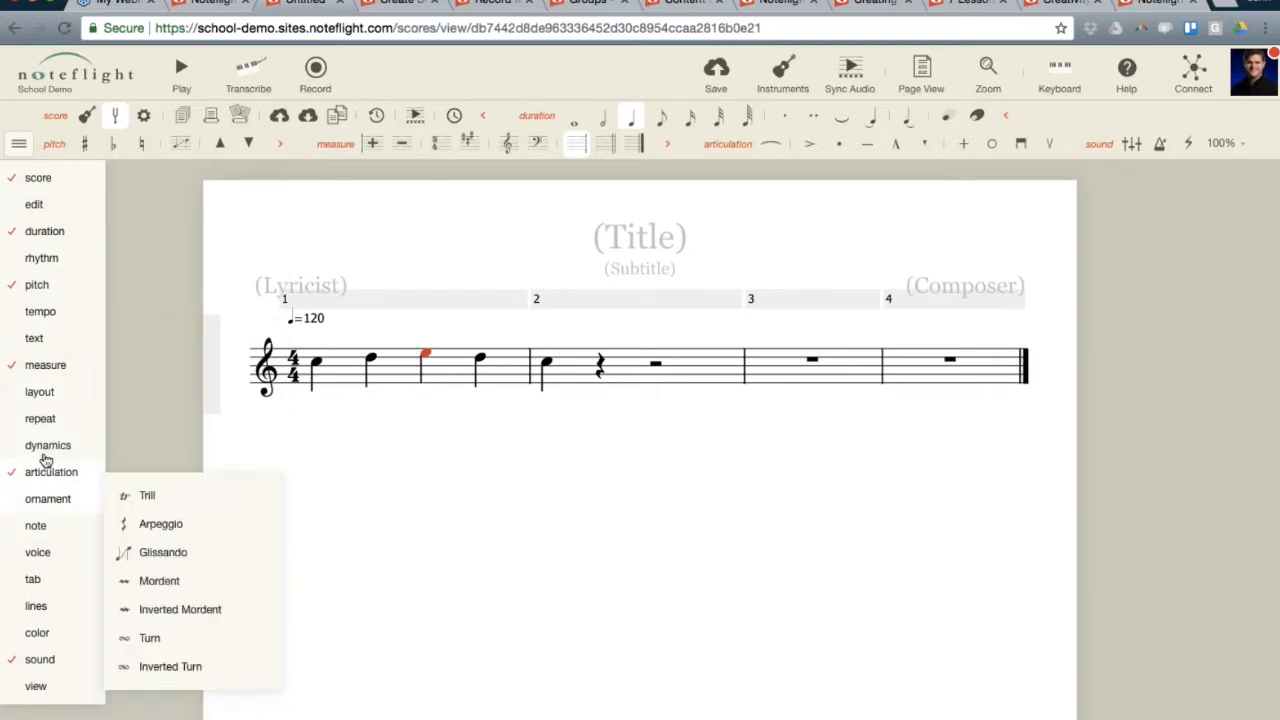
mouse_move(41, 480)
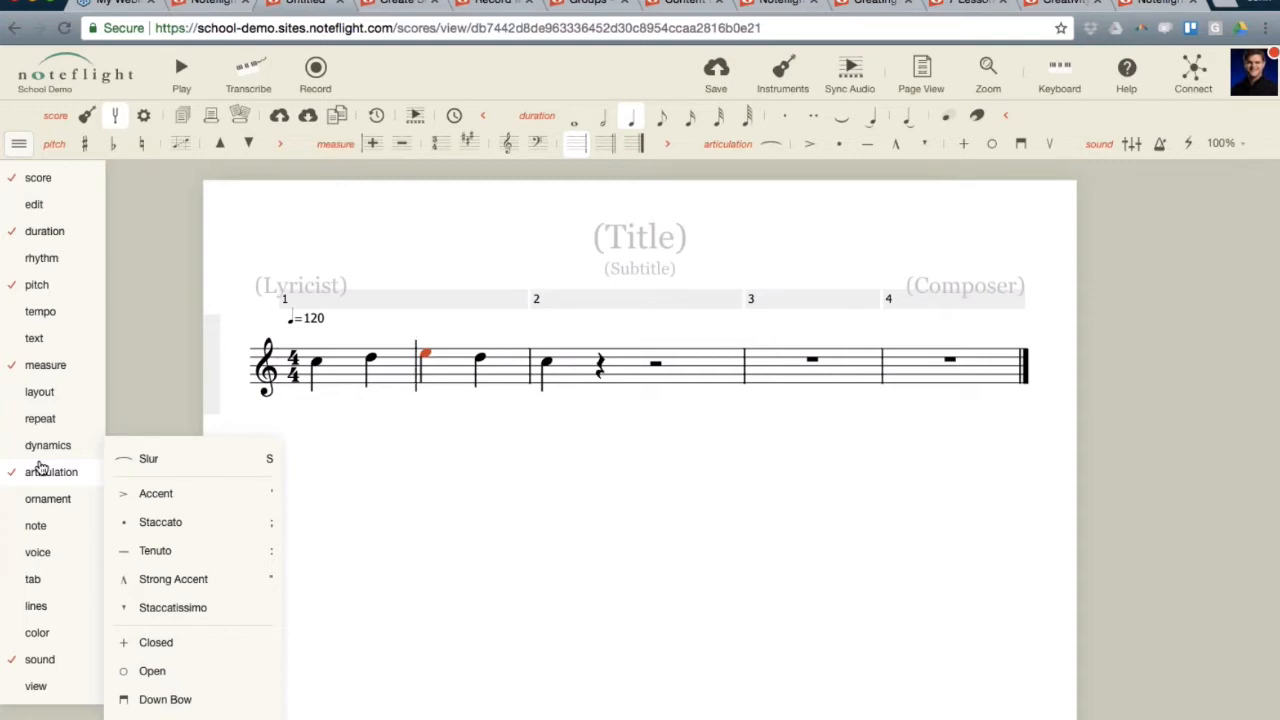
mouse_move(45, 421)
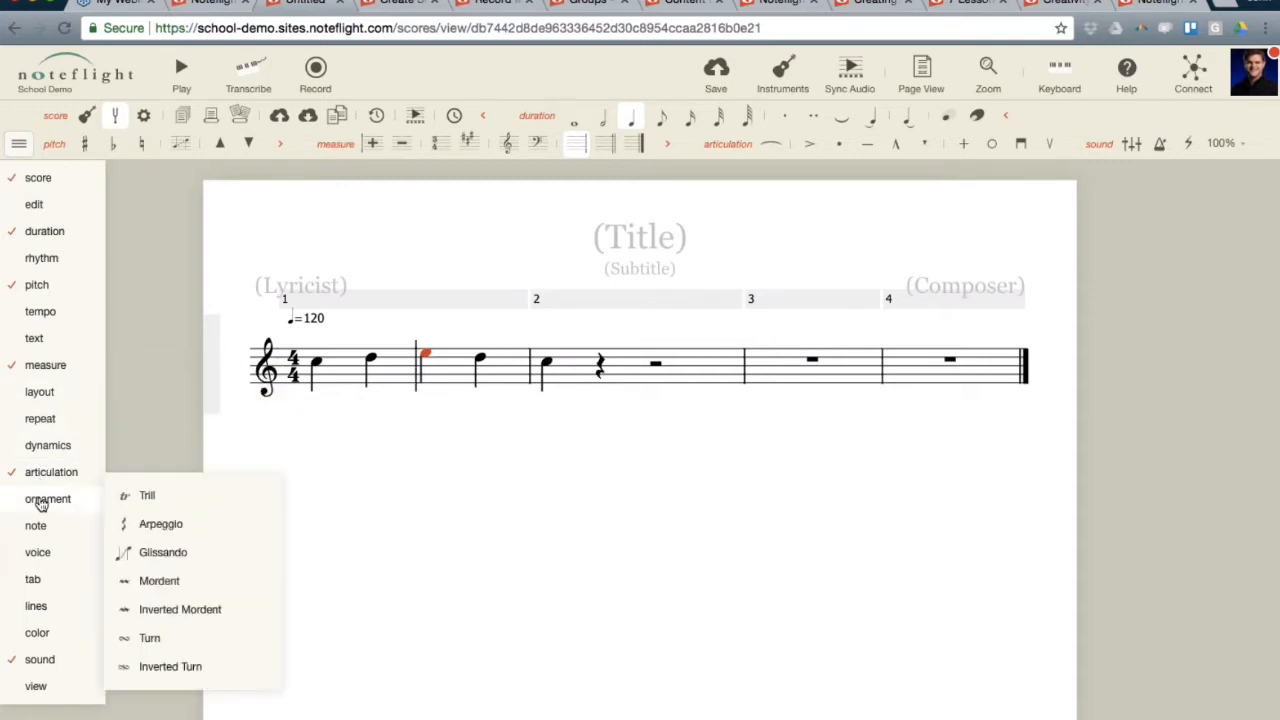
mouse_move(38, 524)
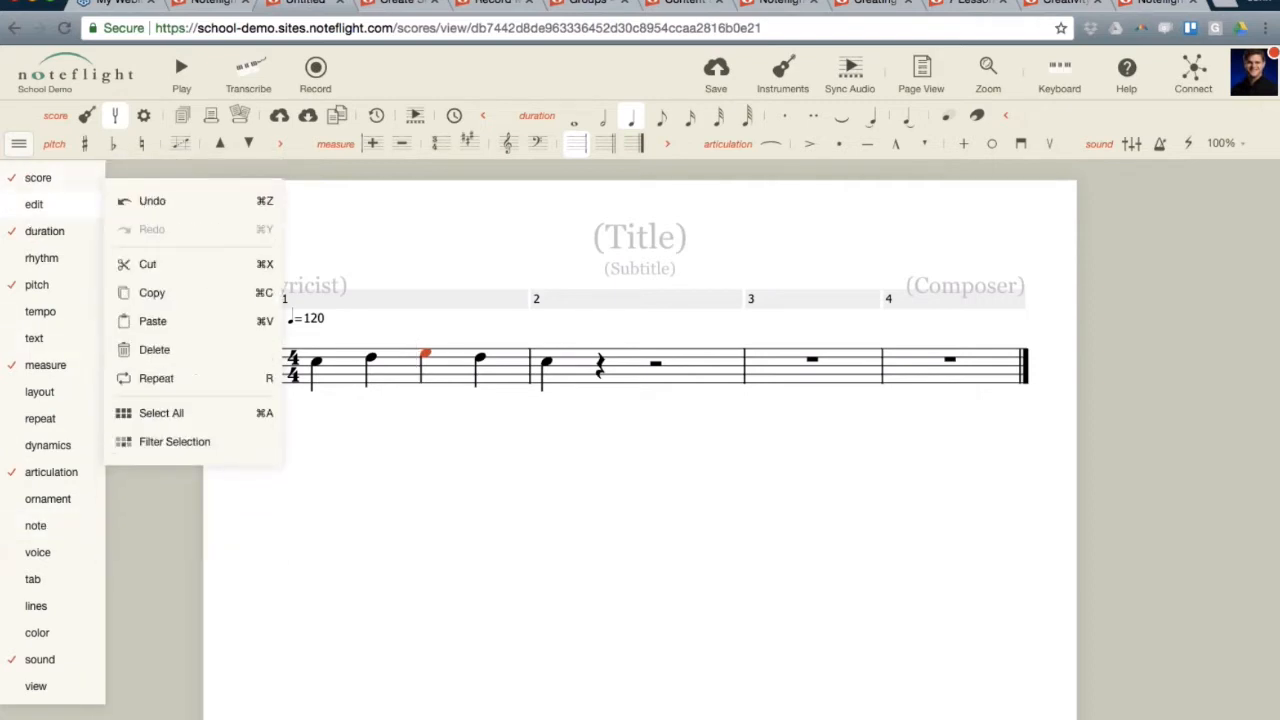
click(18, 145)
click(18, 145)
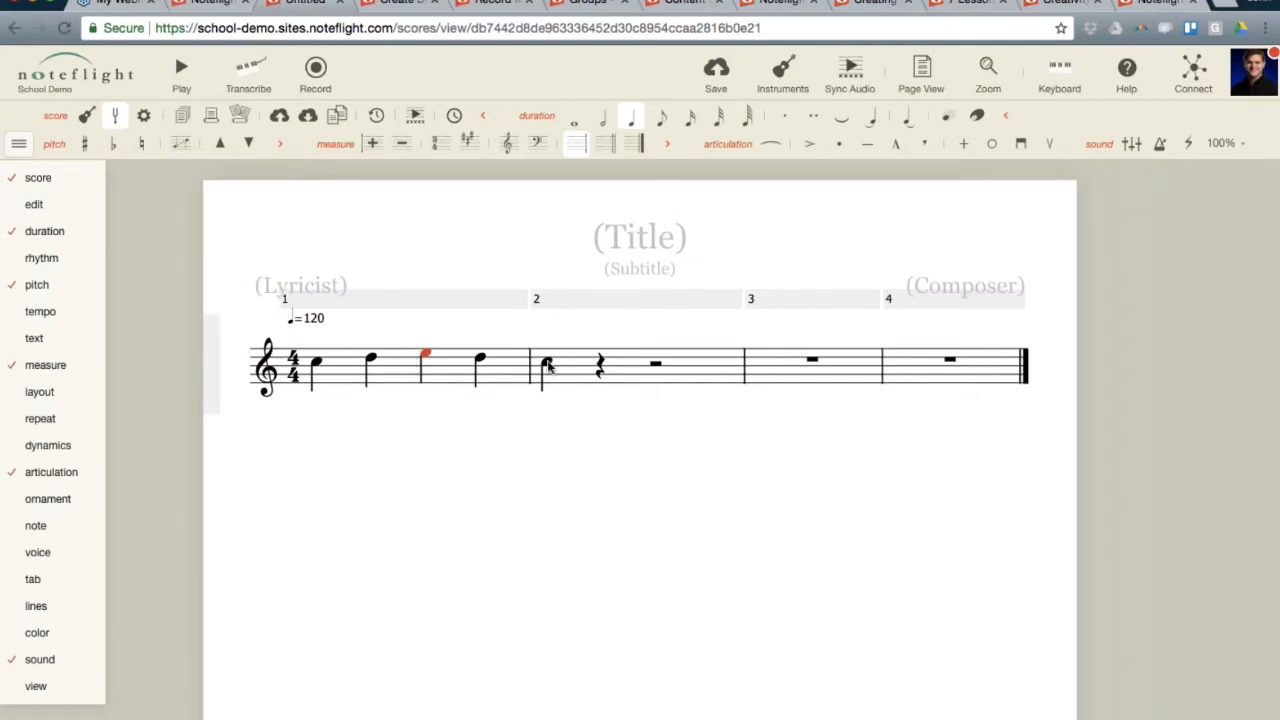
Set the score's zoom to 170% and look over the layout commands.
click(988, 70)
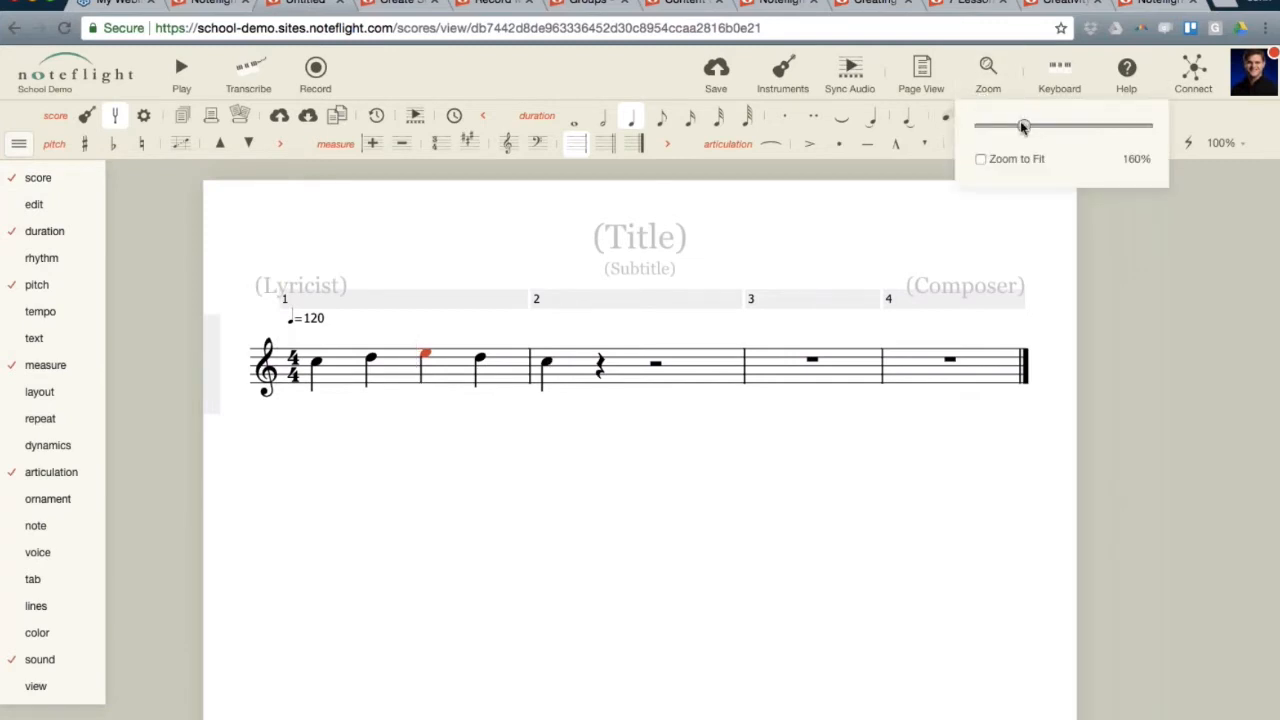
drag(1022, 126, 1028, 126)
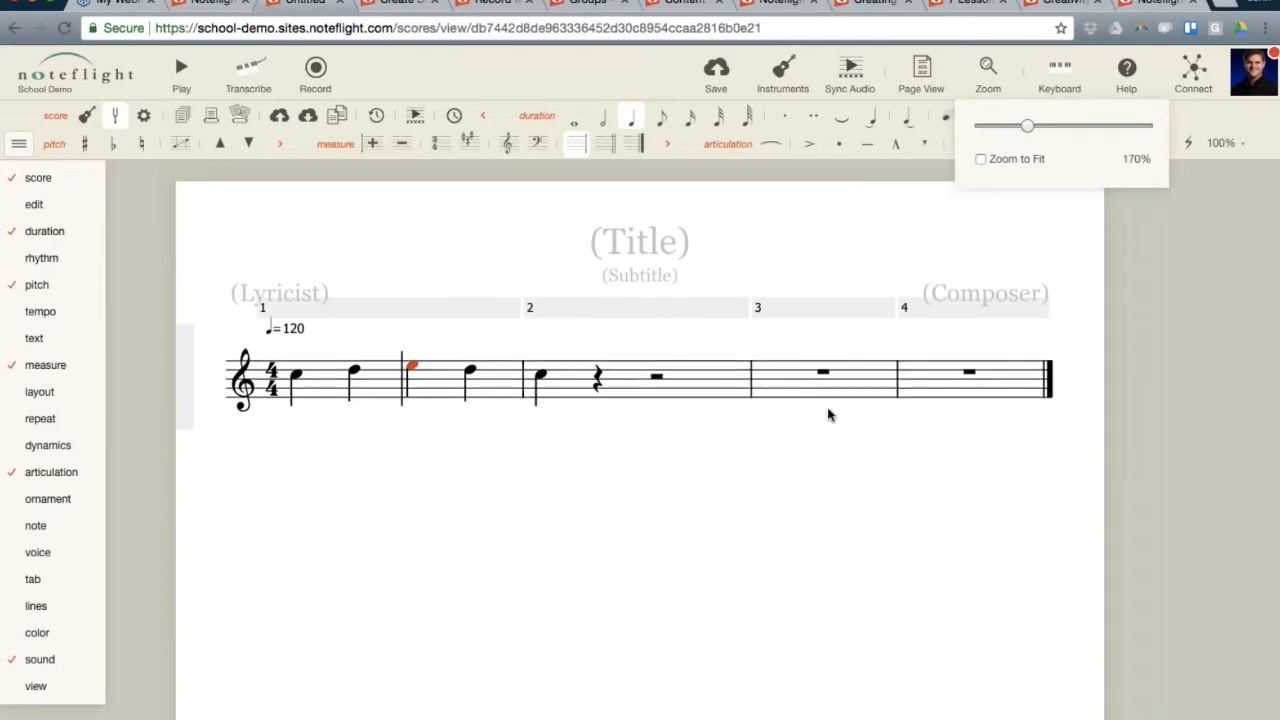
click(988, 70)
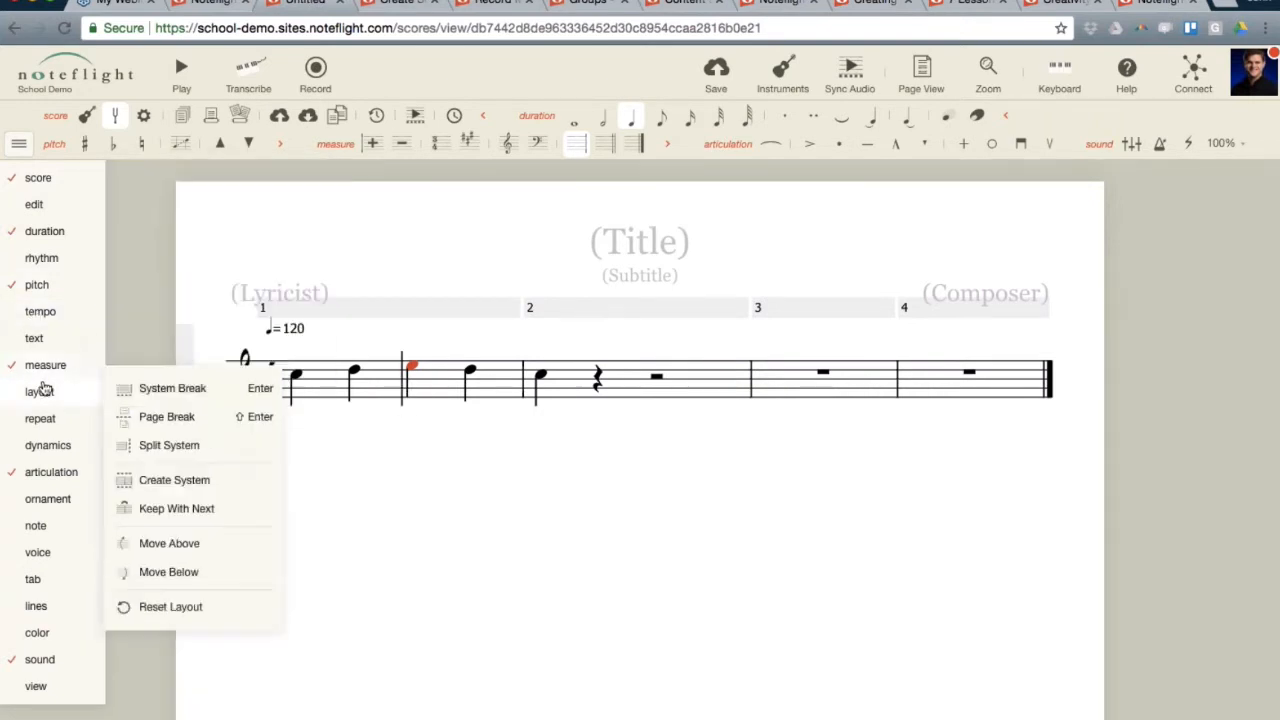
mouse_move(33, 340)
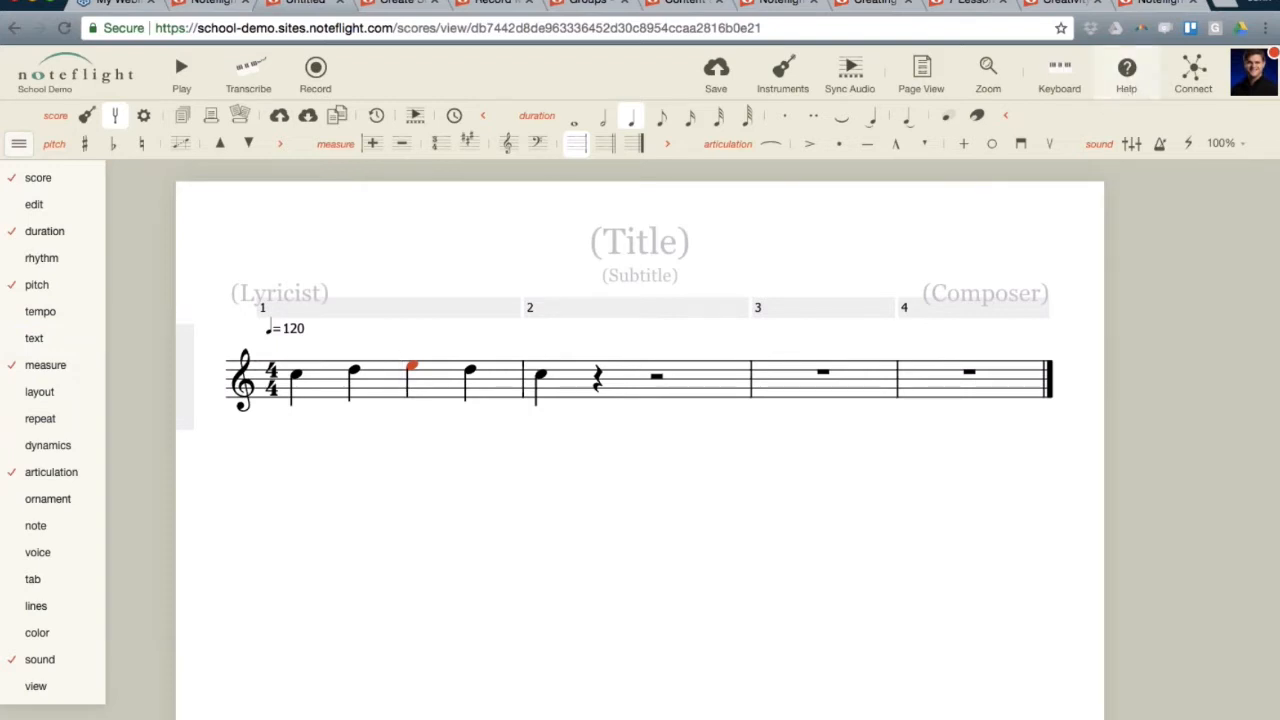
Search the editor help for "slur" and apply the Slur articulation to the selected E in measure 1.
click(1122, 87)
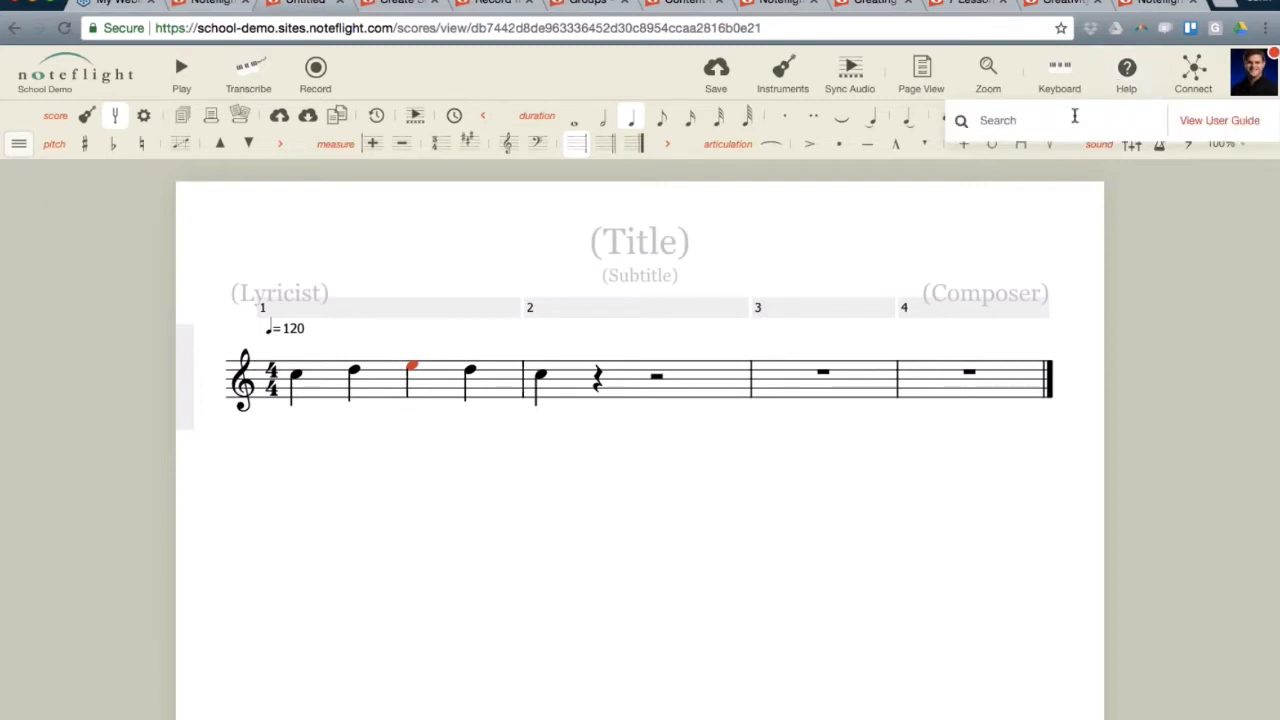
text(slur)
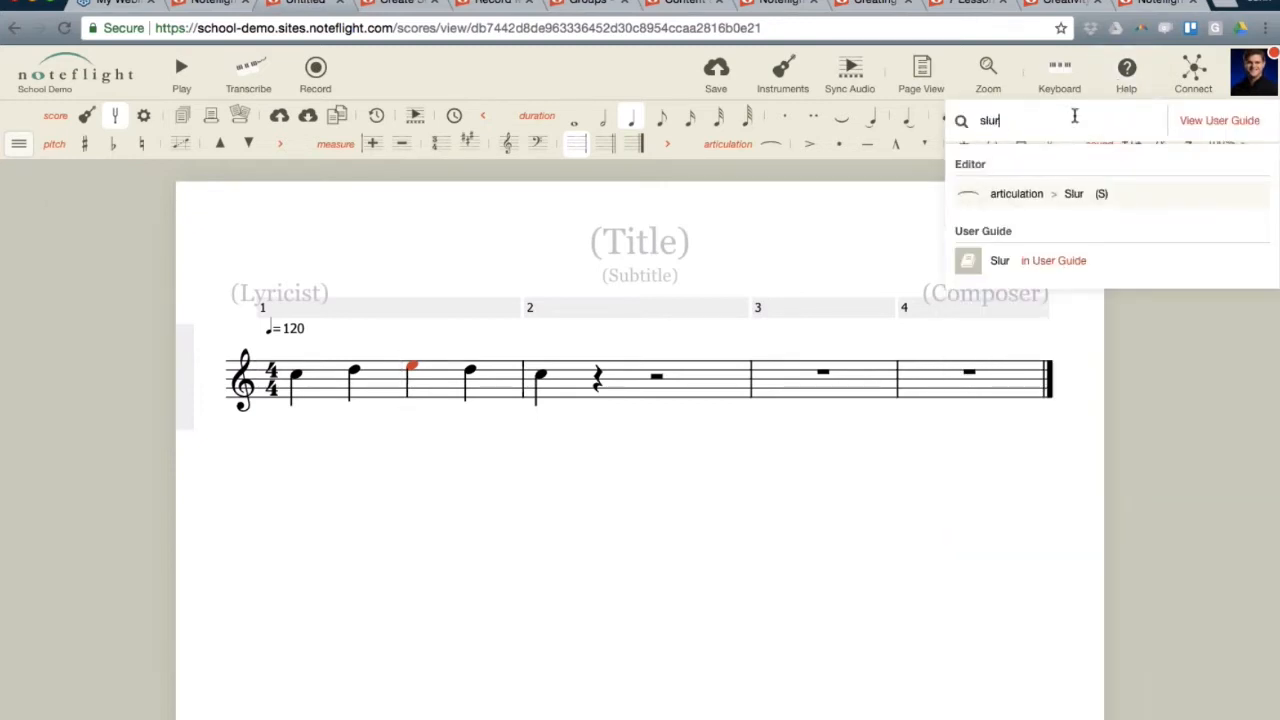
mouse_move(1020, 195)
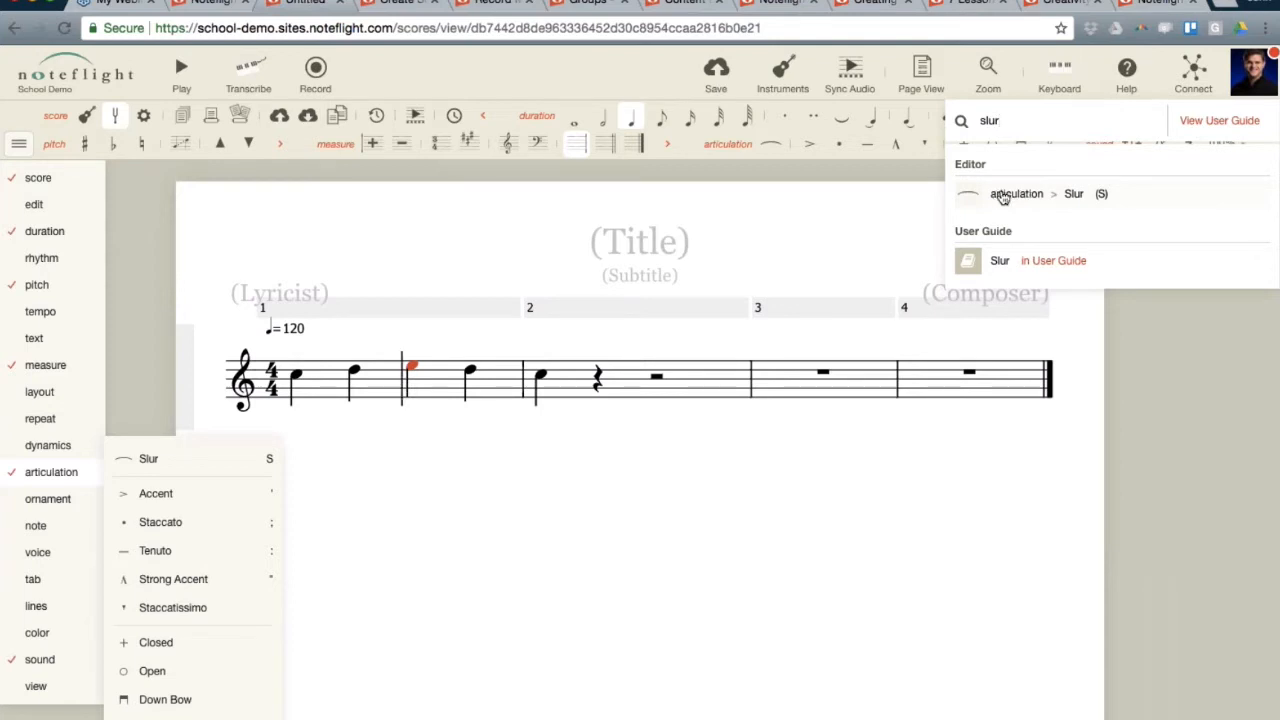
click(1018, 196)
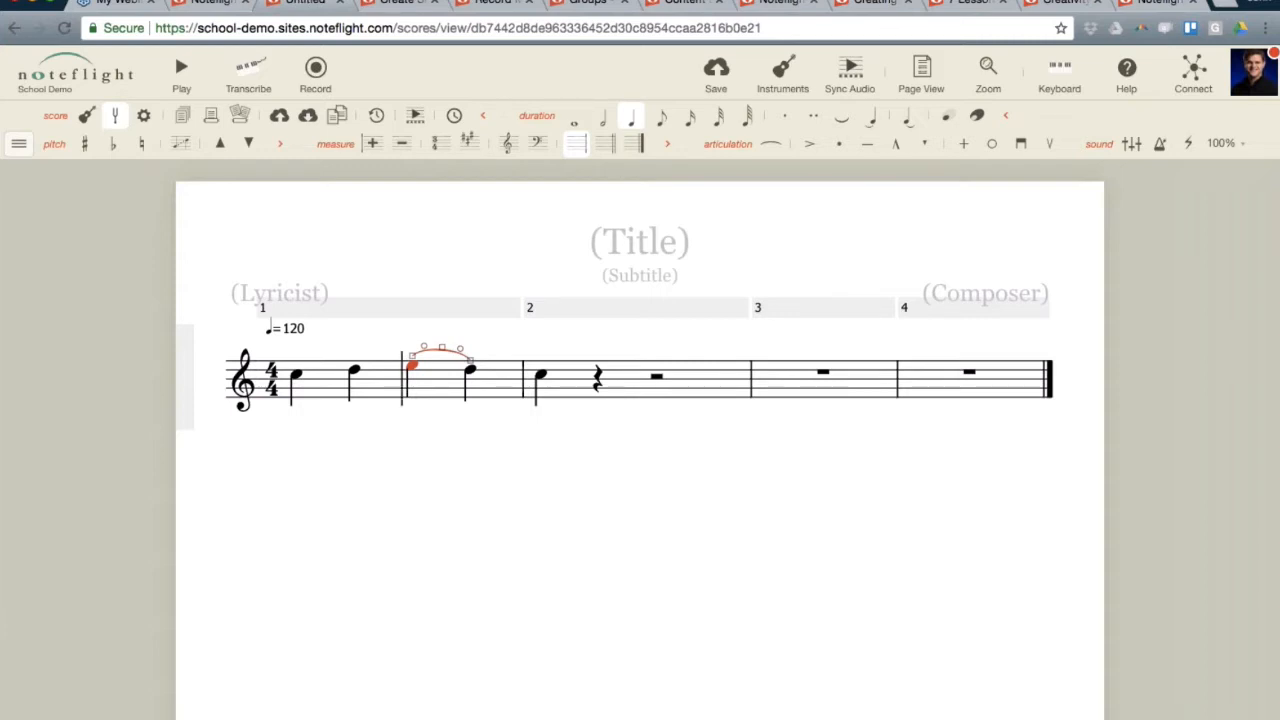
Open the Slur entry in the User Guide from the editor help and look over the guide's contents list.
click(1126, 72)
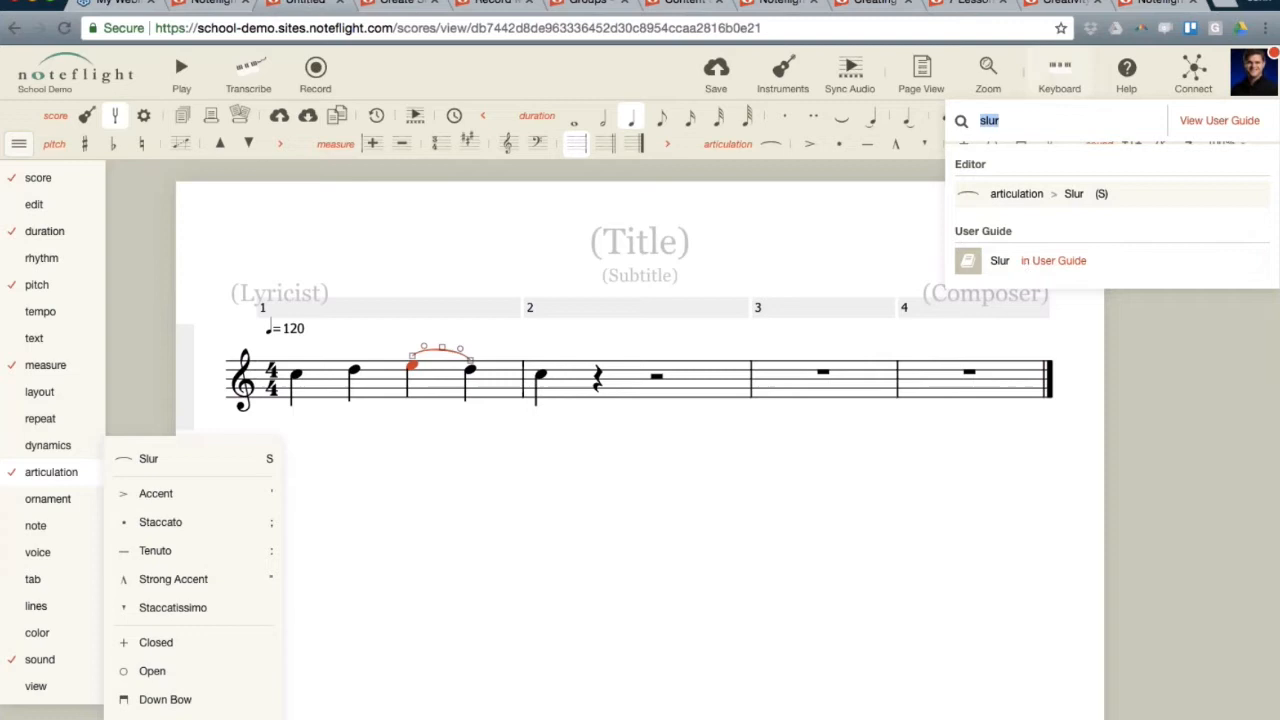
click(1044, 268)
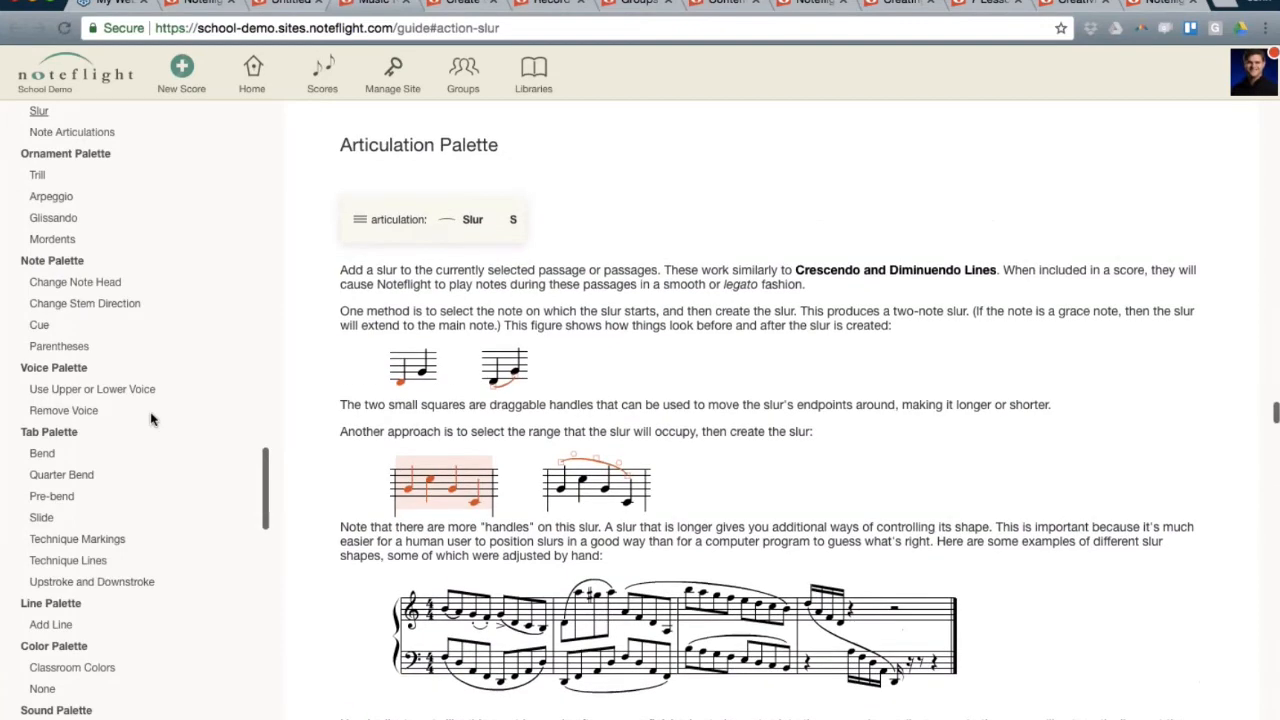
scroll(150, 420, up, 5)
scroll(149, 420, up, 15)
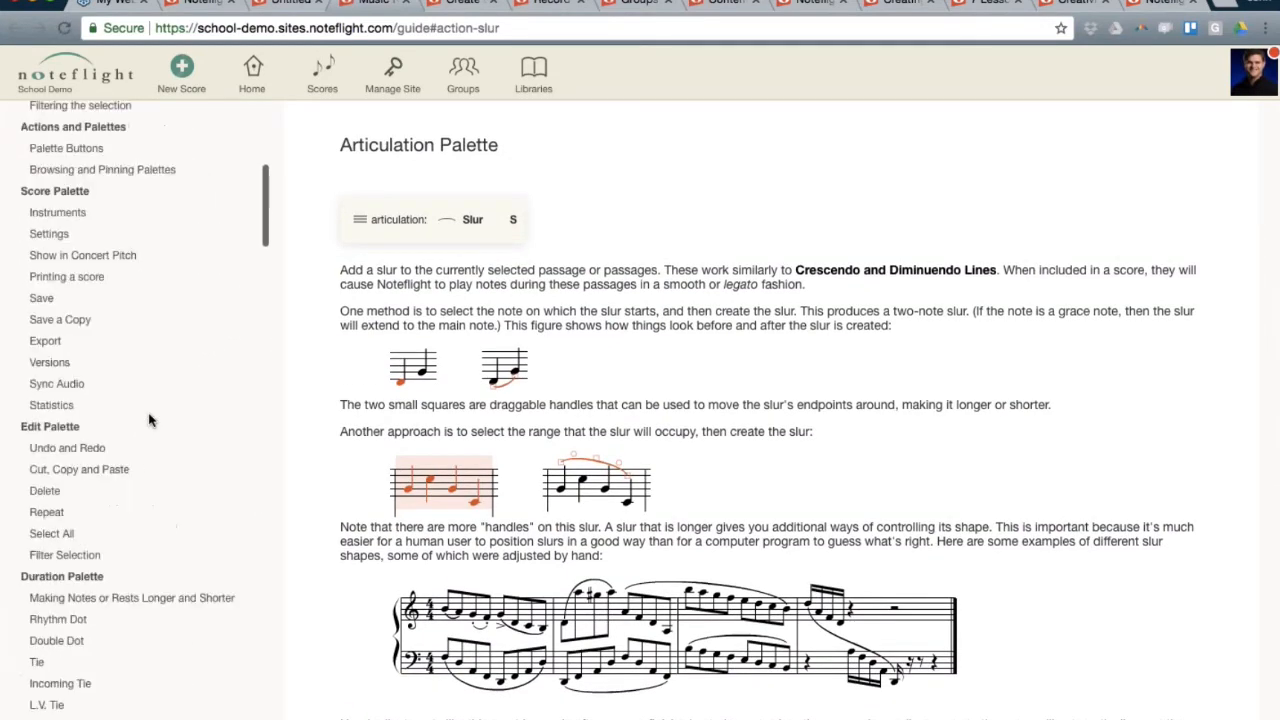
scroll(140, 512, down, 5)
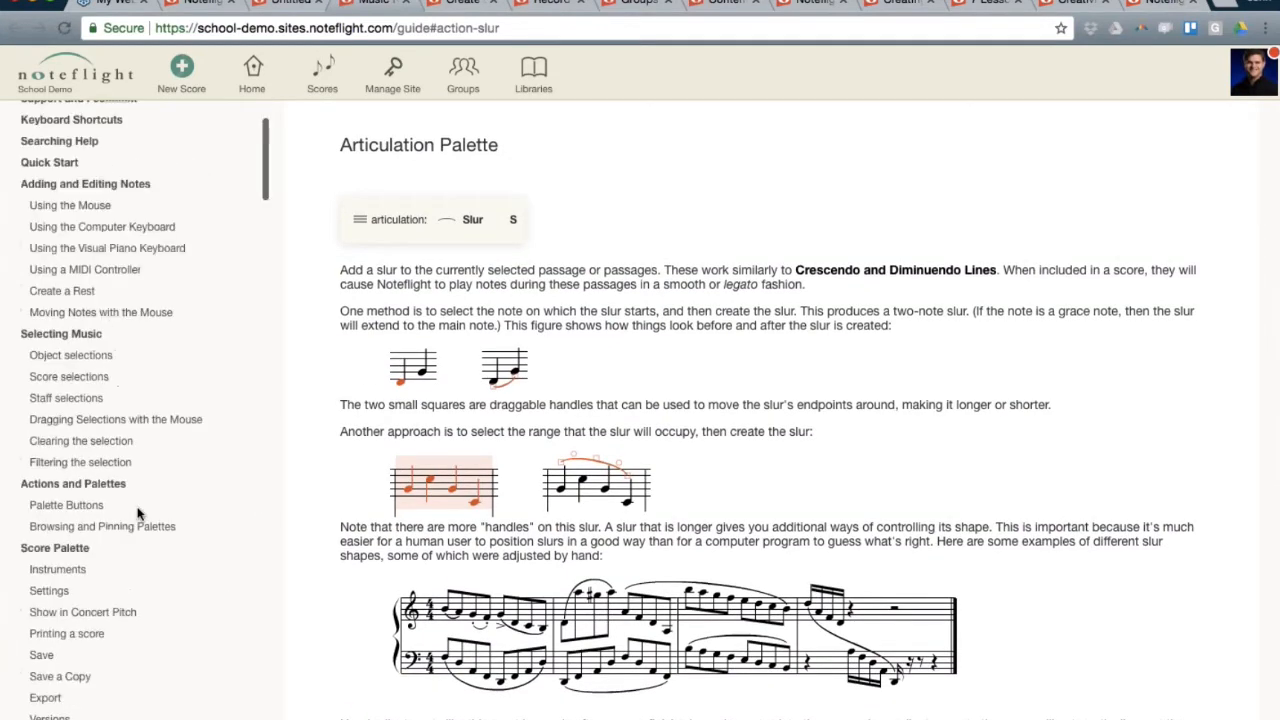
scroll(135, 401, down, 4)
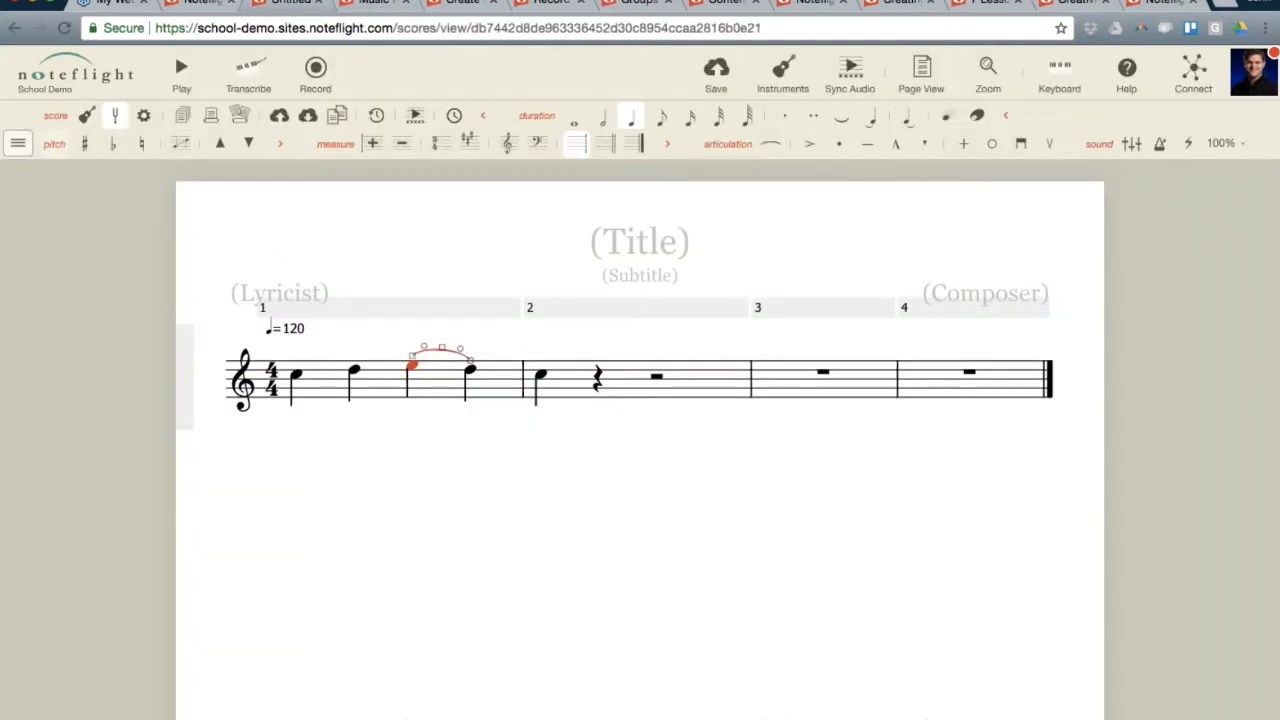
Show the score editor's category list and compare its layout commands with the palettes in the User Guide's contents.
click(22, 150)
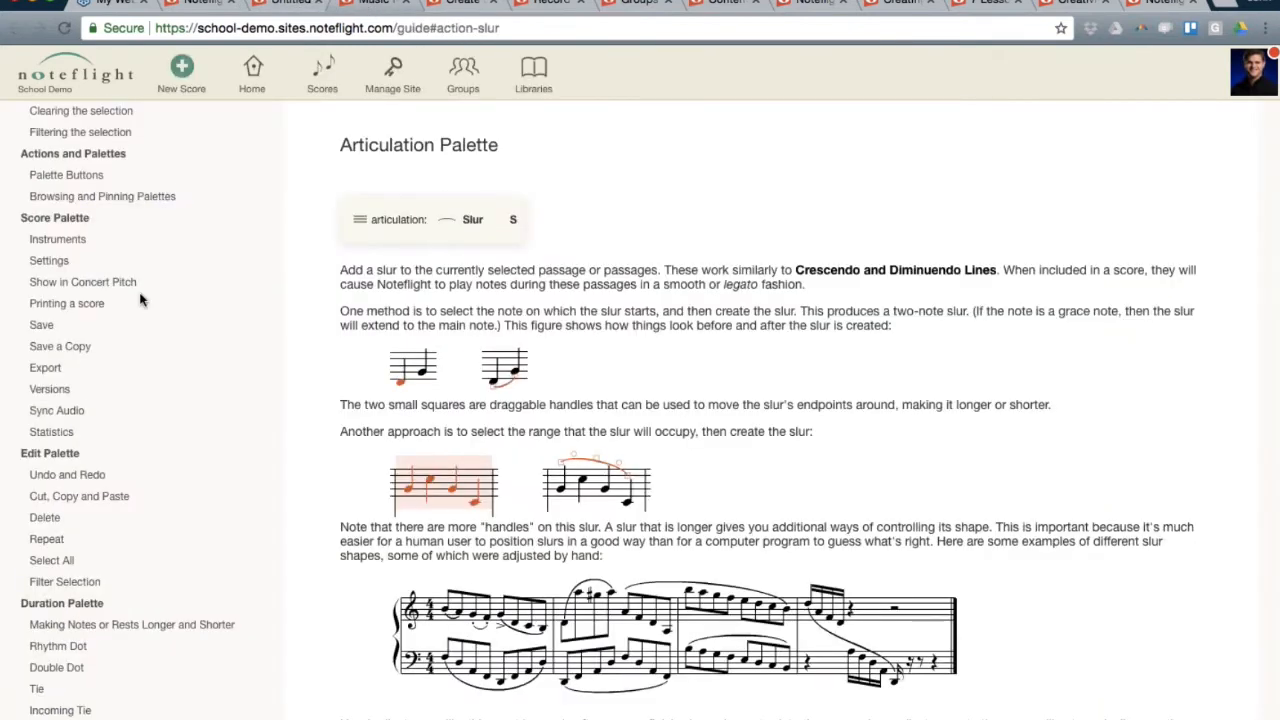
scroll(140, 300, down, 2)
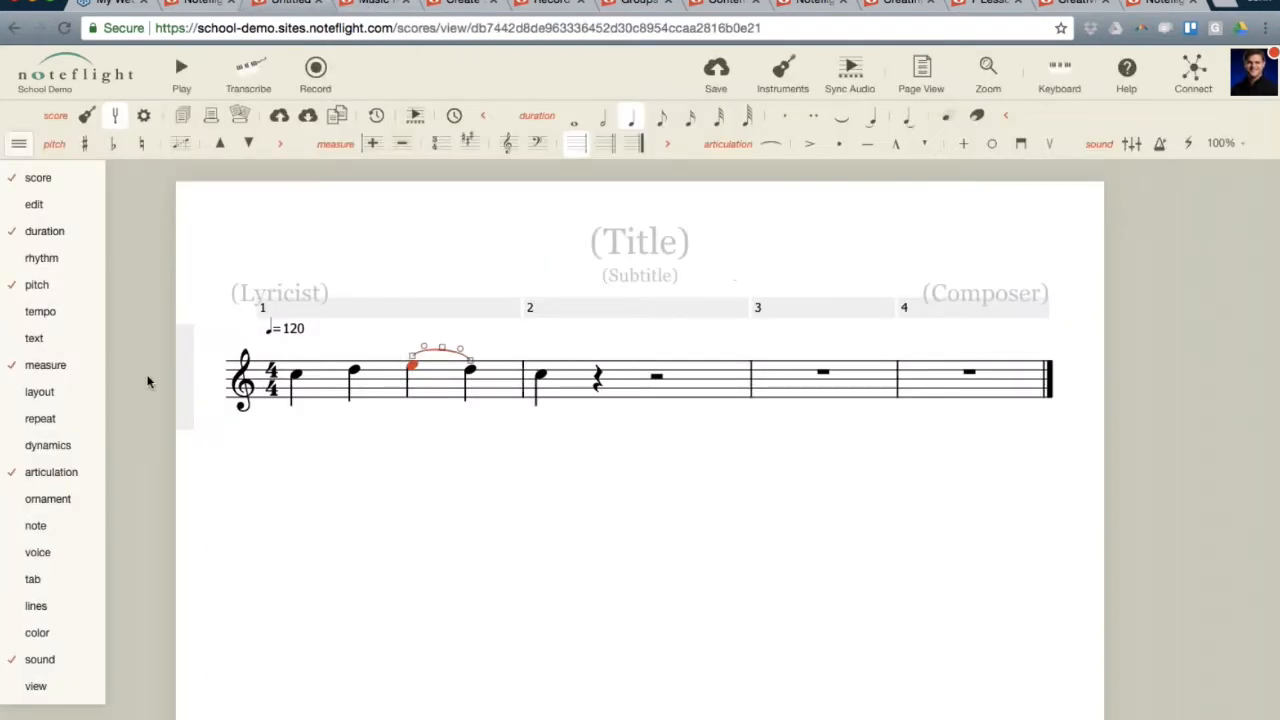
mouse_move(43, 394)
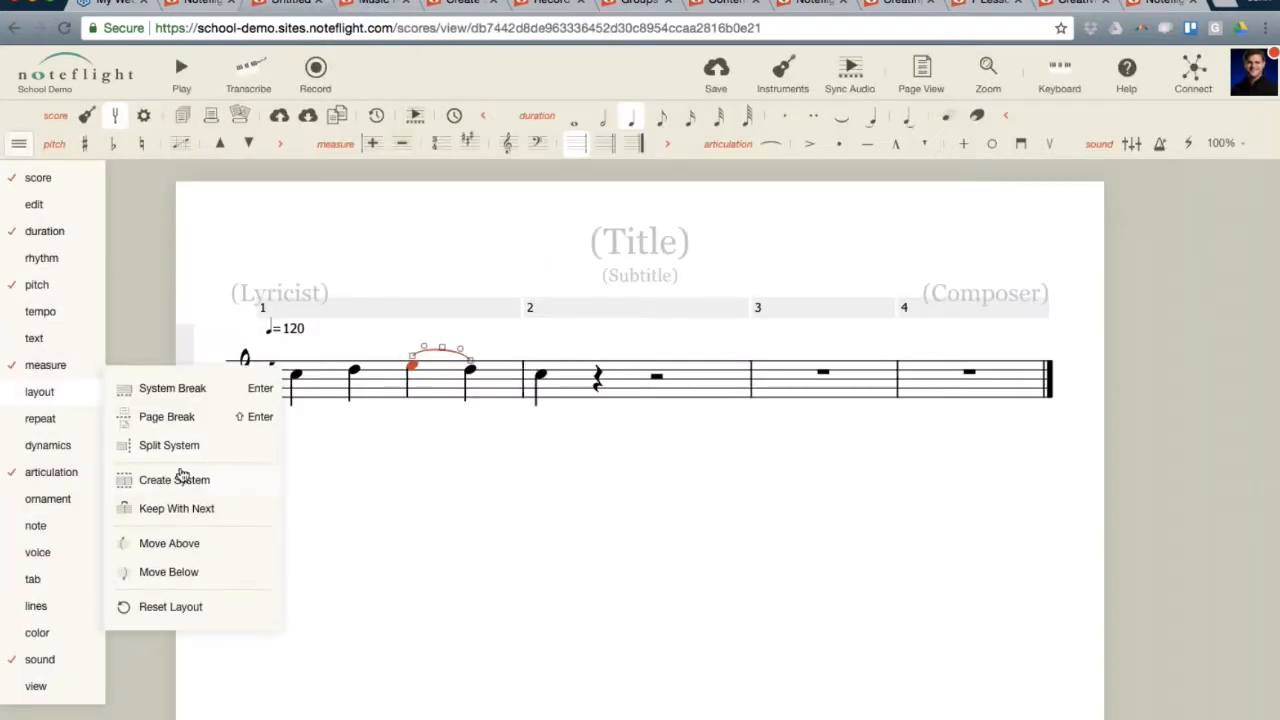
click(360, 5)
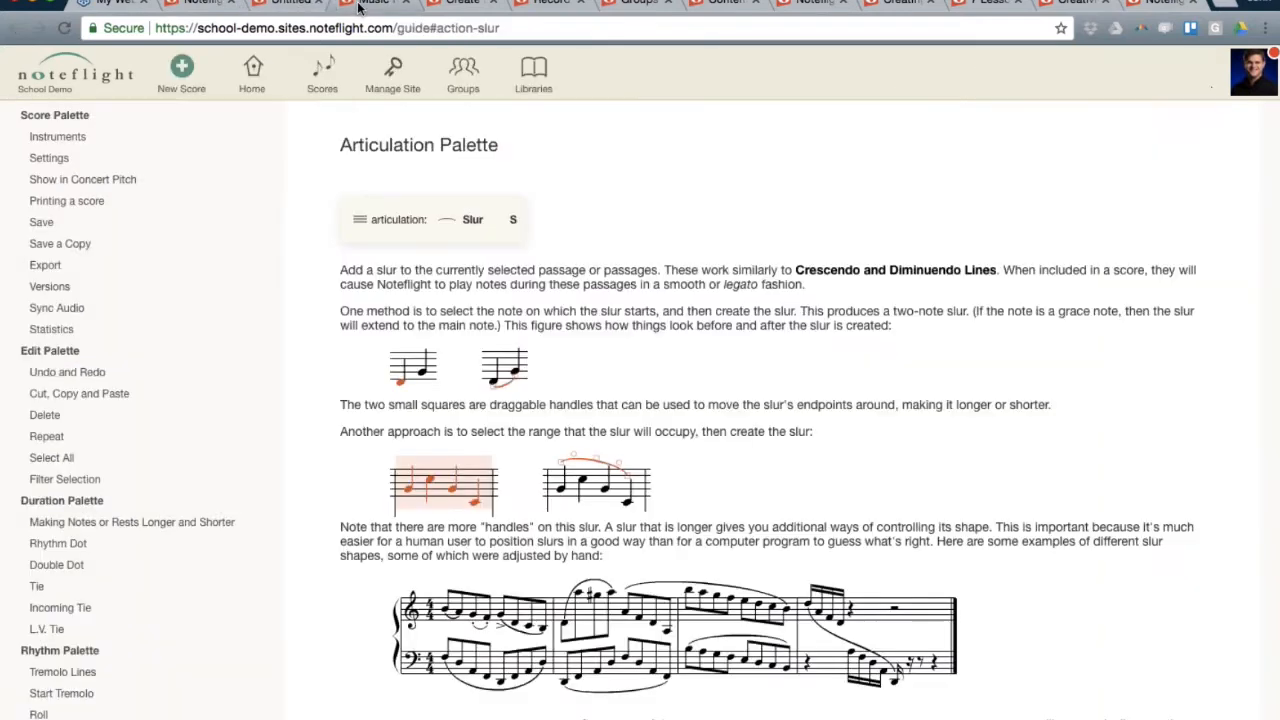
click(275, 5)
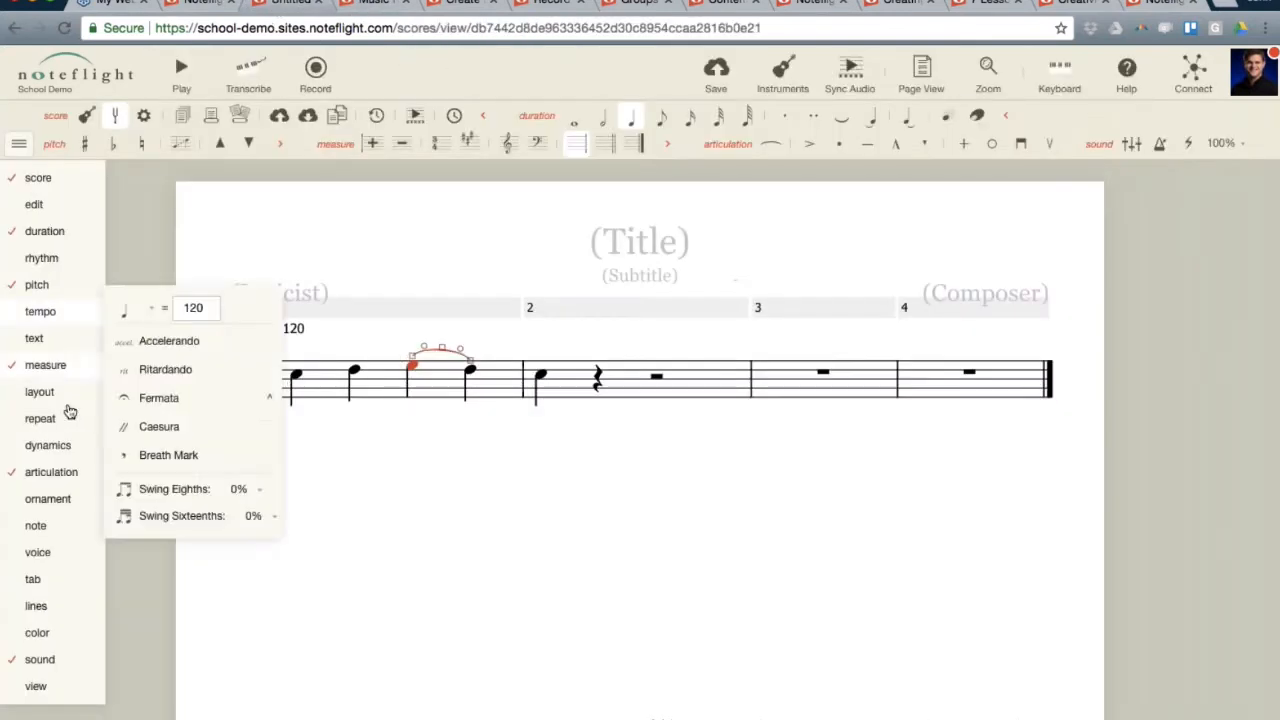
mouse_move(47, 400)
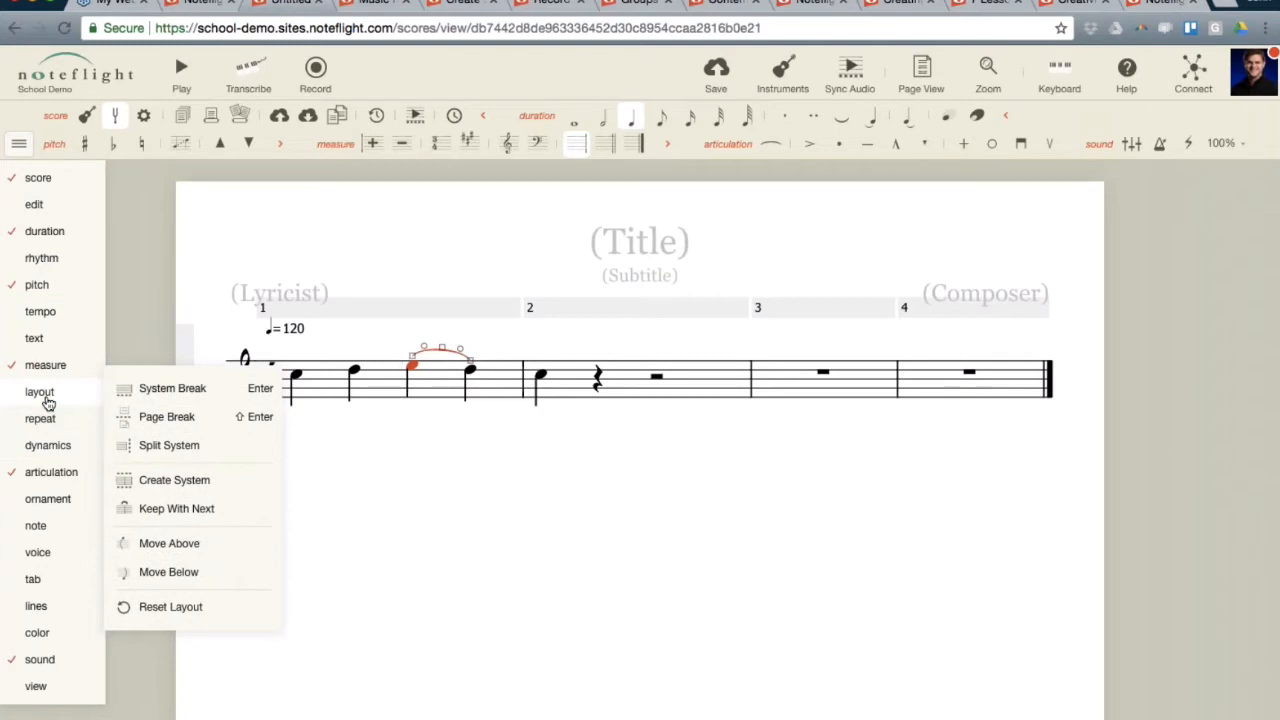
Open the Create System entry of the Layout Palette in the User Guide and select the page's web address.
click(372, 6)
scroll(130, 410, down, 10)
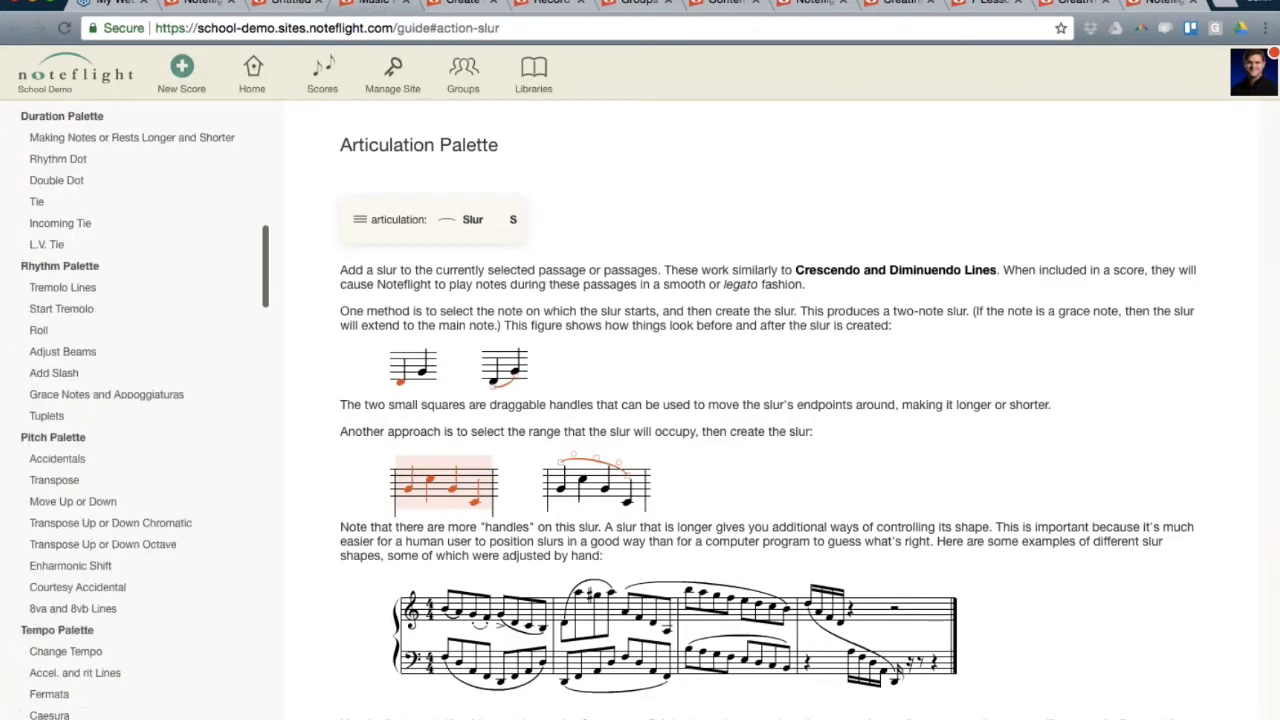
scroll(130, 410, down, 8)
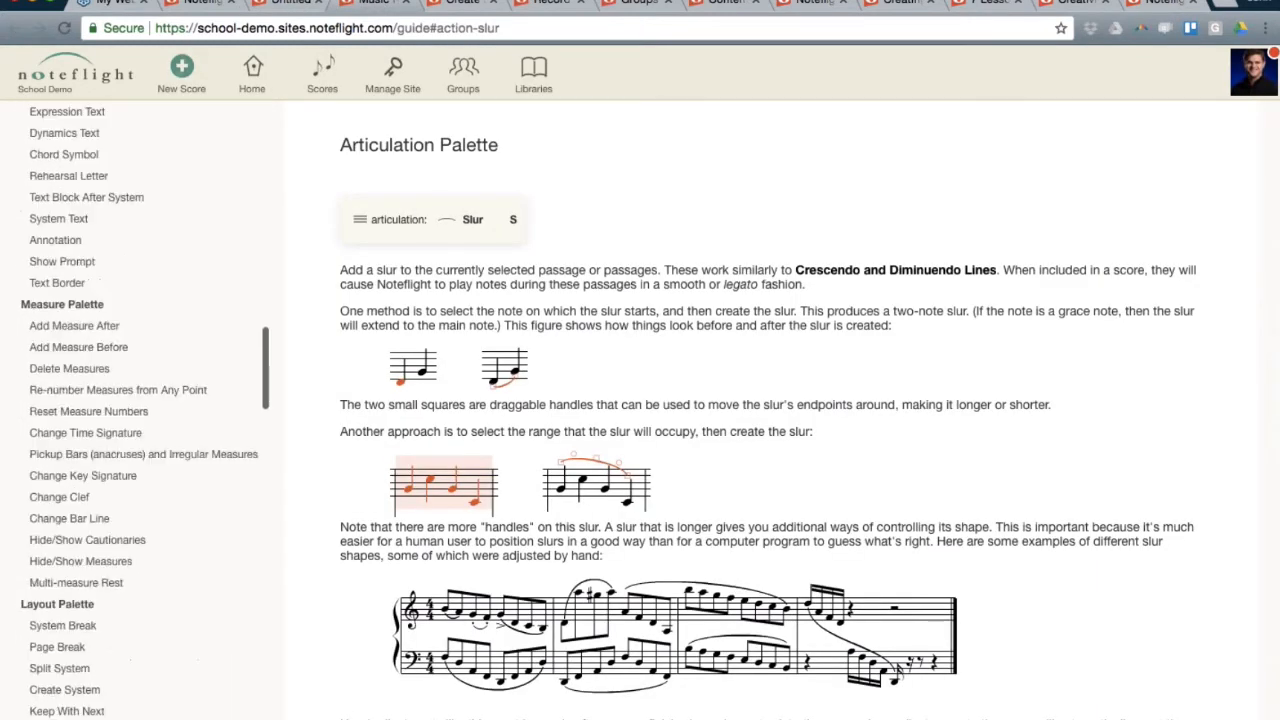
click(80, 466)
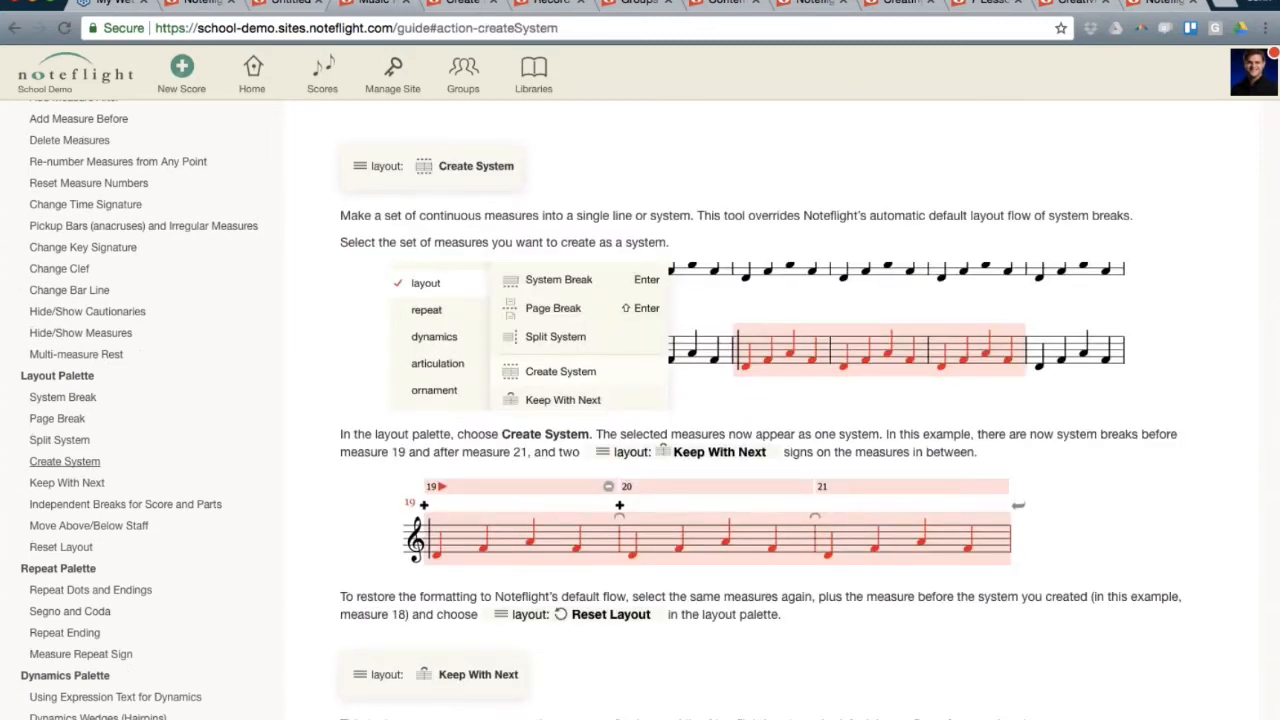
click(453, 22)
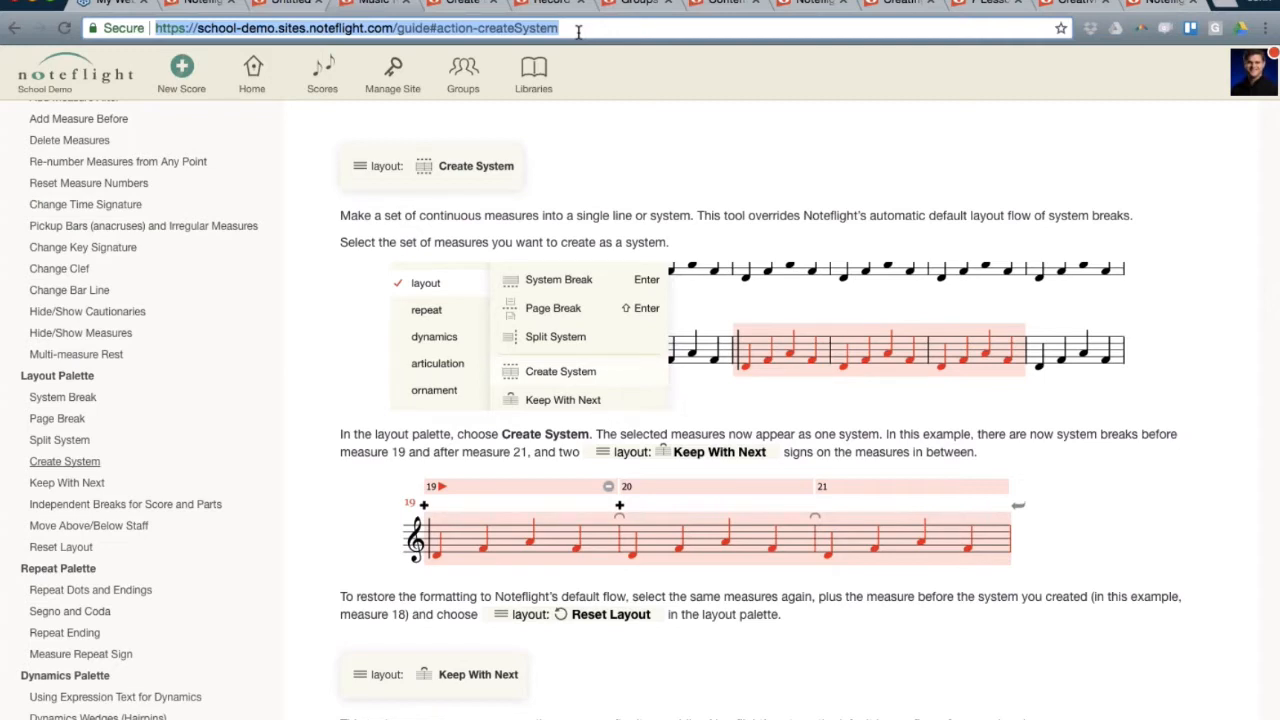
Look through the User Guide's contents, open the Dynamics Palette section and select its web address.
scroll(228, 310, up, 10)
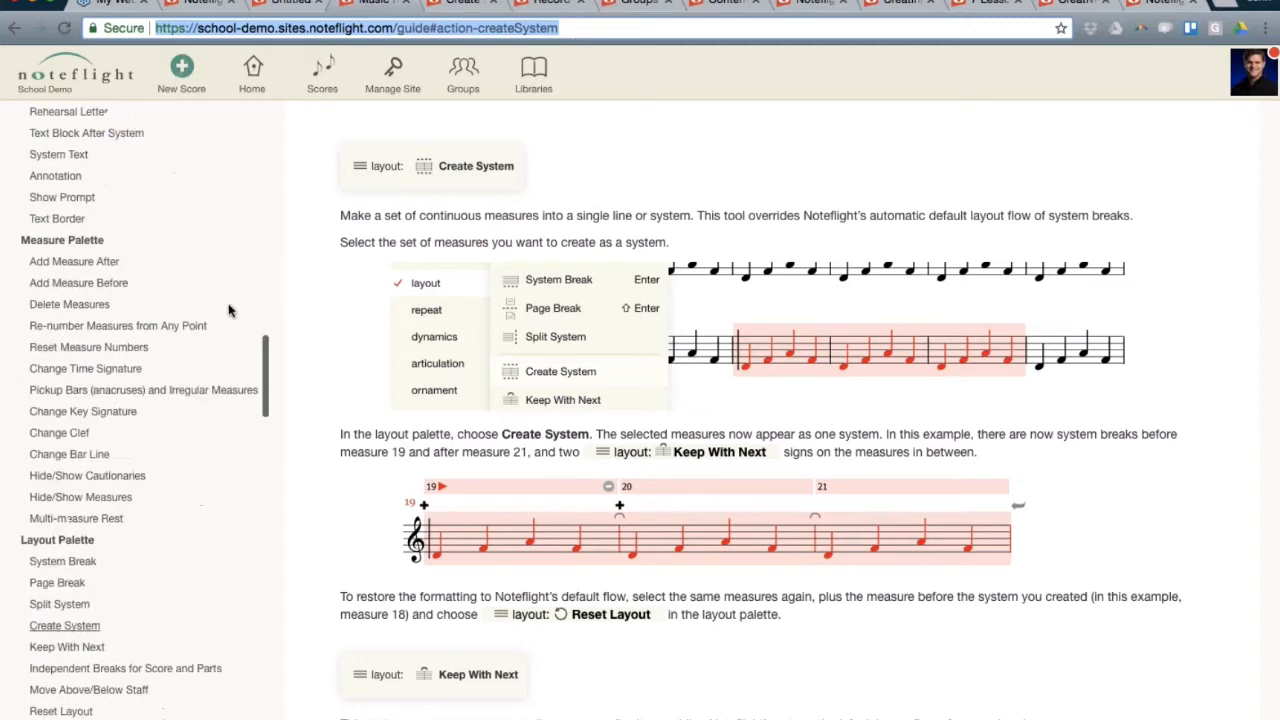
scroll(140, 400, up, 6)
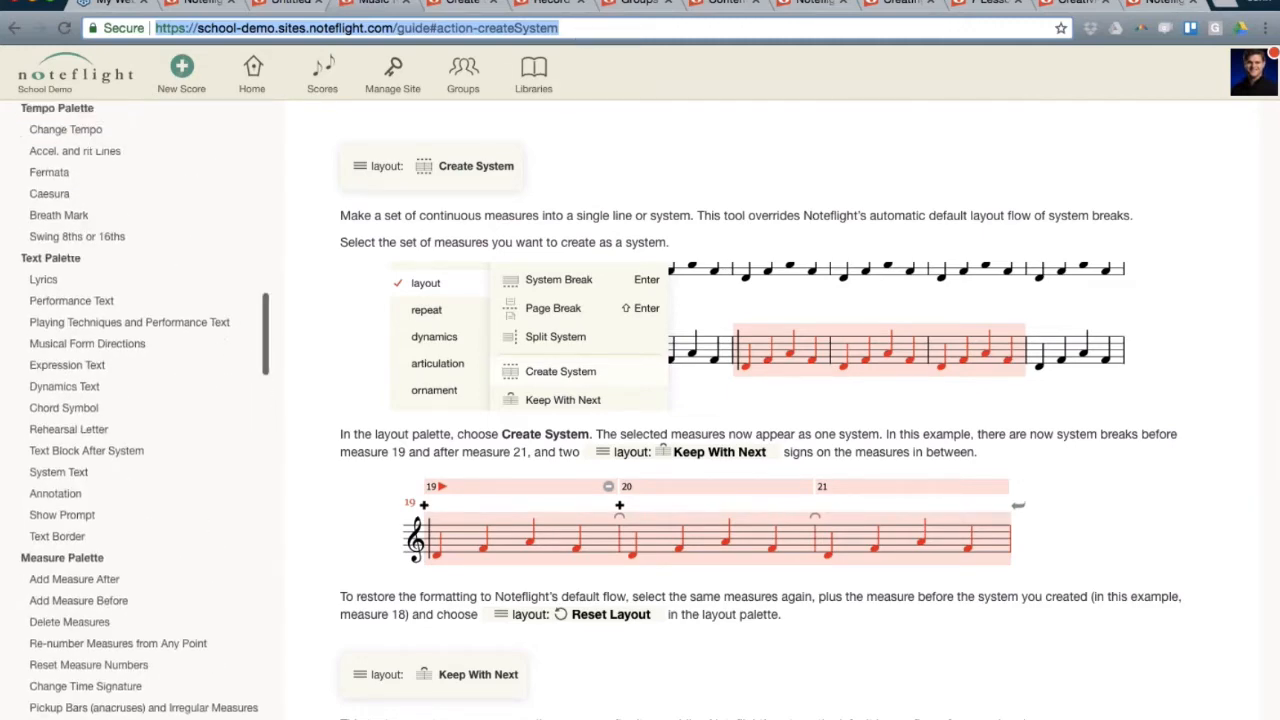
scroll(140, 400, up, 6)
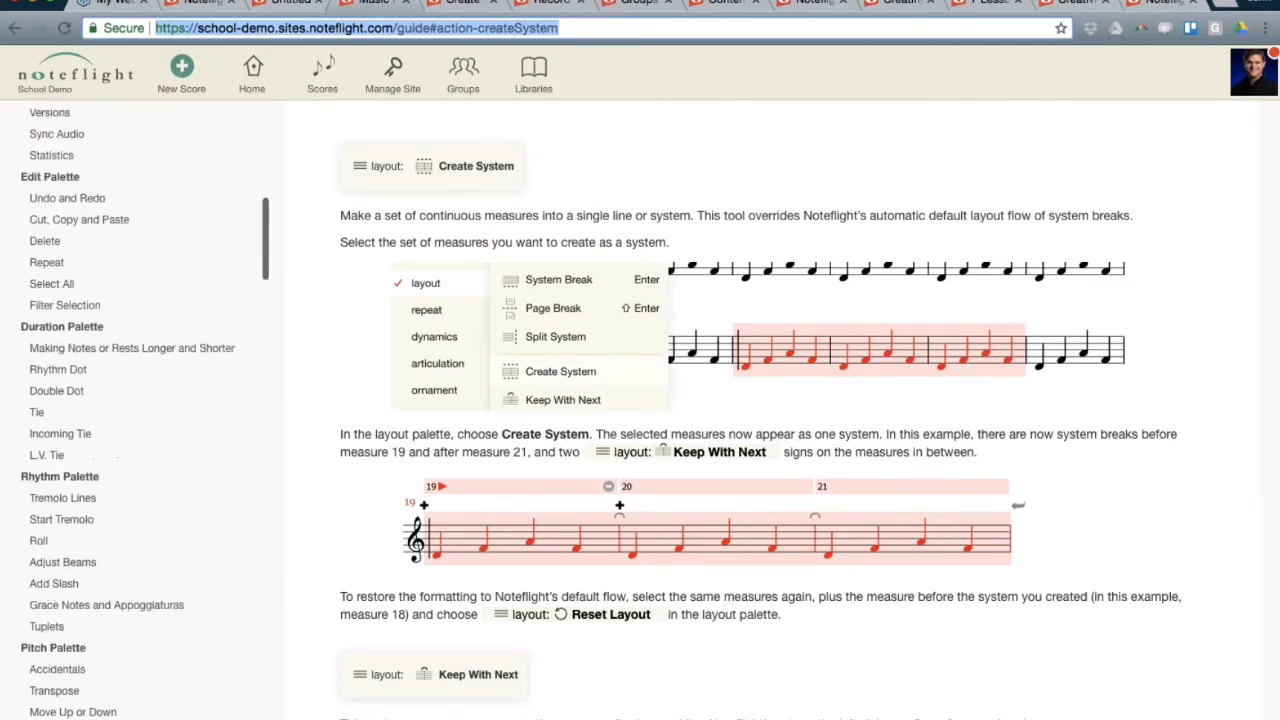
scroll(140, 400, up, 2)
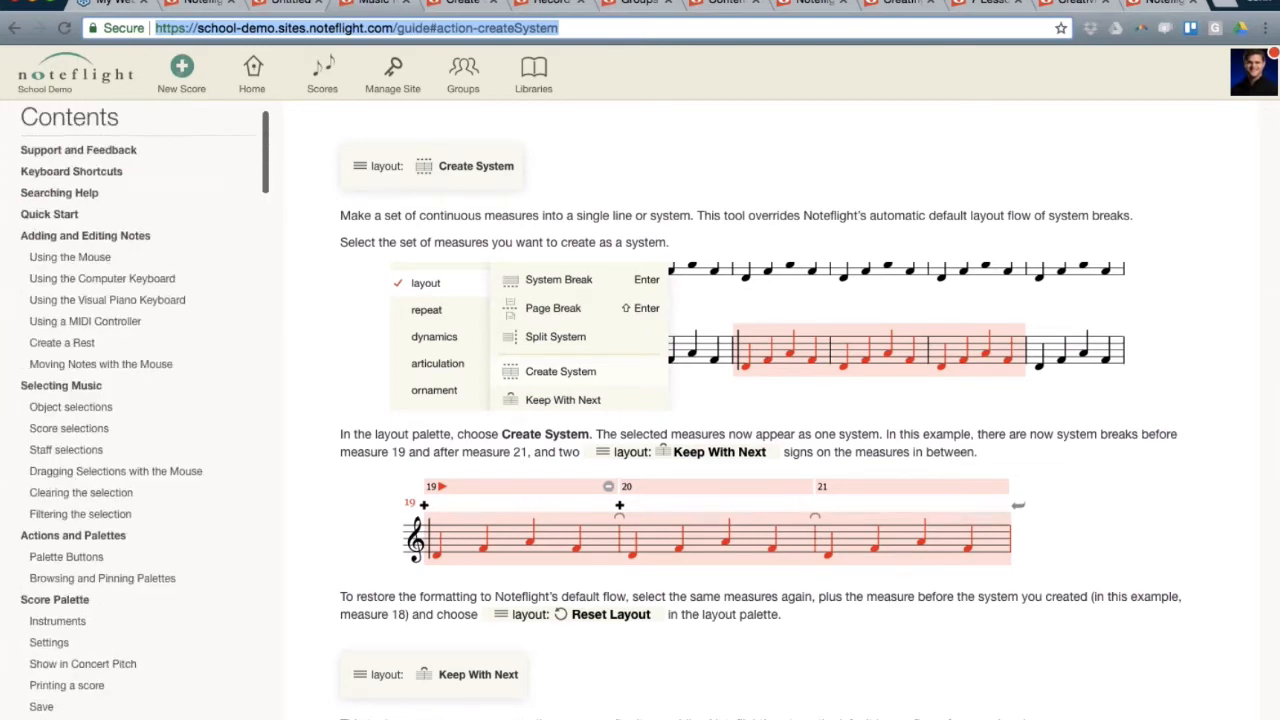
scroll(140, 400, down, 9)
scroll(140, 400, down, 9)
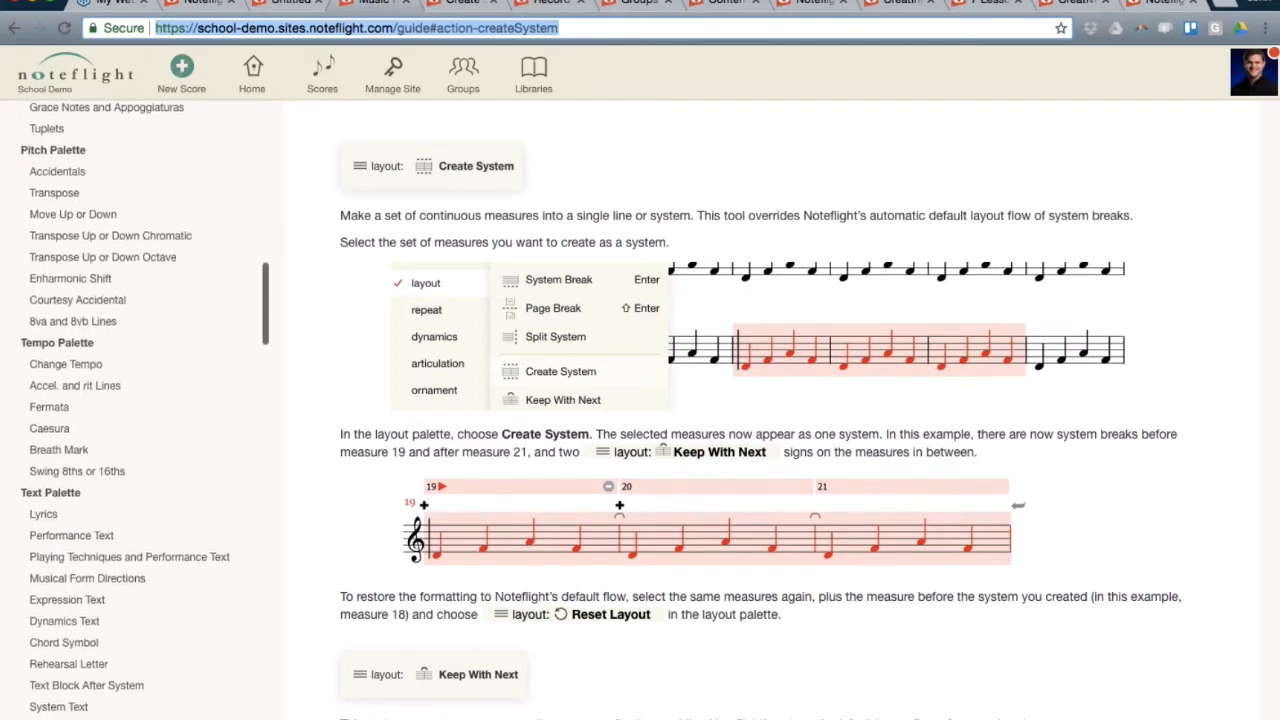
scroll(203, 560, down, 4)
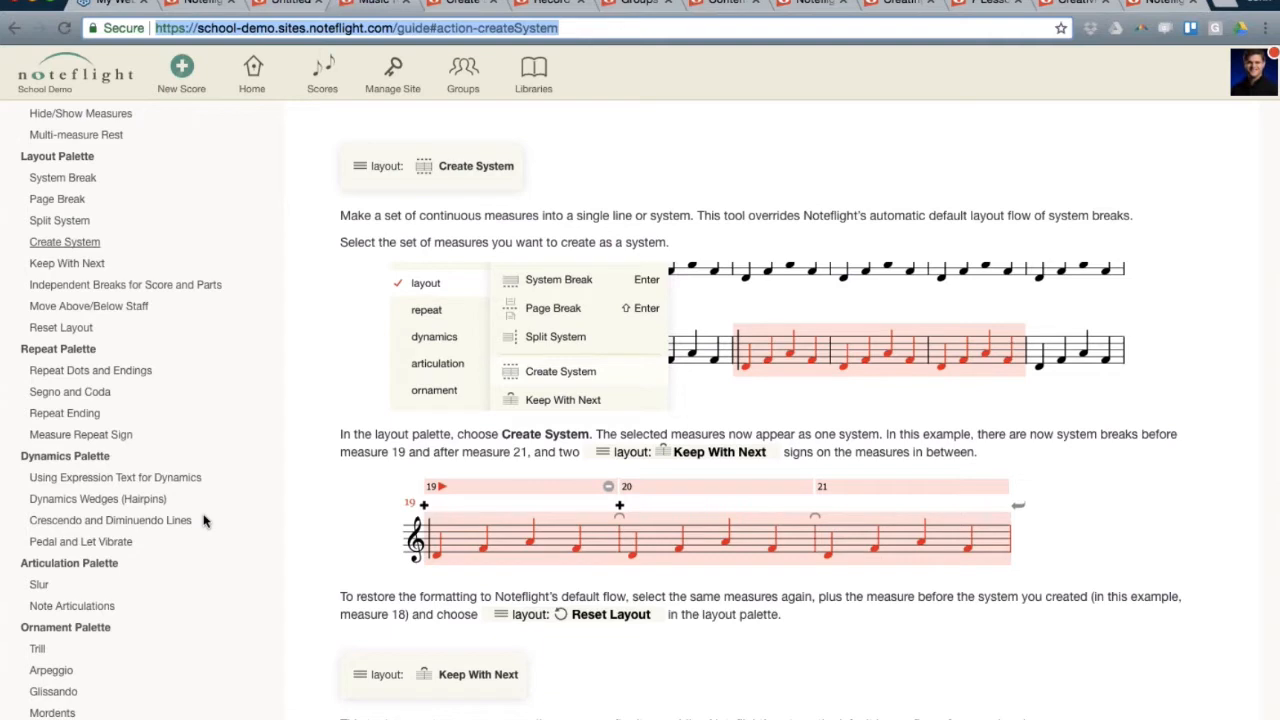
scroll(190, 450, down, 1)
click(92, 410)
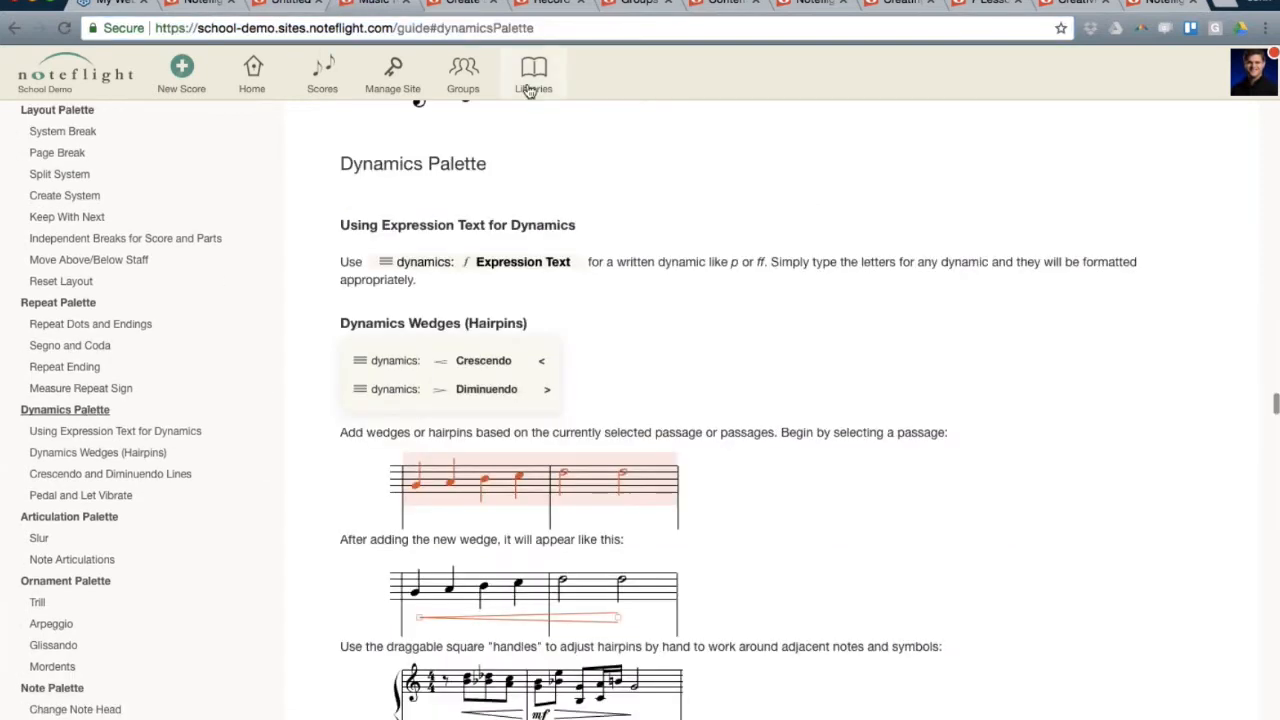
triple_click(512, 28)
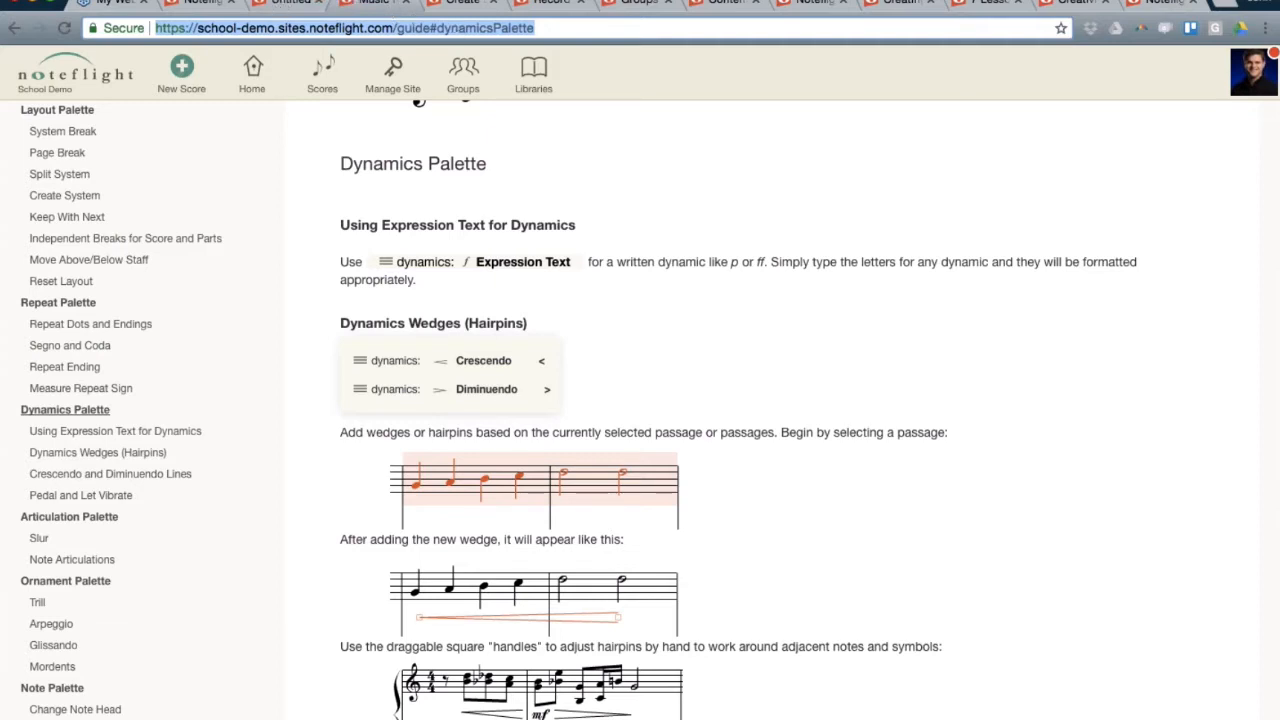
Return to the score and unpin the measure category from the toolbar, restoring it each time.
click(296, 8)
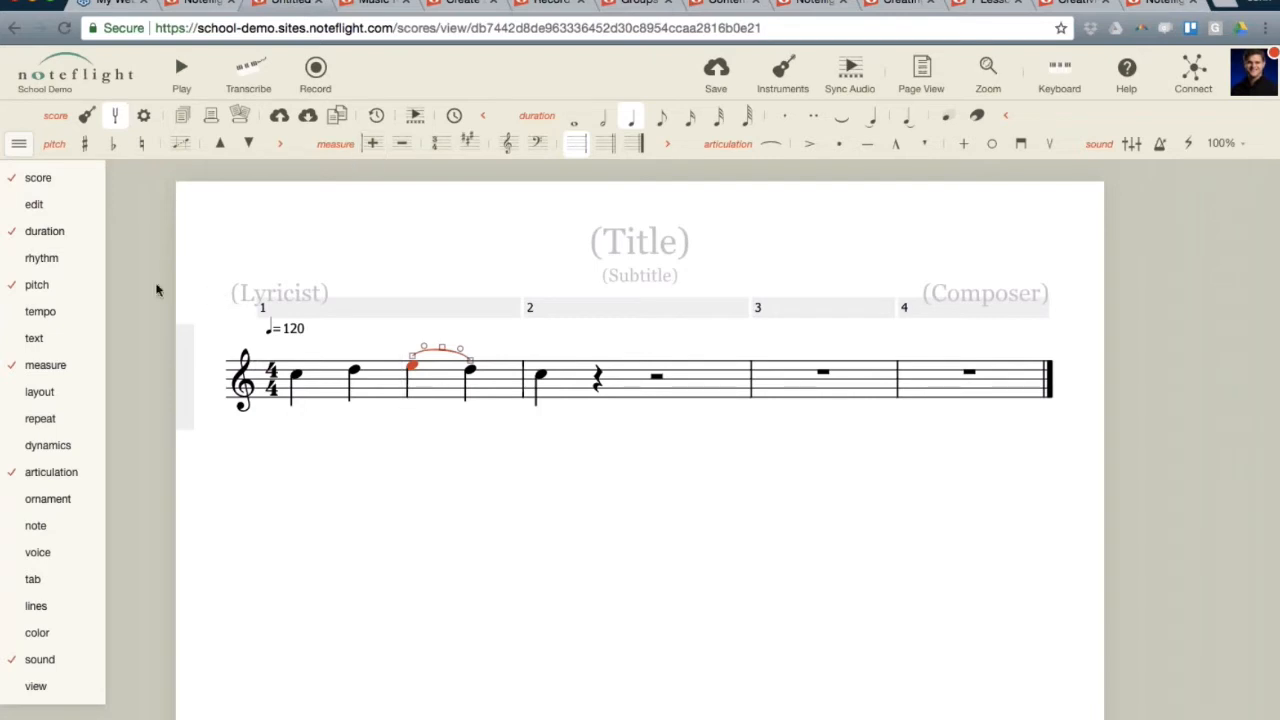
mouse_move(45, 290)
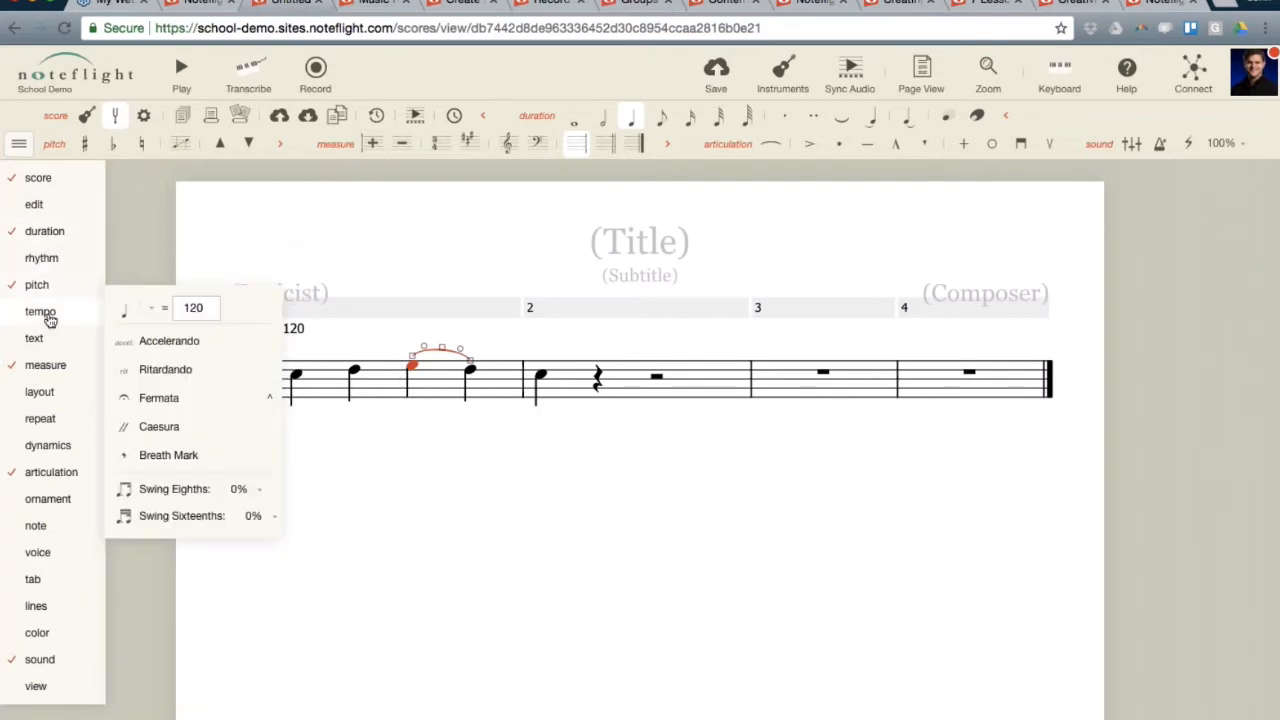
click(43, 370)
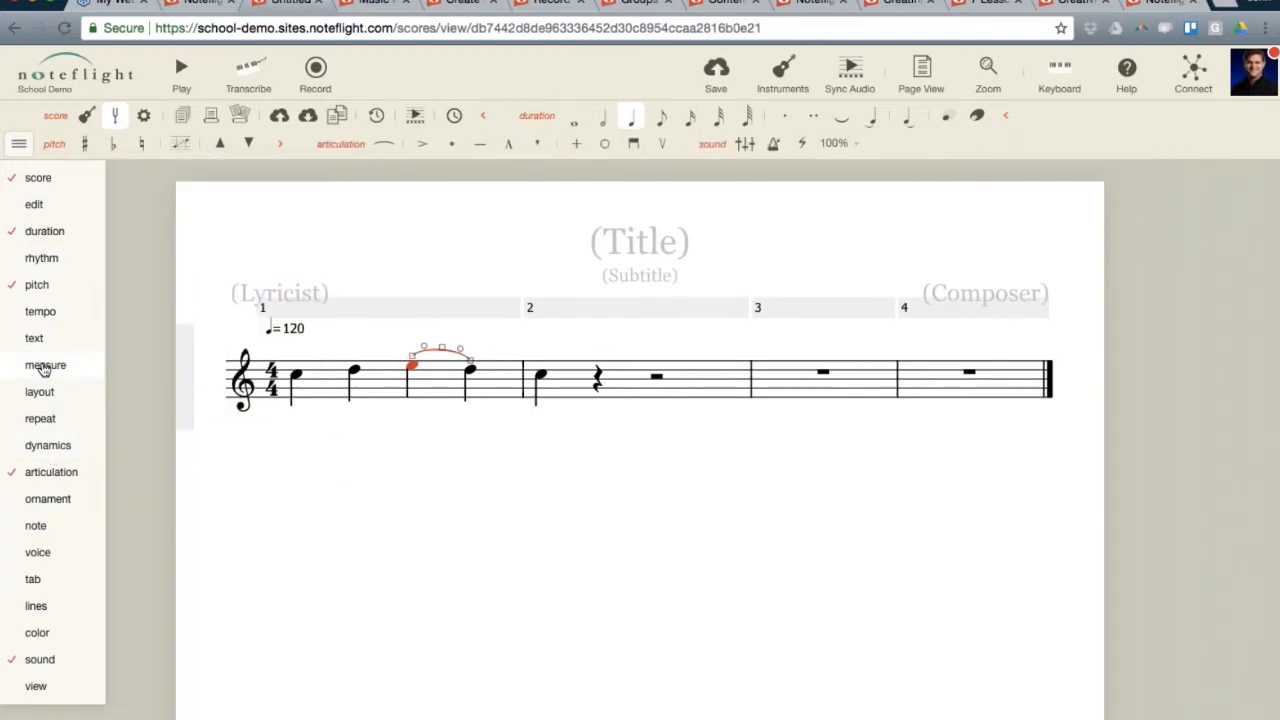
click(43, 370)
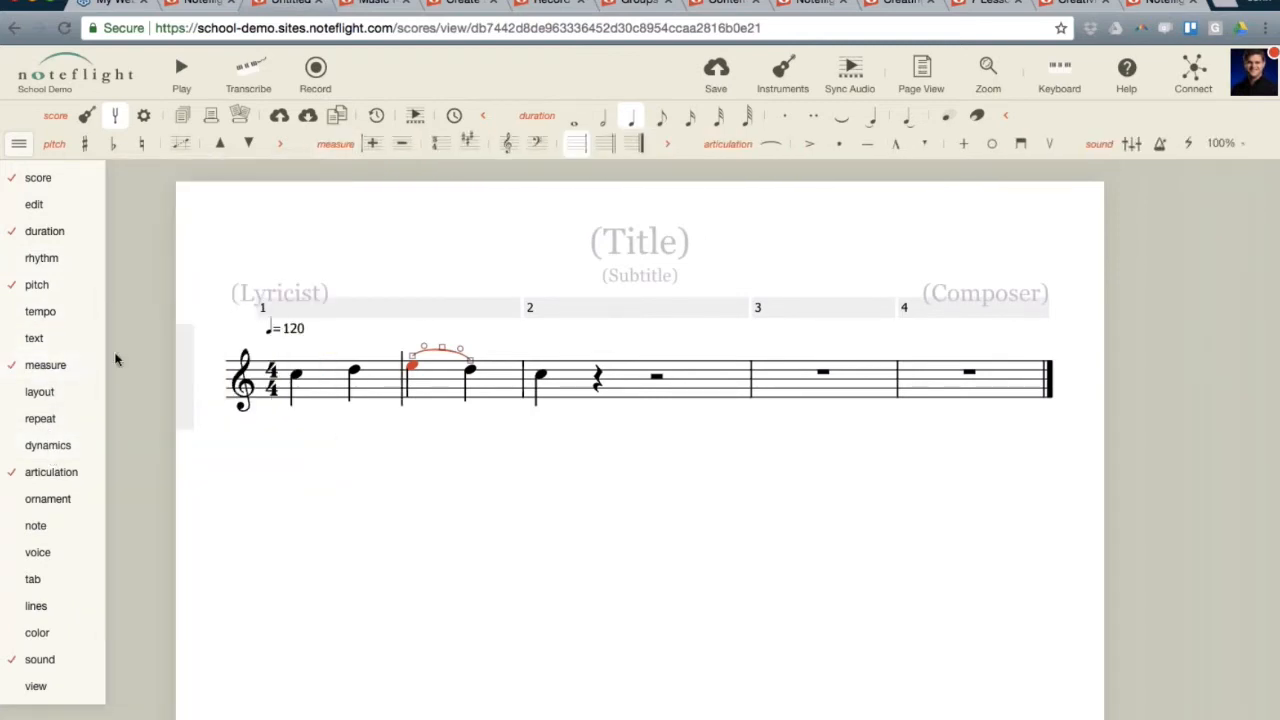
click(50, 368)
click(50, 368)
Unpin the score category from the toolbar, pin the dynamics category and close the category list.
click(57, 186)
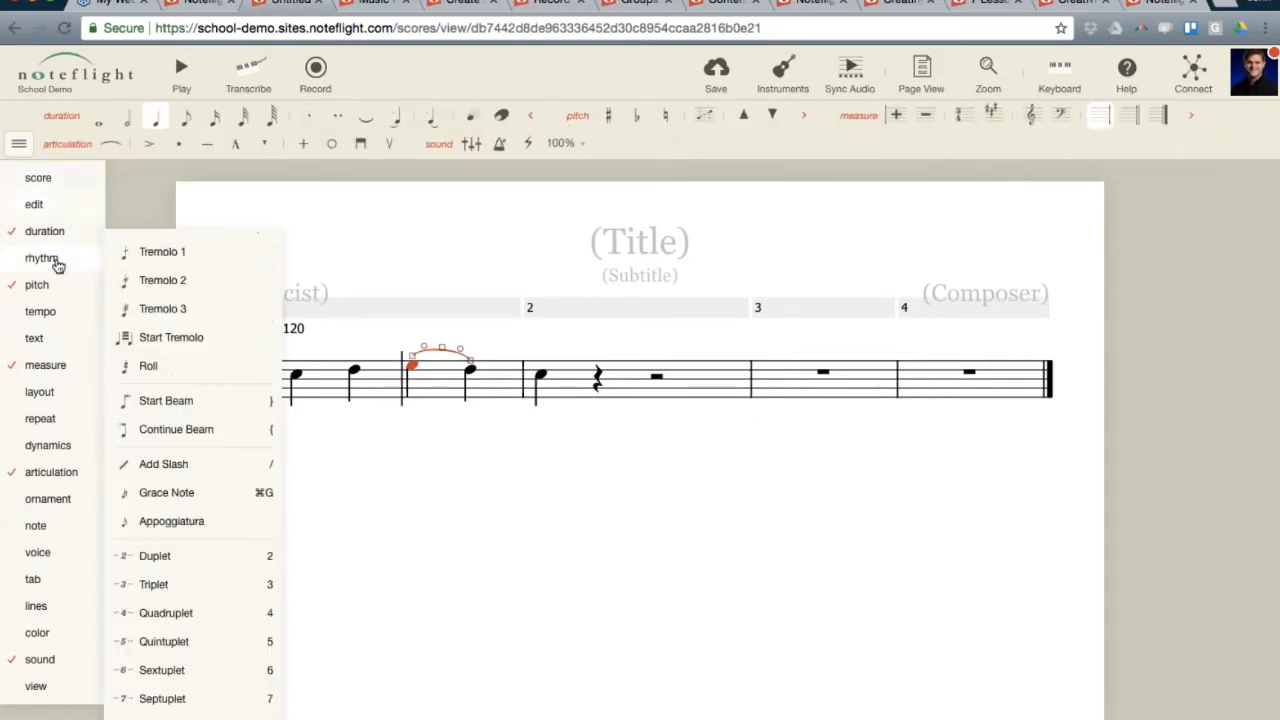
mouse_move(44, 233)
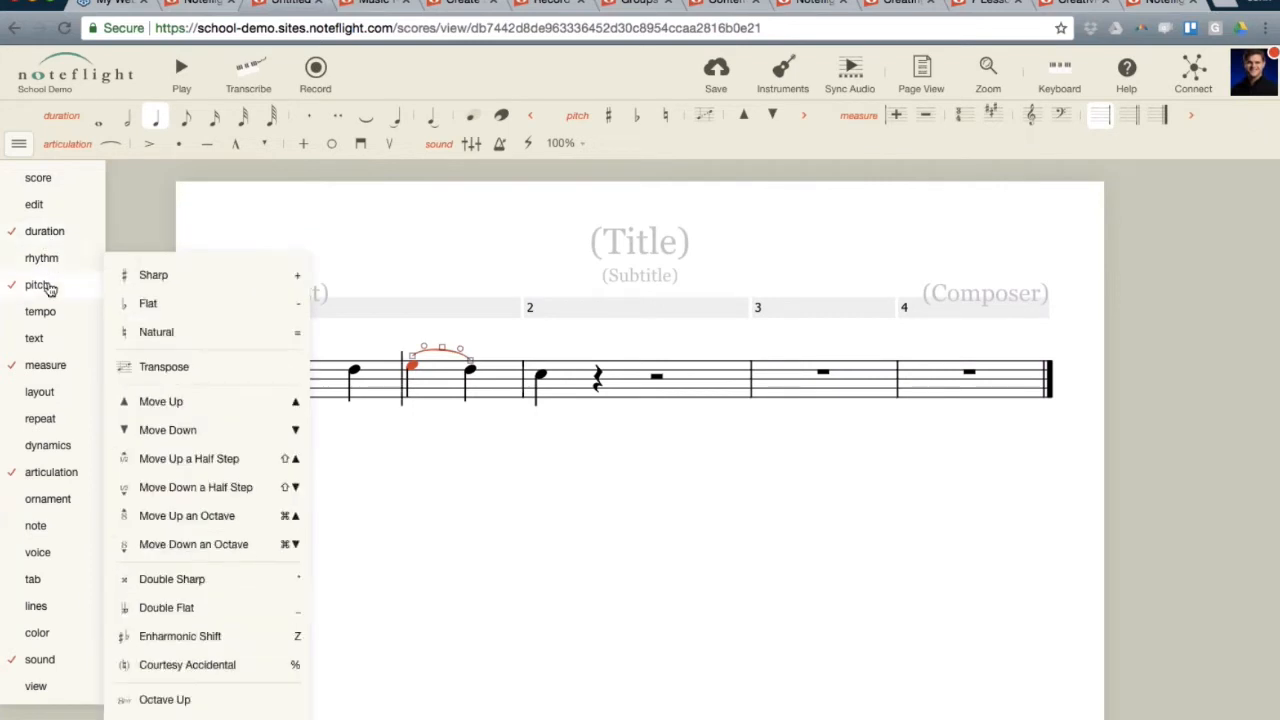
click(50, 447)
click(19, 144)
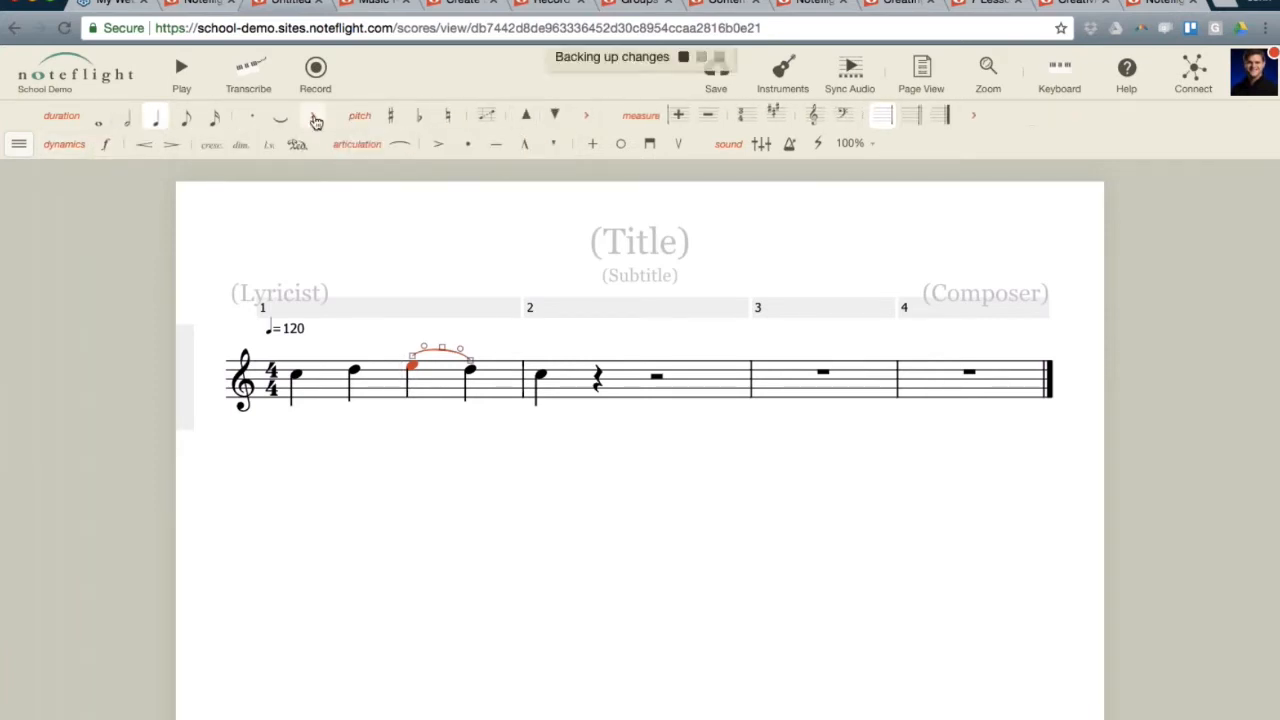
Expand and collapse the full sets of duration and pitch commands in the toolbar.
click(531, 118)
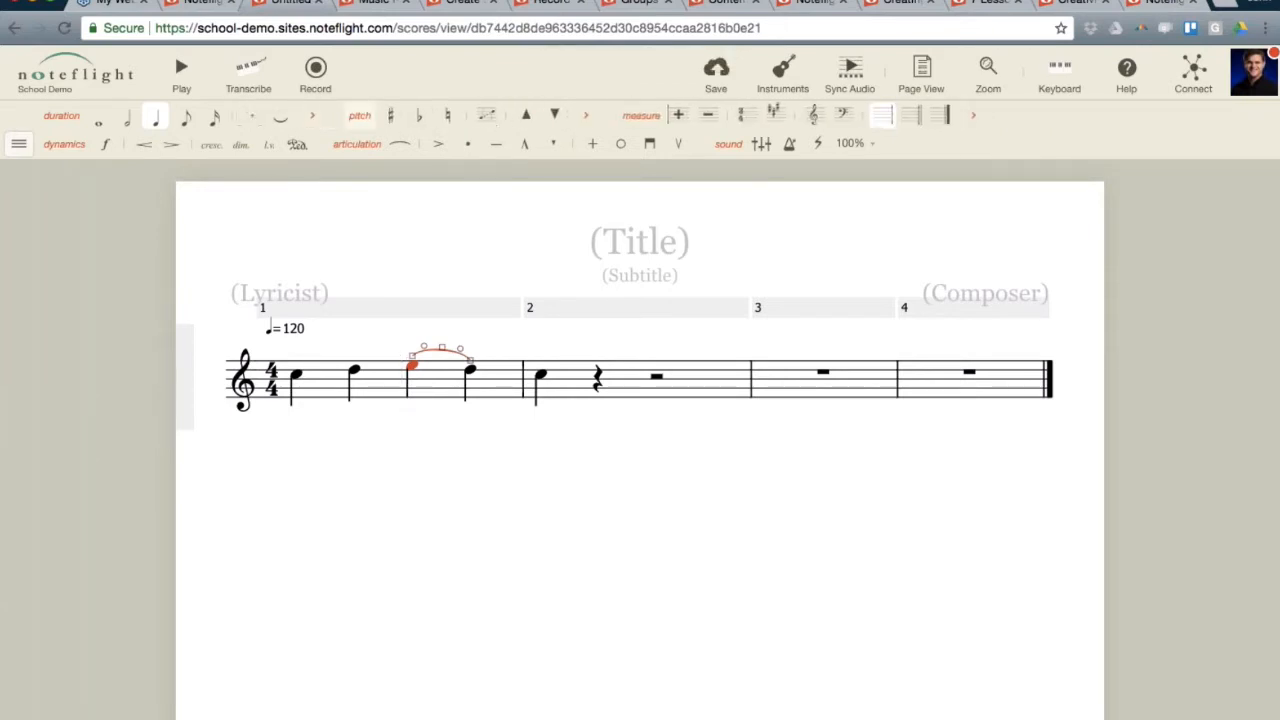
click(316, 119)
click(531, 118)
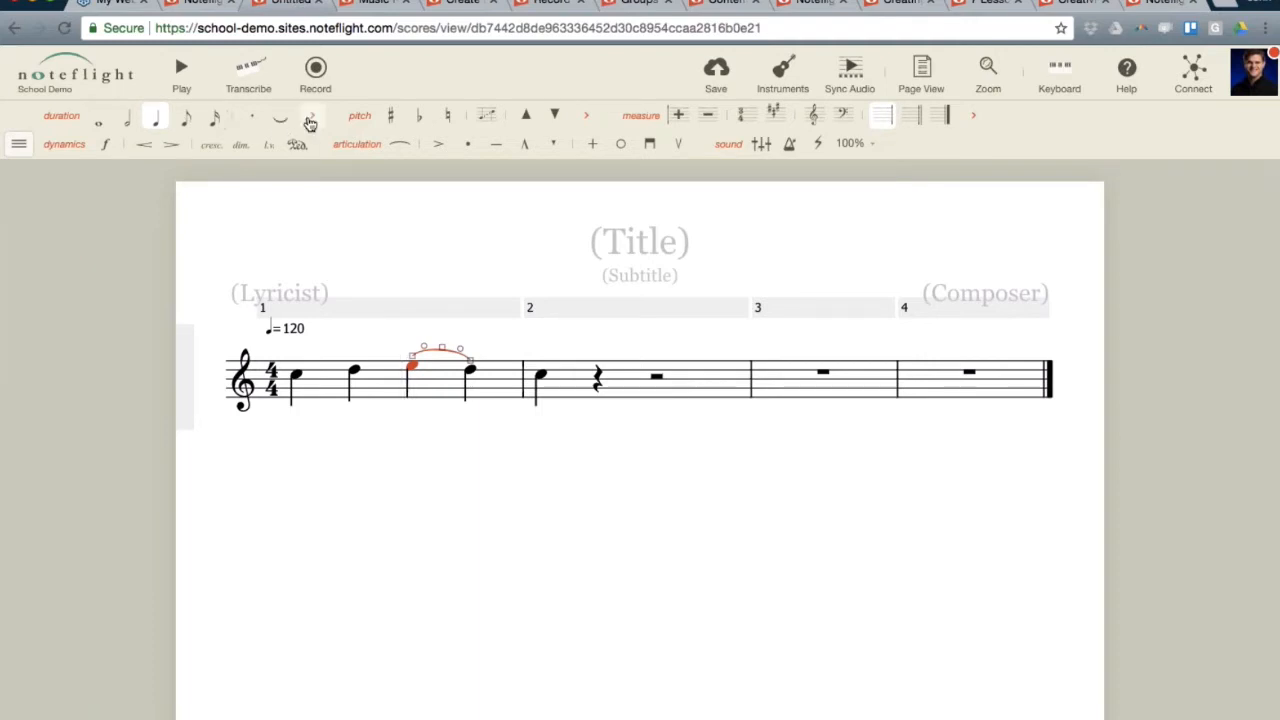
click(595, 117)
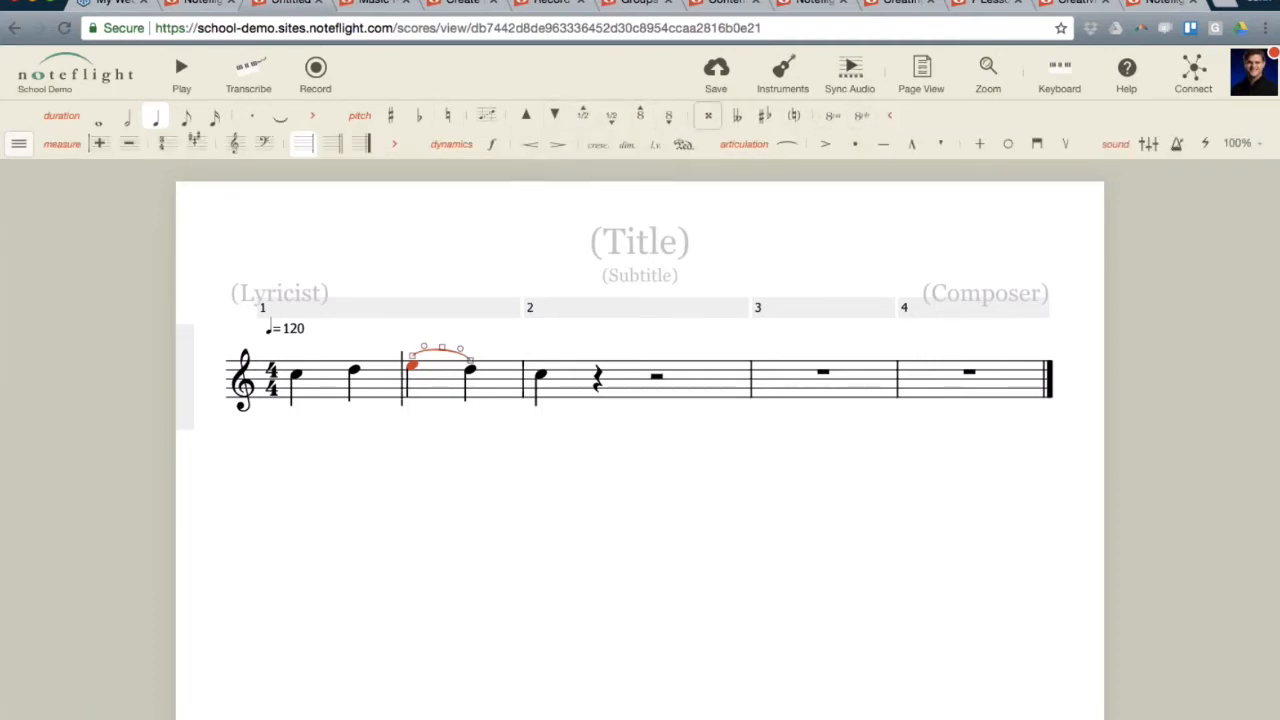
click(889, 116)
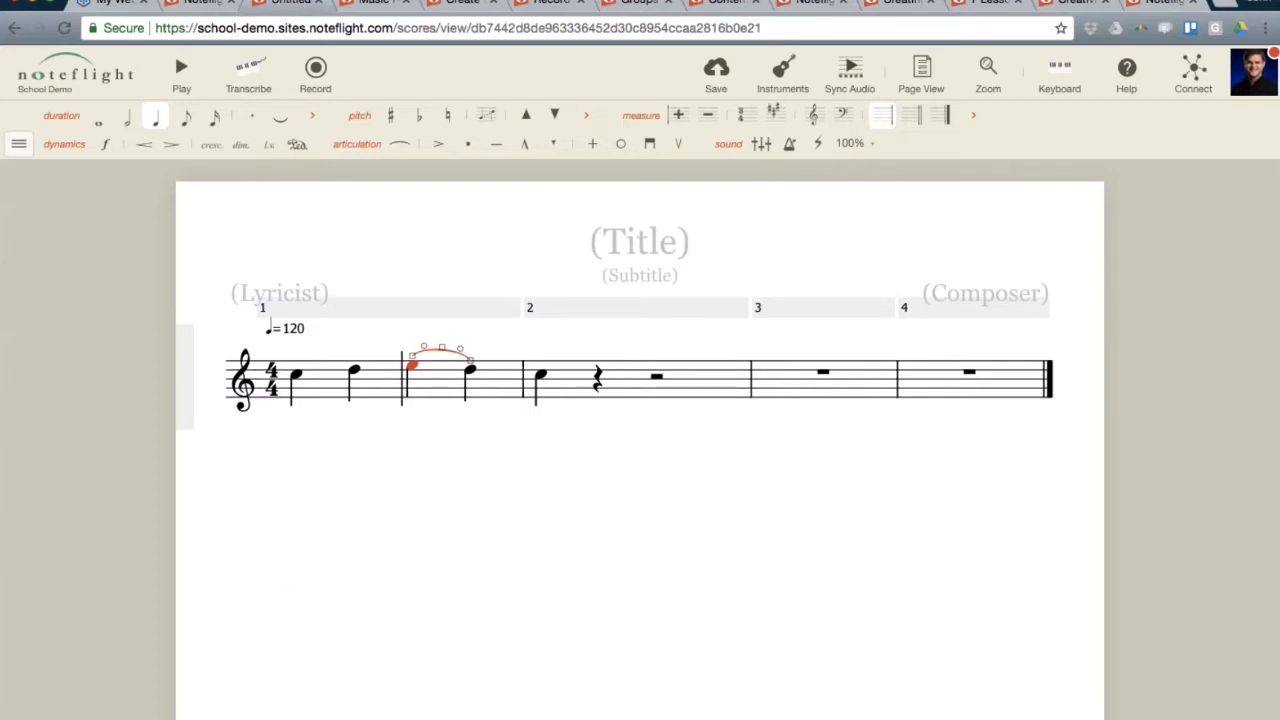
Show the category list again and unpin the duration category from the toolbar.
click(18, 143)
click(45, 232)
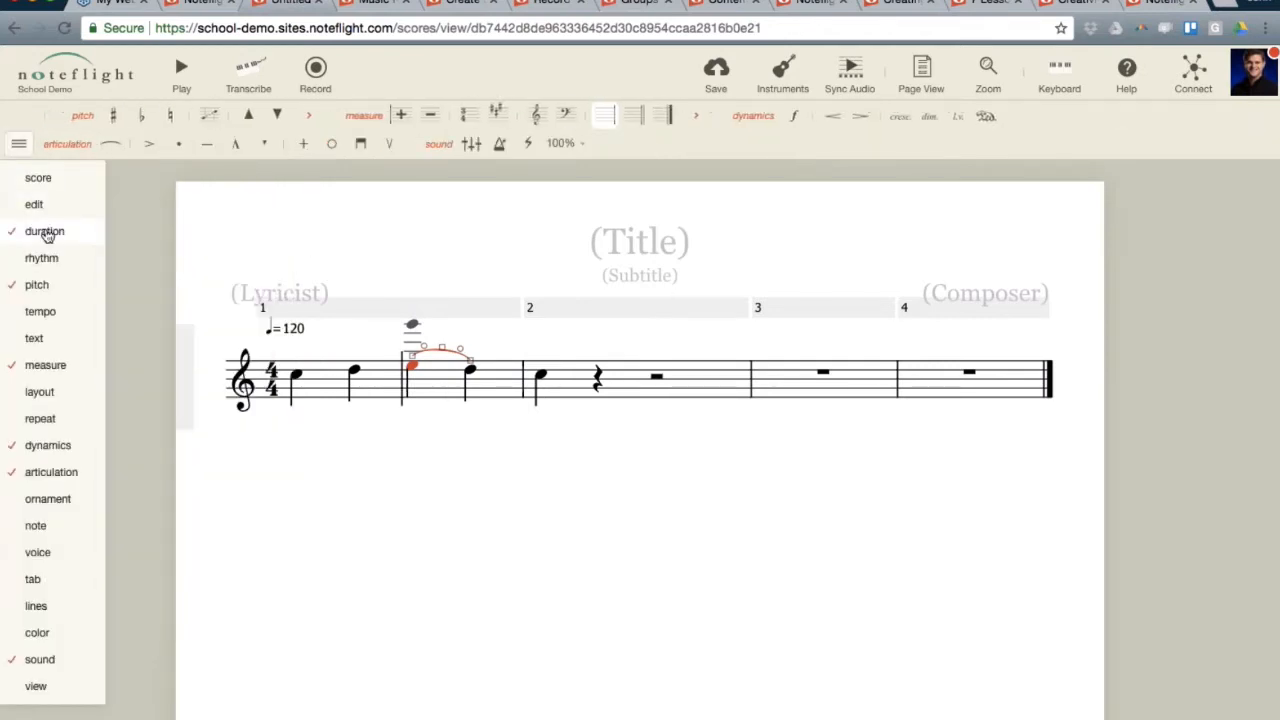
Unpin the pitch and measure categories from the toolbar.
click(18, 141)
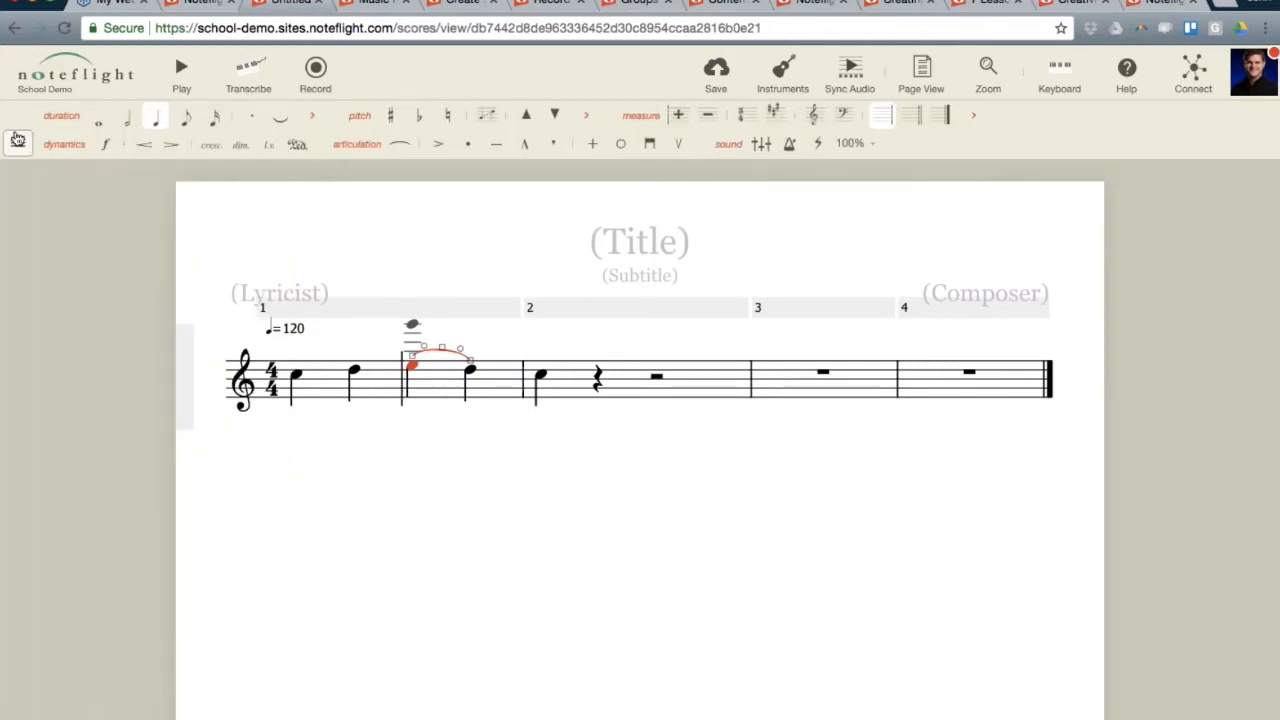
click(18, 140)
click(37, 287)
click(36, 372)
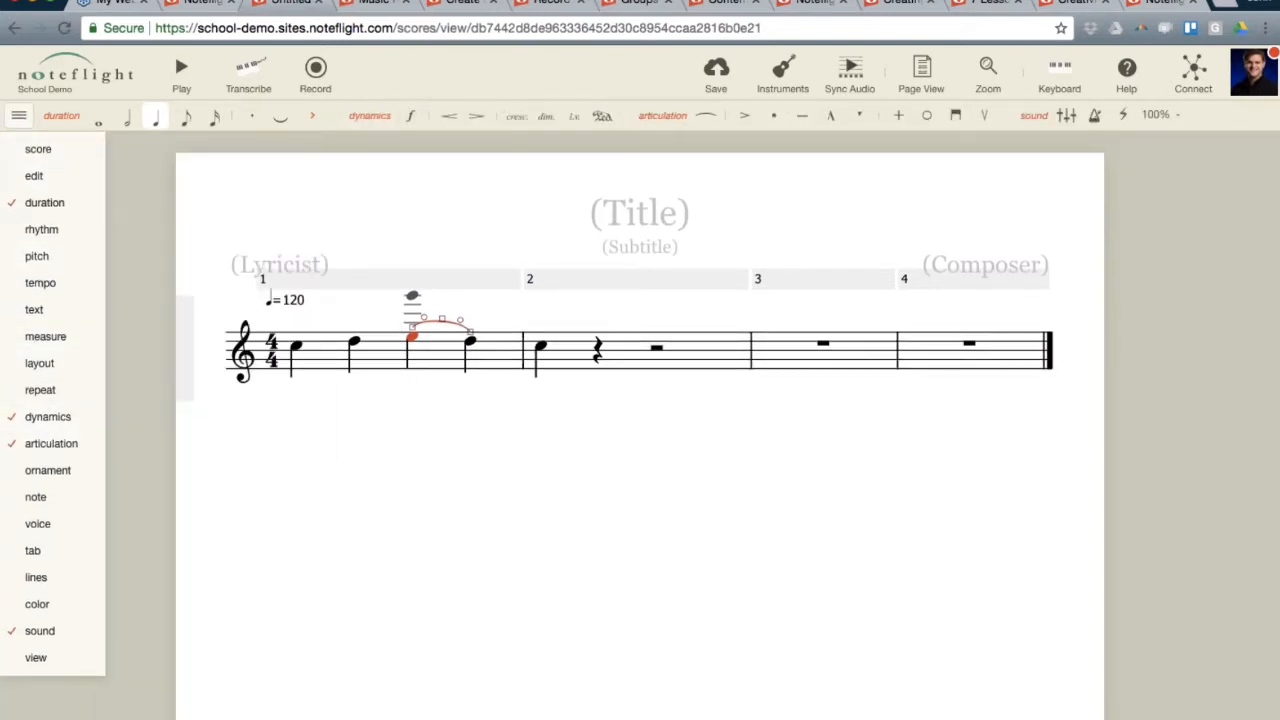
Pin the pitch, score and measure categories to the toolbar and close the category list.
click(57, 259)
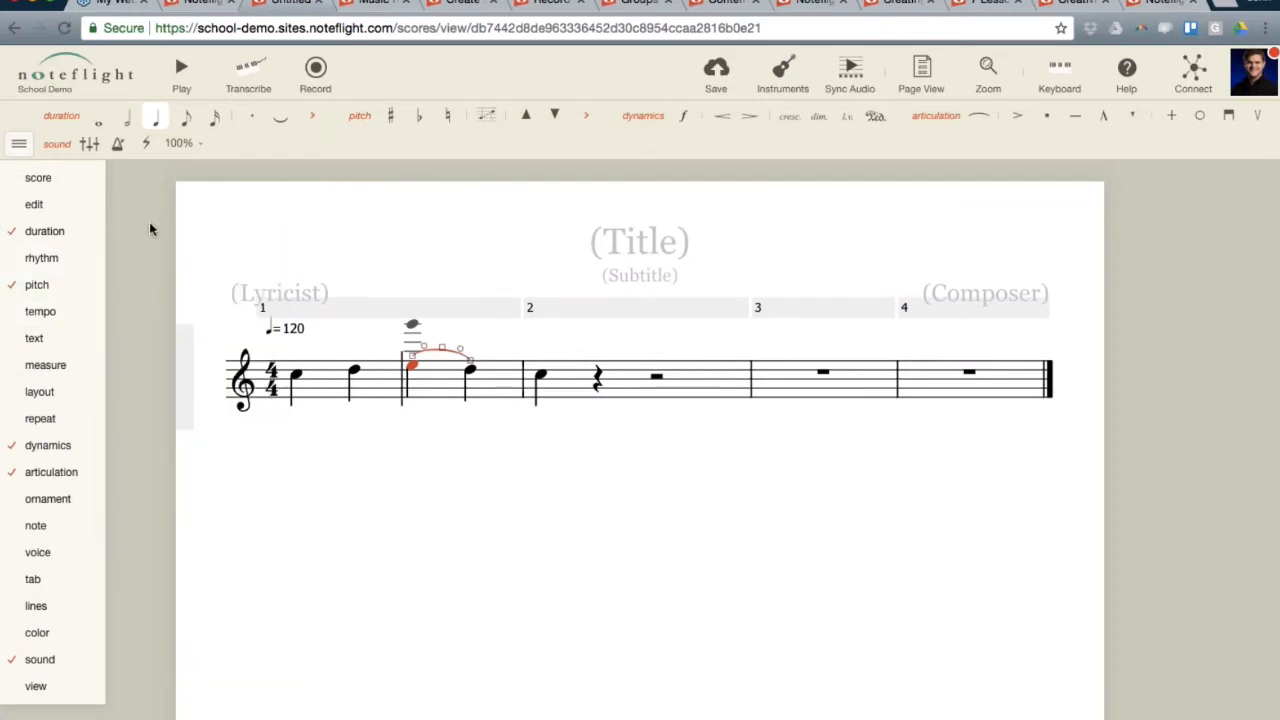
click(37, 180)
mouse_move(44, 365)
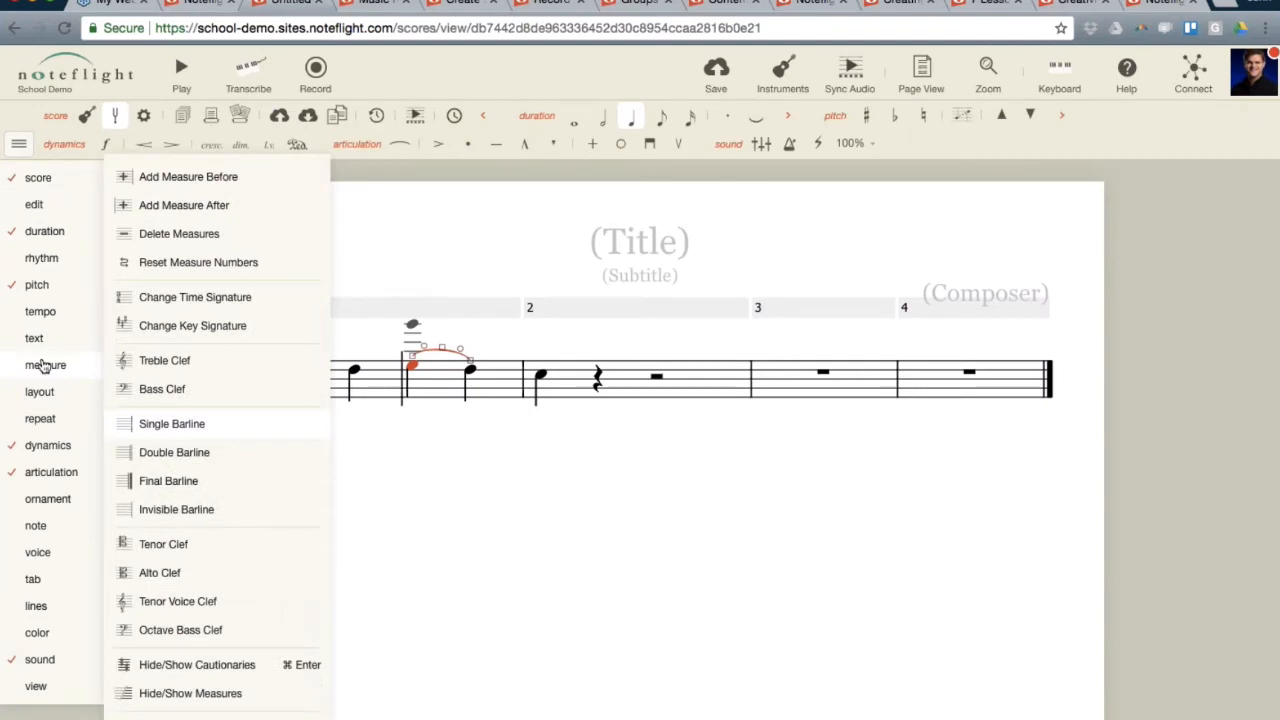
click(44, 365)
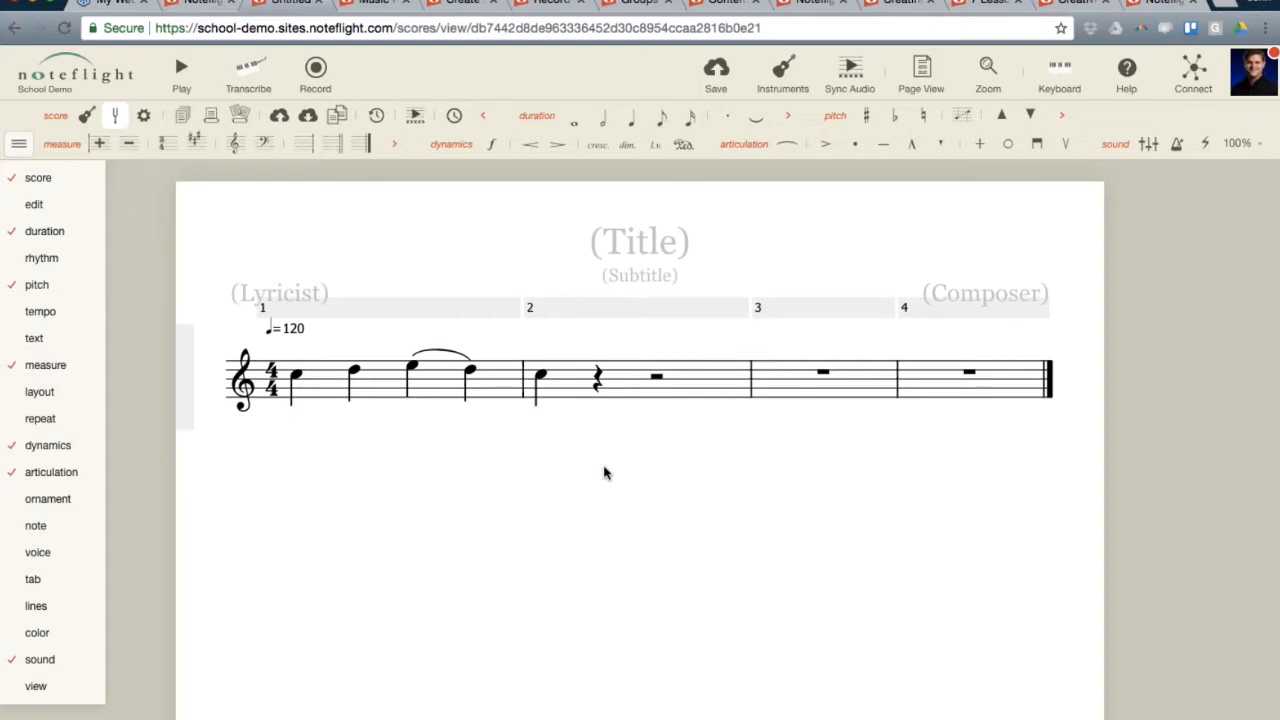
click(19, 143)
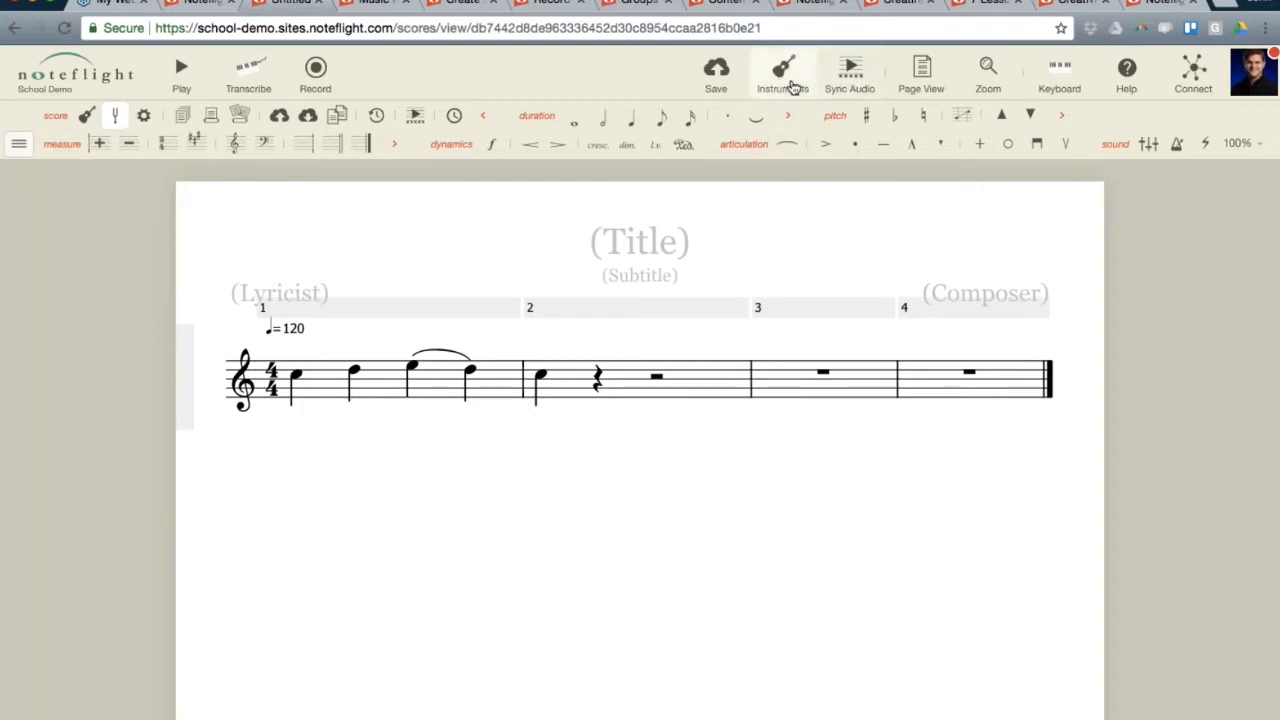
Preview the score in Strip View and Perform View, and return it to Page View.
click(926, 90)
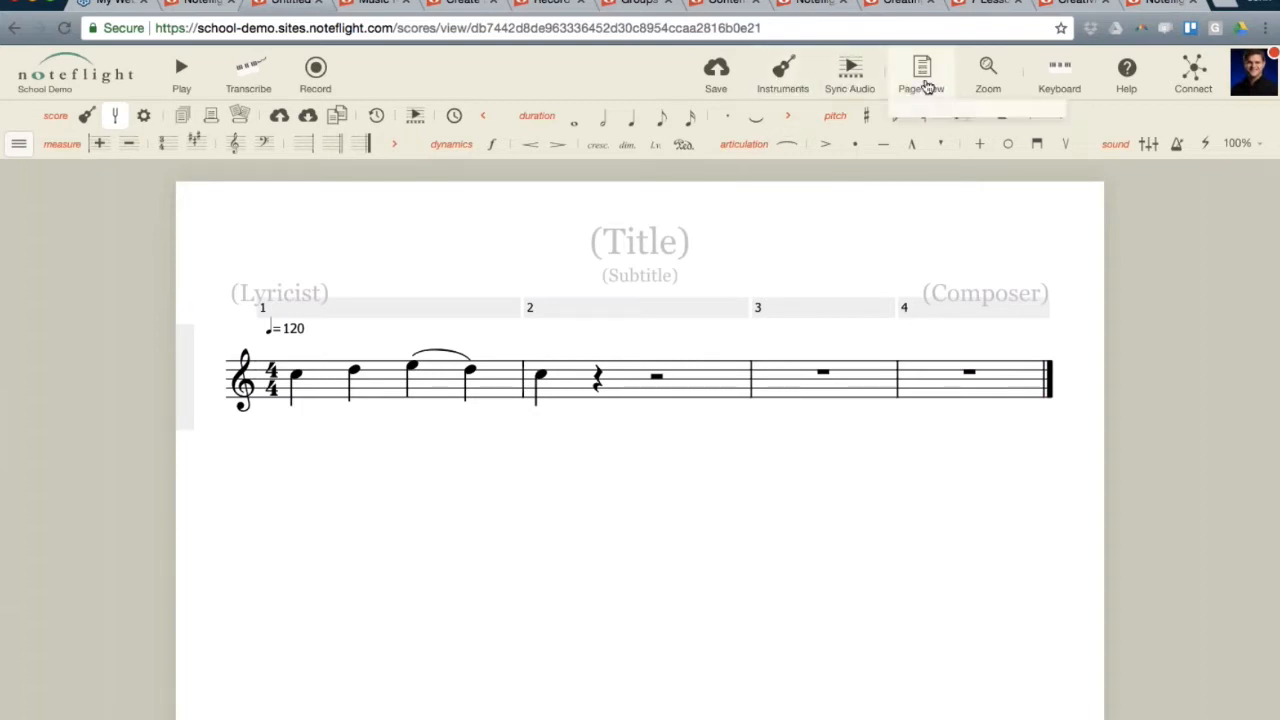
click(940, 161)
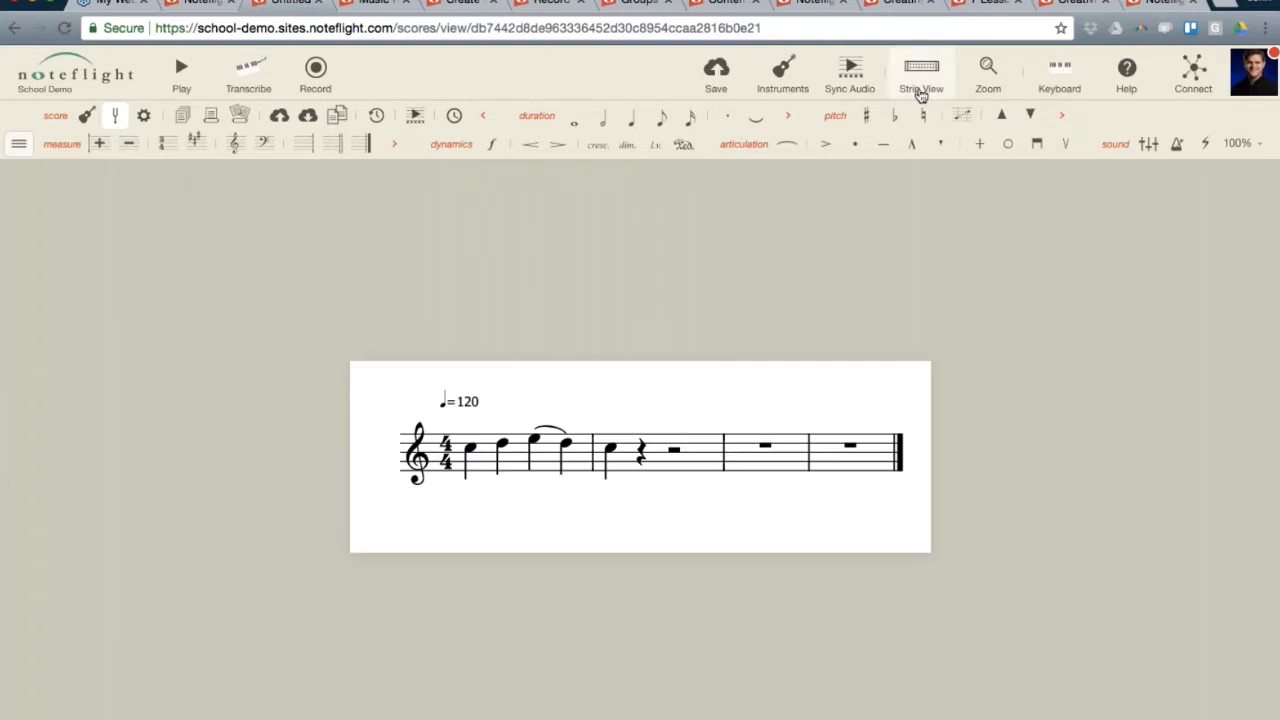
click(921, 93)
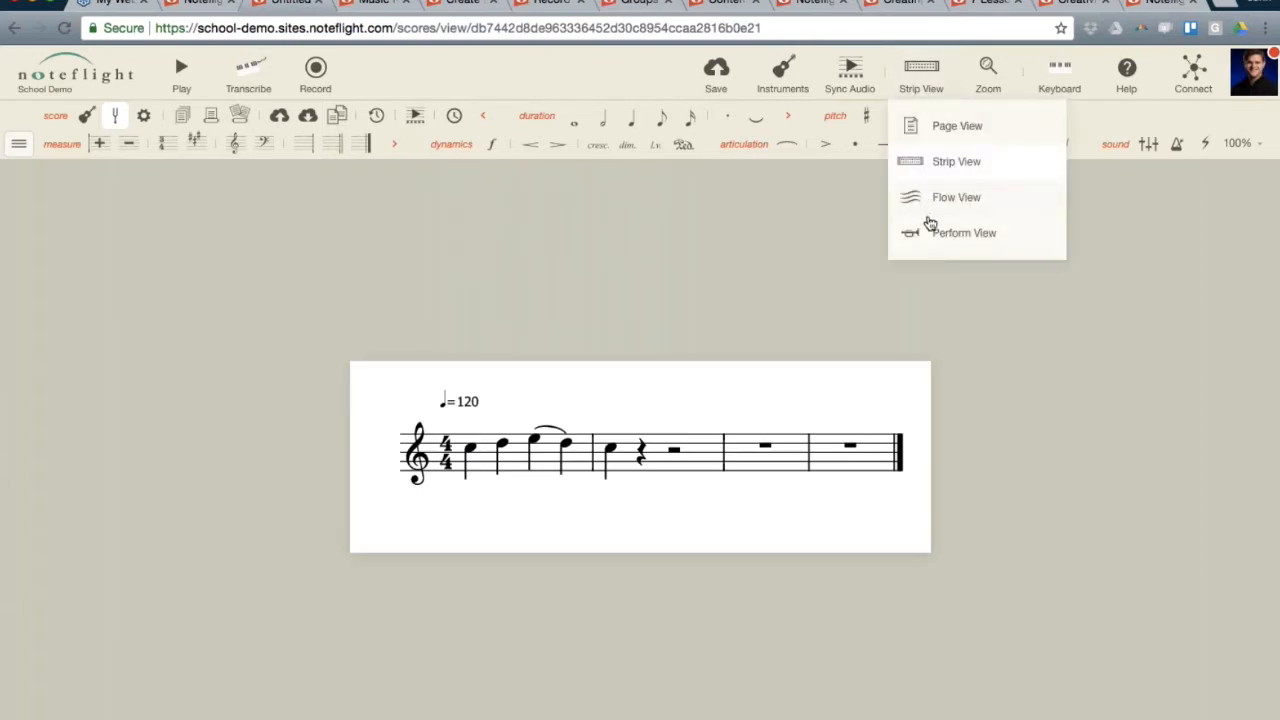
click(929, 235)
click(918, 88)
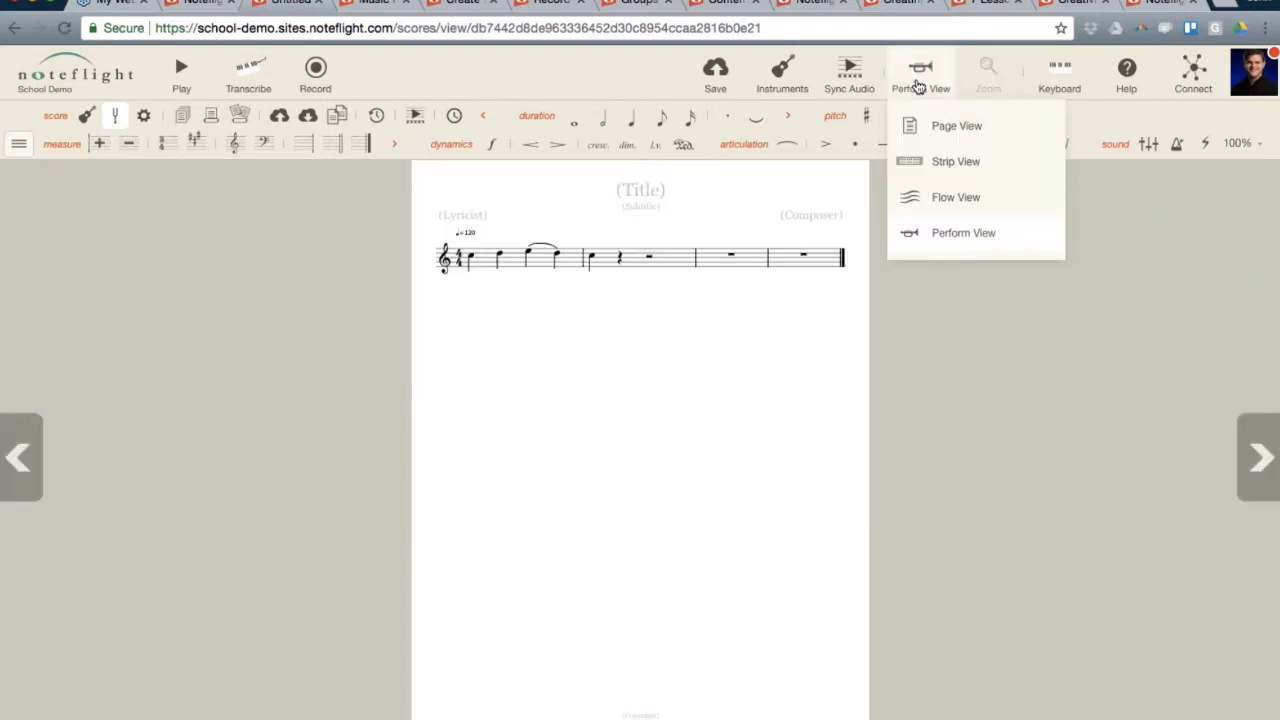
click(922, 129)
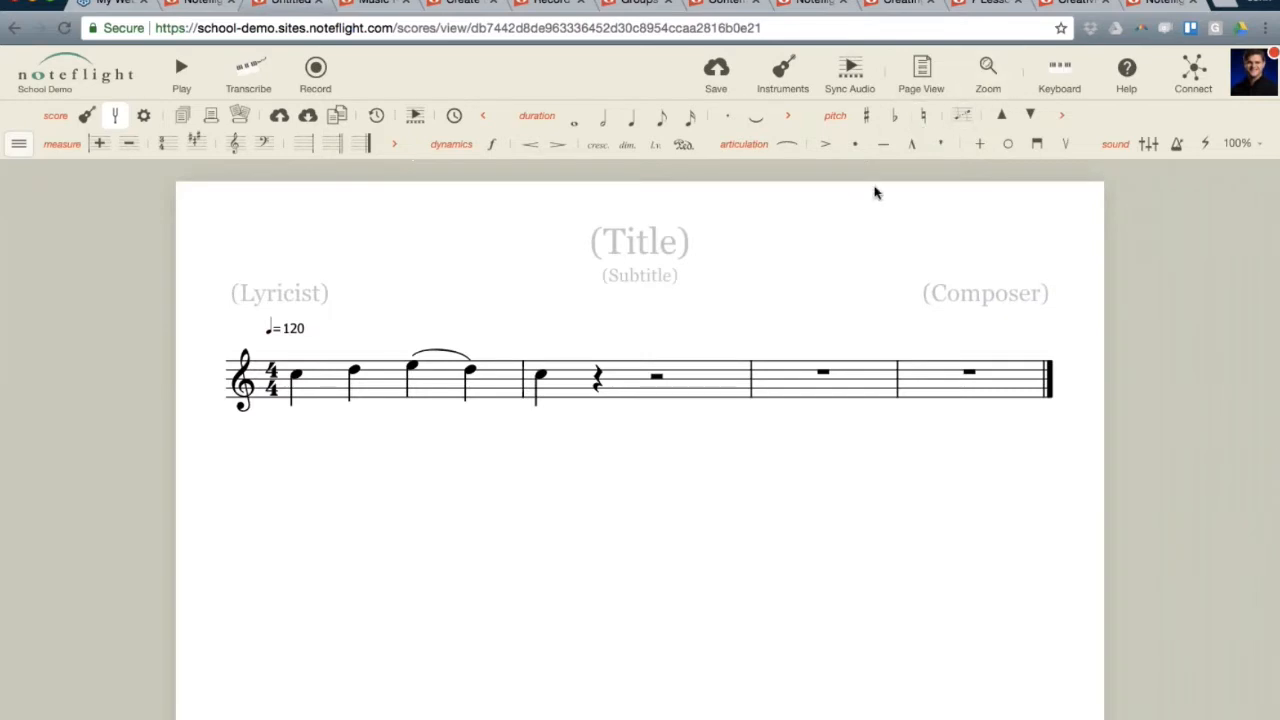
Find Trumpet by searching for "trump" and add it to the score's instruments with its default settings.
click(783, 75)
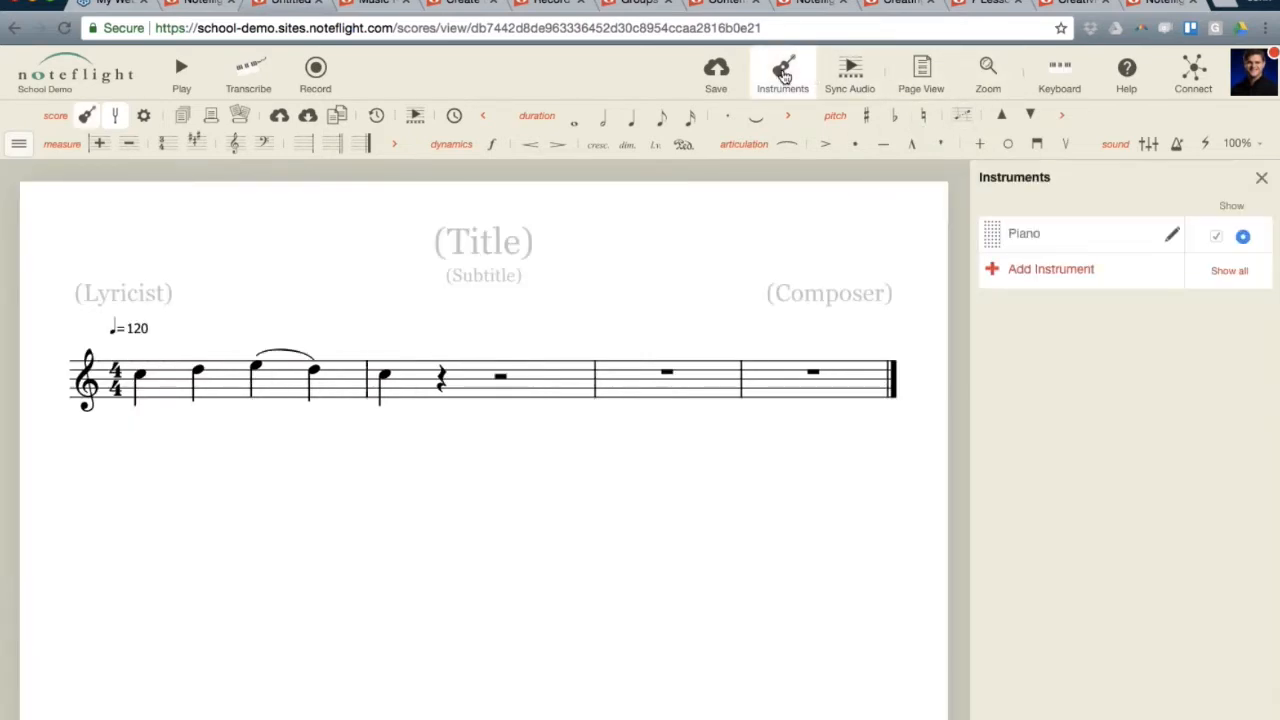
click(1053, 279)
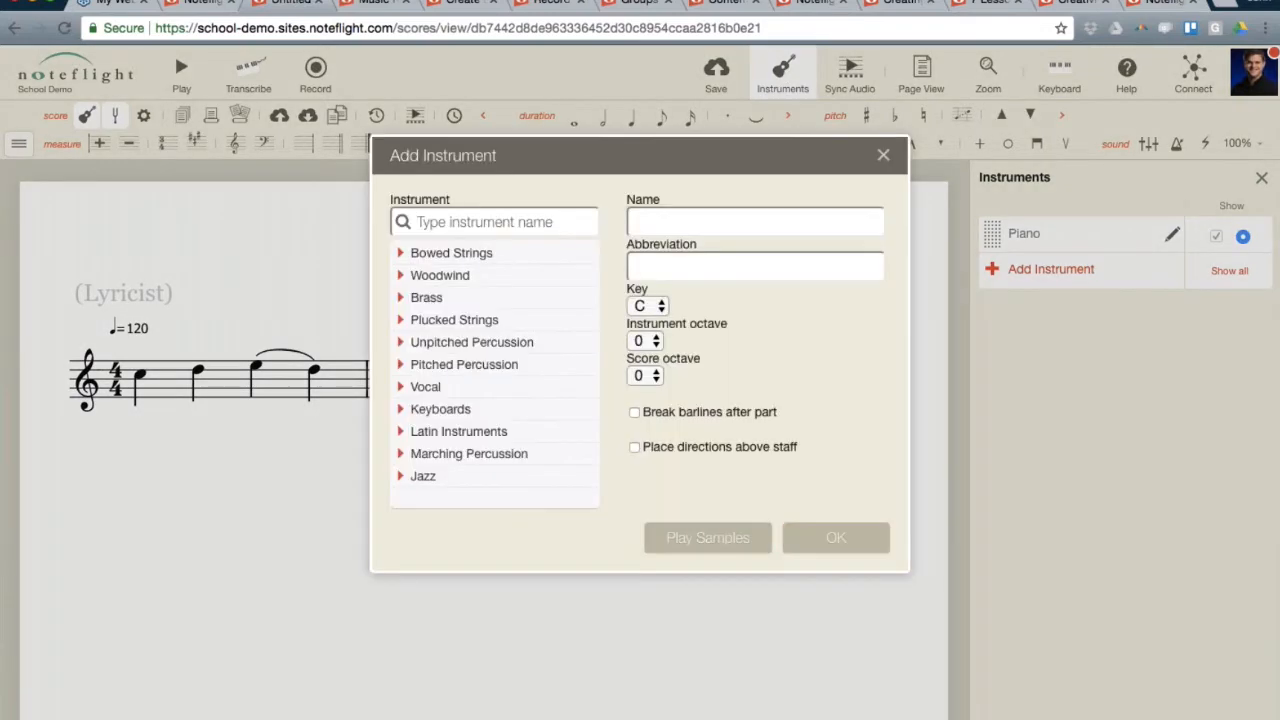
text(trump)
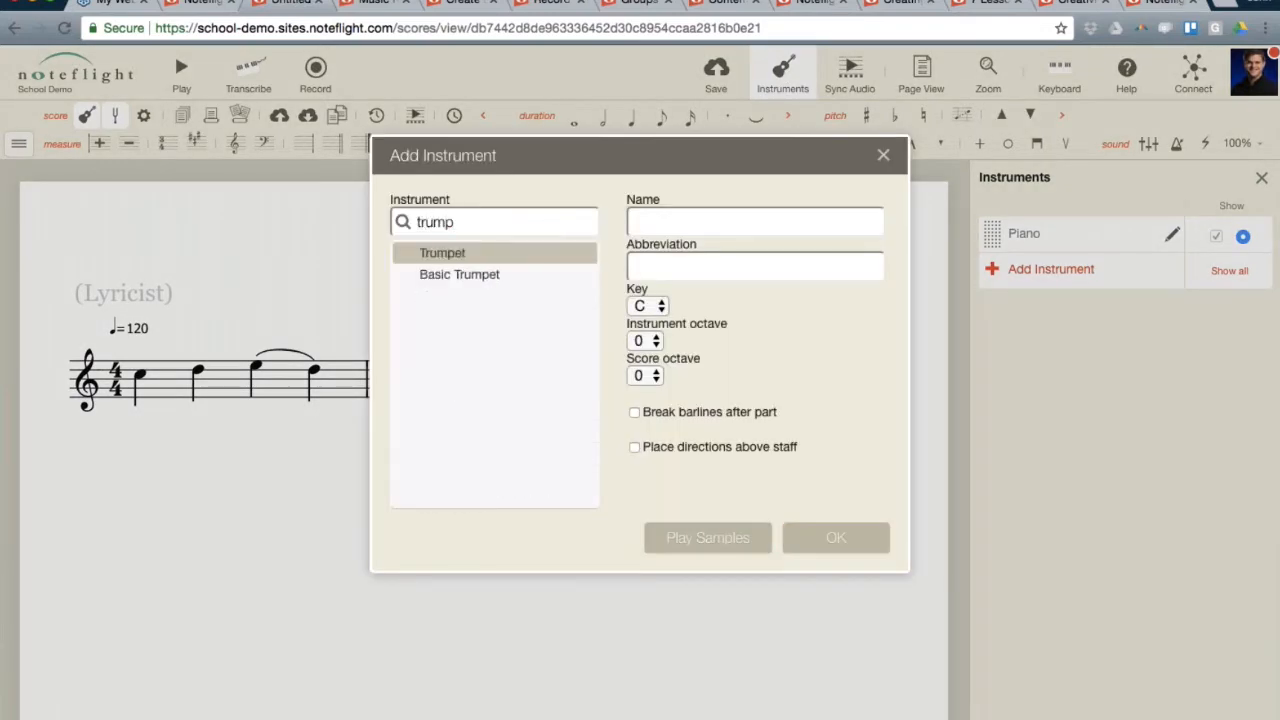
click(445, 254)
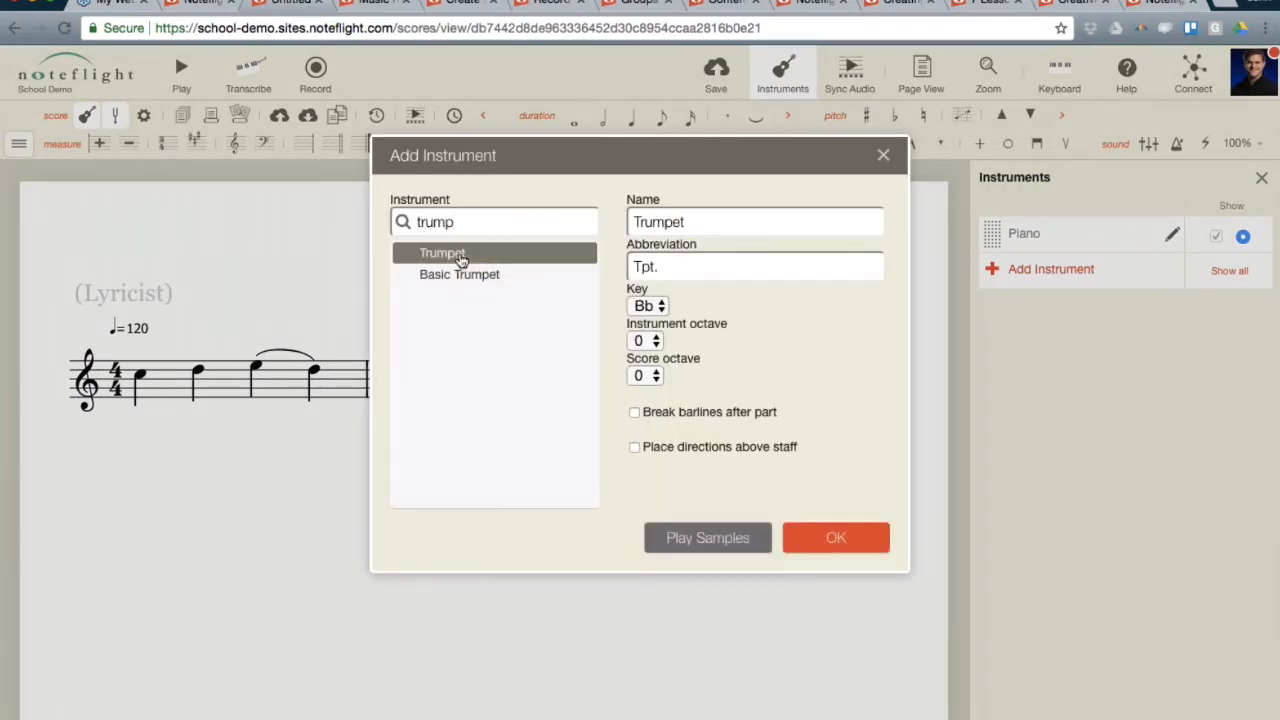
click(831, 540)
Add an English Horn from the woodwind instruments to the score.
click(1035, 306)
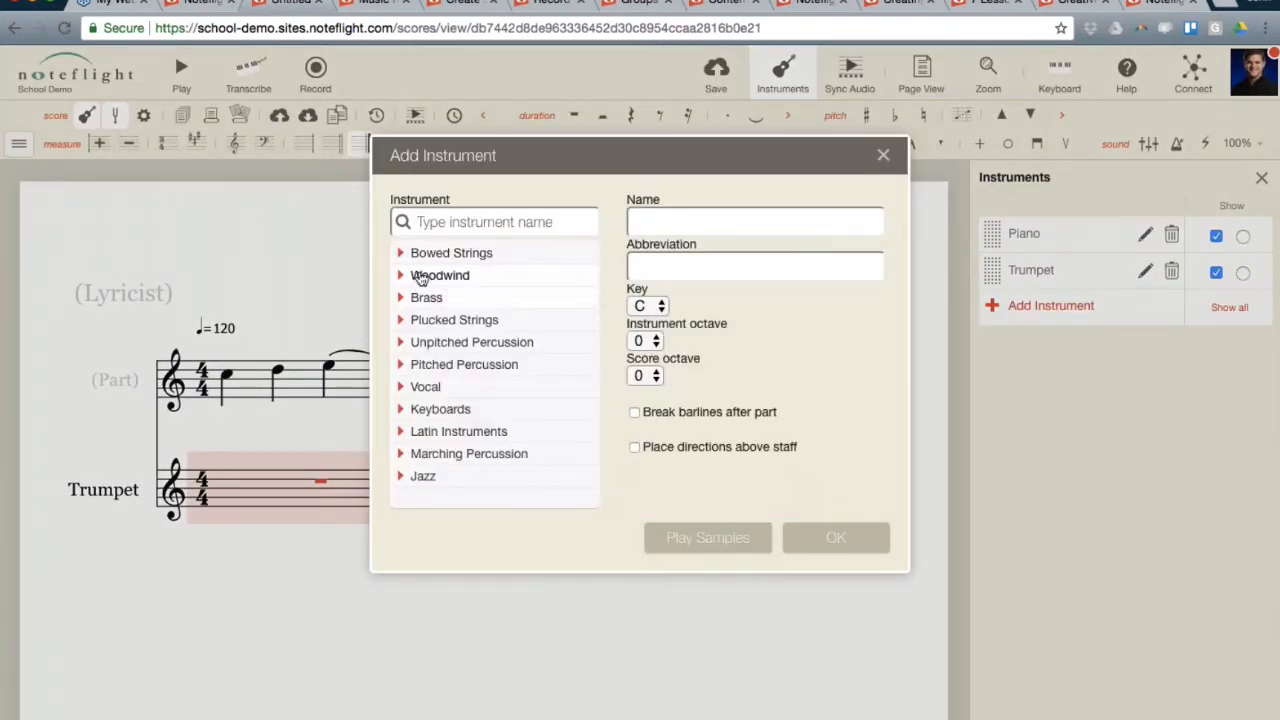
click(420, 278)
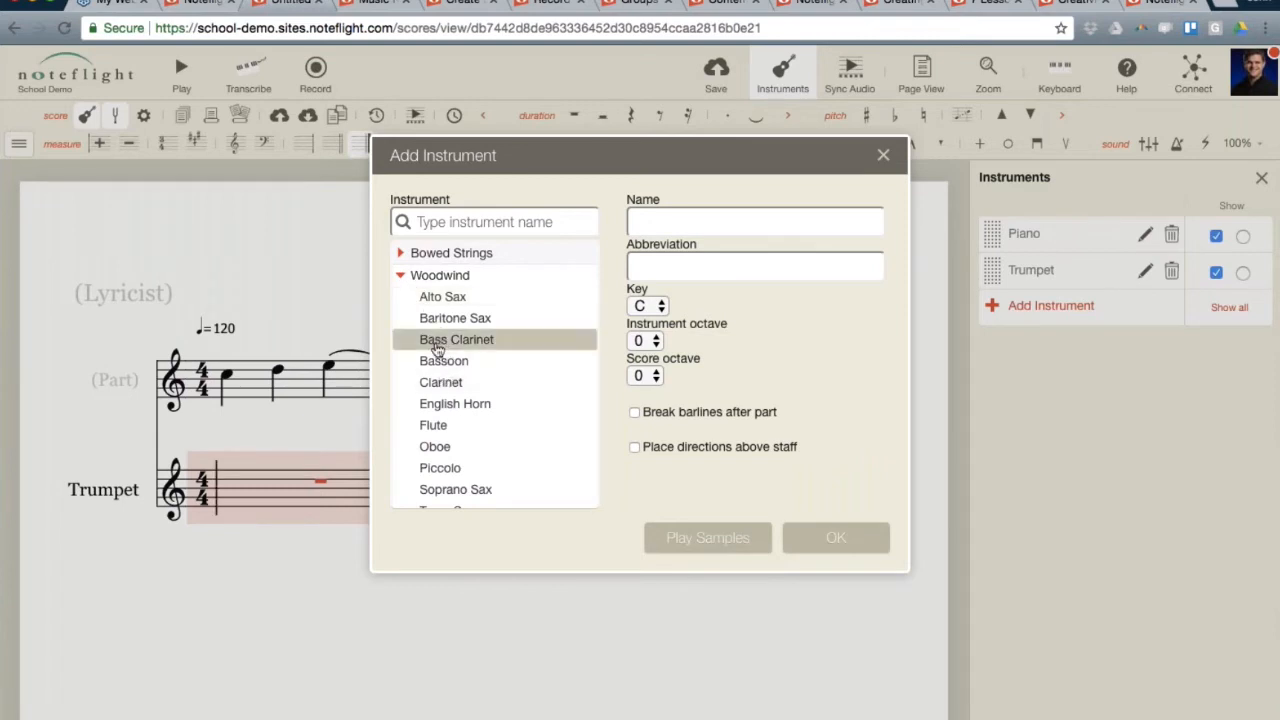
click(442, 406)
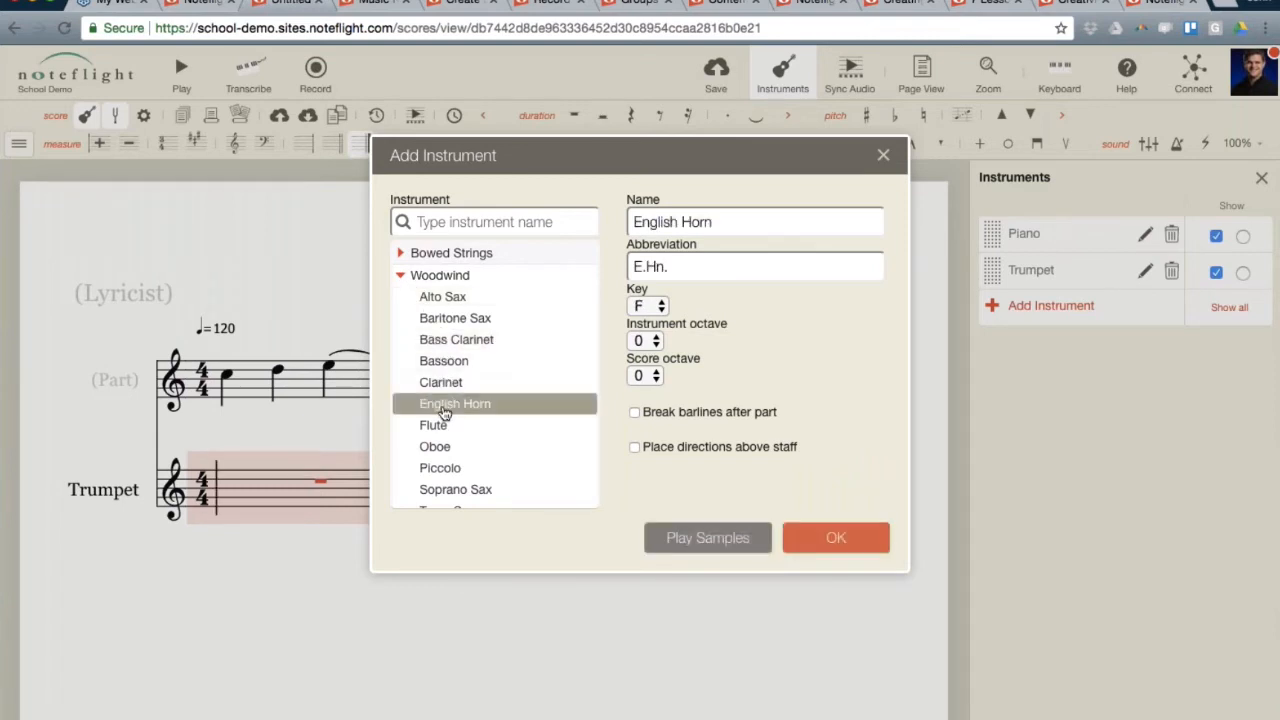
click(836, 539)
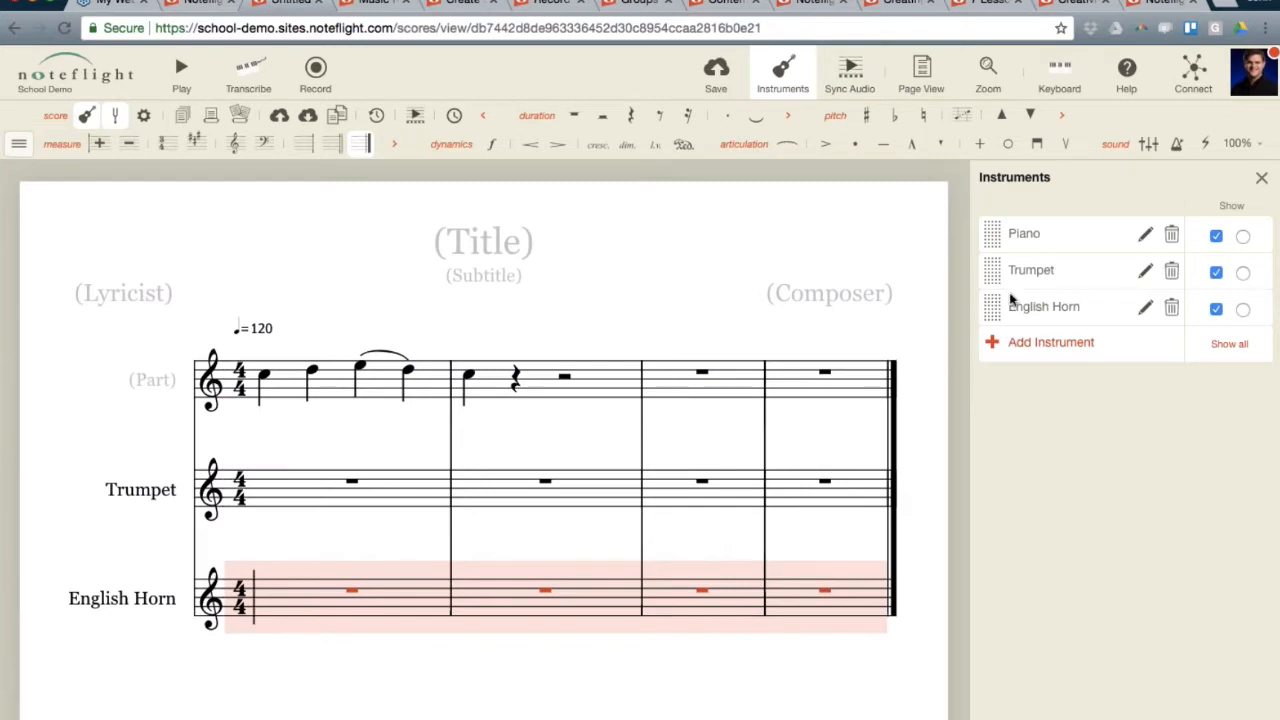
Reorder the instruments so English Horn comes first, Trumpet second and Piano last.
drag(992, 271, 994, 222)
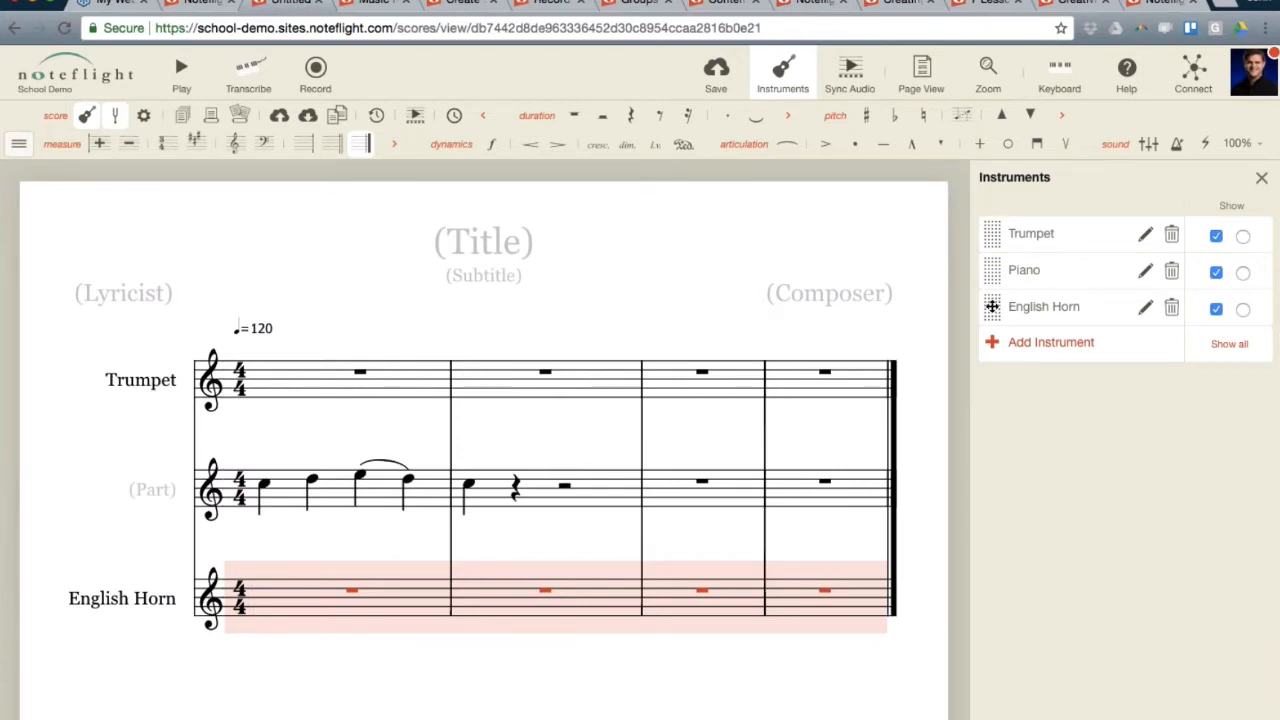
drag(992, 302, 992, 222)
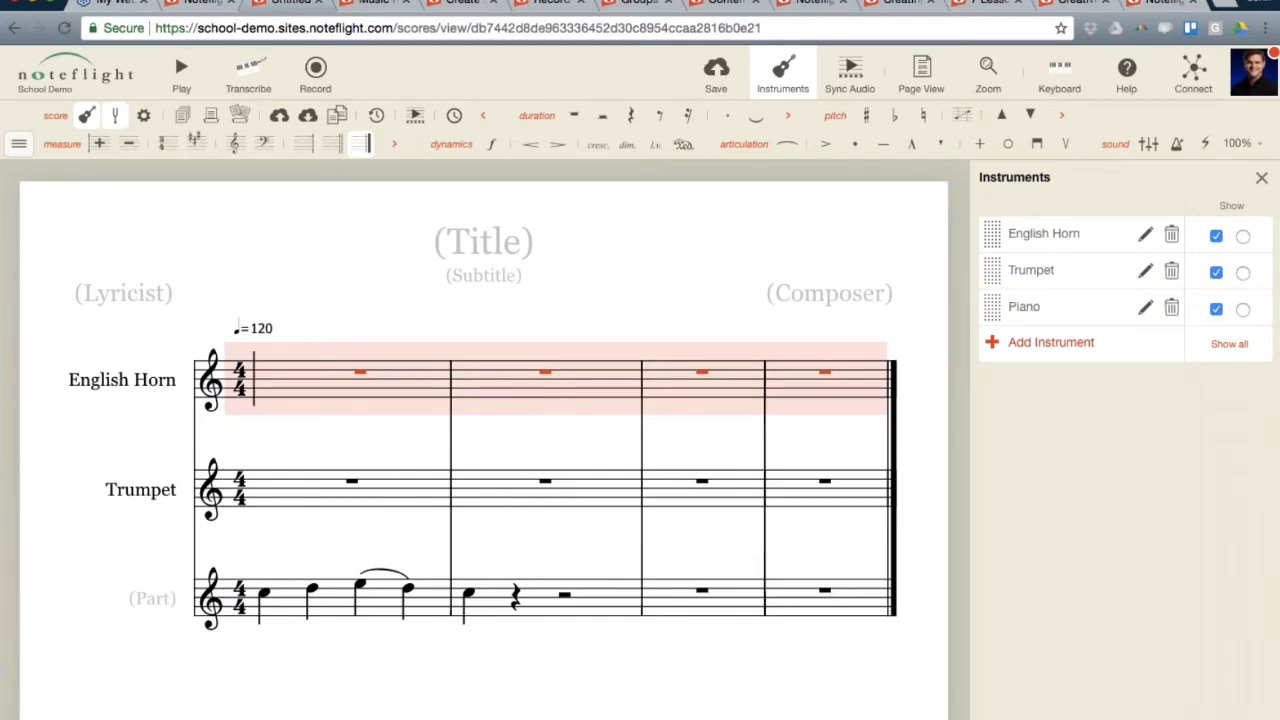
Turn off concert pitch display so the transposing instruments show written pitch, and save the score.
click(115, 116)
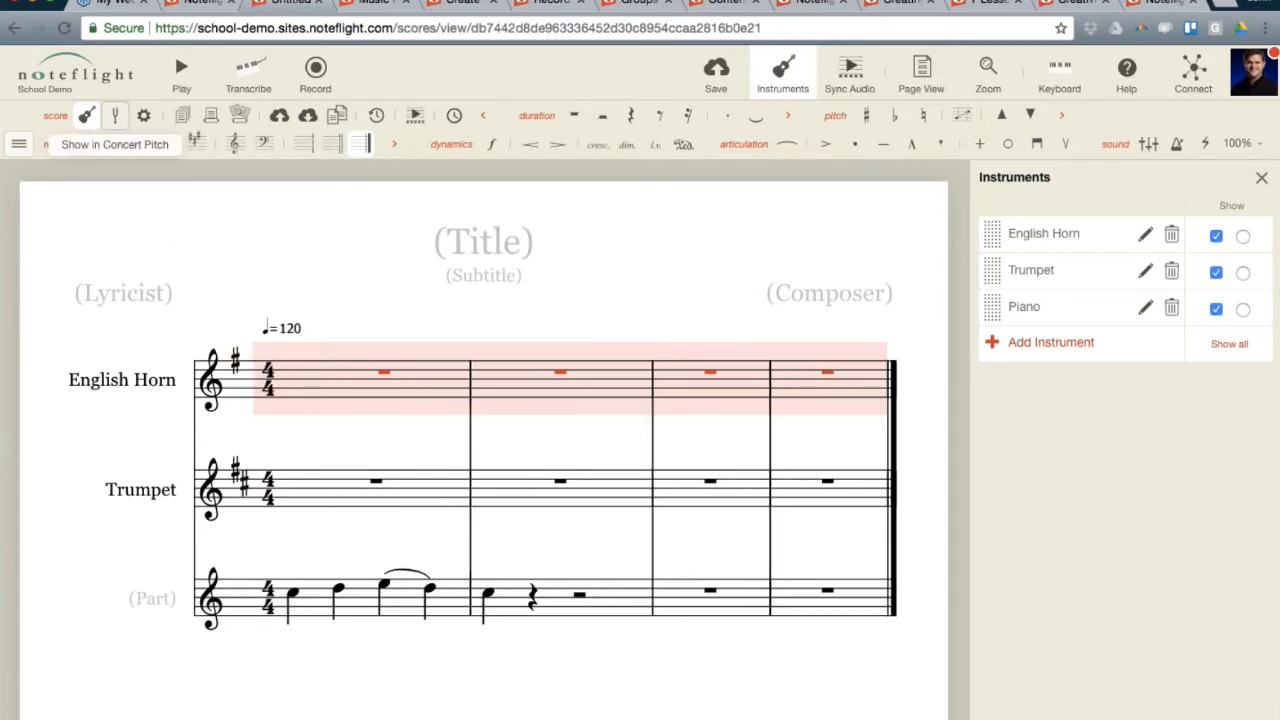
click(712, 80)
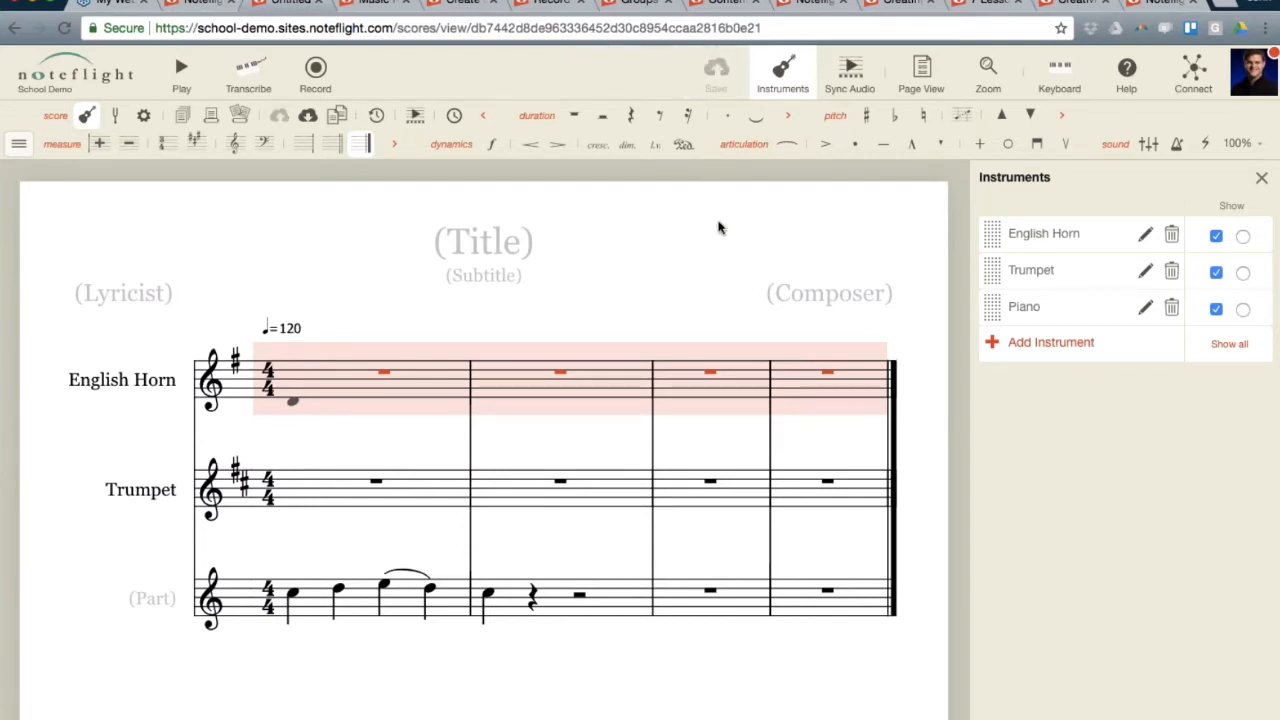
Close the Music browser tab and hide the Mixer in the Create Something Awesome score.
click(363, 5)
click(409, 5)
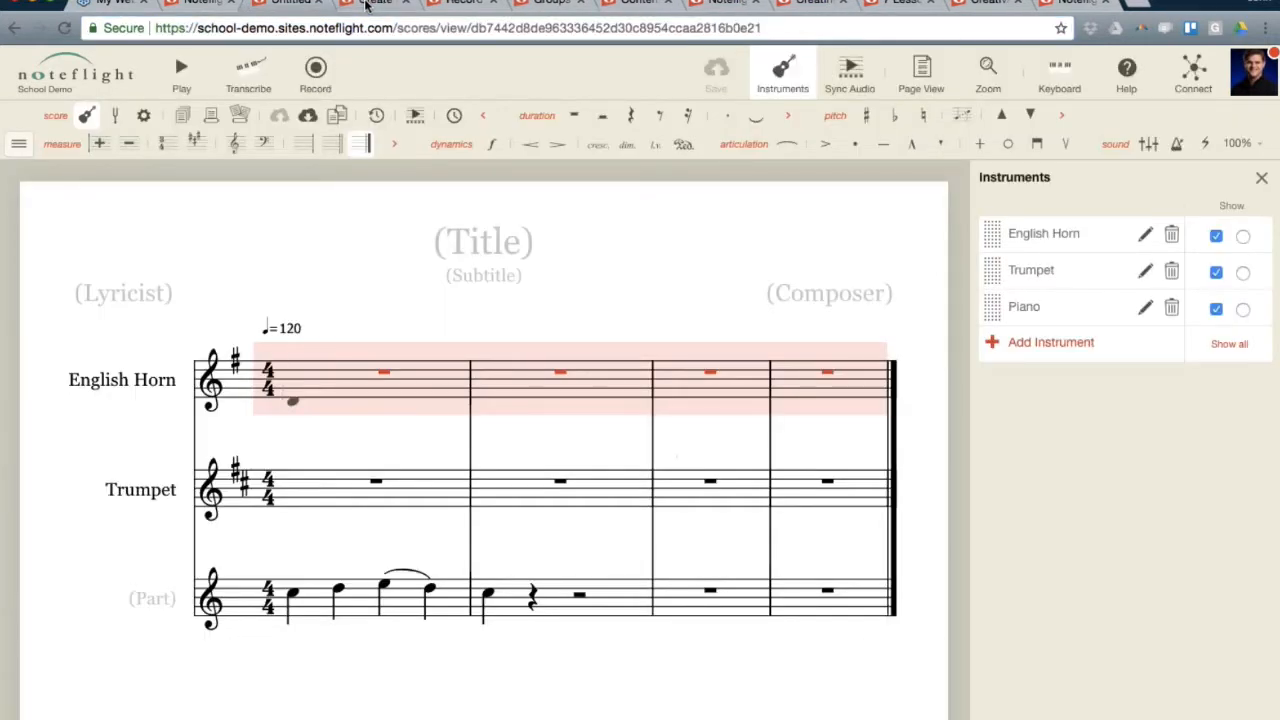
click(368, 6)
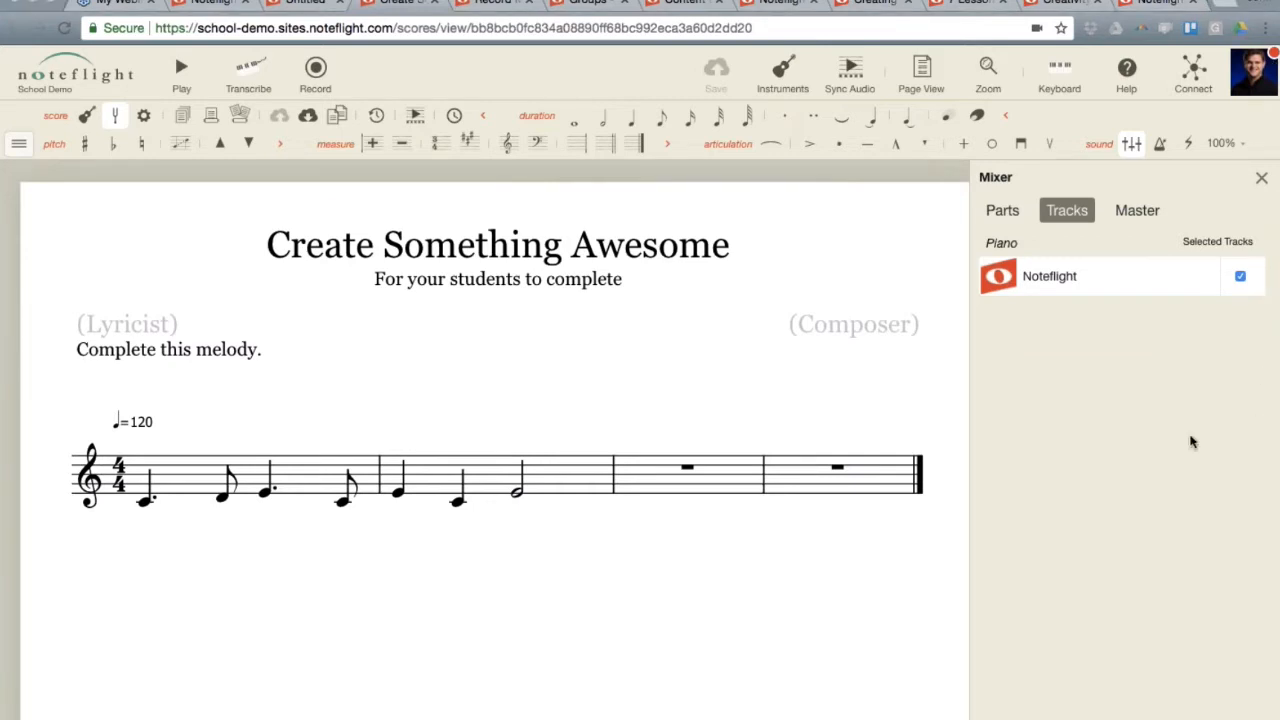
click(1262, 178)
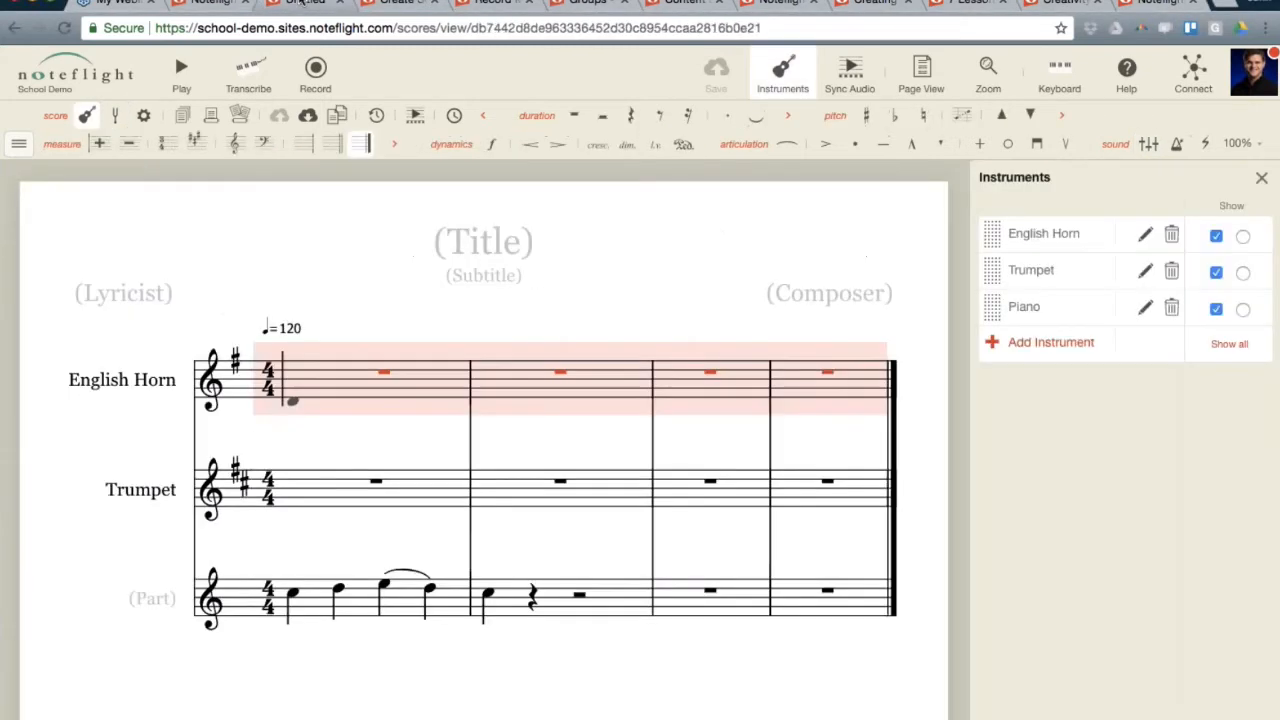
Close the instruments list in the untitled score and show its Connect sharing and comment panel.
click(1256, 186)
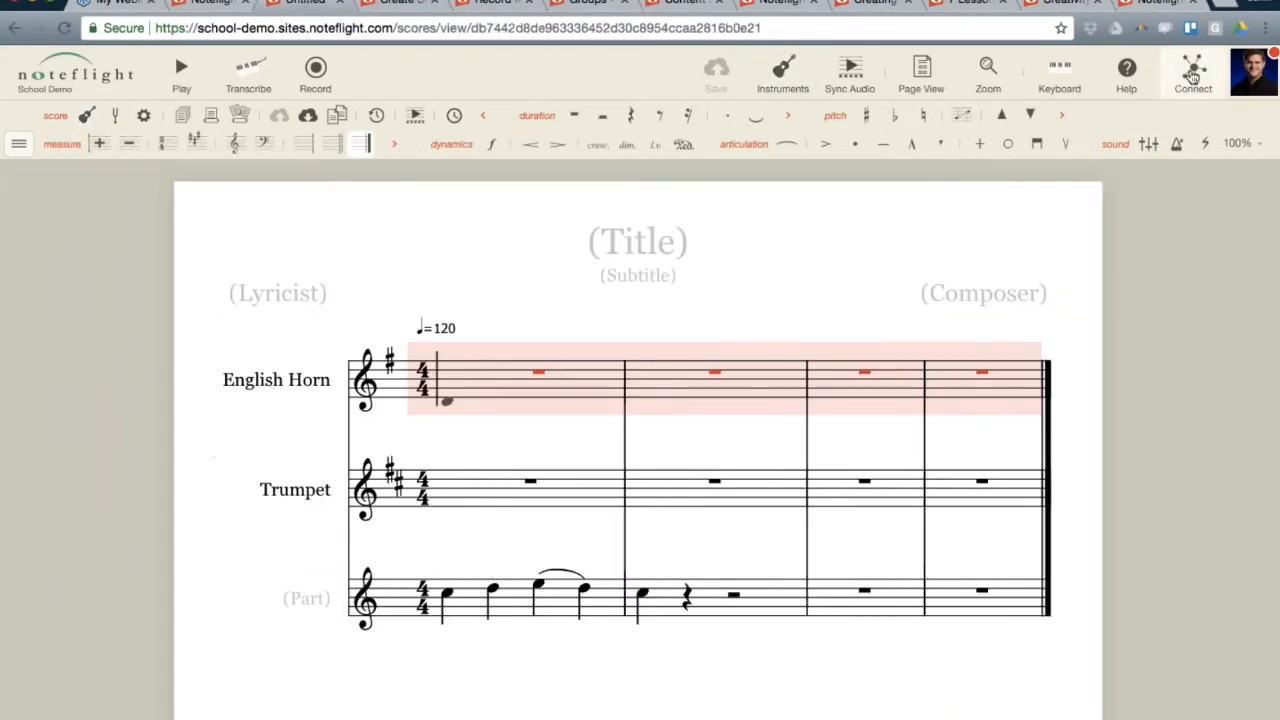
click(1193, 72)
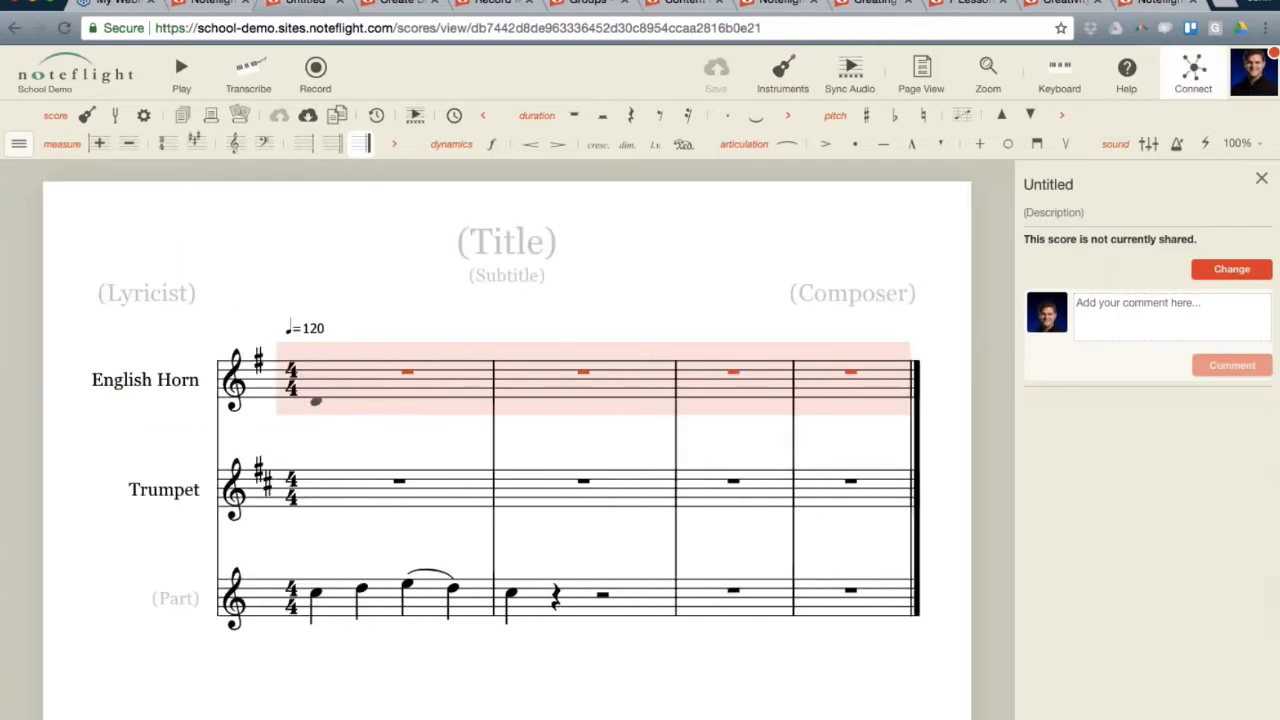
click(1193, 75)
click(1193, 75)
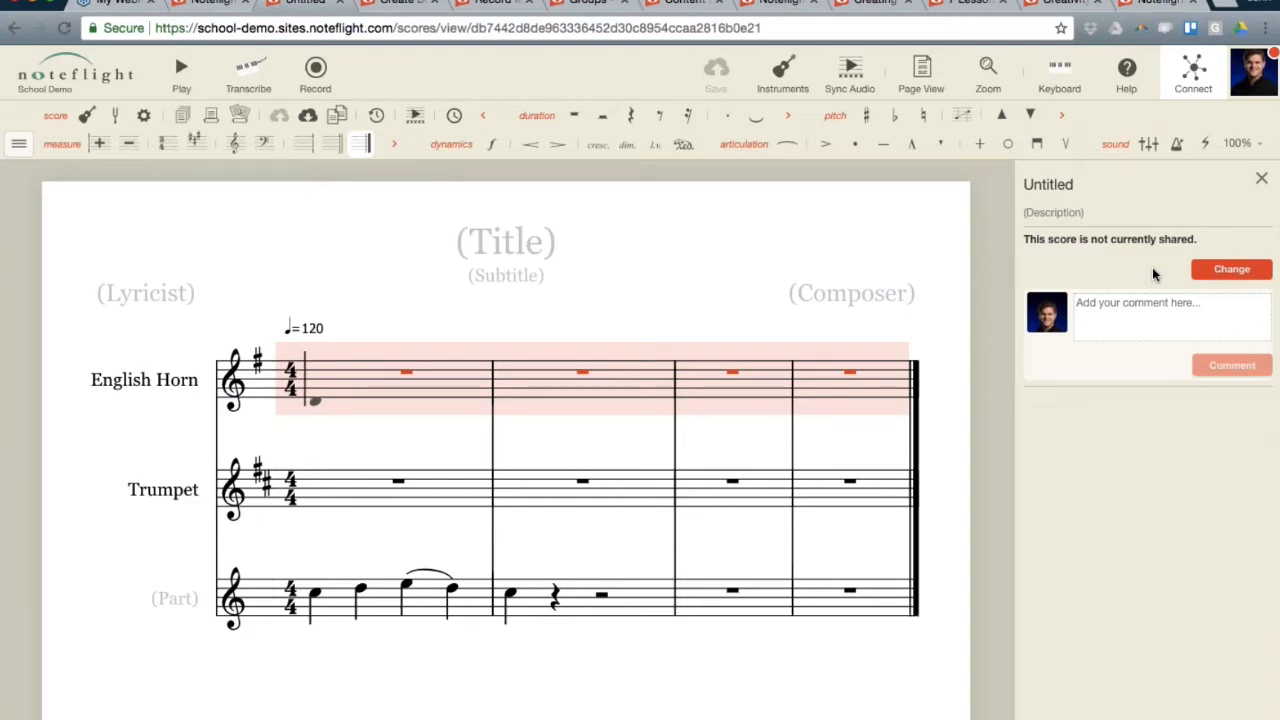
Give all site members View access by link with search/browse turned off, and select the score's web address.
click(1200, 272)
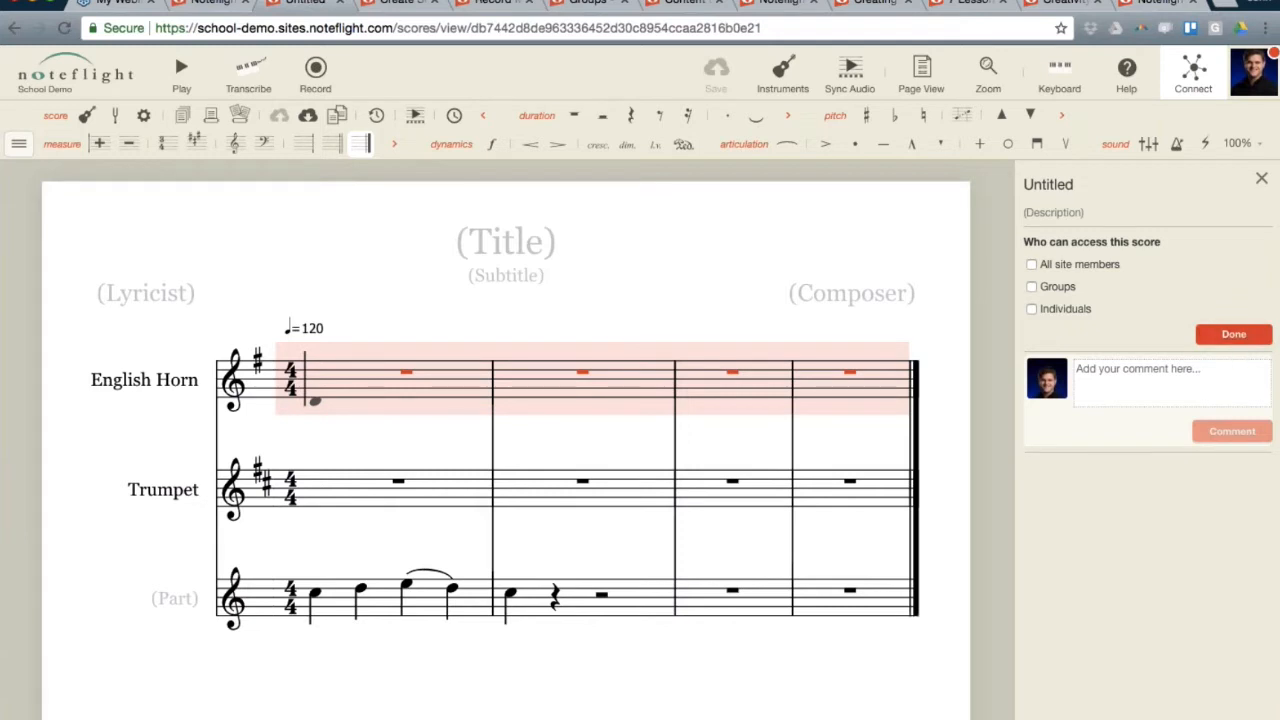
click(1032, 265)
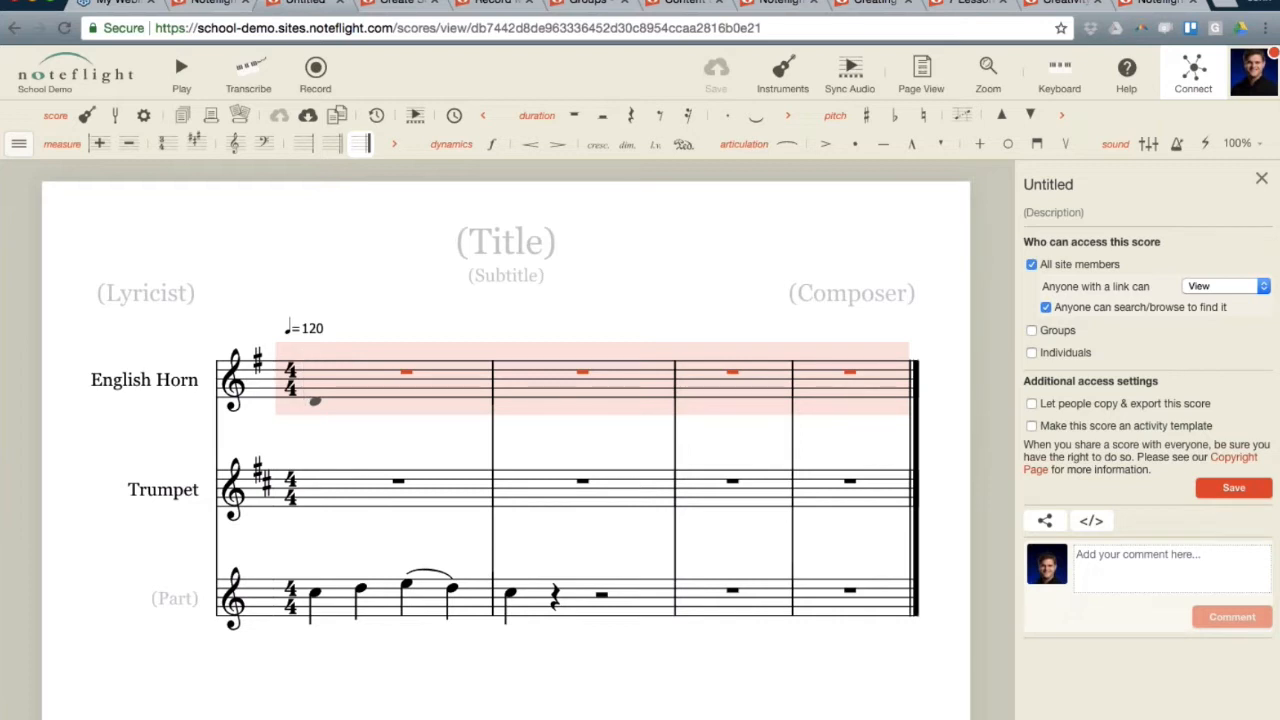
click(1045, 308)
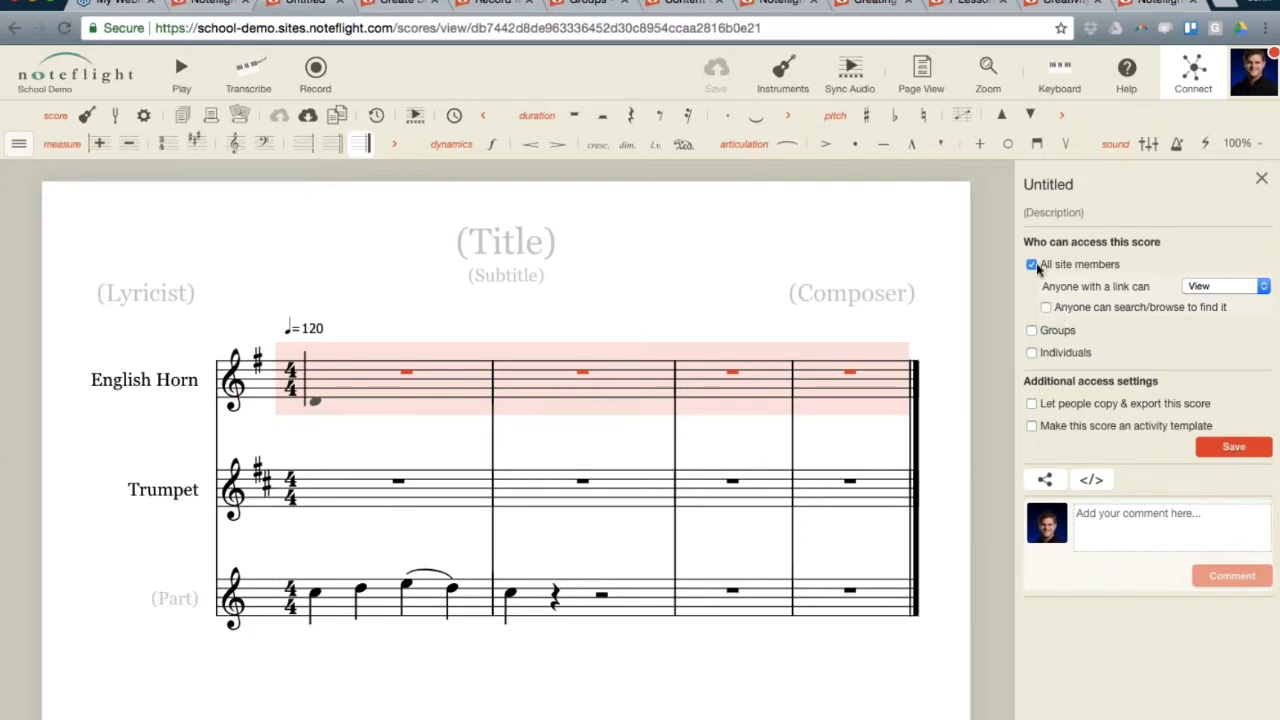
click(490, 28)
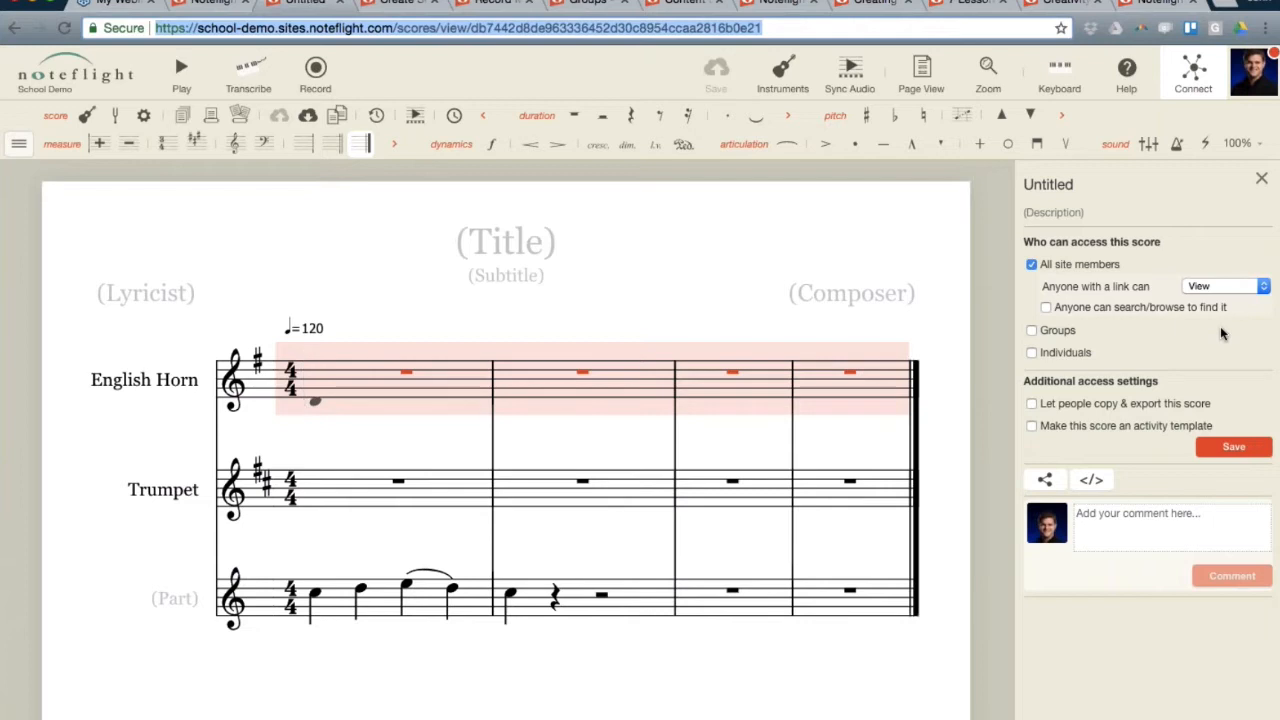
Turn on group sharing for the untitled score, add the Trumpets group and give it Comment access.
click(1032, 331)
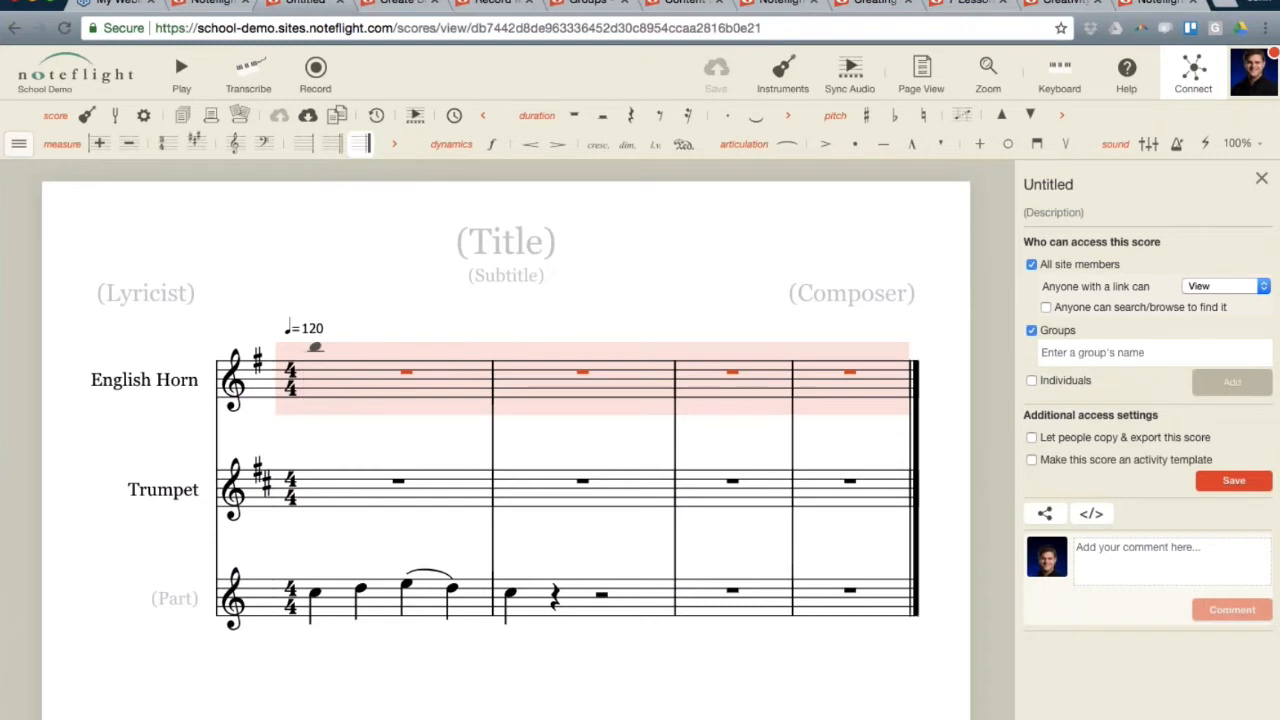
text(trum)
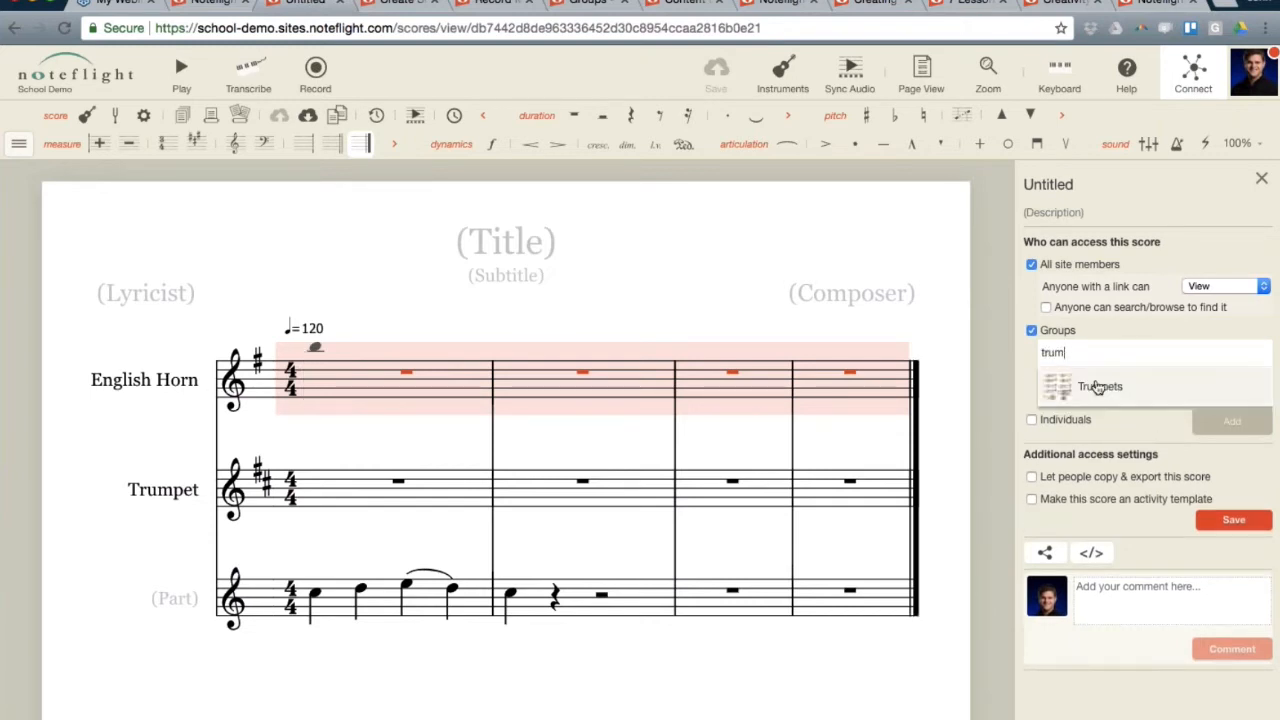
click(1091, 387)
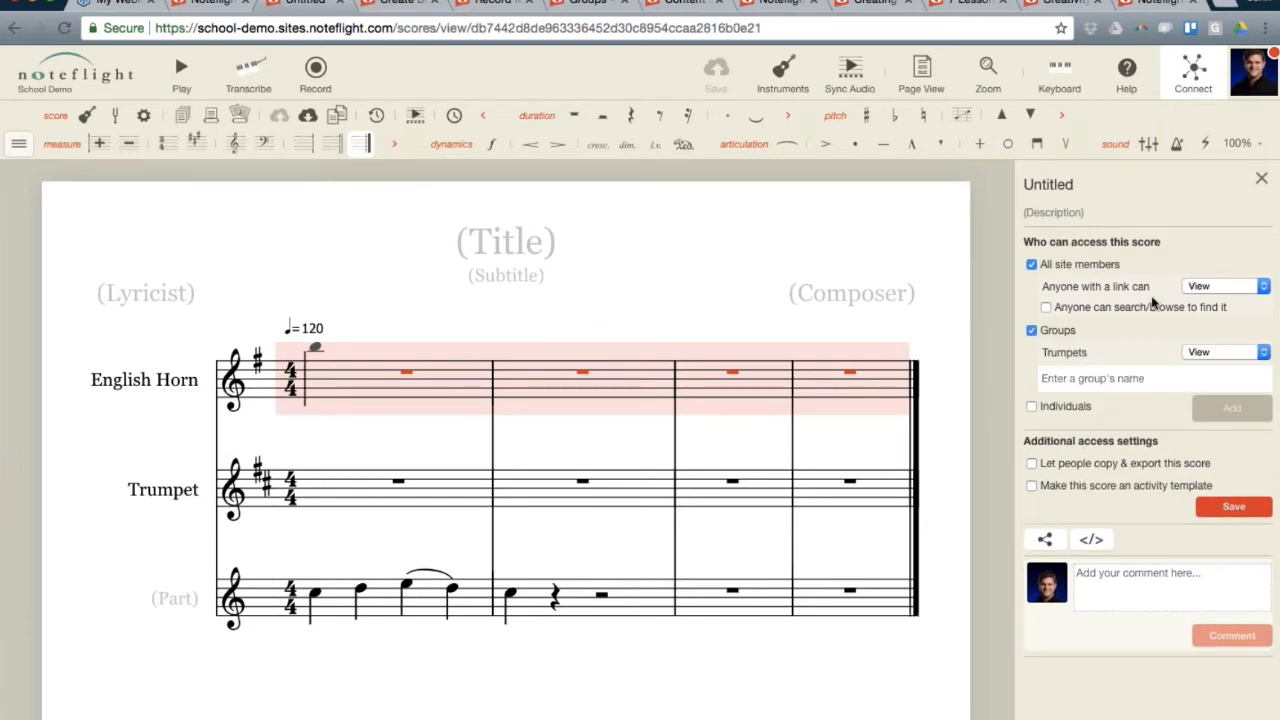
click(1226, 352)
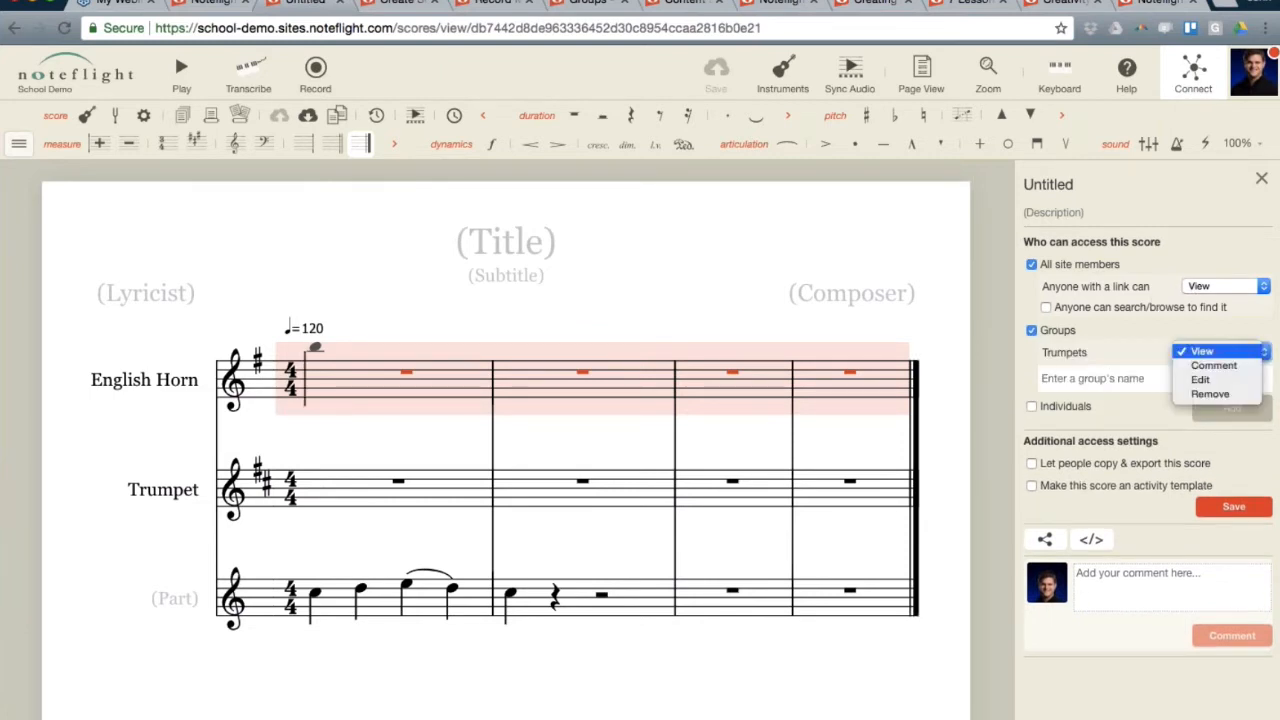
click(1198, 360)
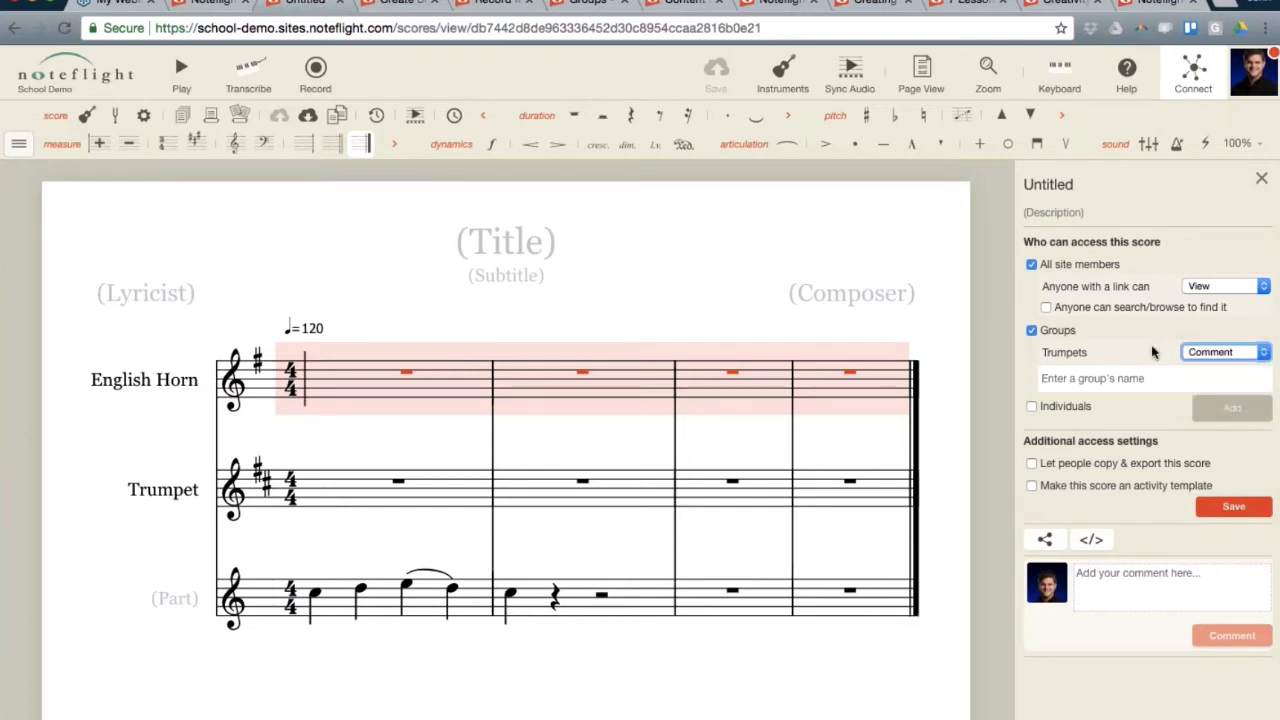
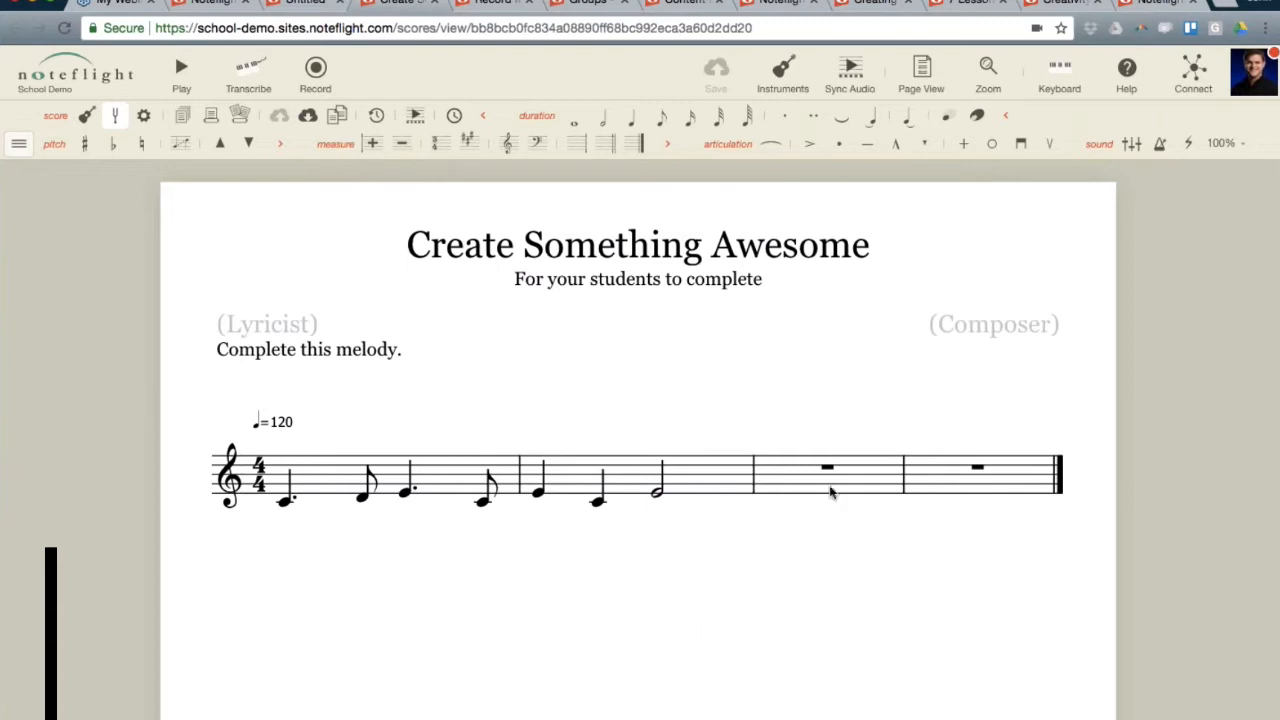
List the copies made from the Create Something Awesome template and open the most recent student copy.
click(1195, 88)
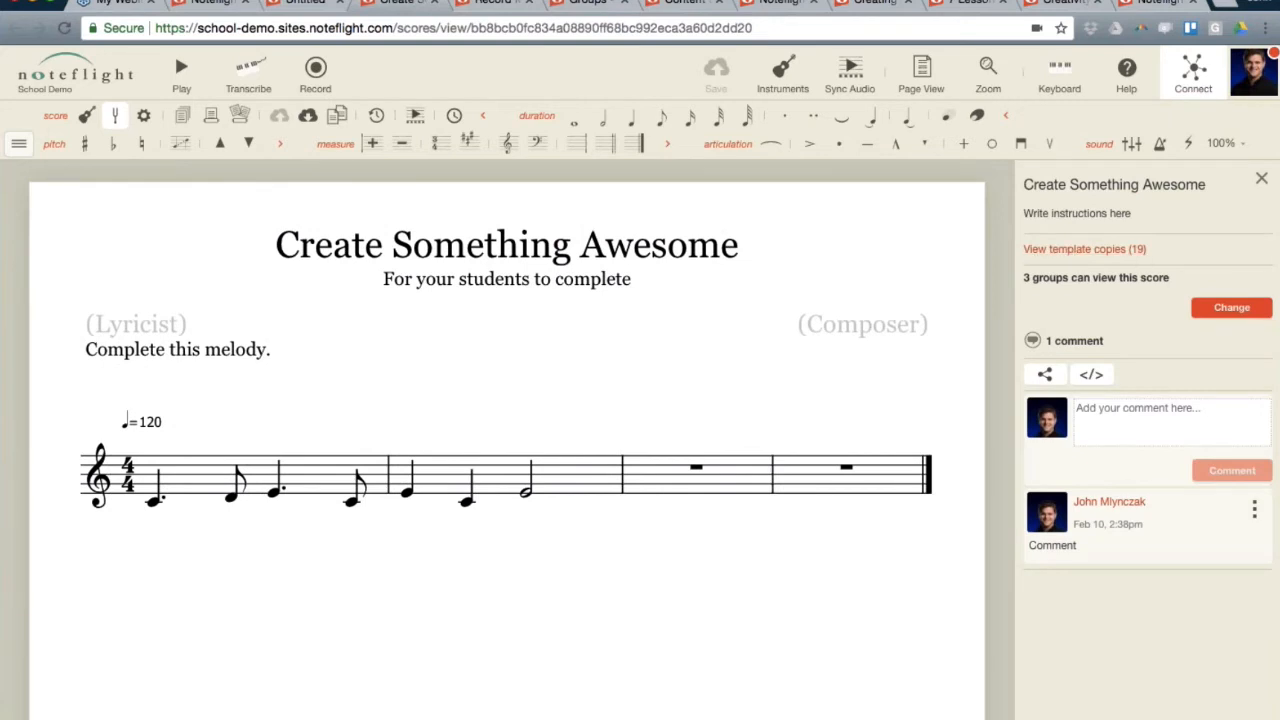
click(1110, 257)
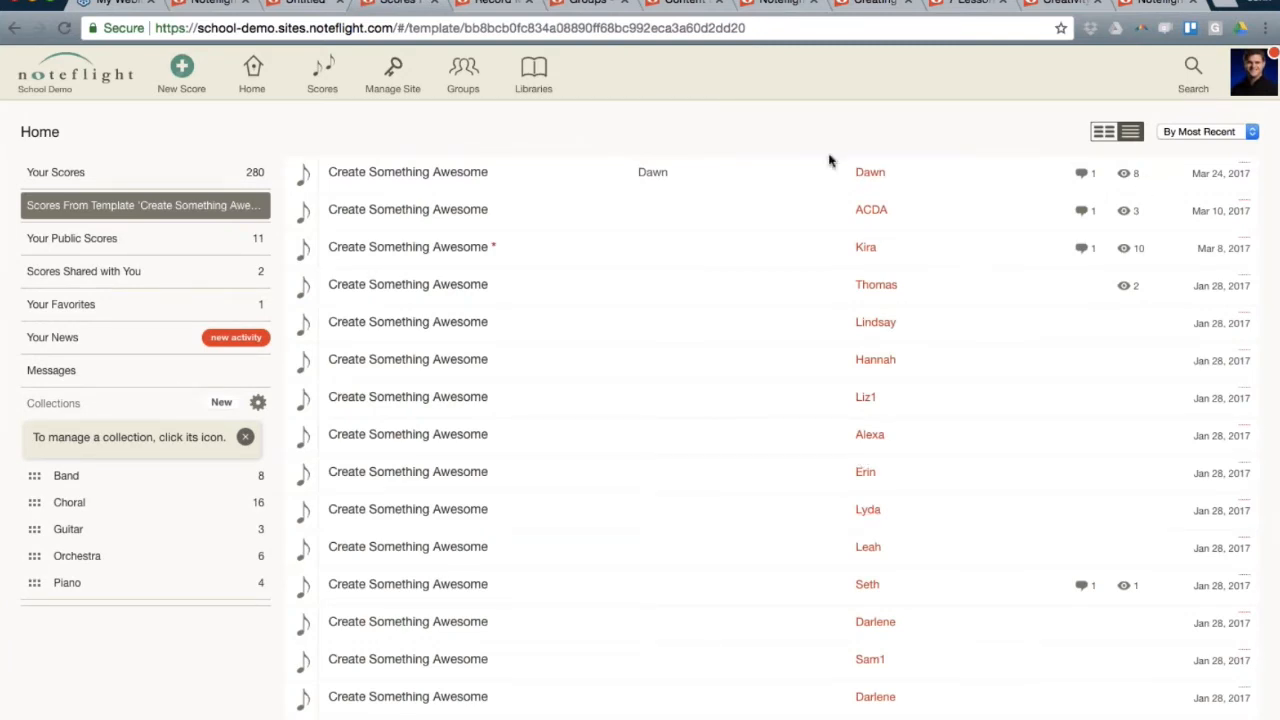
click(472, 180)
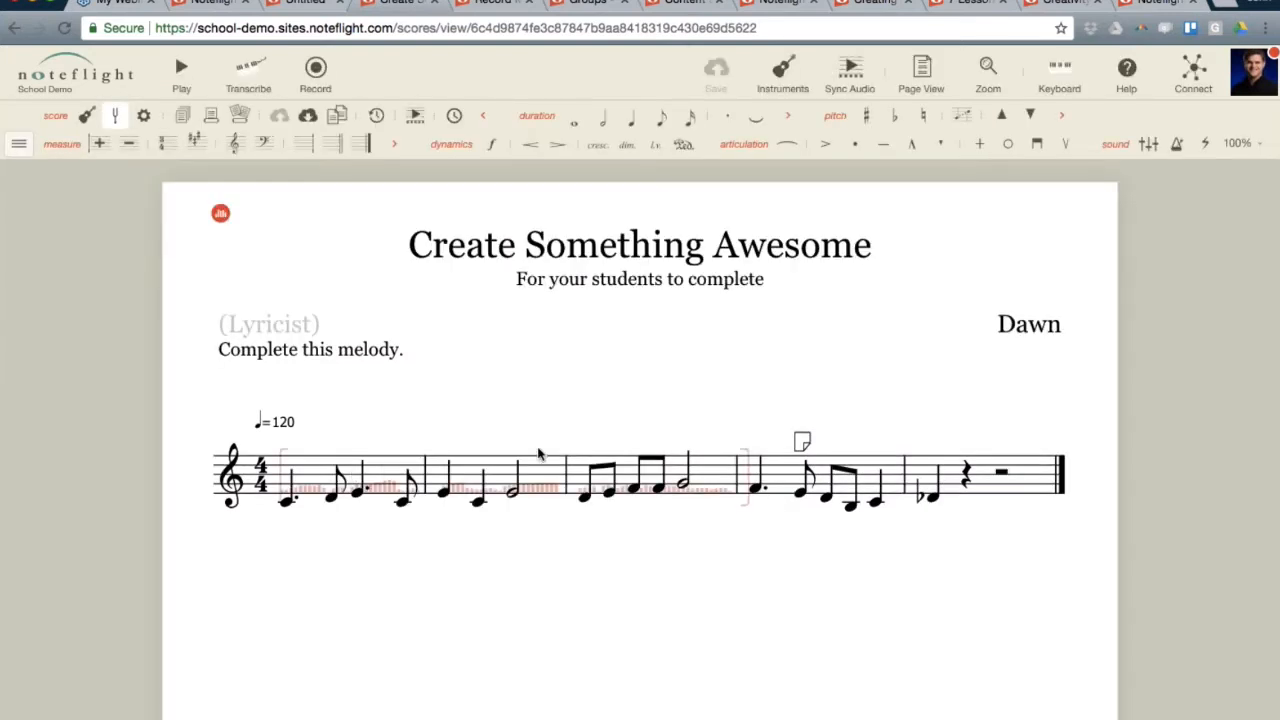
Review the note attached in measure 4 and the copy's sharing and comment details, returning to the list of template copies.
click(802, 441)
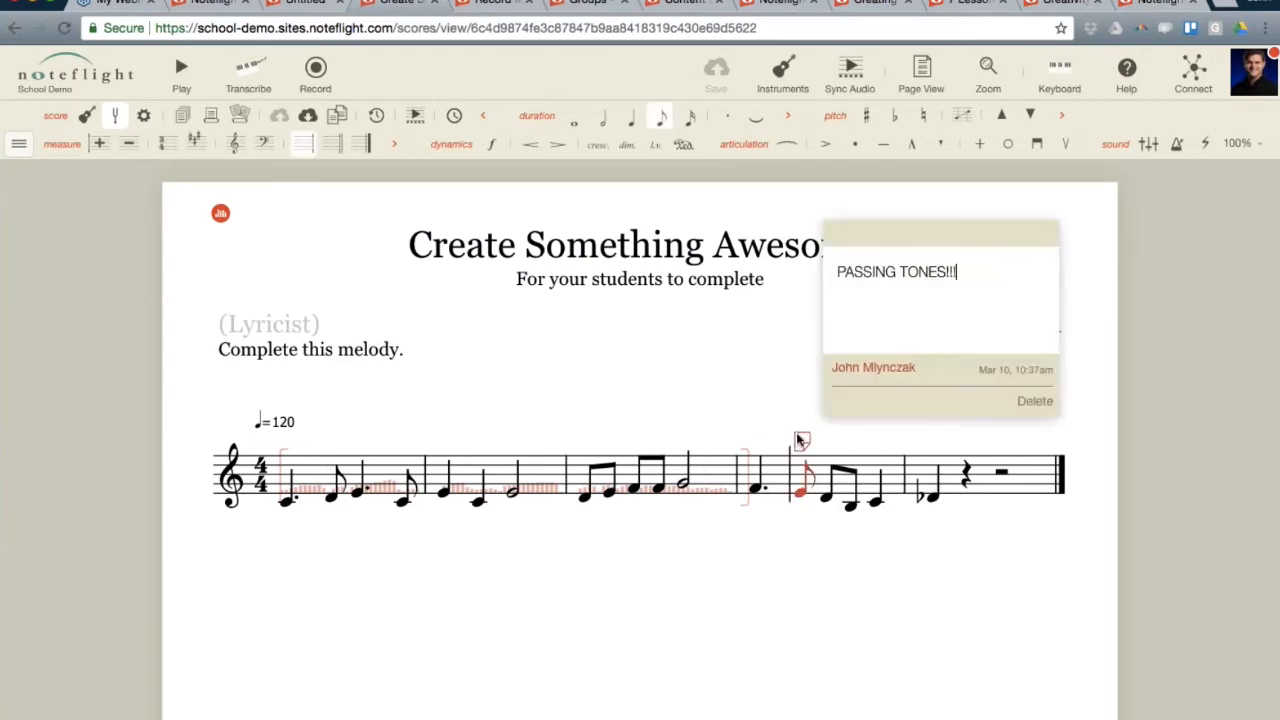
click(1046, 237)
click(1193, 74)
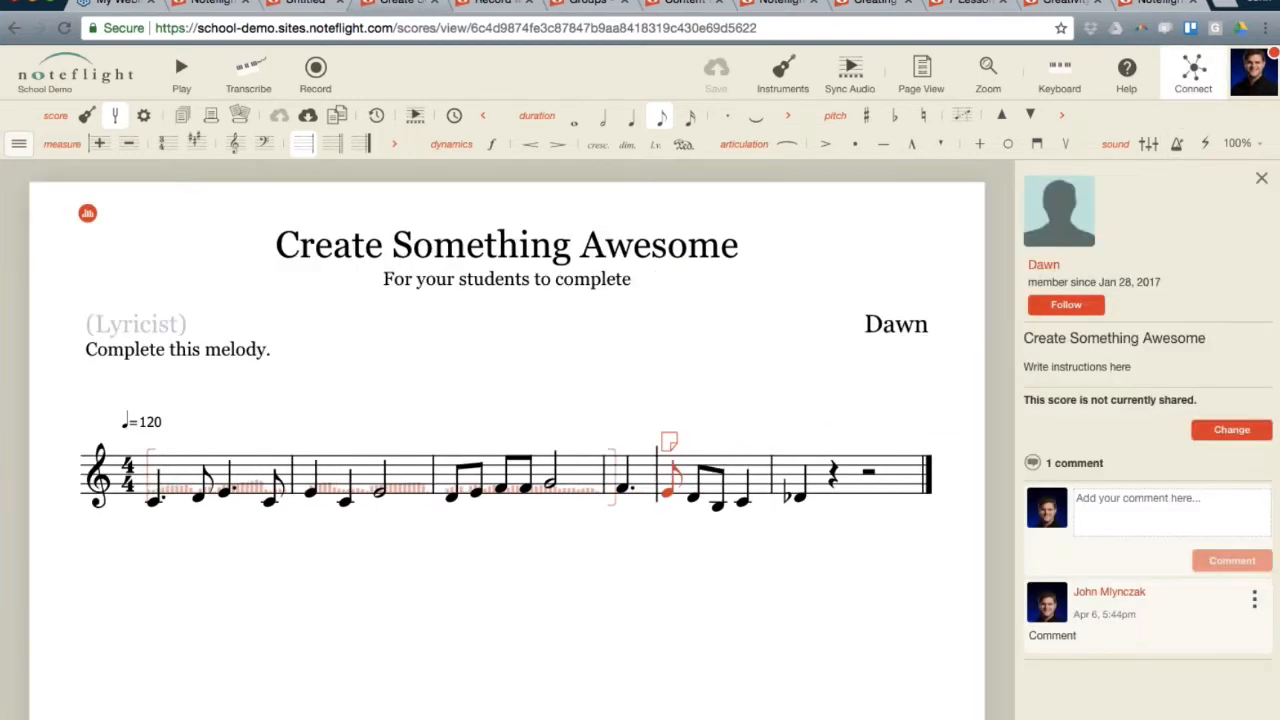
click(1261, 178)
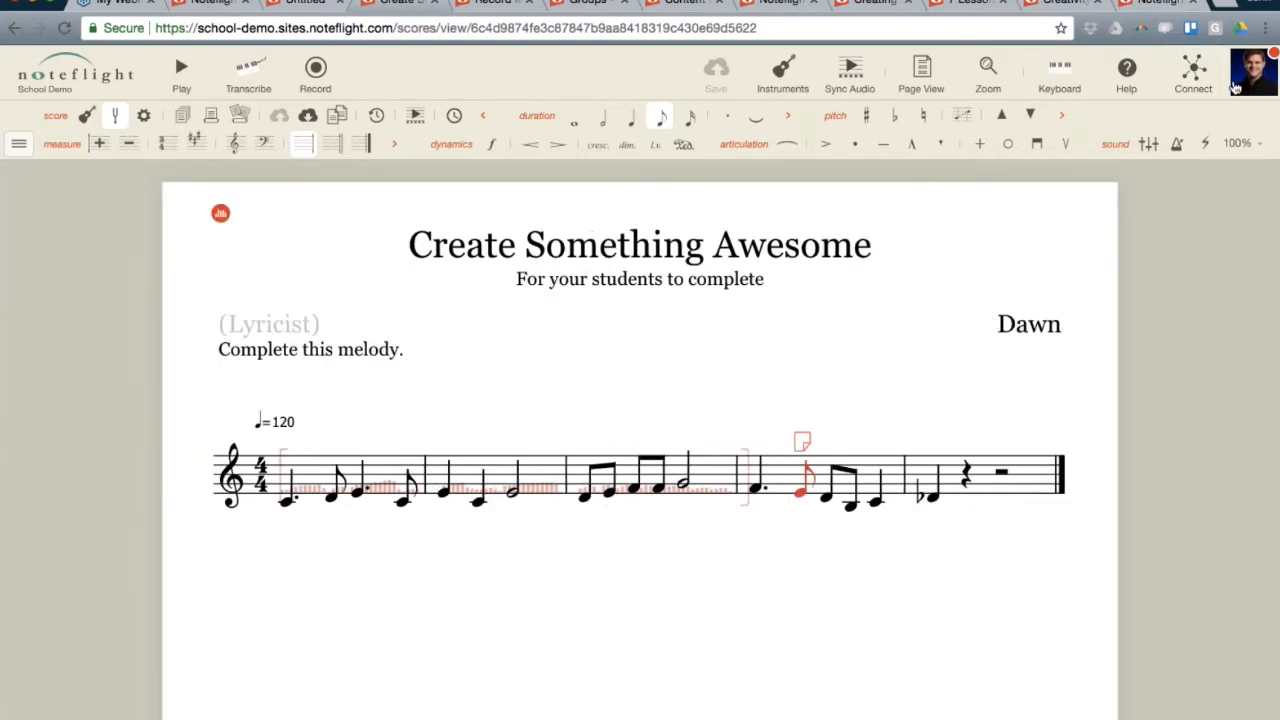
click(1193, 74)
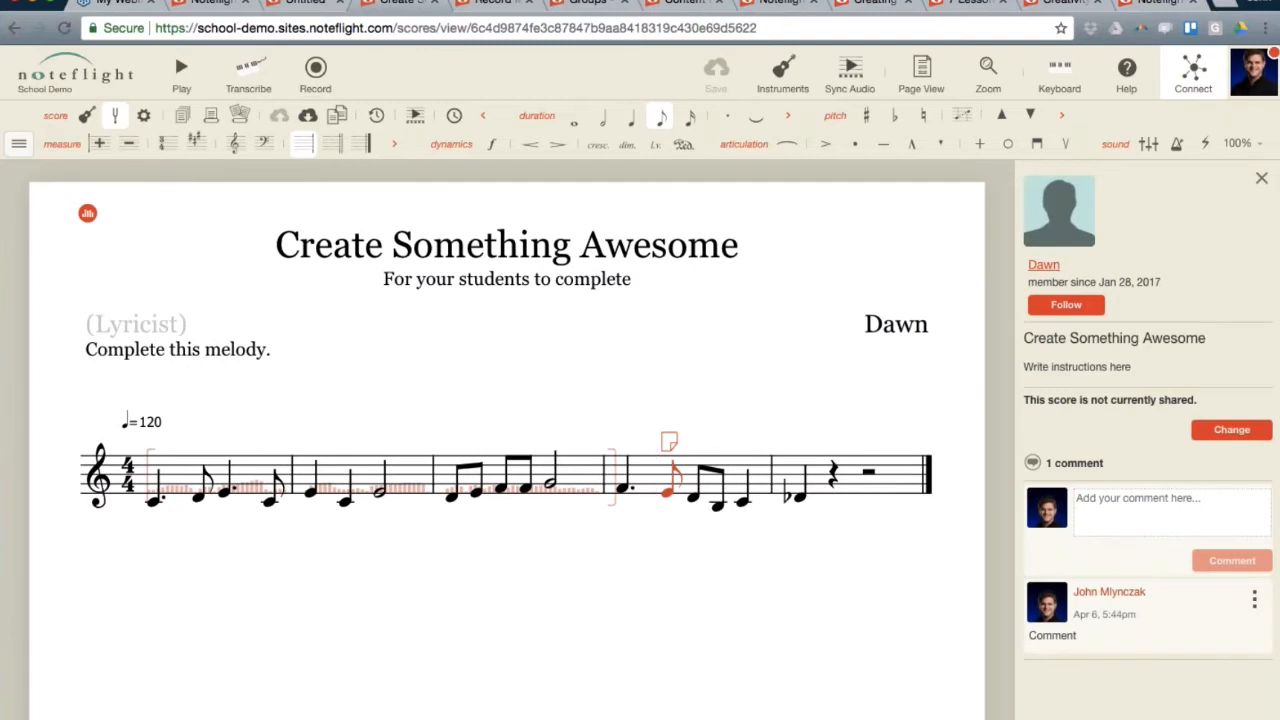
click(1261, 179)
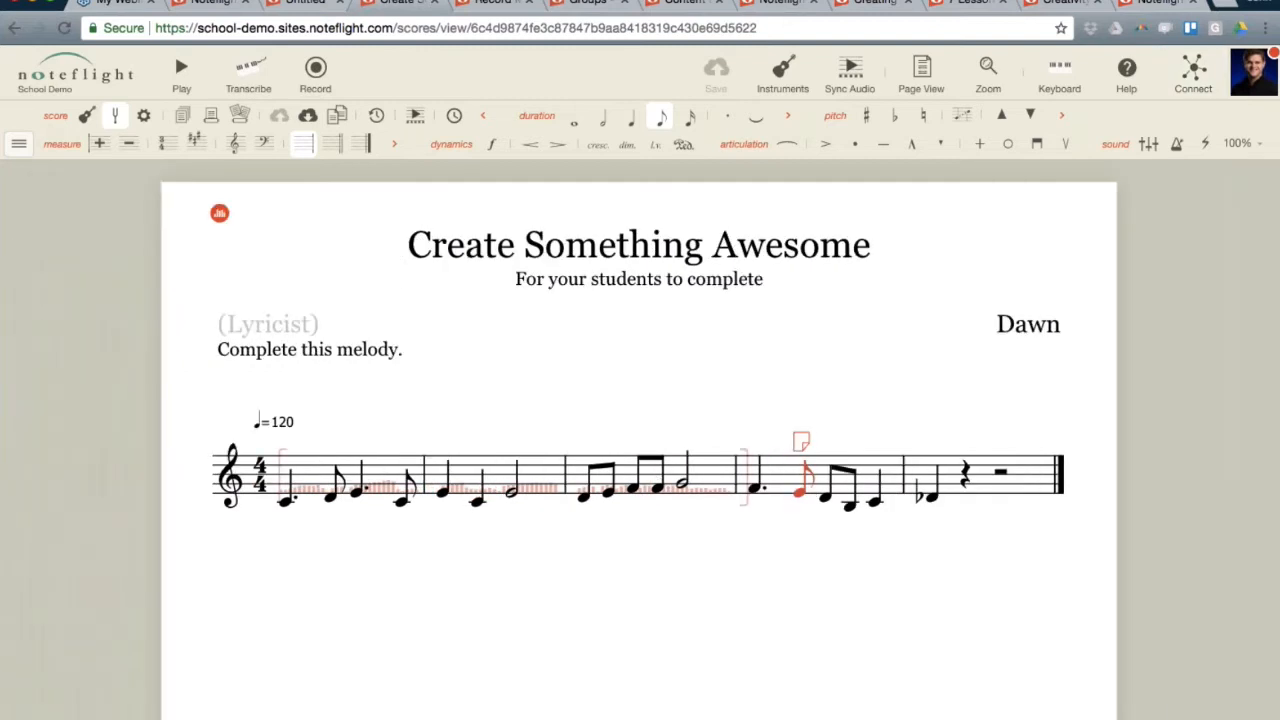
click(15, 29)
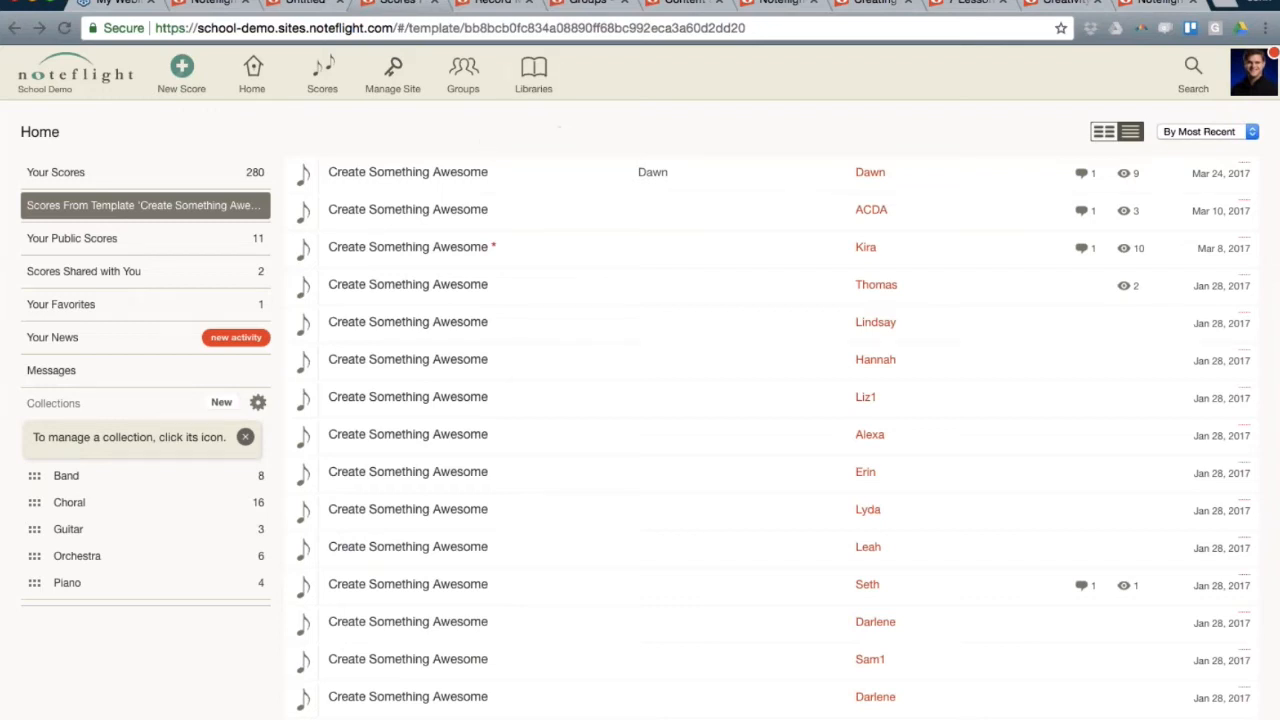
Switch to the Record Me Please score and show its instruments list.
click(490, 4)
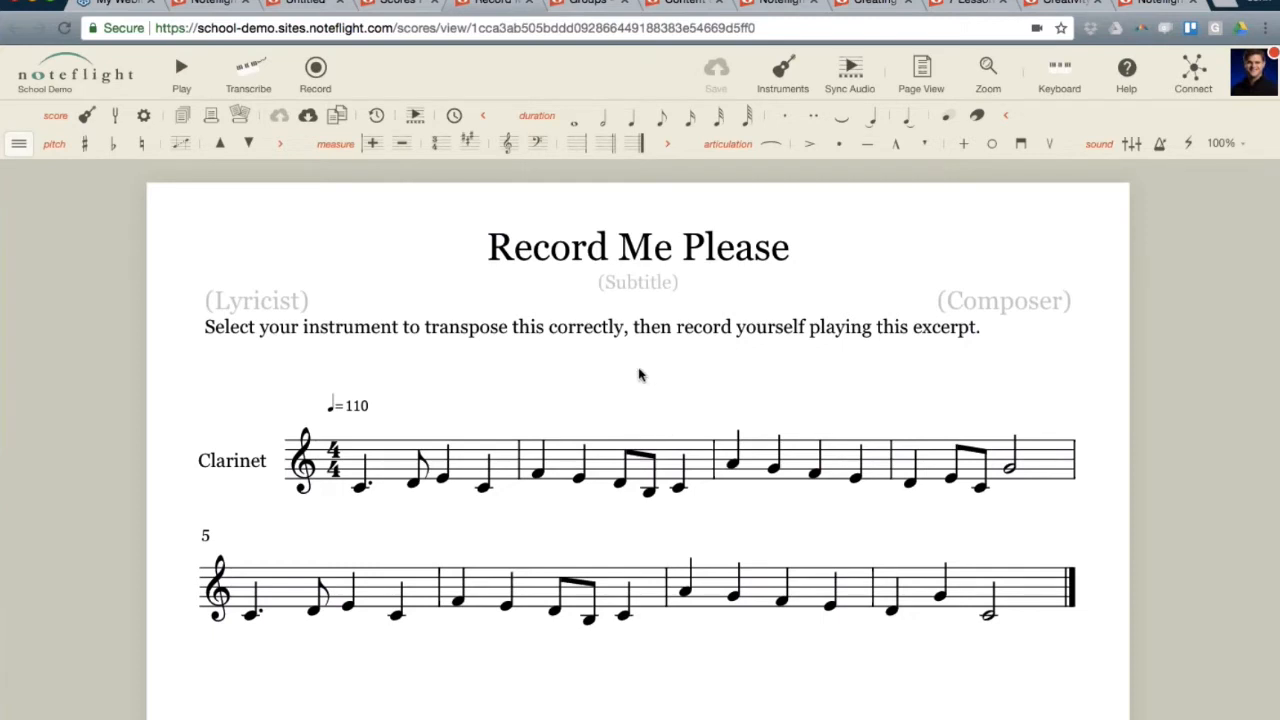
click(604, 328)
click(486, 363)
click(808, 77)
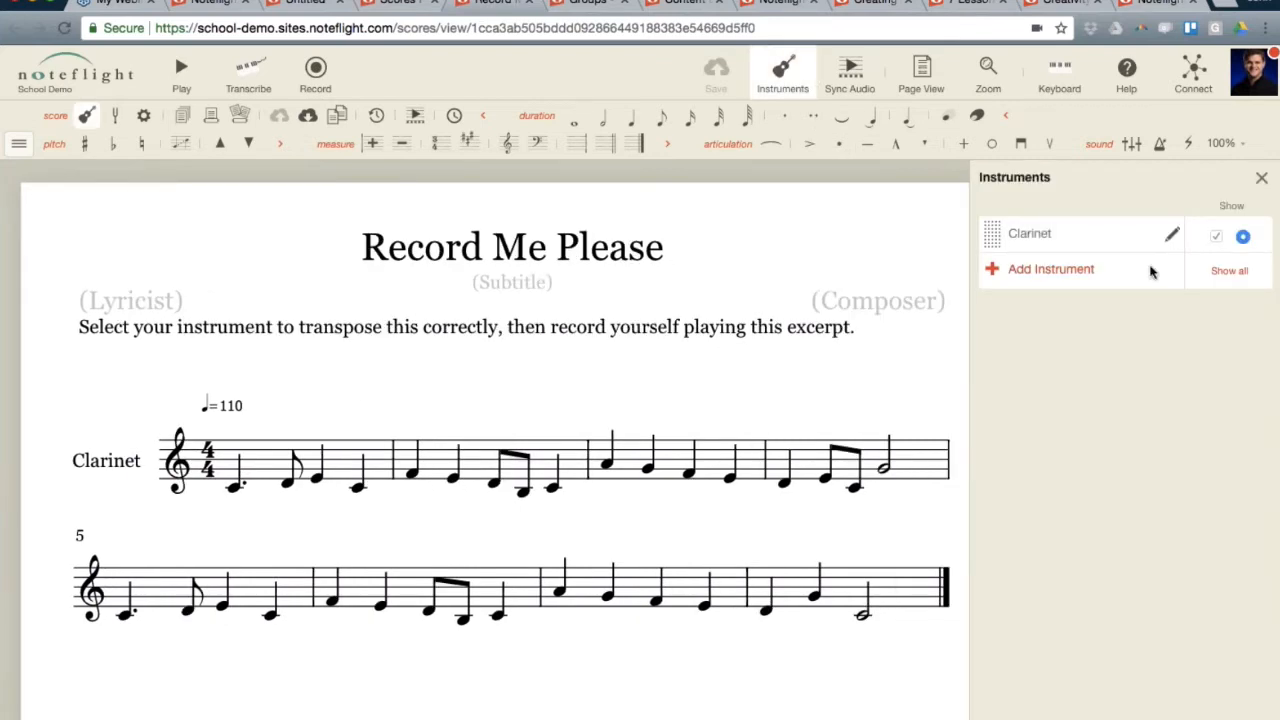
Change the Clarinet part in the Record Me Please score to Alto Sax.
click(1172, 234)
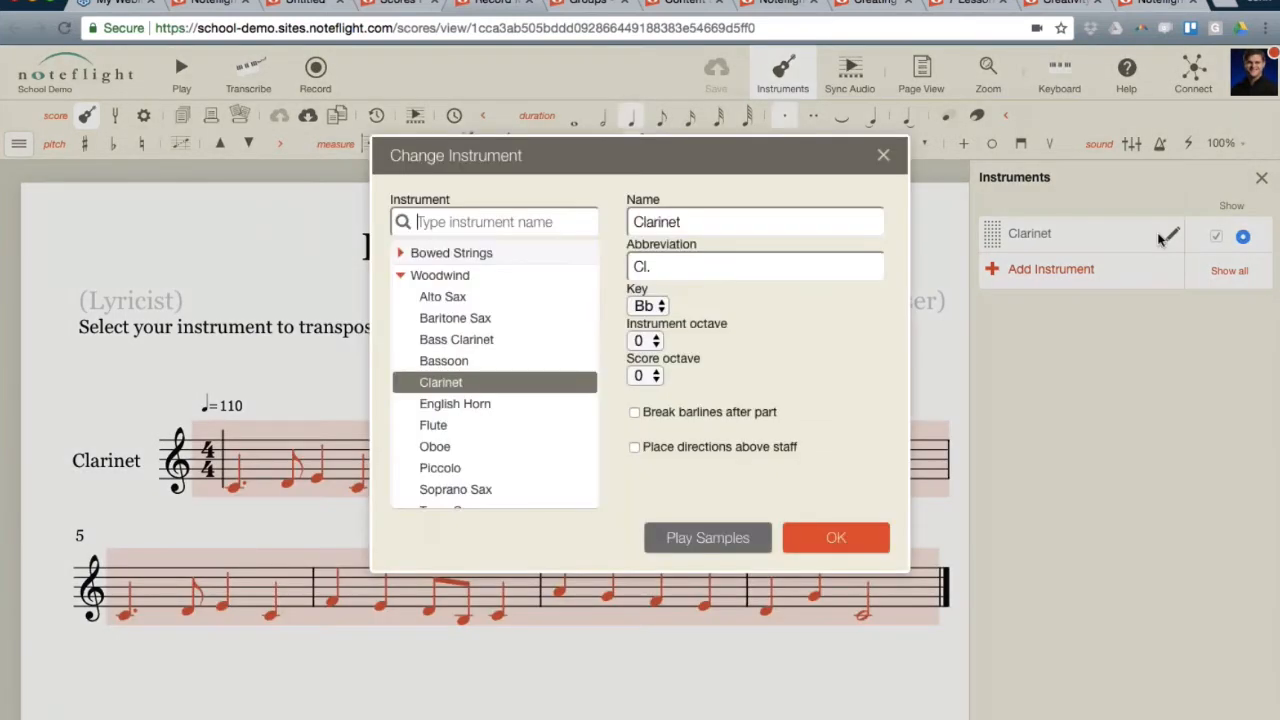
click(463, 297)
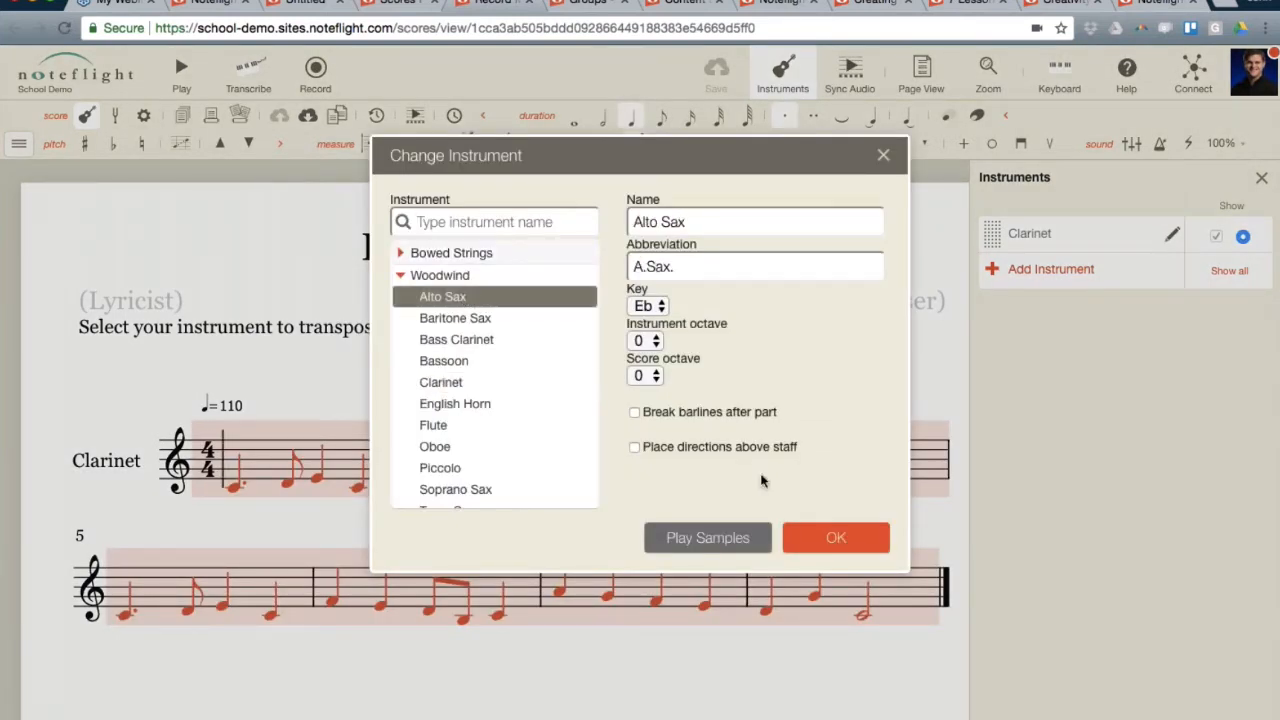
click(815, 546)
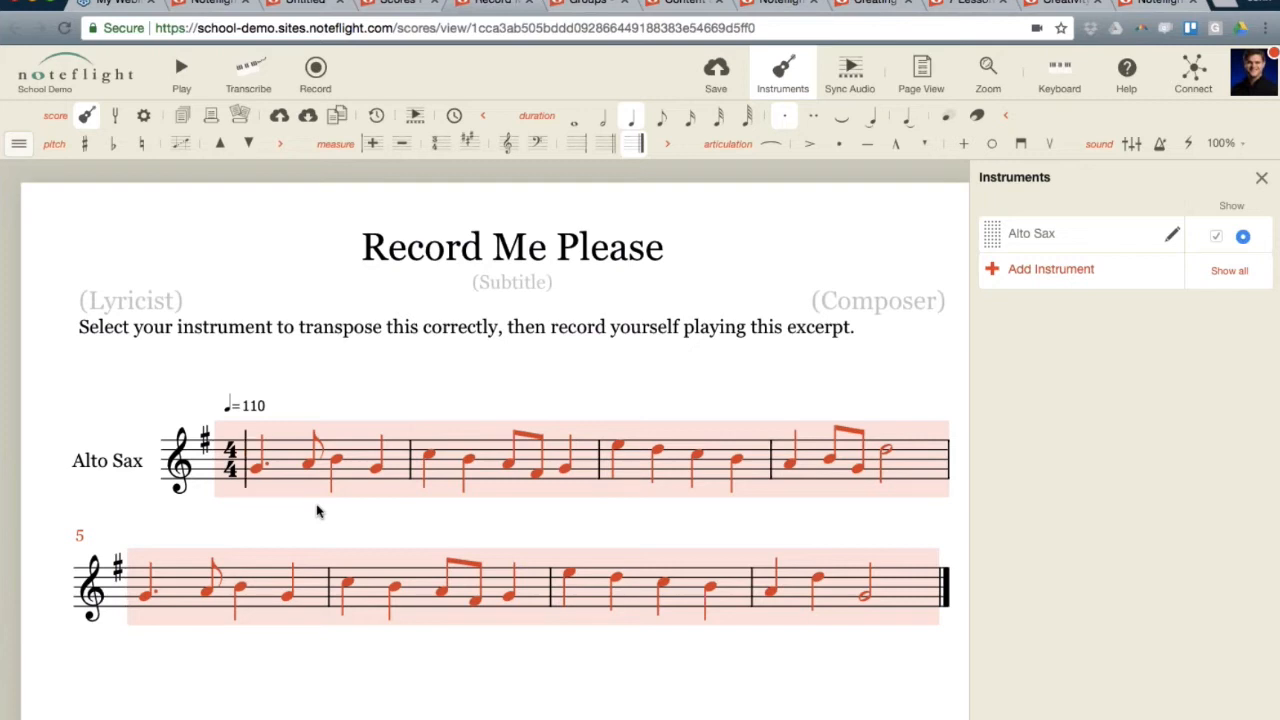
Change the Alto Sax part to the Trumpet from the Brass instruments.
click(1165, 232)
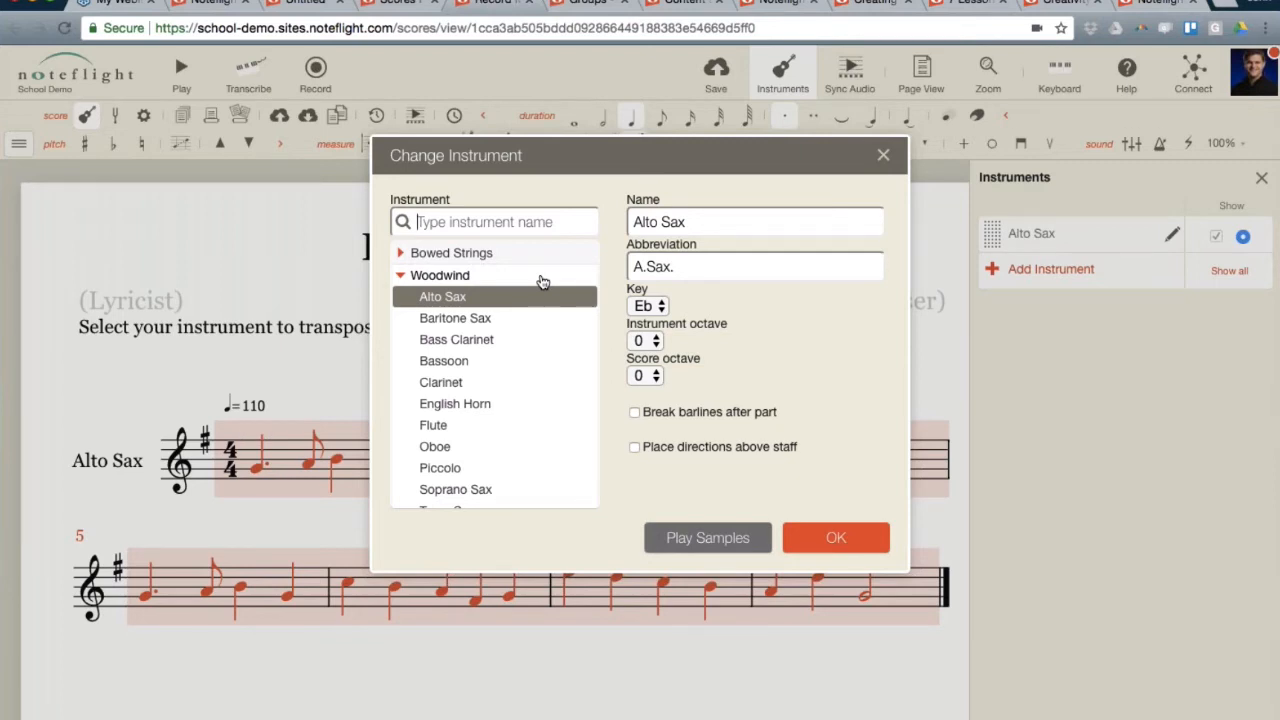
click(405, 276)
click(403, 298)
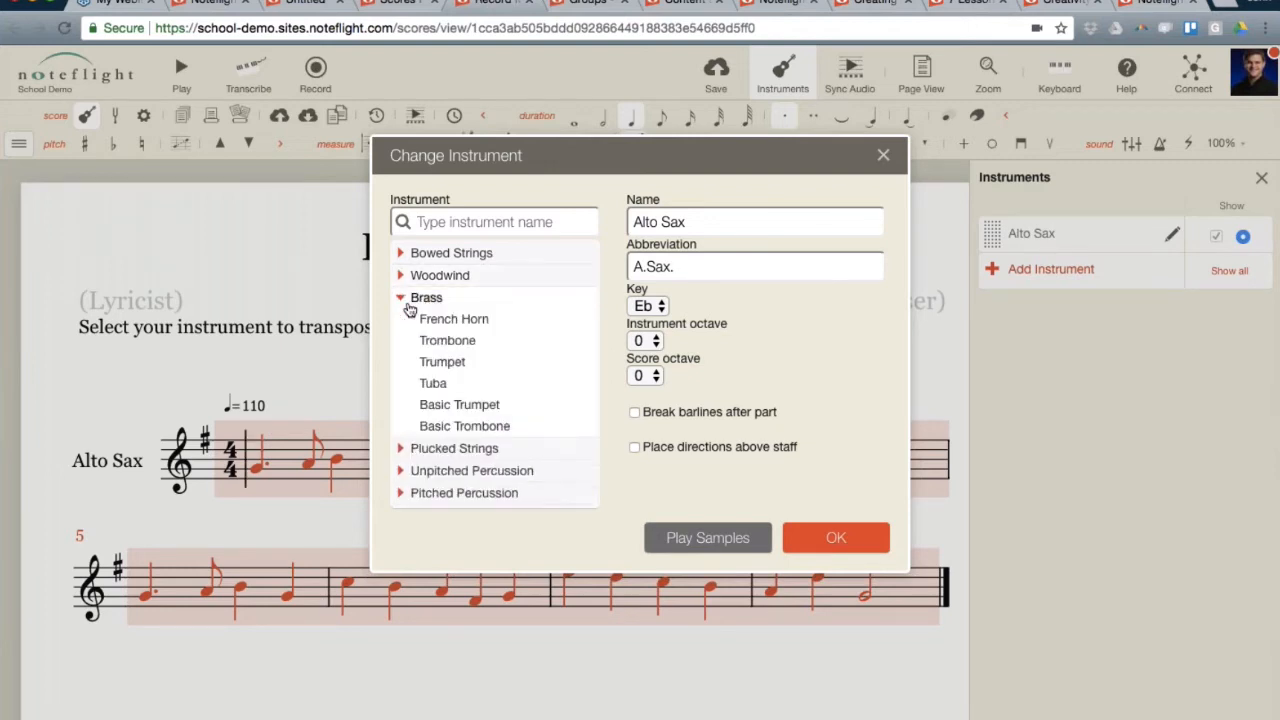
click(470, 363)
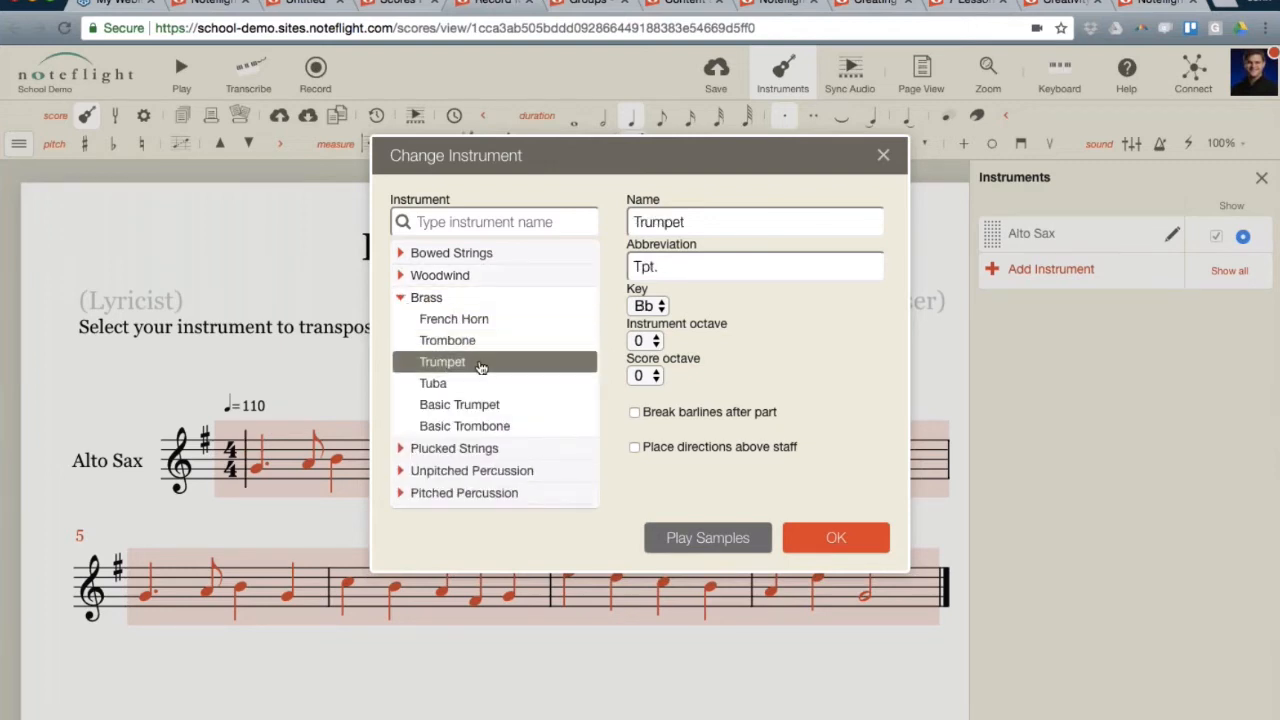
click(838, 538)
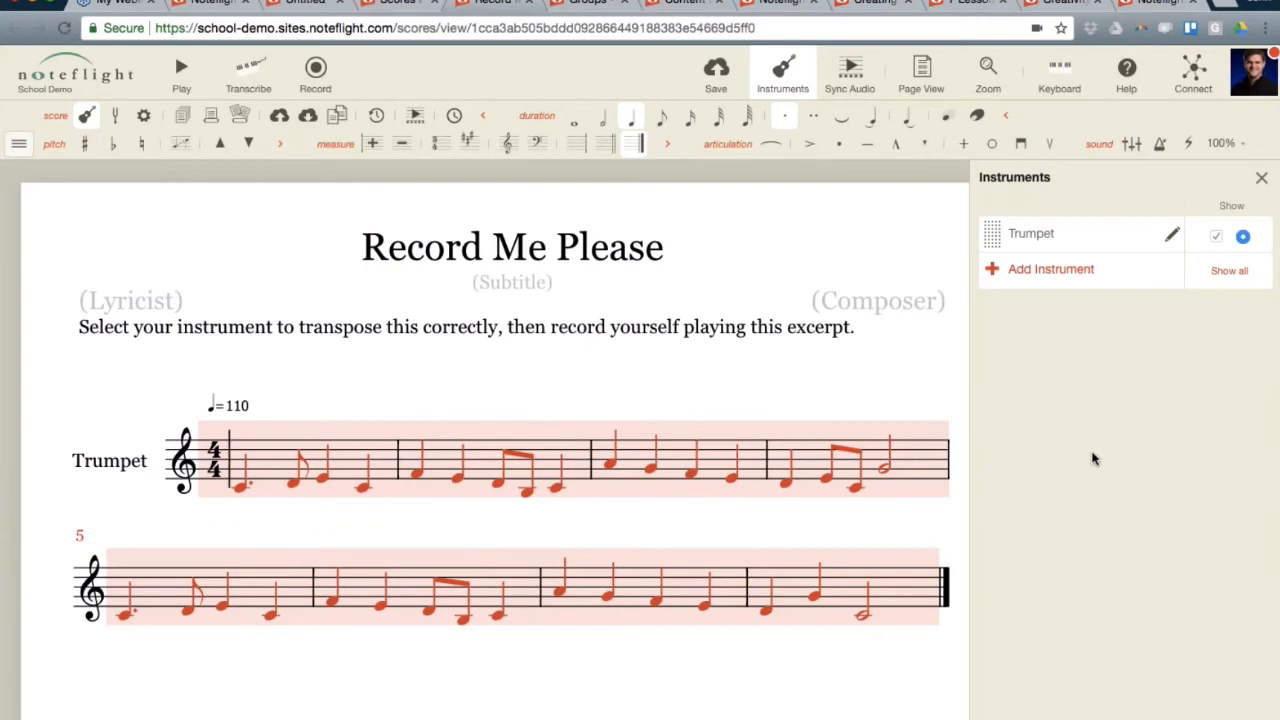
Change the Trumpet part to the woodwind Clarinet, and save the score with the instruments list closed.
click(1172, 234)
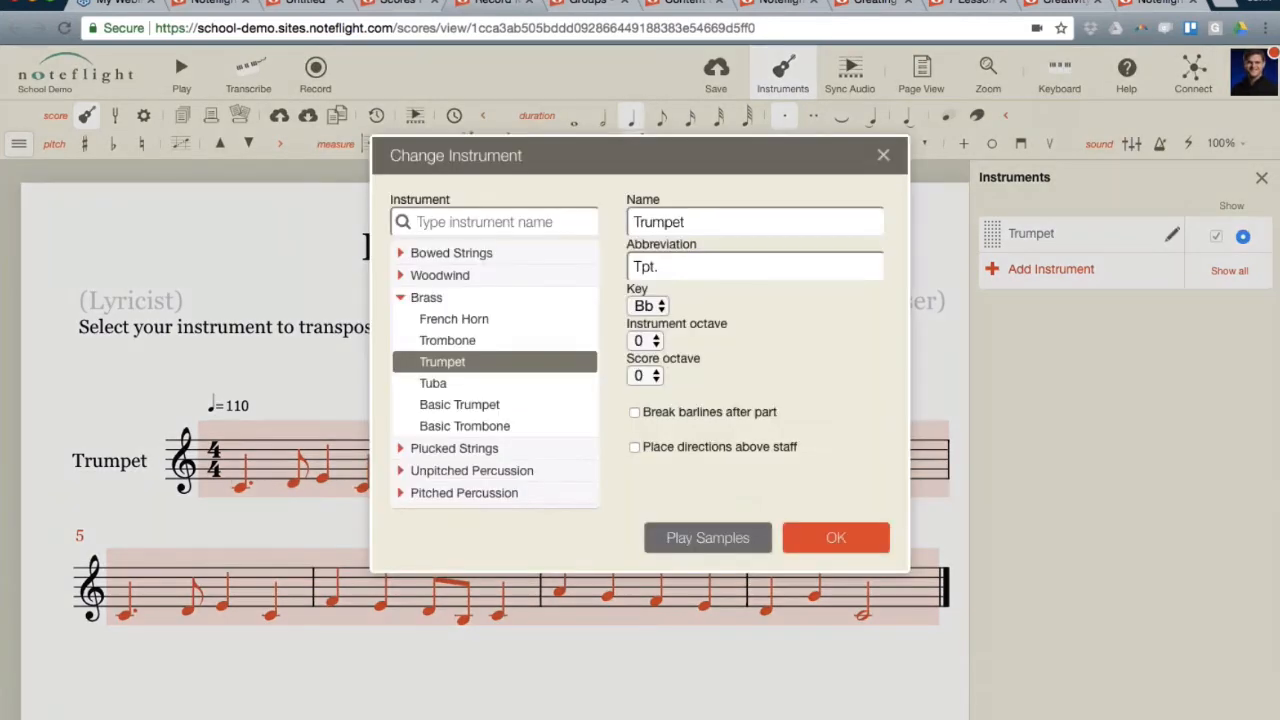
click(402, 299)
click(400, 275)
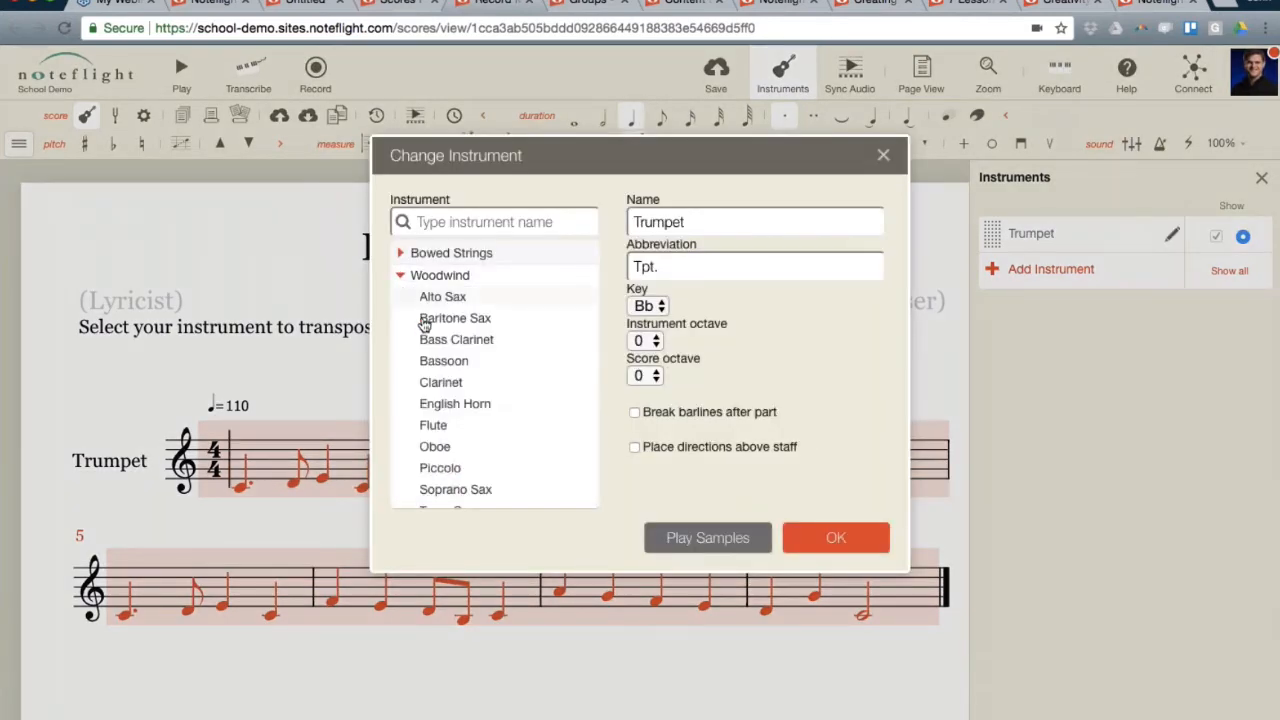
click(440, 382)
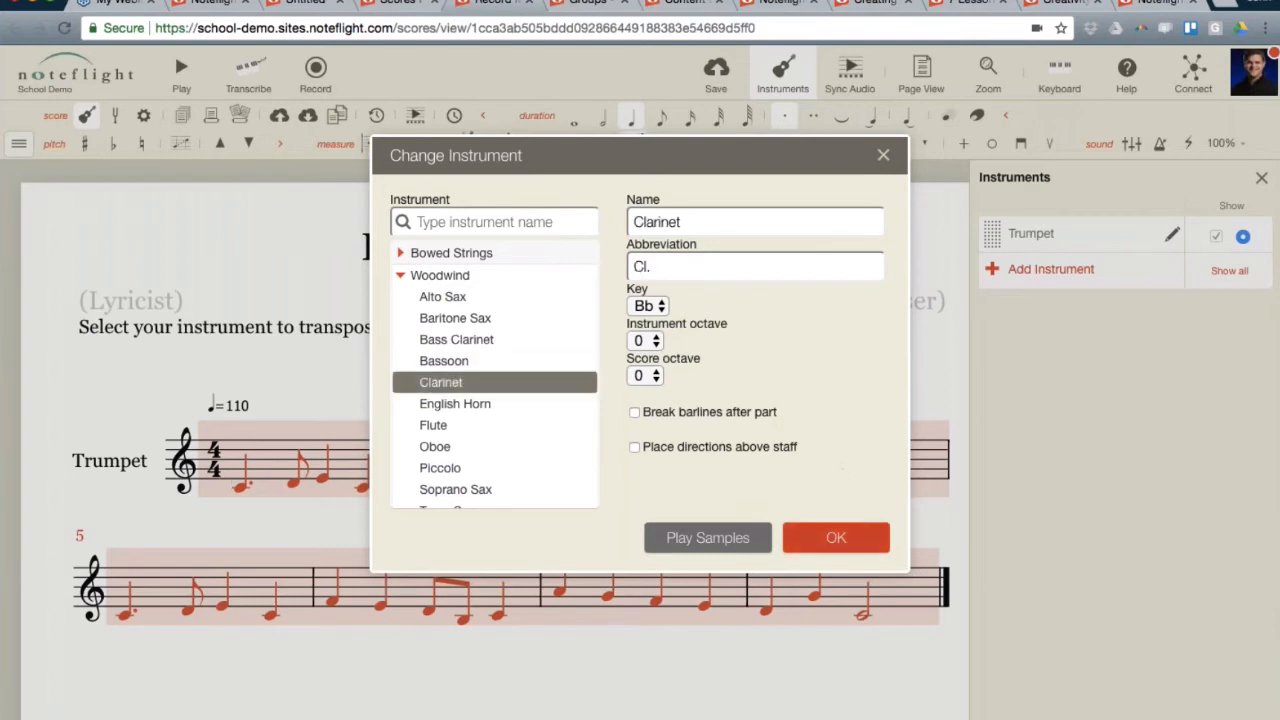
click(836, 538)
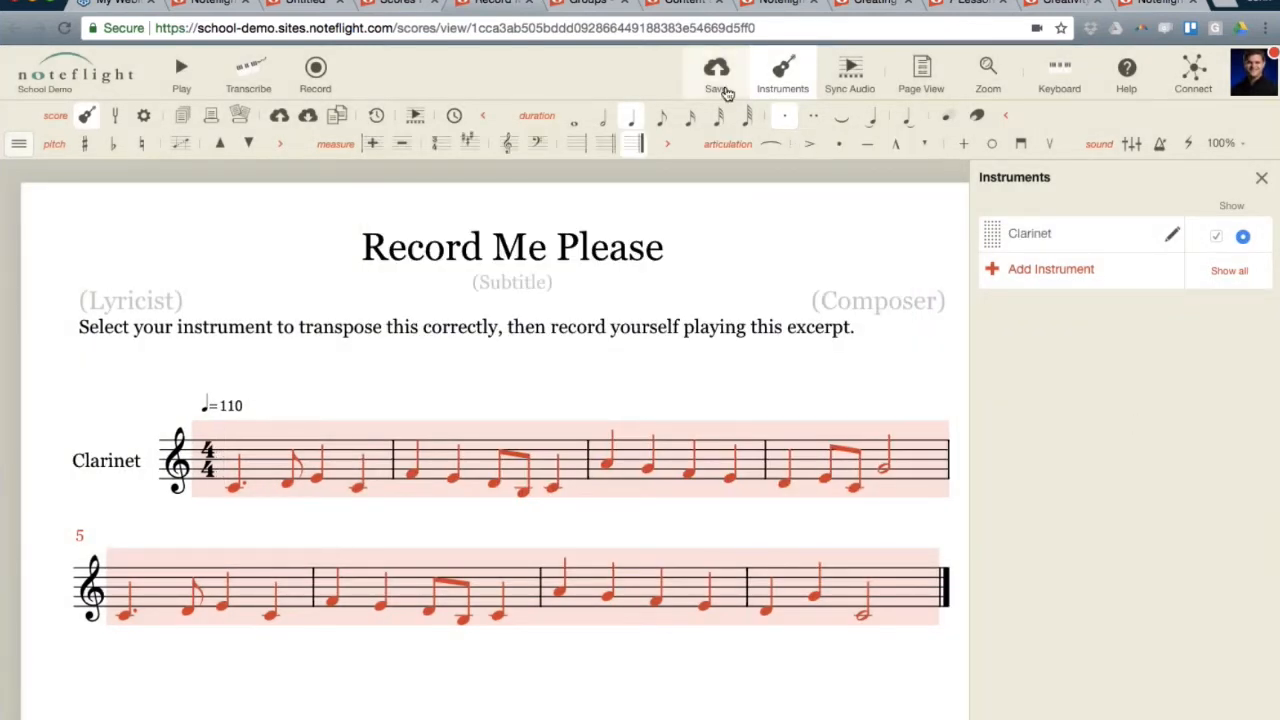
click(725, 90)
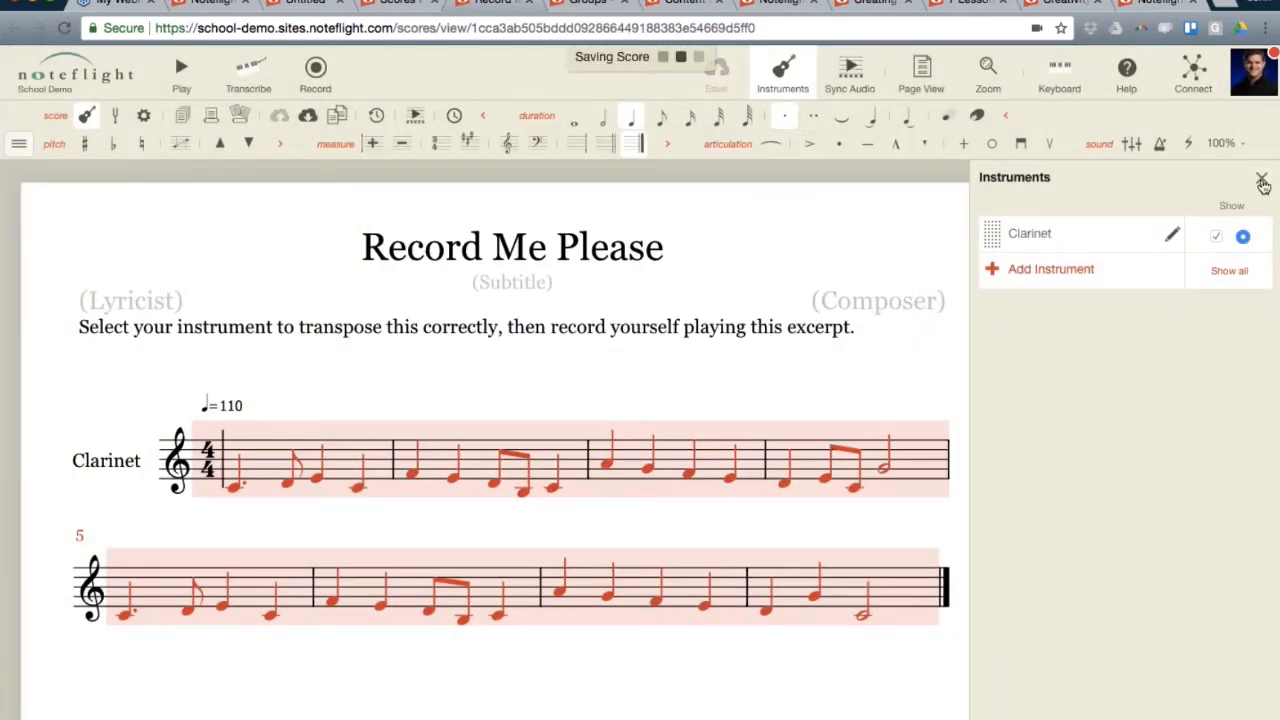
click(1261, 177)
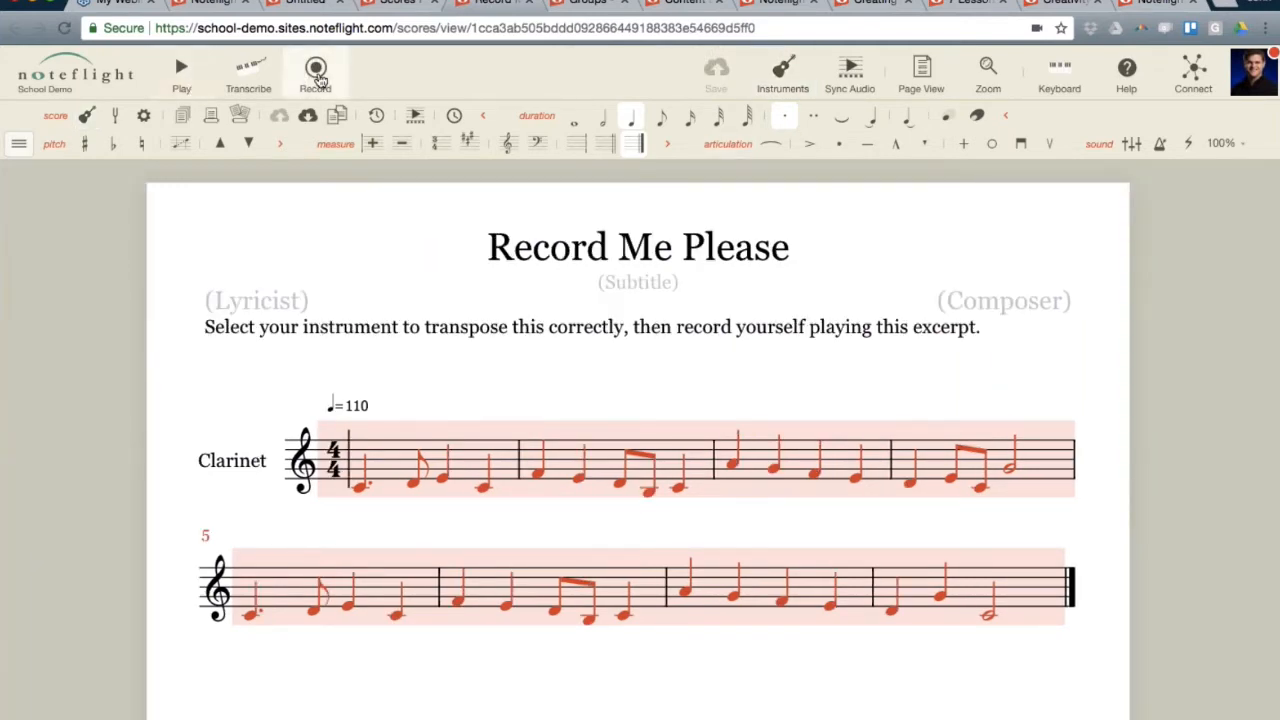
Preview the melody's playback in recording mode and record an audio track for the Clarinet over the first two measures.
click(317, 78)
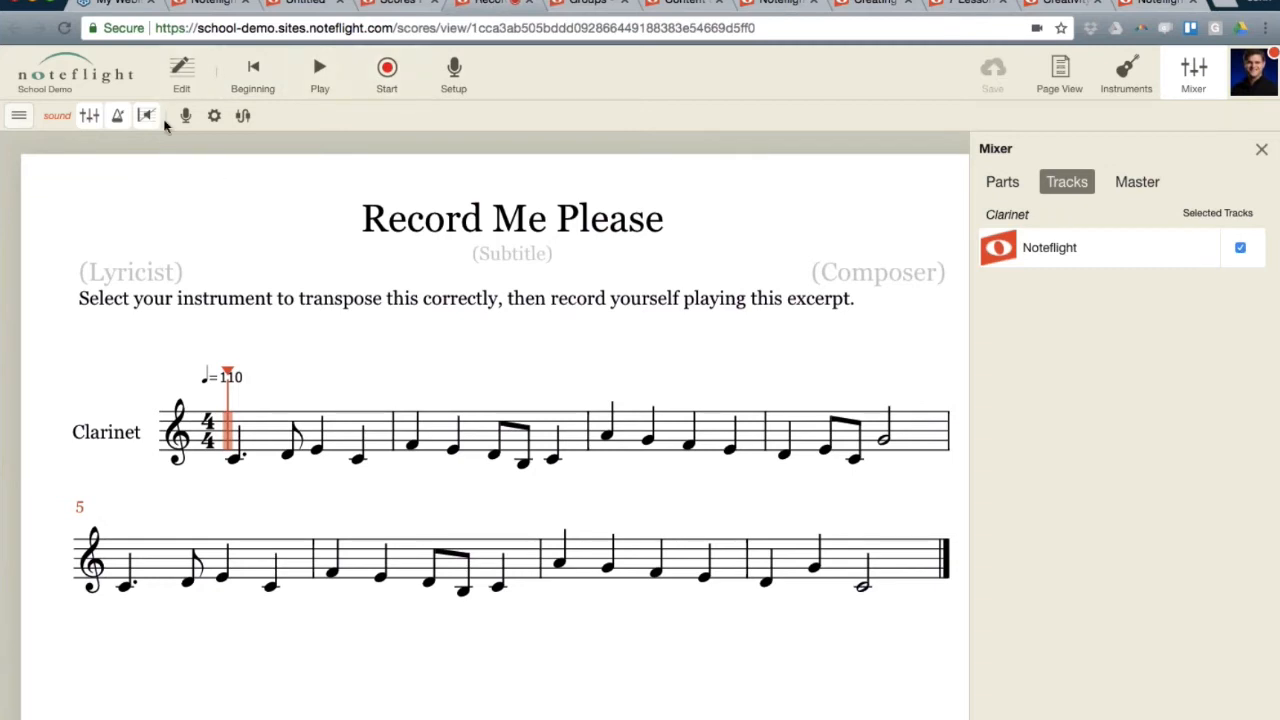
click(321, 72)
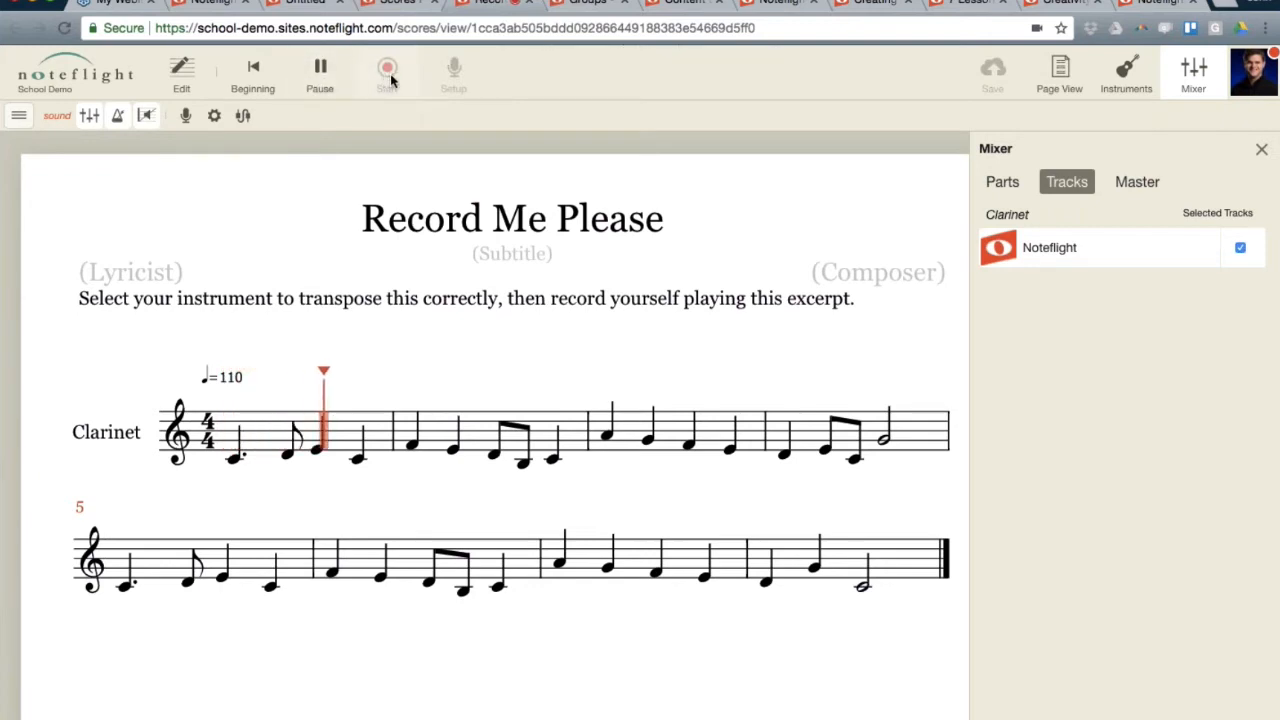
click(320, 72)
click(253, 72)
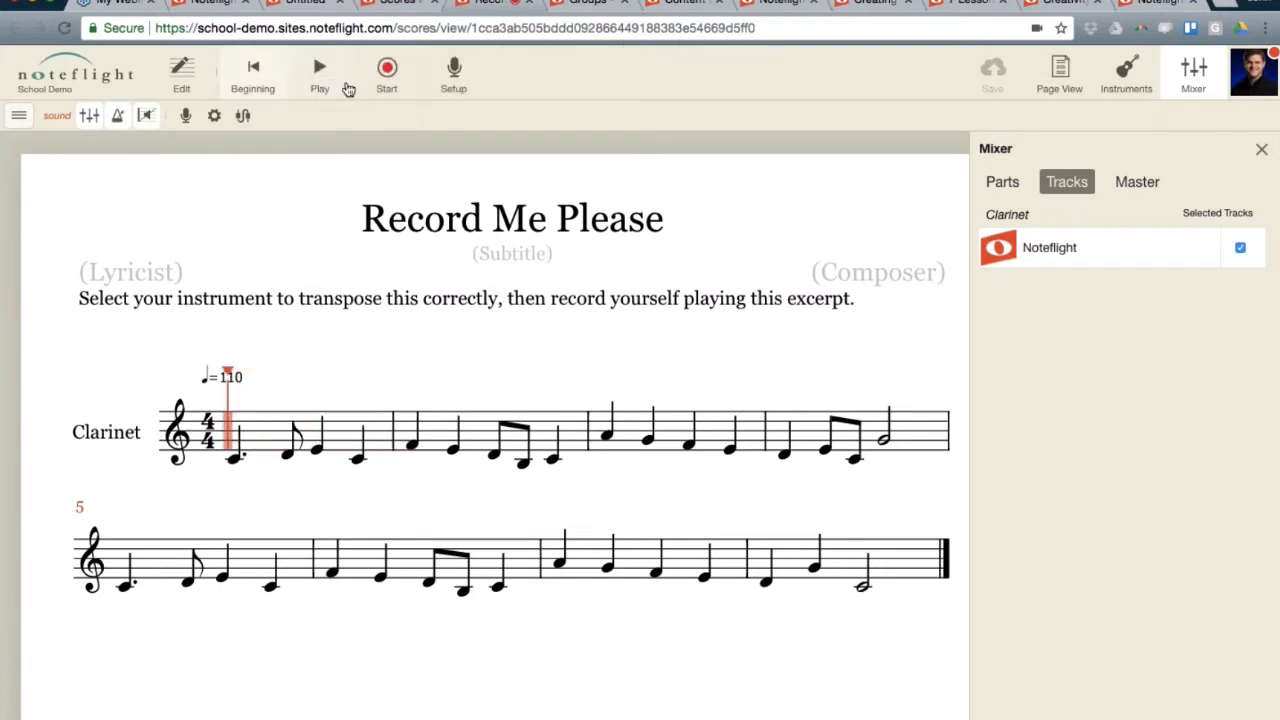
click(387, 72)
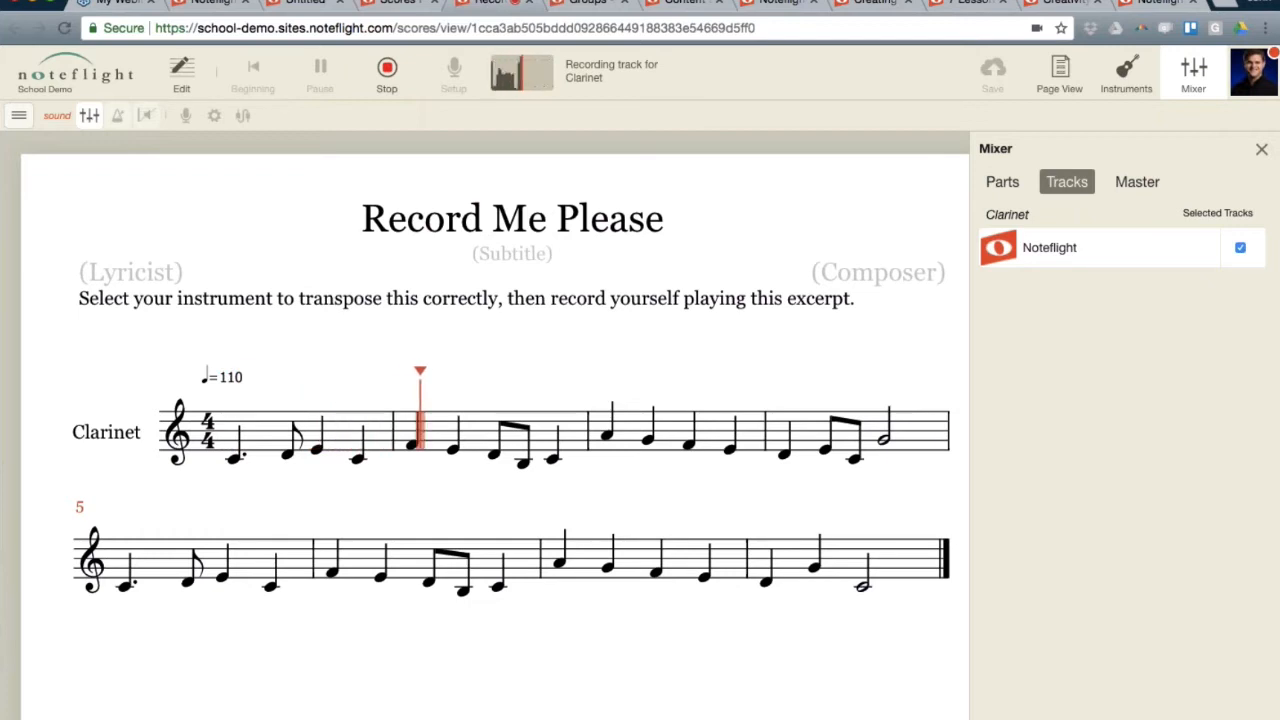
click(387, 74)
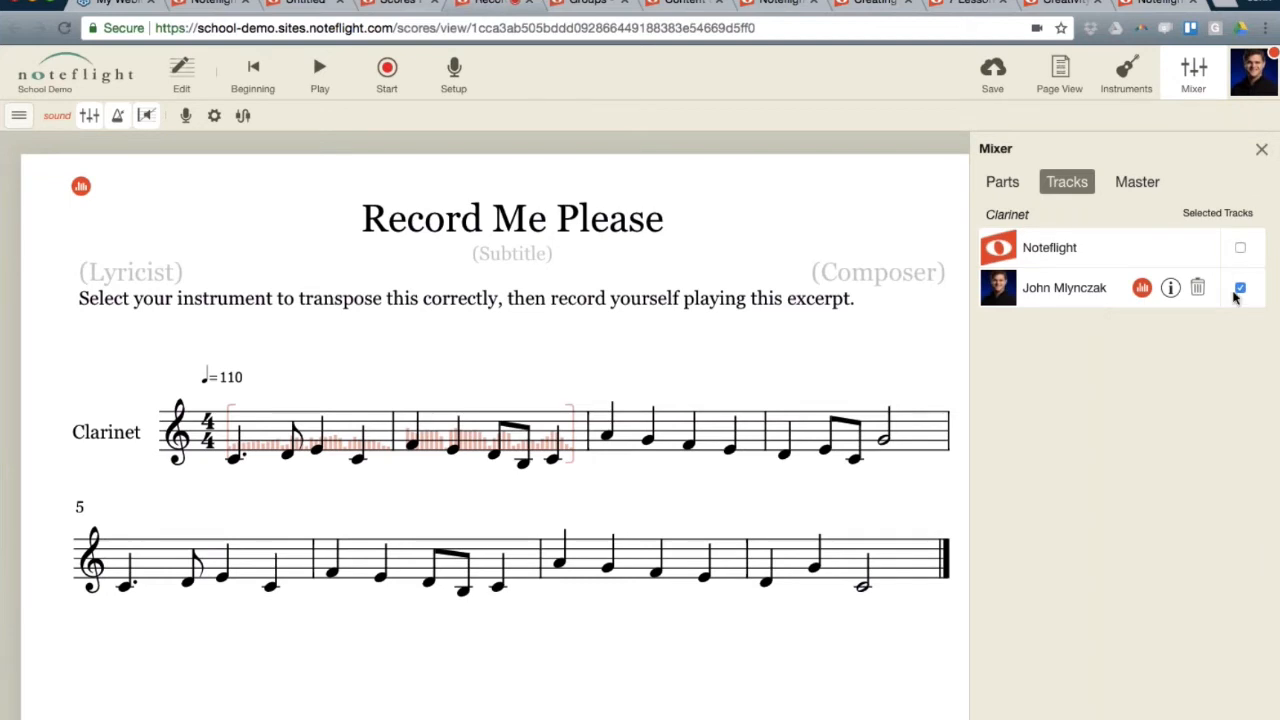
Save the score with its recorded Clarinet track, return to edit mode and close the mixer.
click(992, 72)
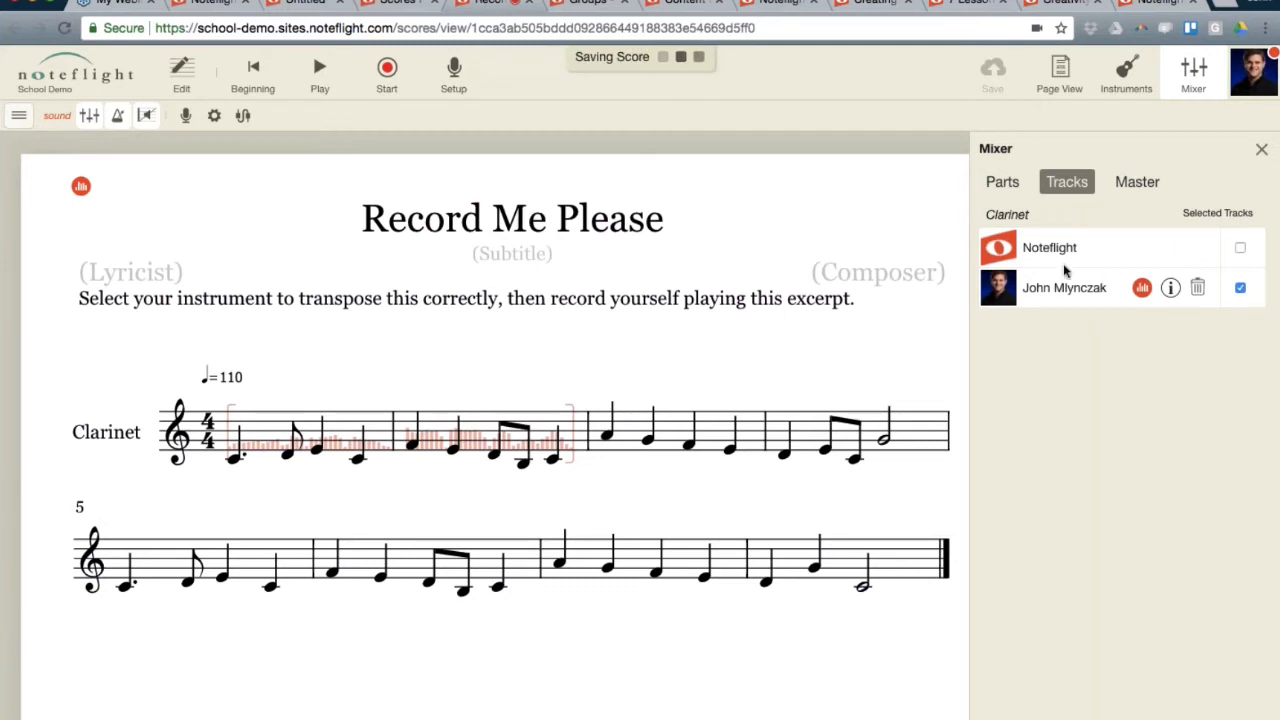
click(186, 70)
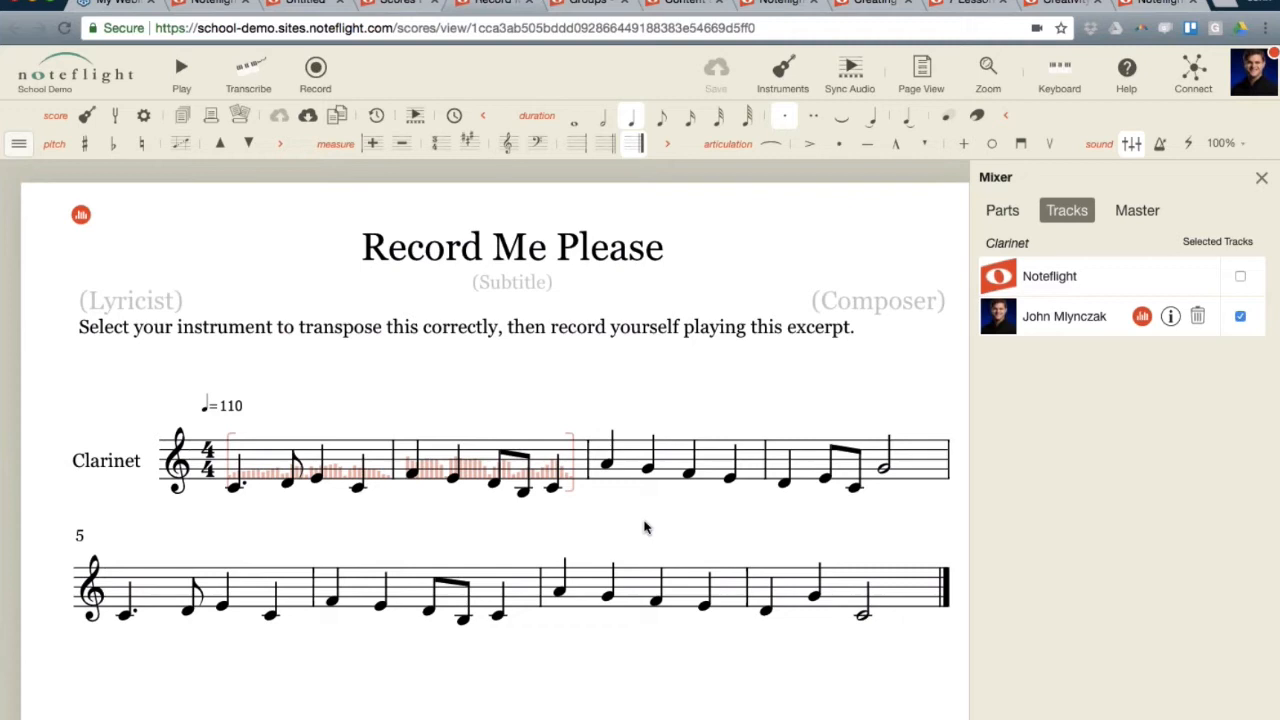
click(1261, 177)
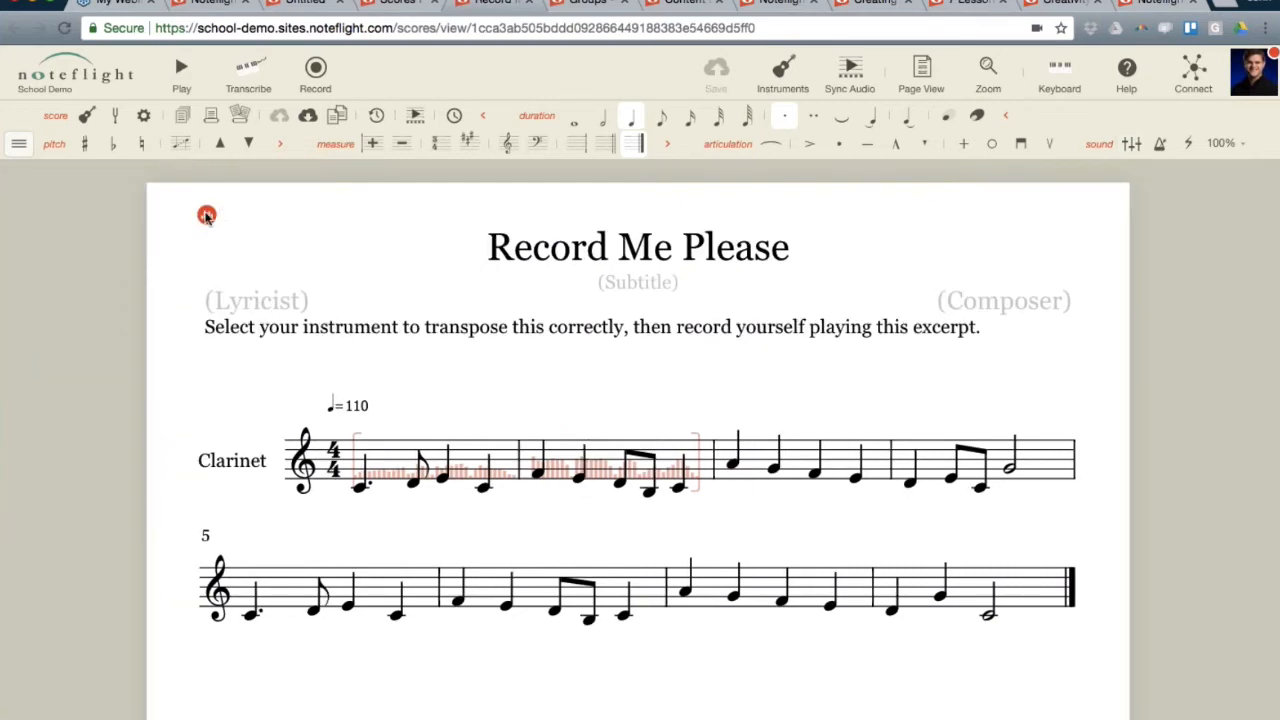
Play back the recorded Clarinet track in recording mode and return the playhead to the beginning of the score.
click(315, 67)
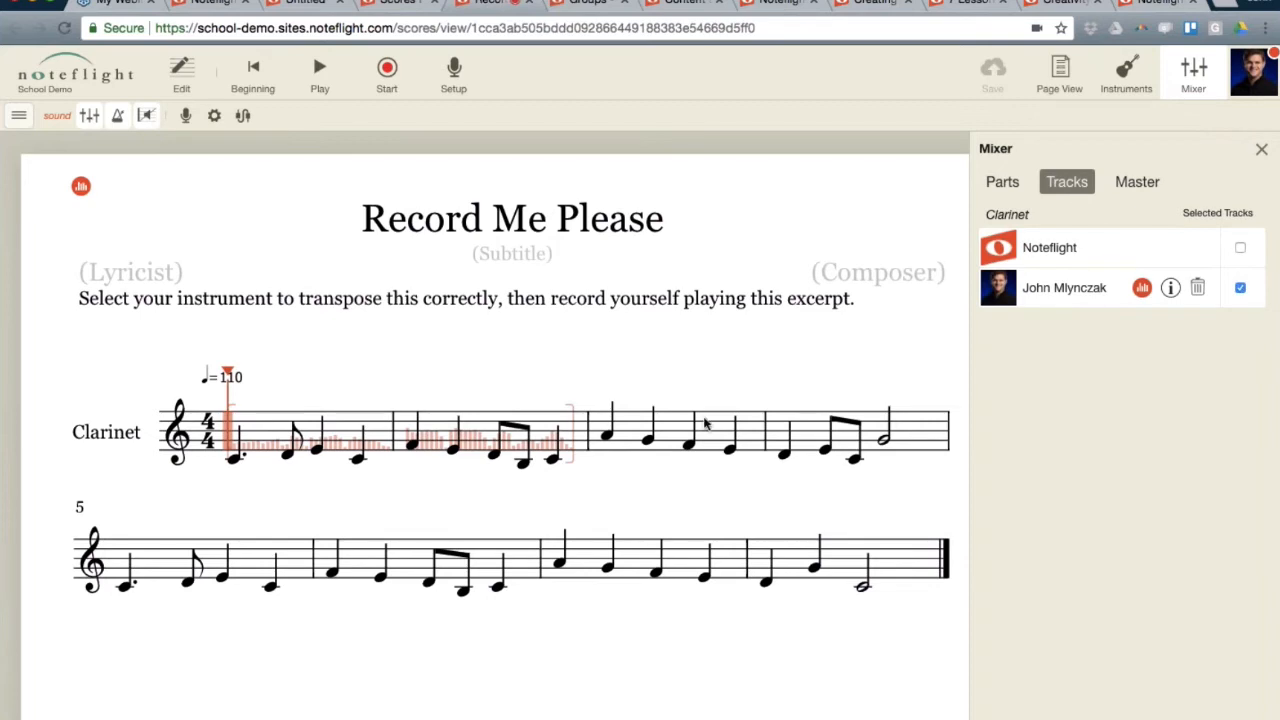
click(1240, 248)
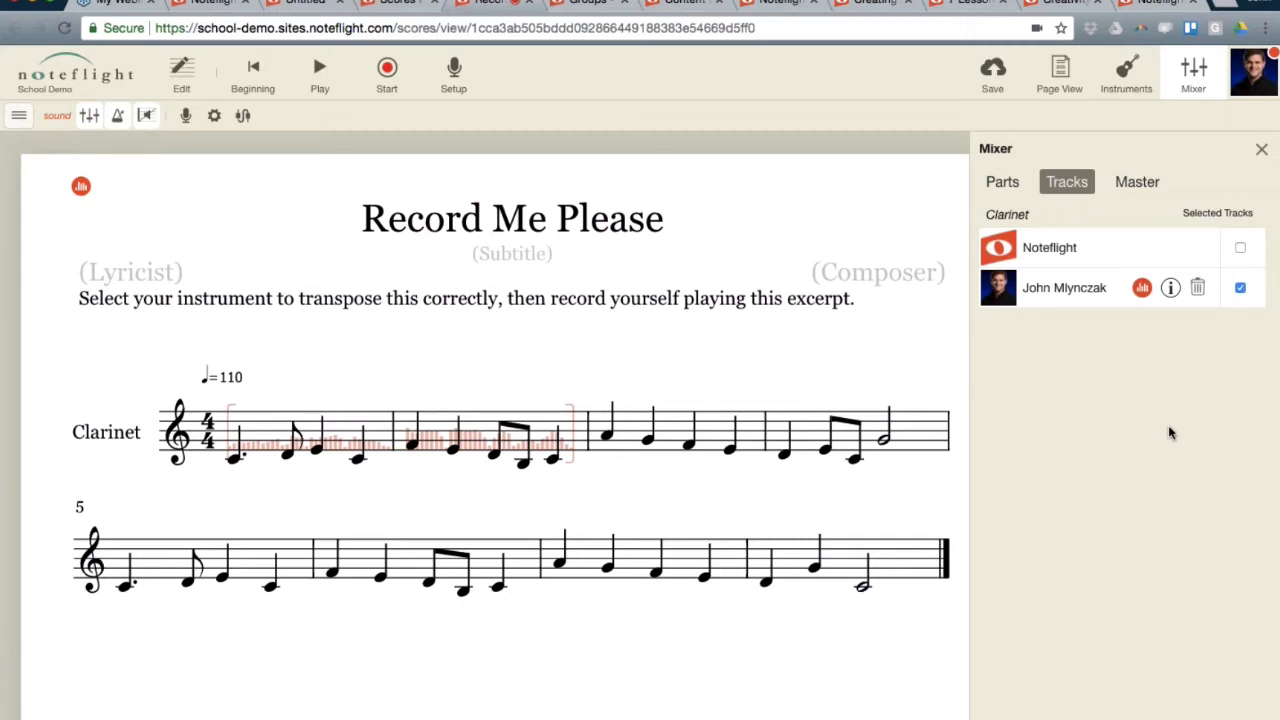
click(320, 68)
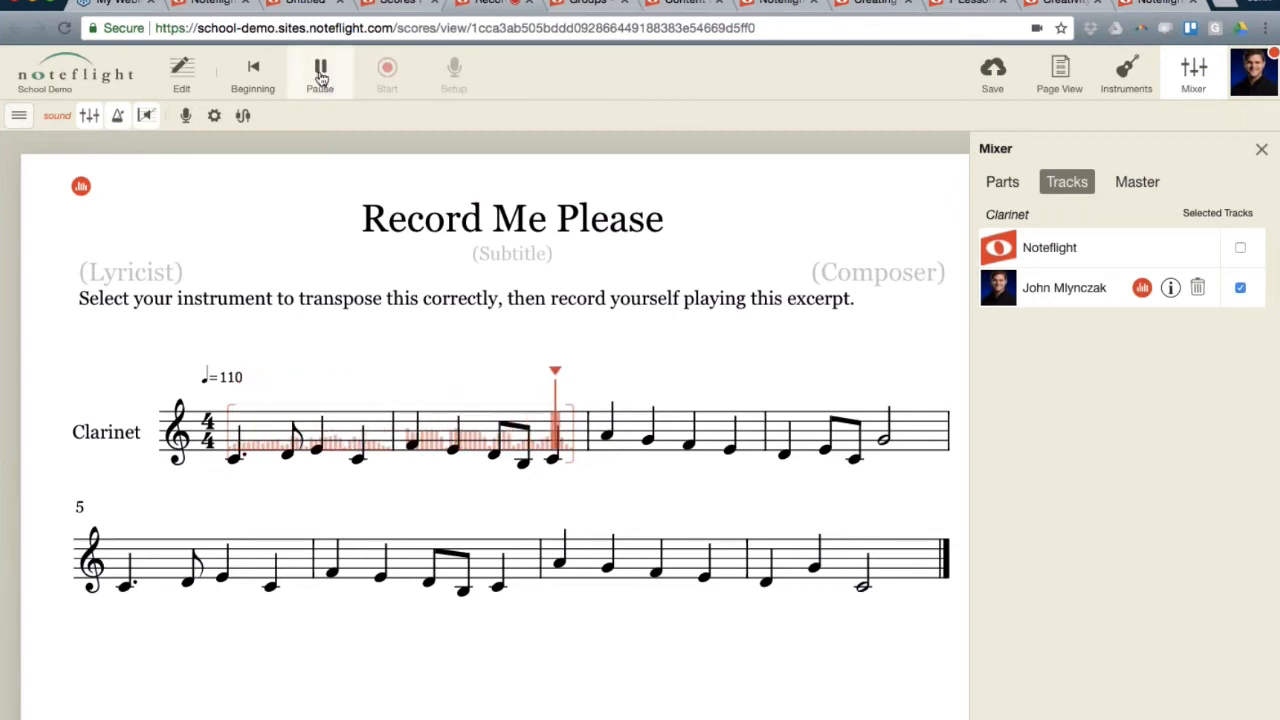
click(320, 72)
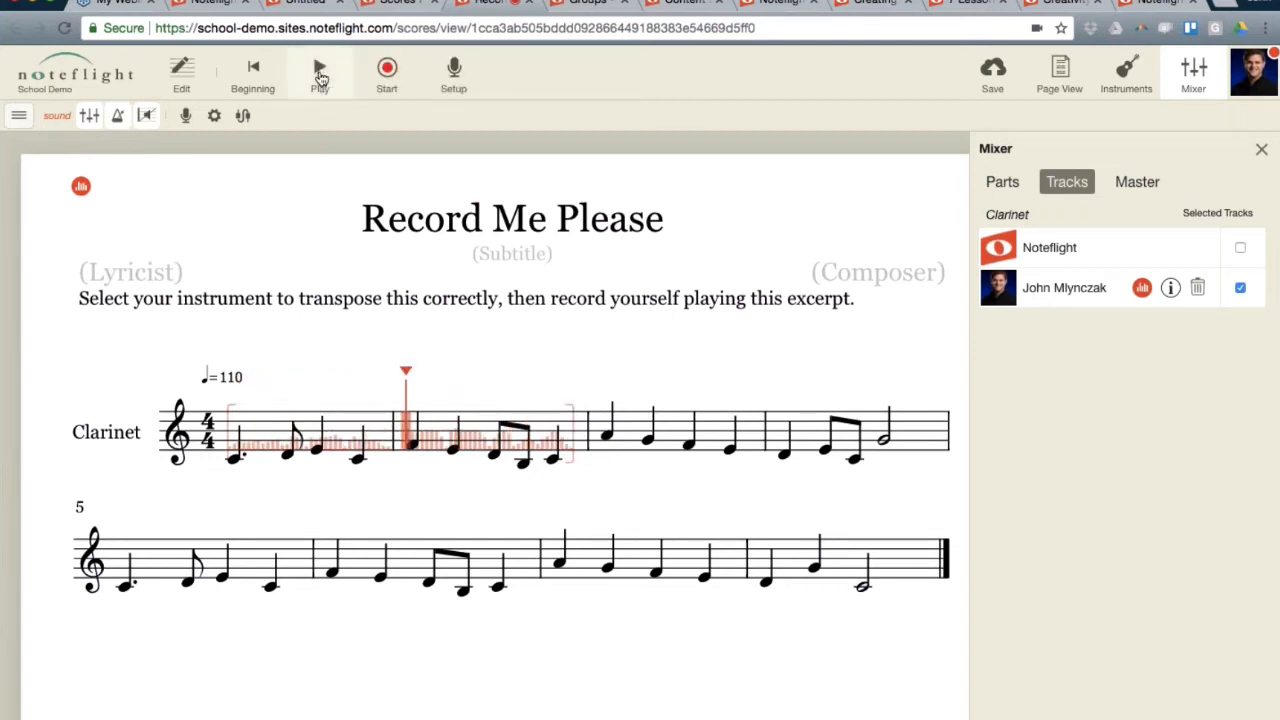
click(253, 76)
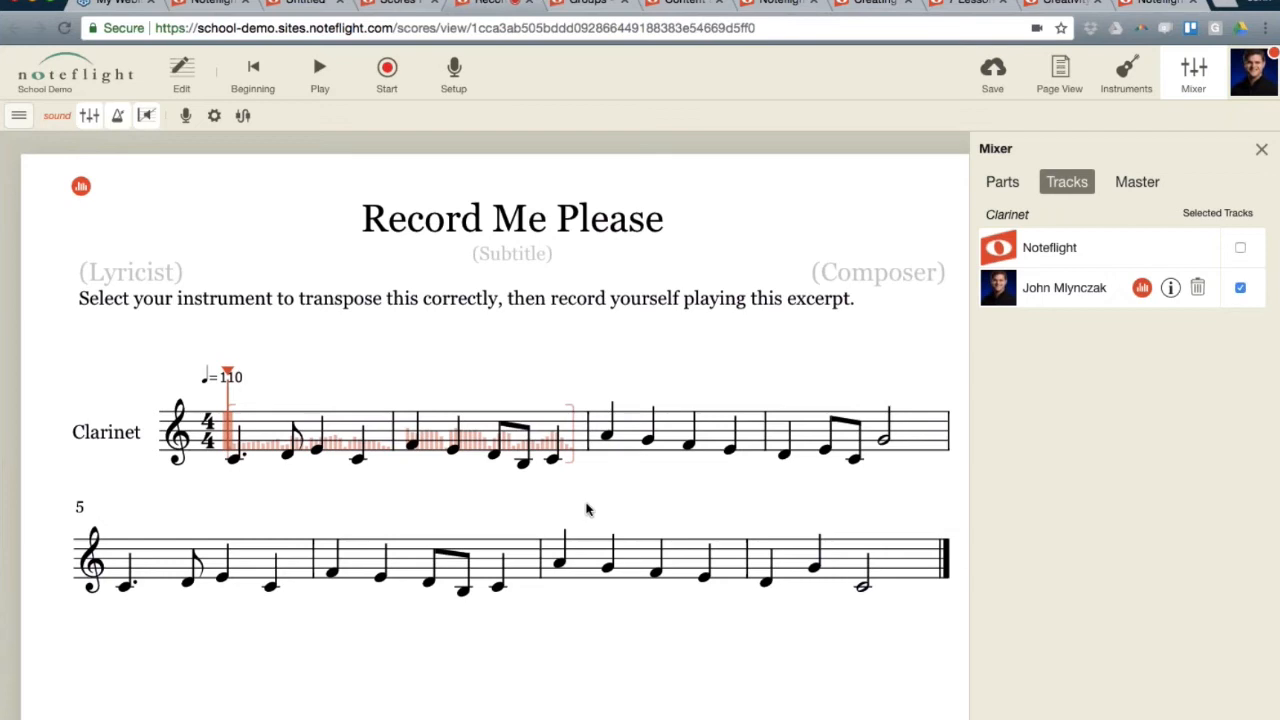
Save the Record Me Please score from recording mode and leave the mixer closed.
click(1261, 148)
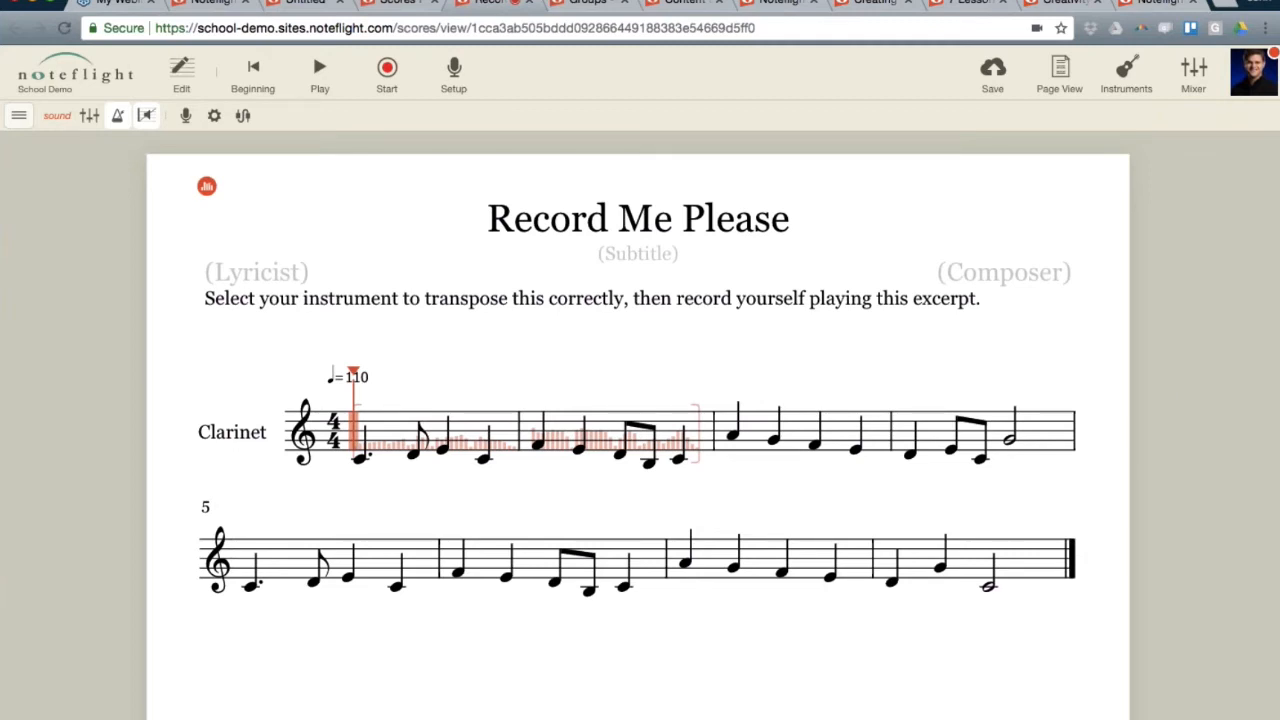
click(1193, 72)
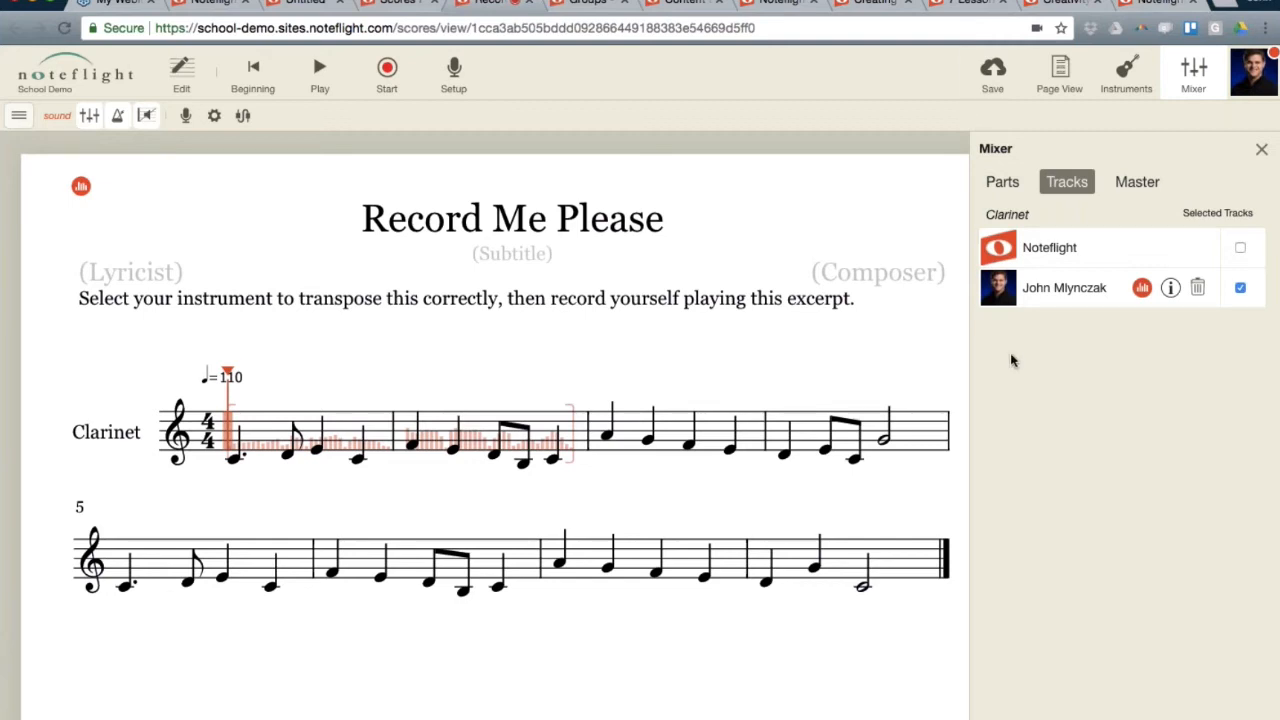
click(993, 70)
click(1261, 148)
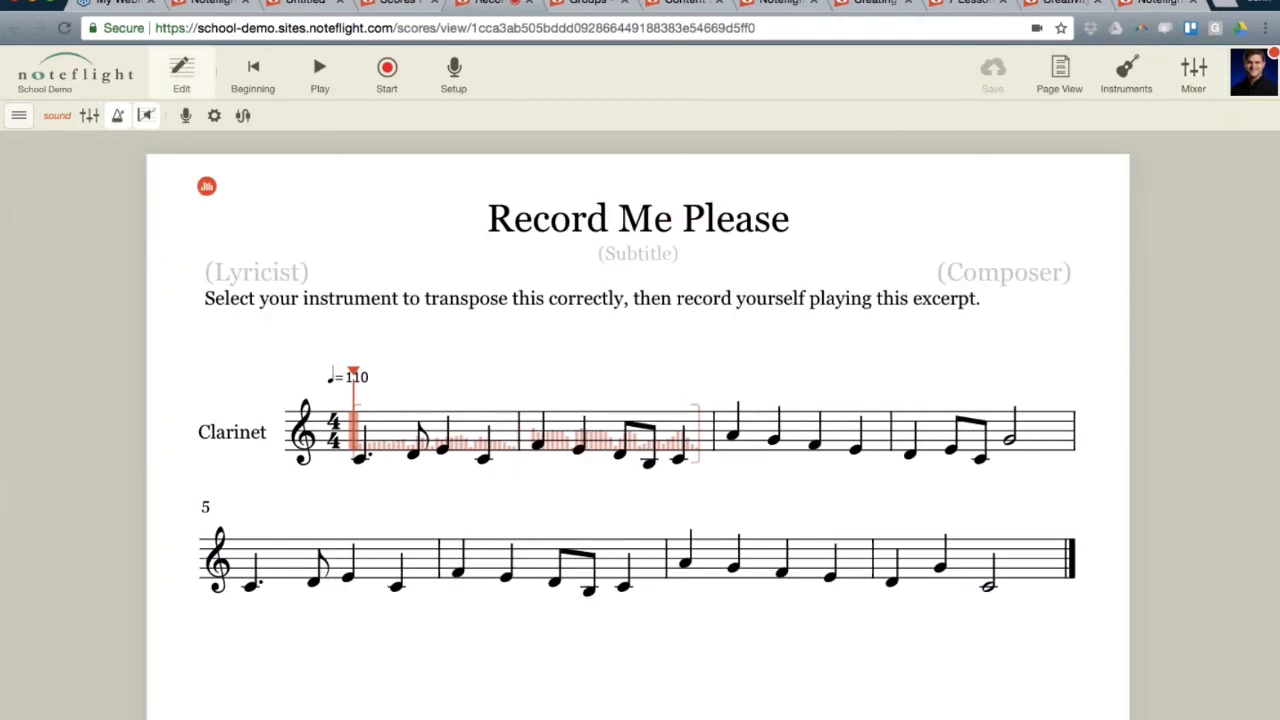
Return the score to edit mode and bring up the full list of notation tools with the text commands.
click(181, 72)
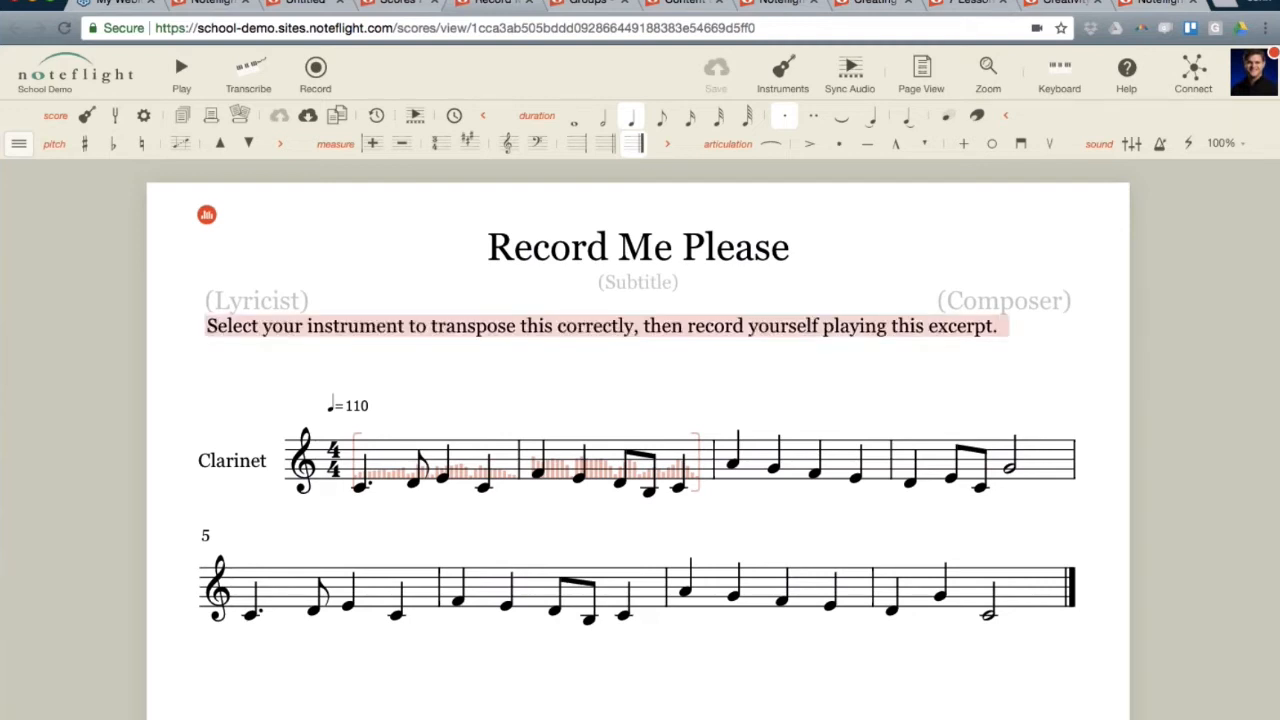
click(19, 145)
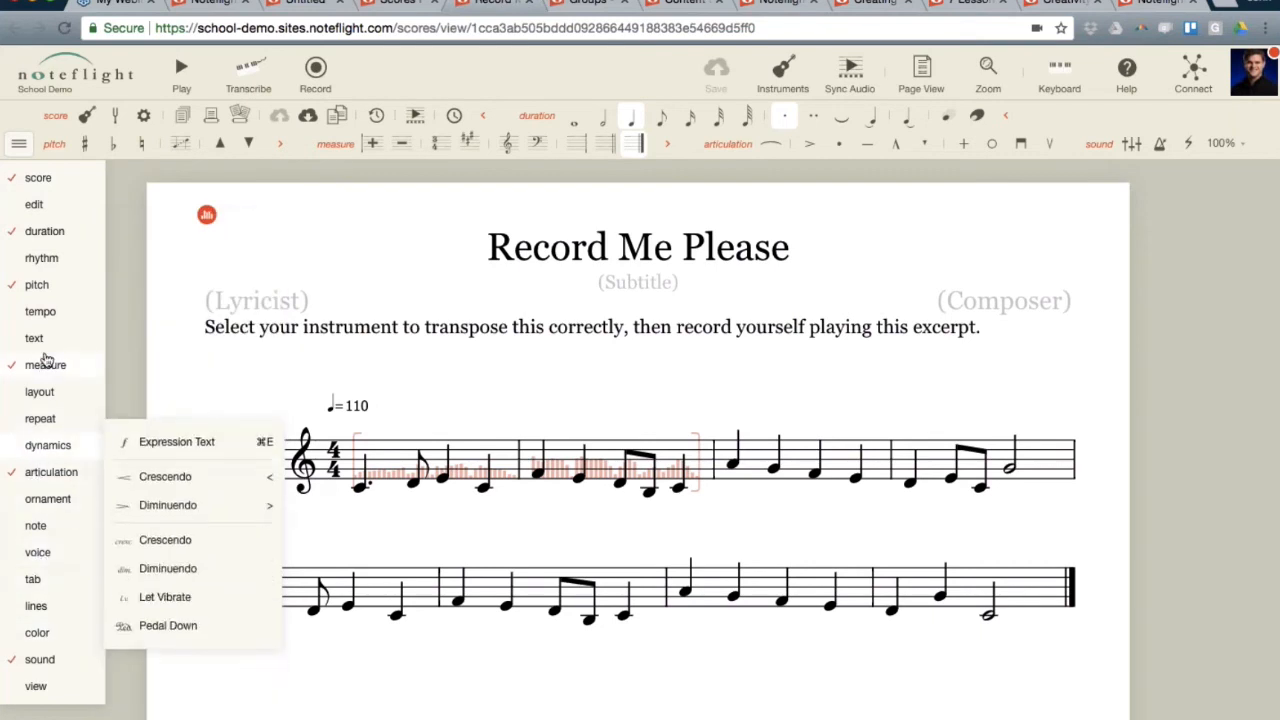
mouse_move(34, 345)
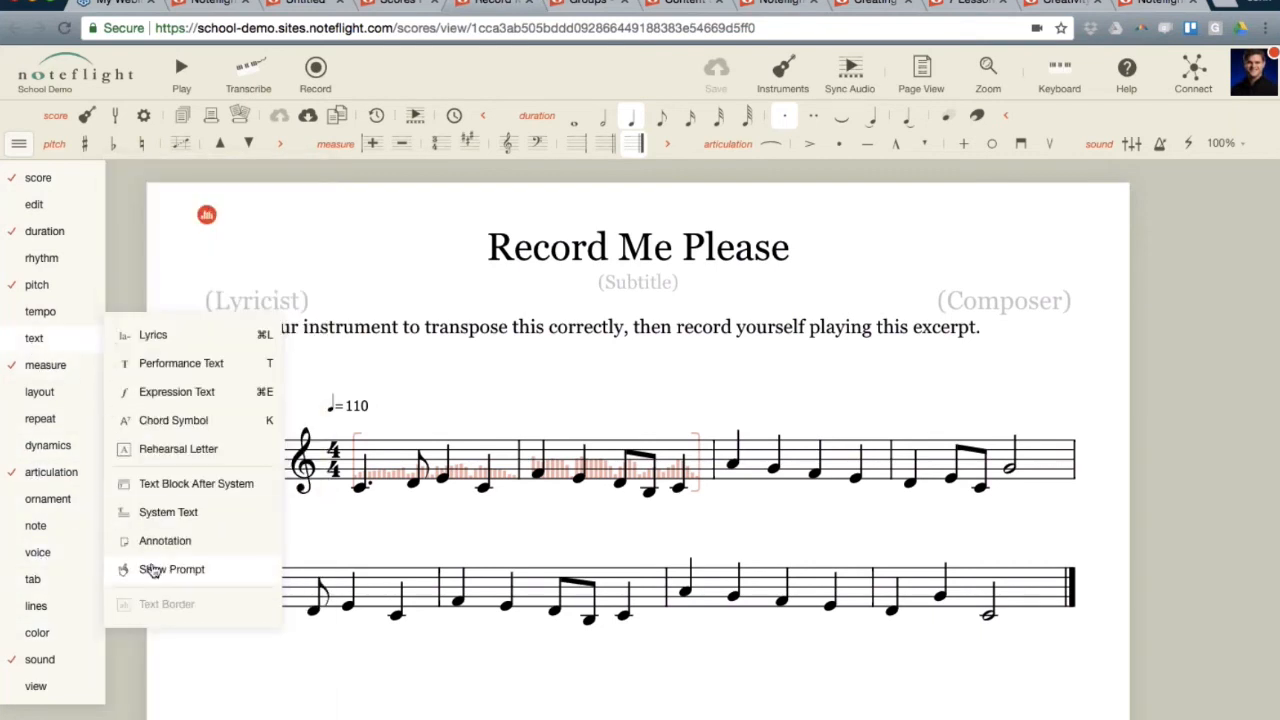
click(149, 571)
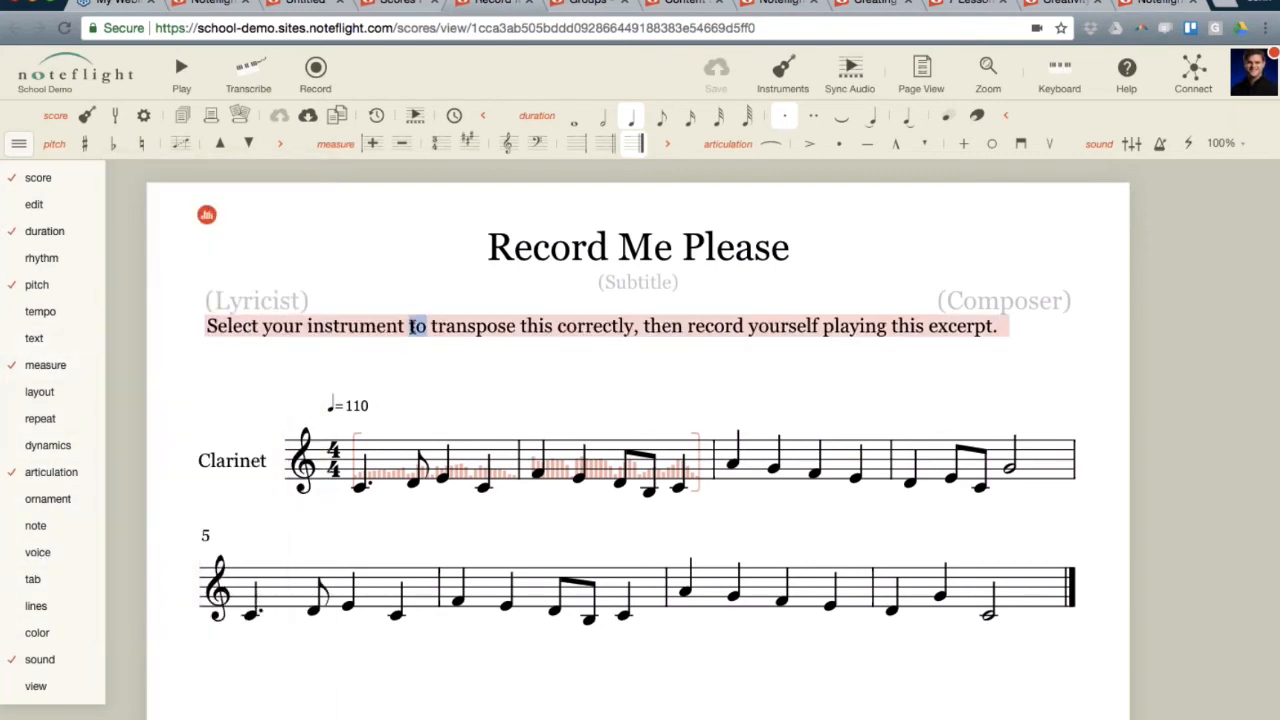
Append "Then, share with your section group and comment on 2 other recordings." to the instruction text above the staff.
click(998, 328)
key(Escape)
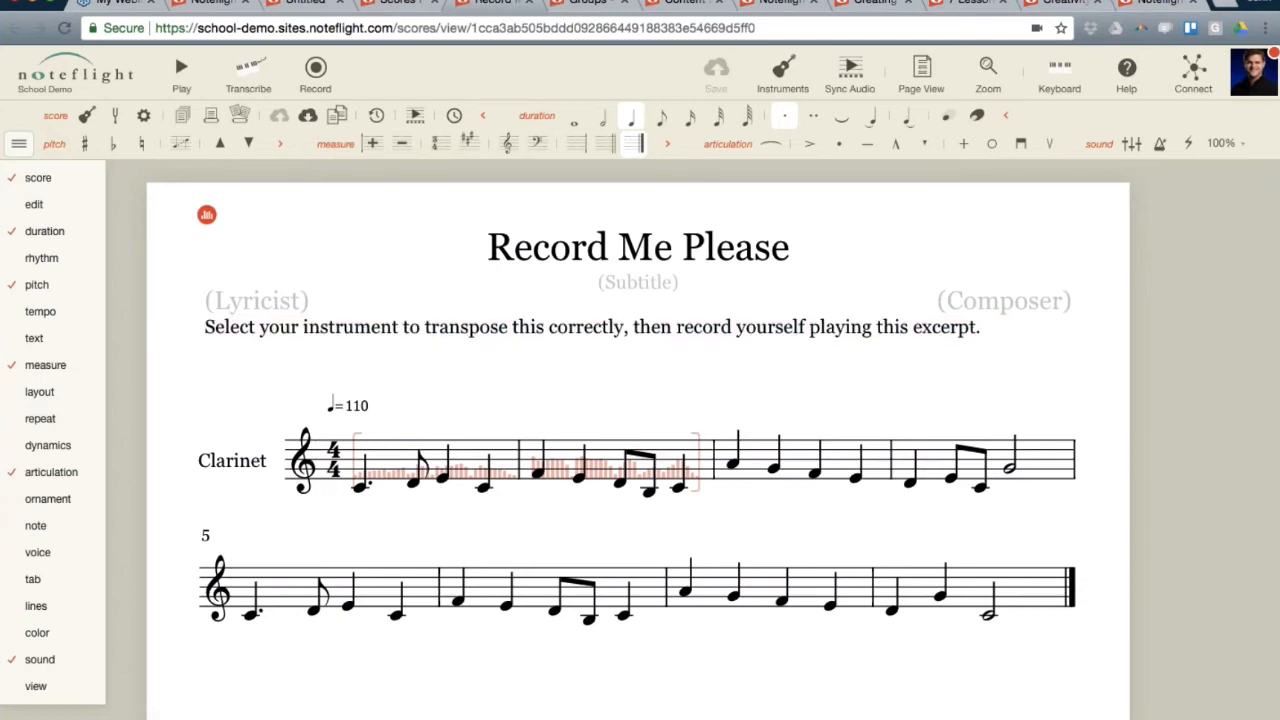
double_click(965, 326)
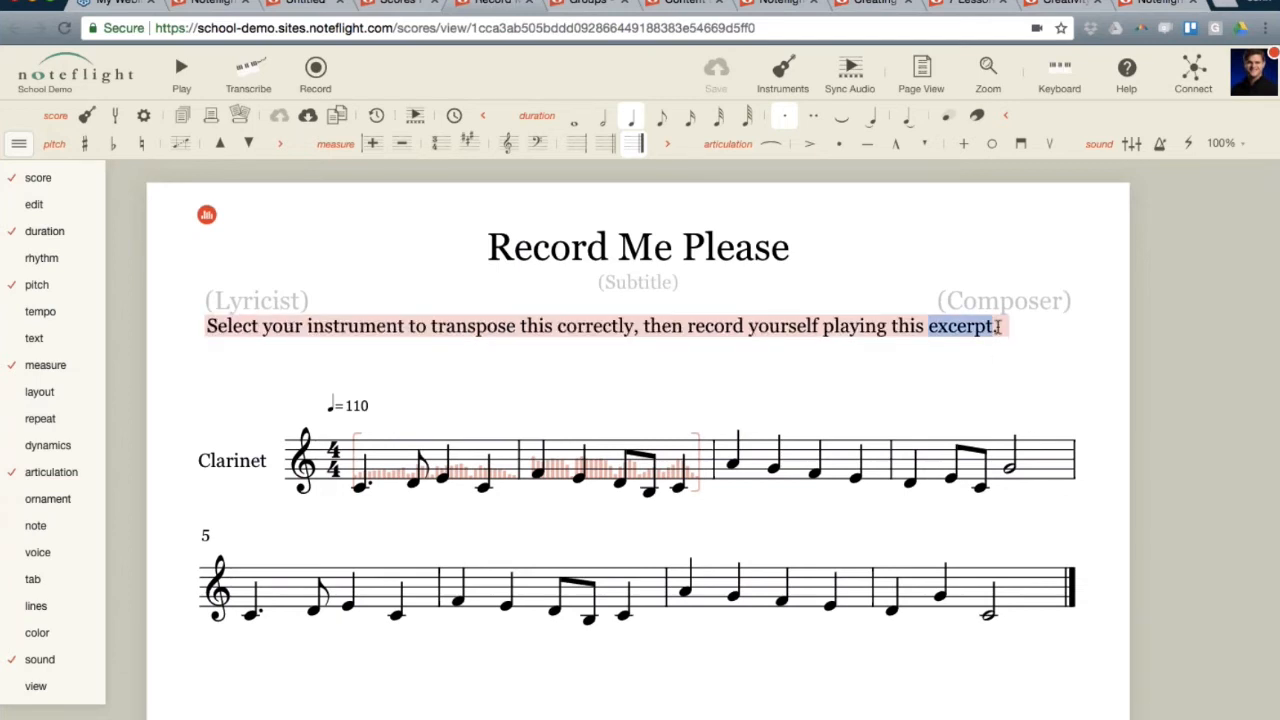
click(998, 326)
text(Then)
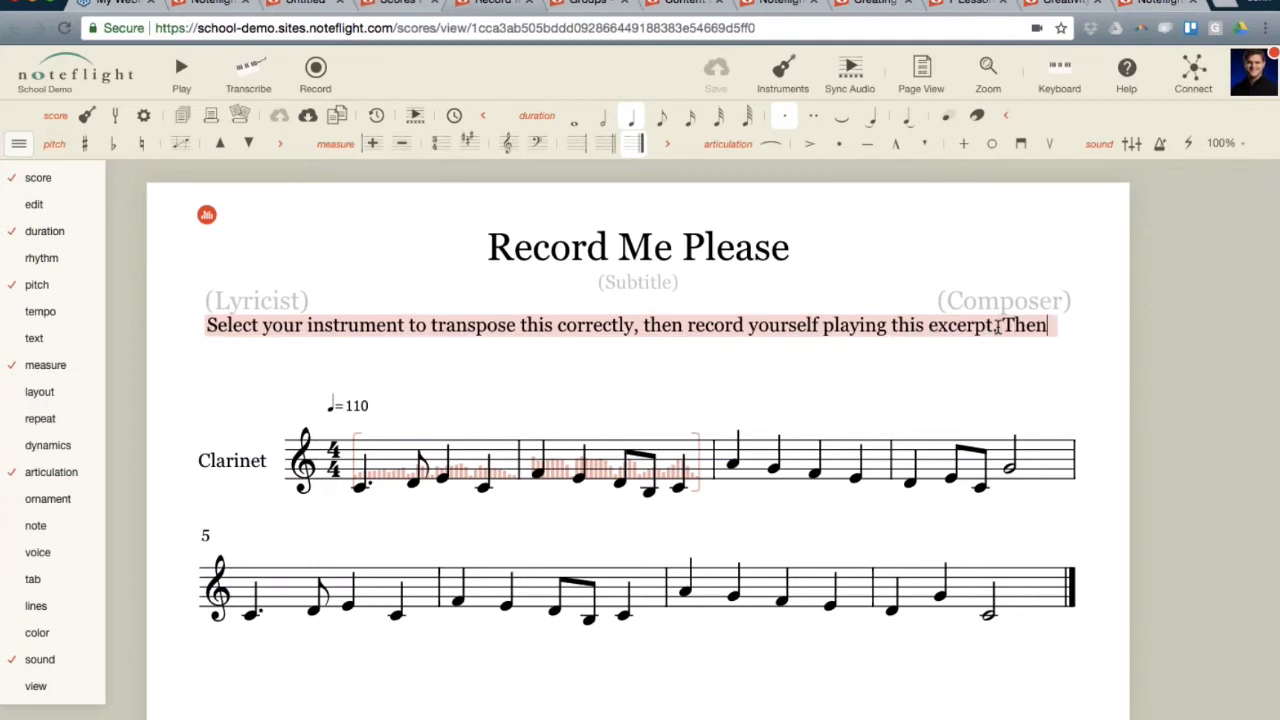
text(, shar)
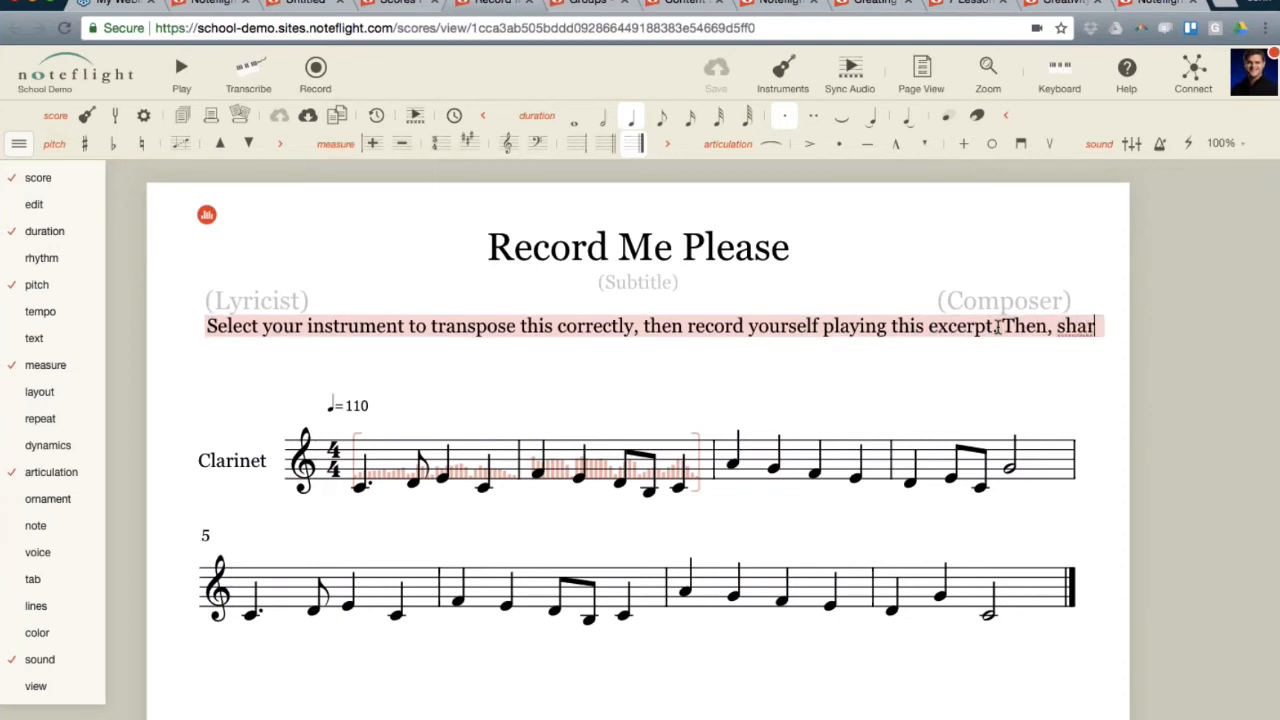
text(e with your sectio)
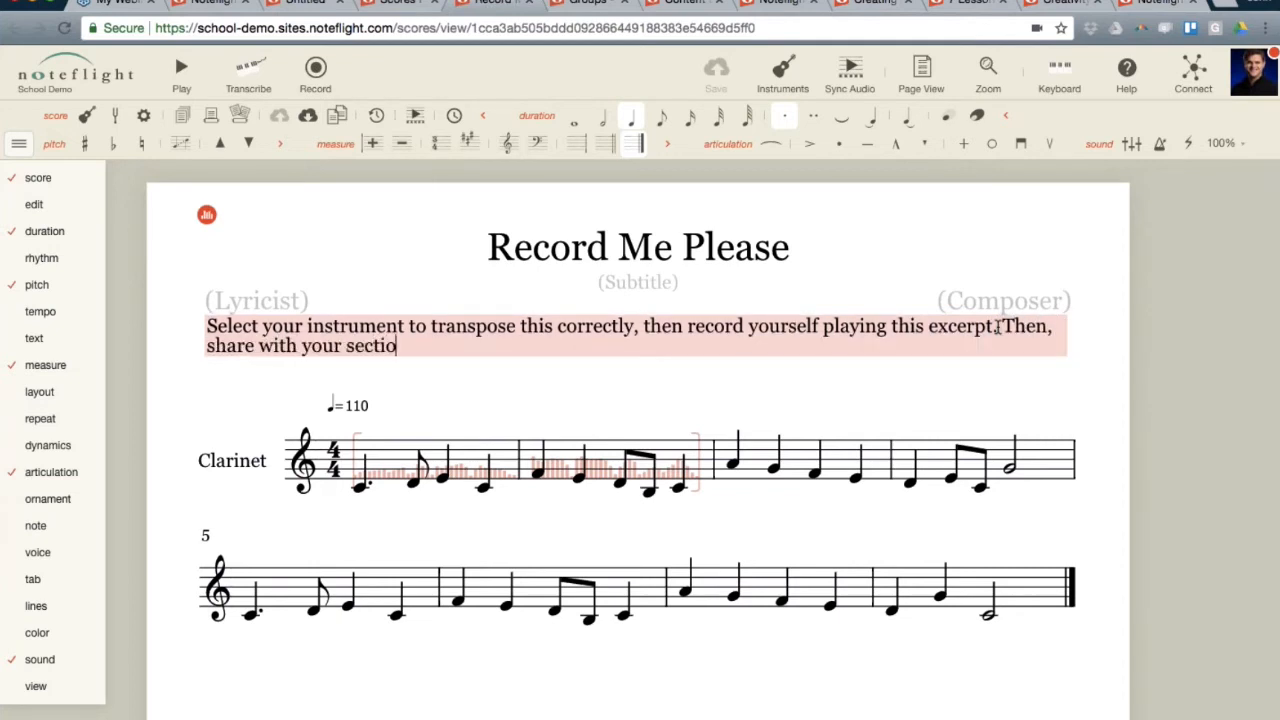
text(n group and)
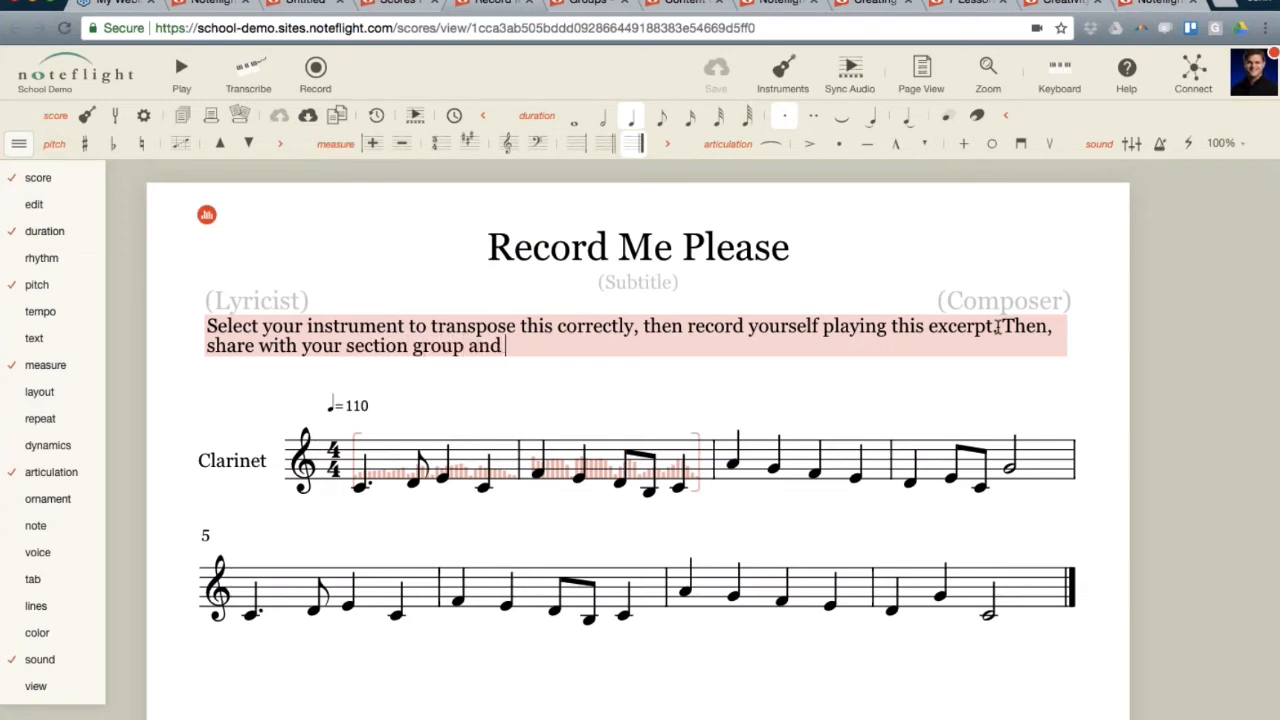
text( comment )
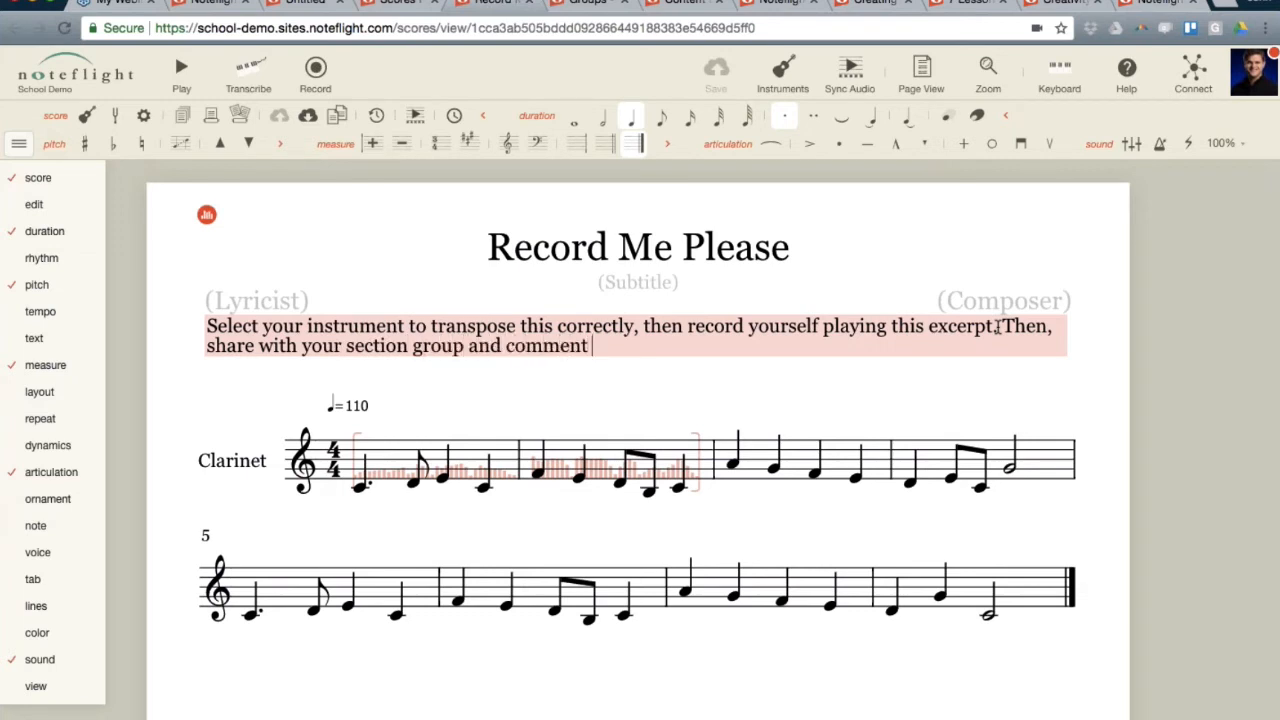
text(on 2 other )
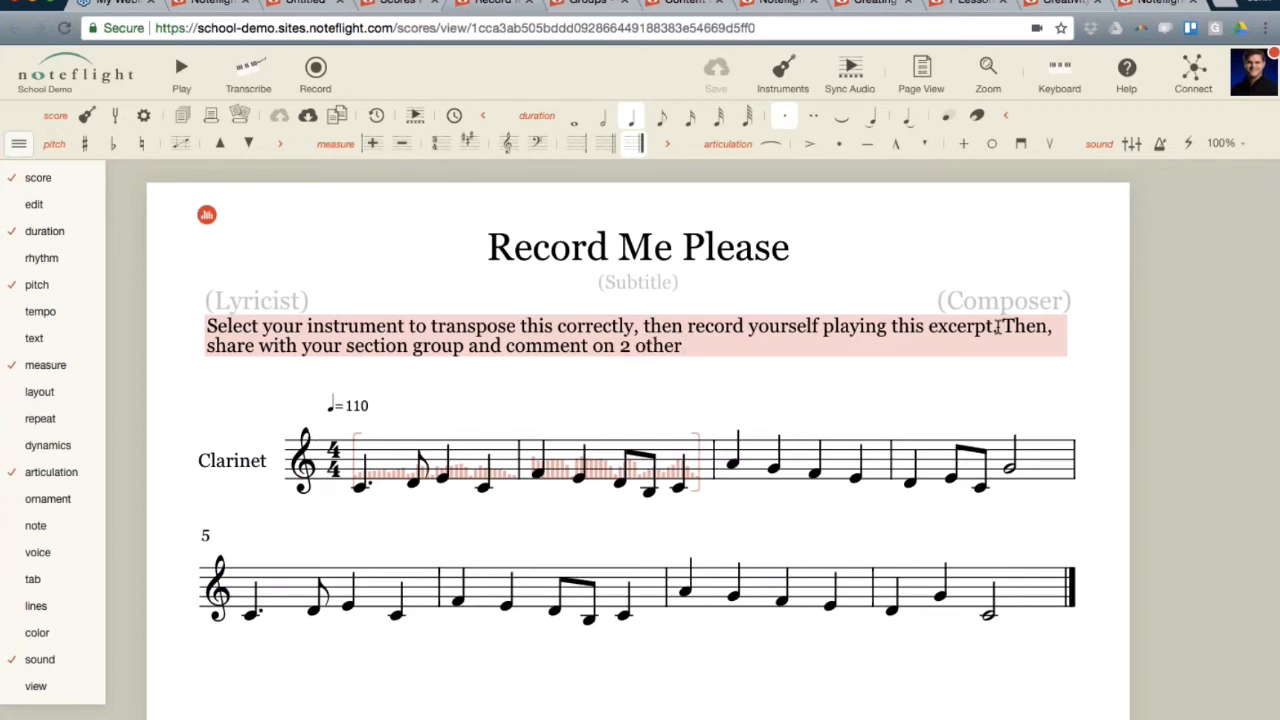
text(recordings.)
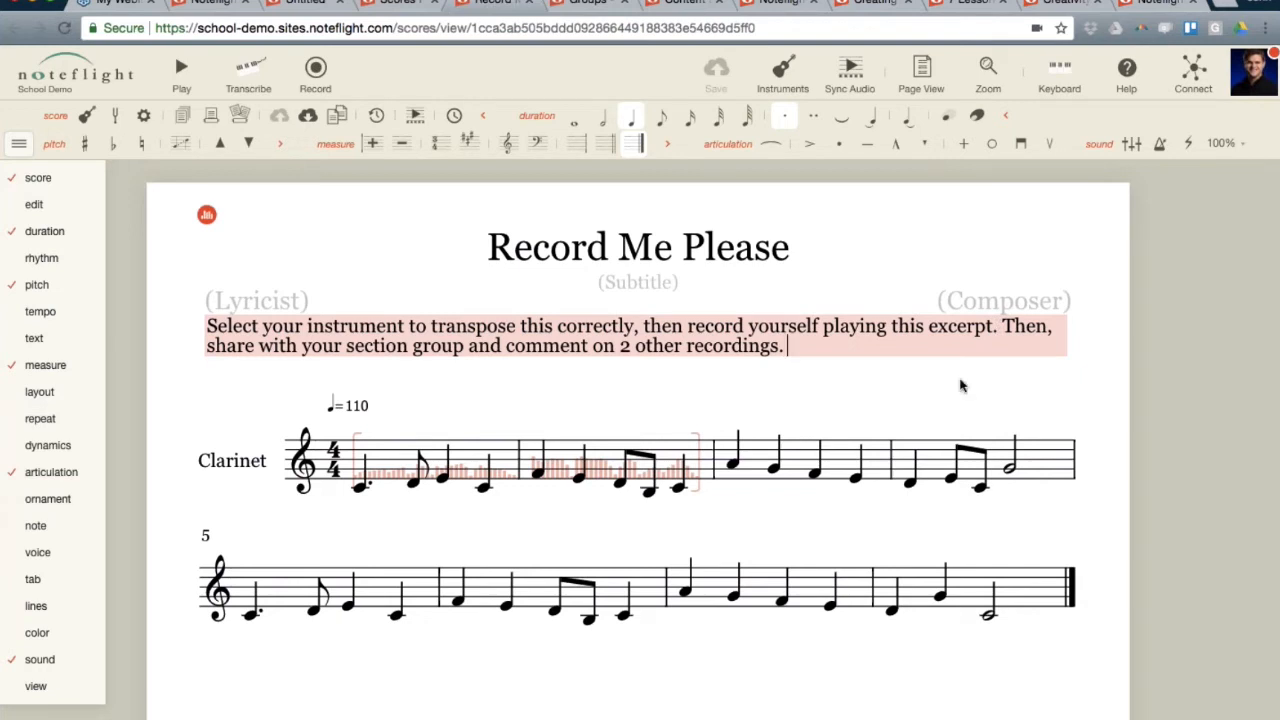
click(960, 386)
Add several lines of filler text below the instructions to demonstrate how the text block pushes the music down.
click(770, 346)
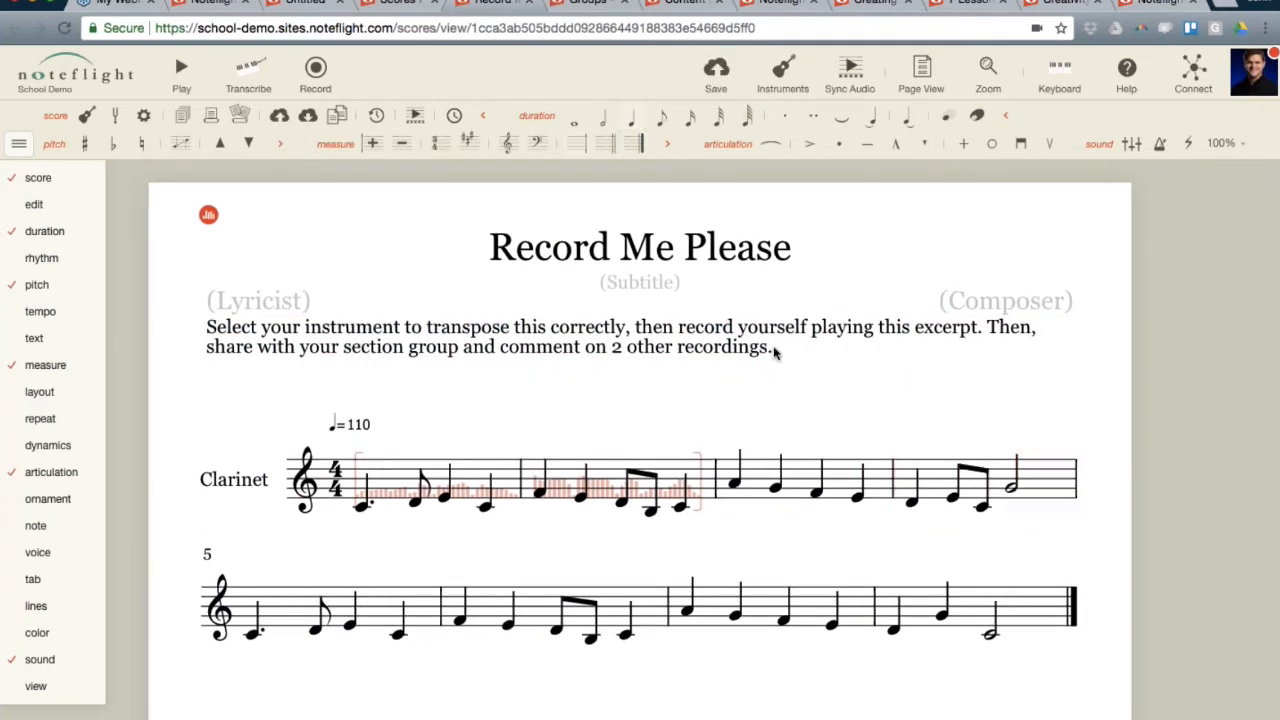
double_click(770, 345)
click(786, 345)
key(Return)
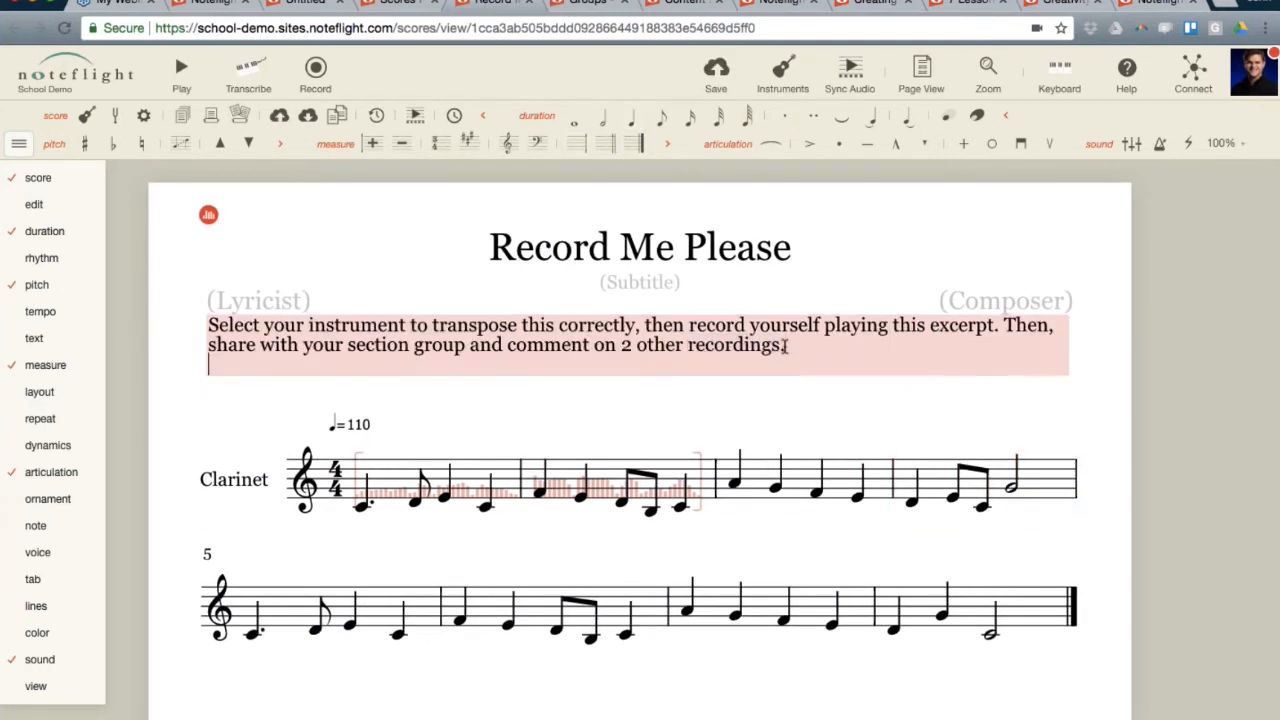
key(Return)
key(Return)
text(e)
key(Return)
key(Return)
text(ety)
key(Return)
text(rthrt)
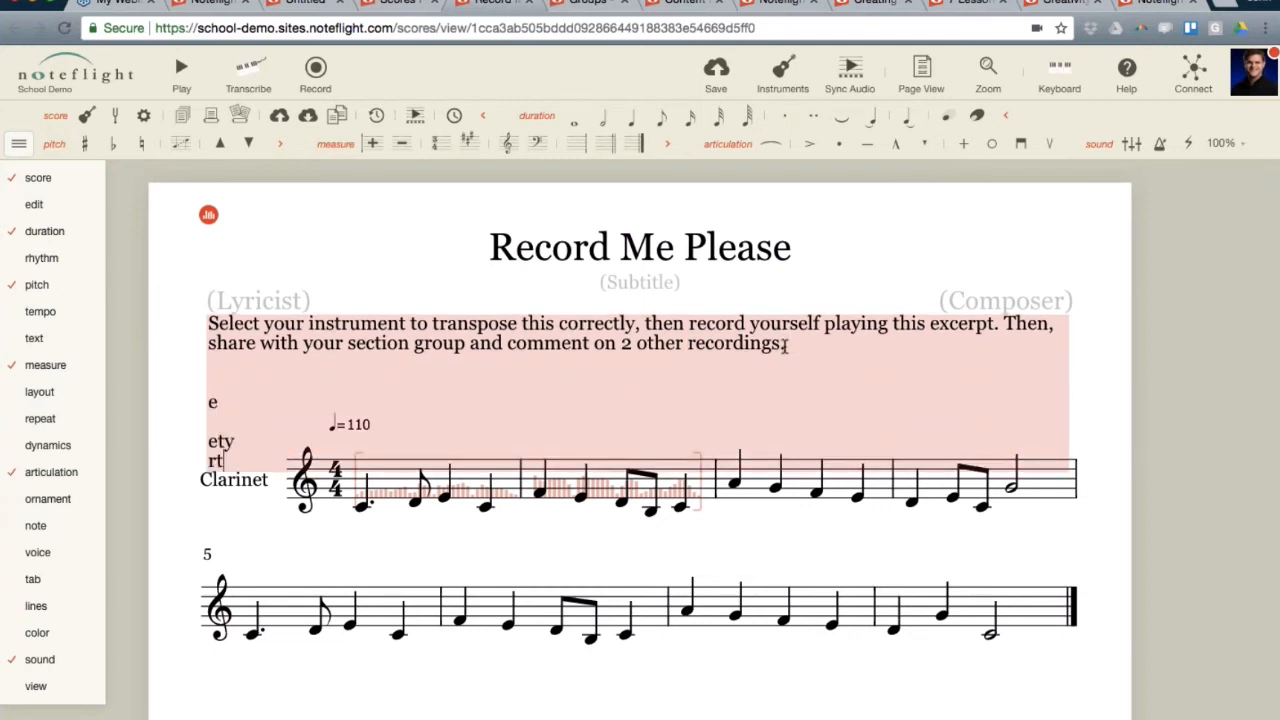
key(Return)
text(drydy)
key(Return)
text(dryudyu)
key(Return)
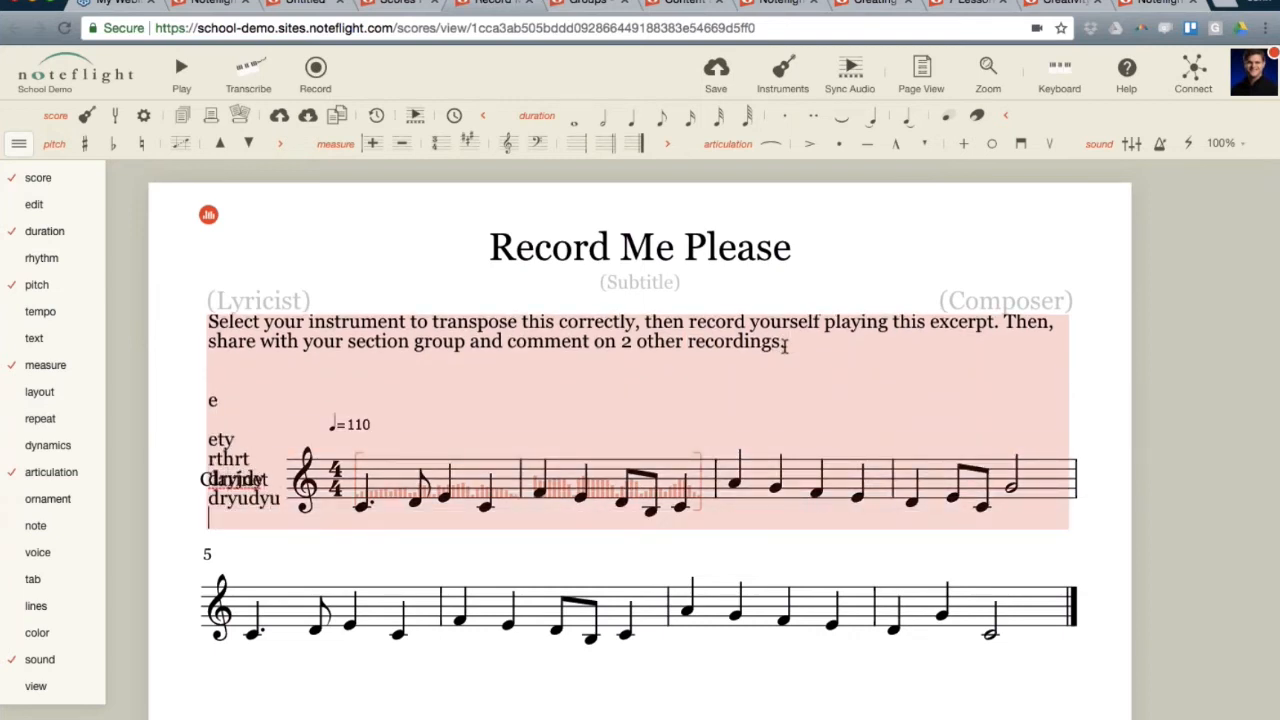
text(ru)
key(Escape)
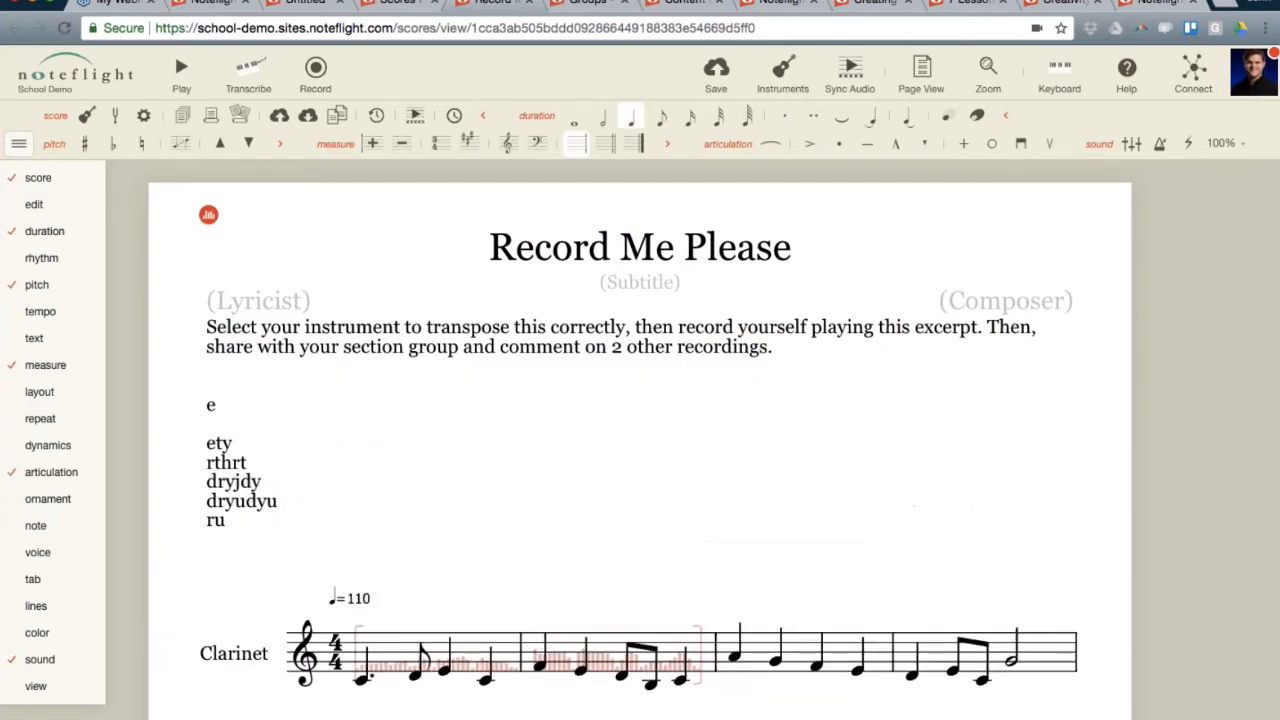
Delete the filler lines from the instruction text block and finish editing the text.
click(314, 457)
drag(228, 519, 207, 399)
key(BackSpace)
key(BackSpace)
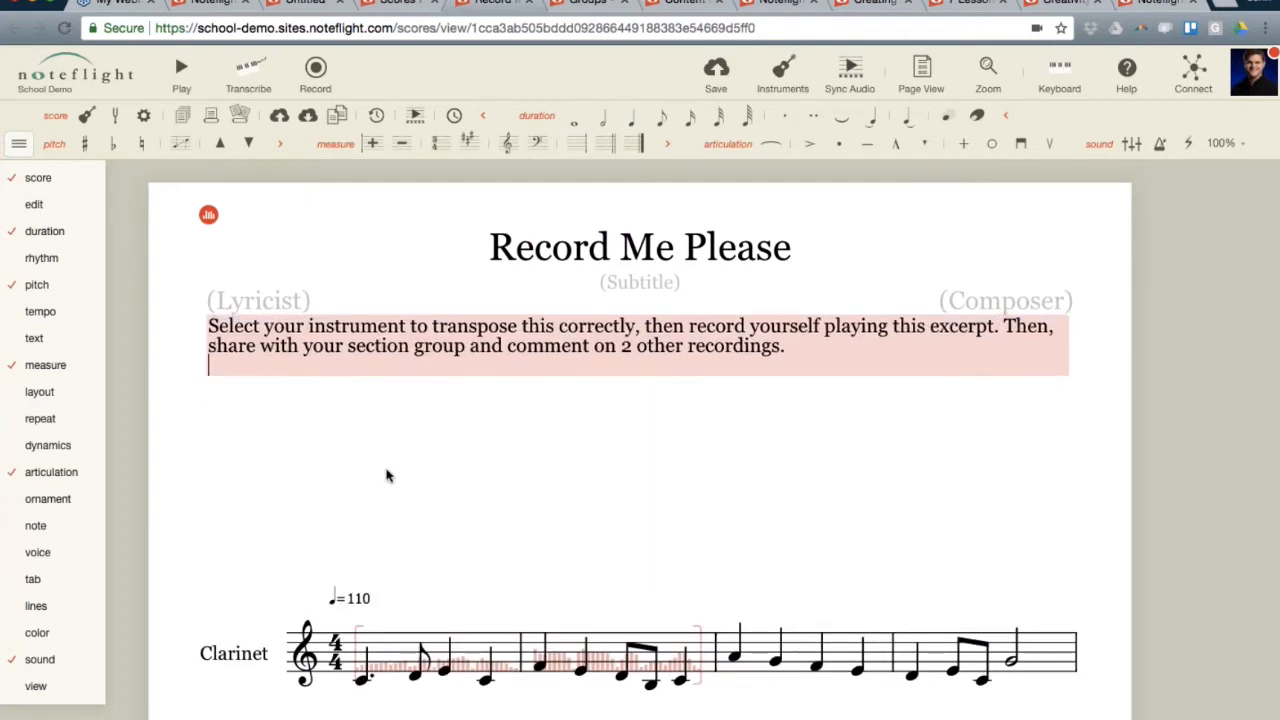
key(Escape)
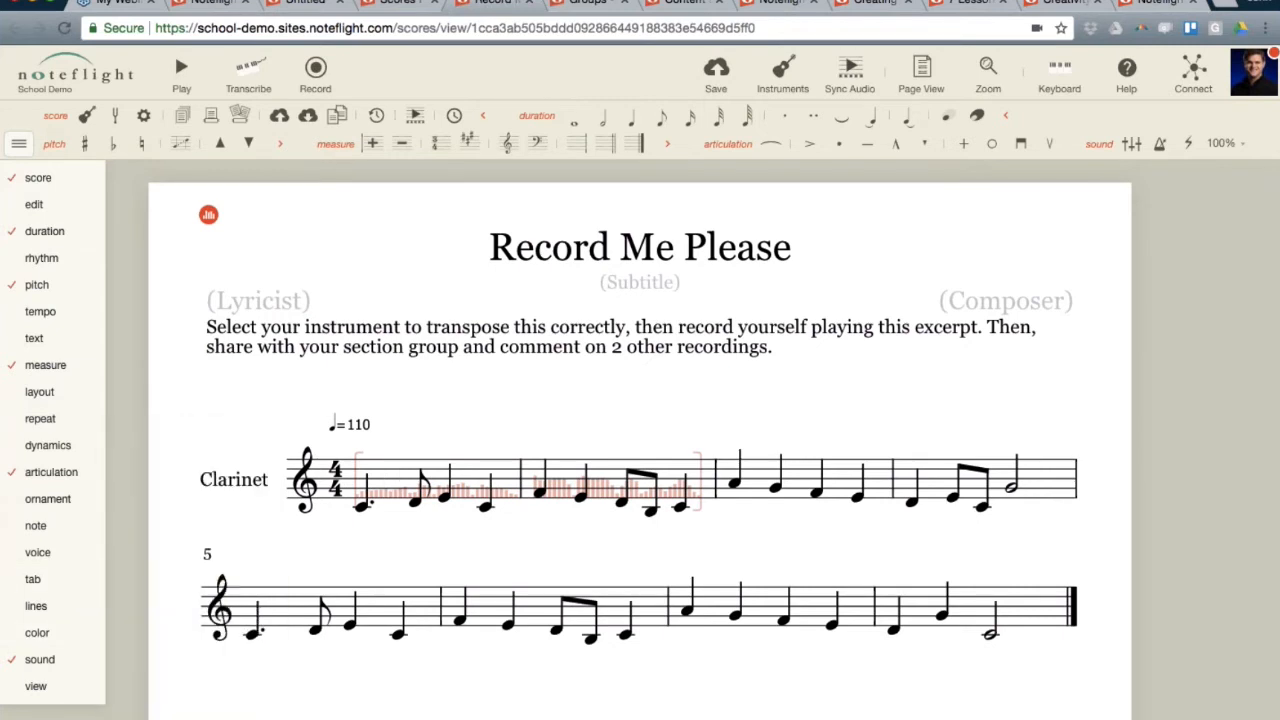
Attach an annotation reading "text" to the first note of measure 3 and close it.
click(735, 483)
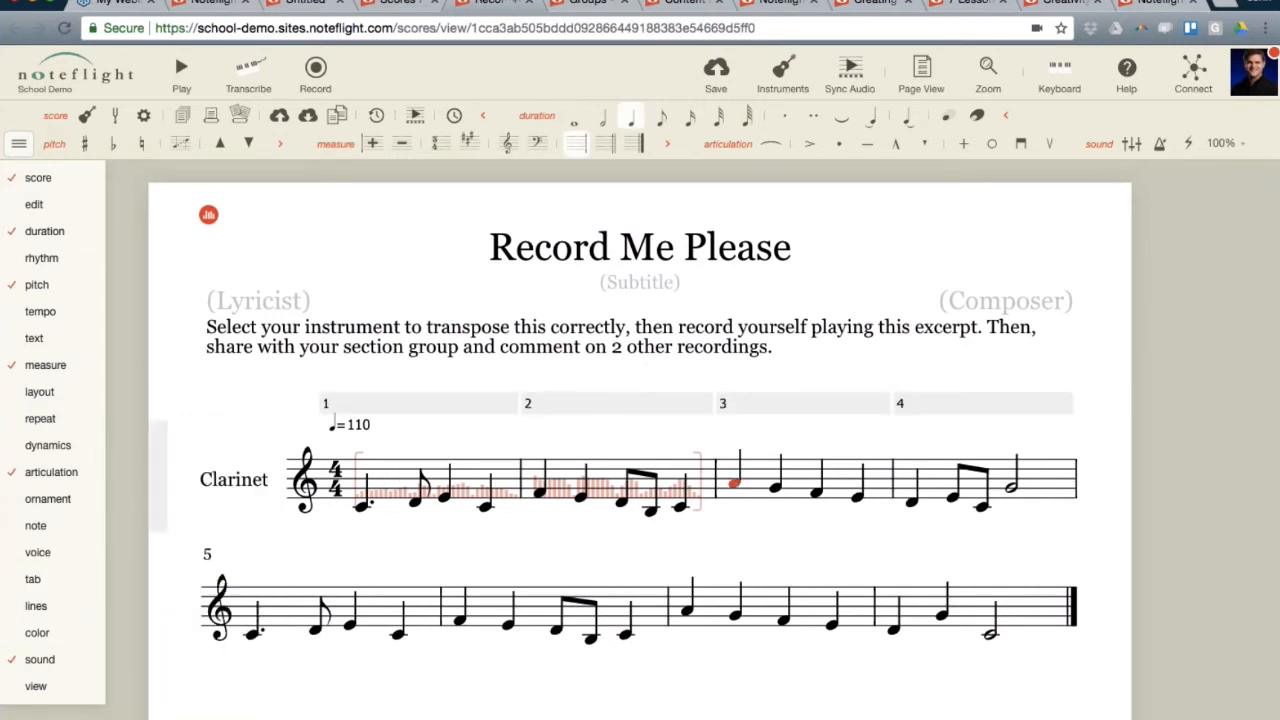
mouse_move(40, 338)
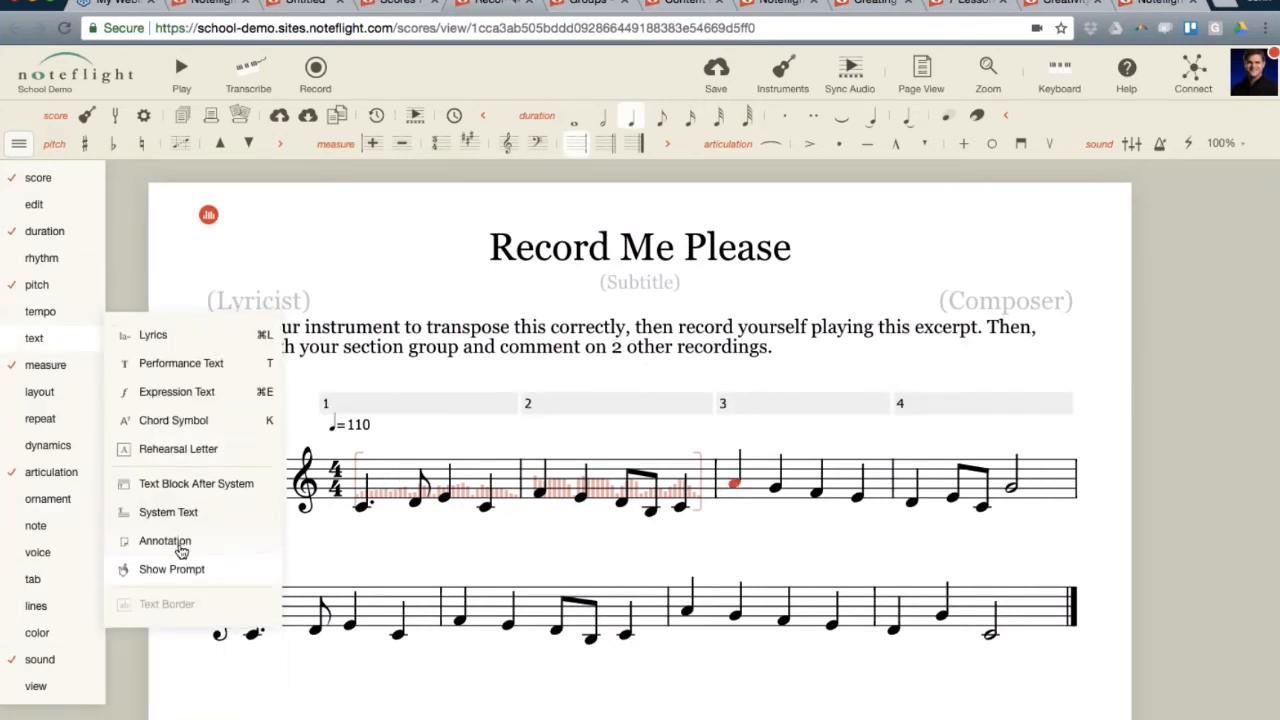
click(178, 541)
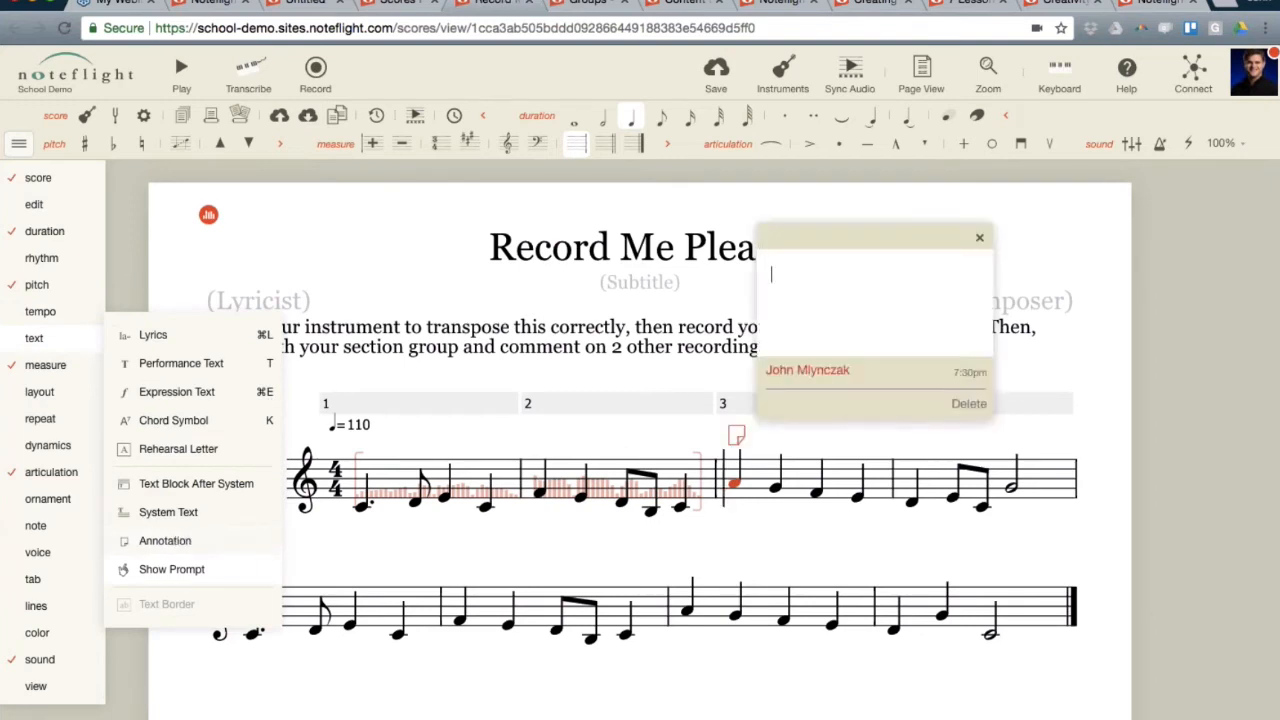
click(812, 282)
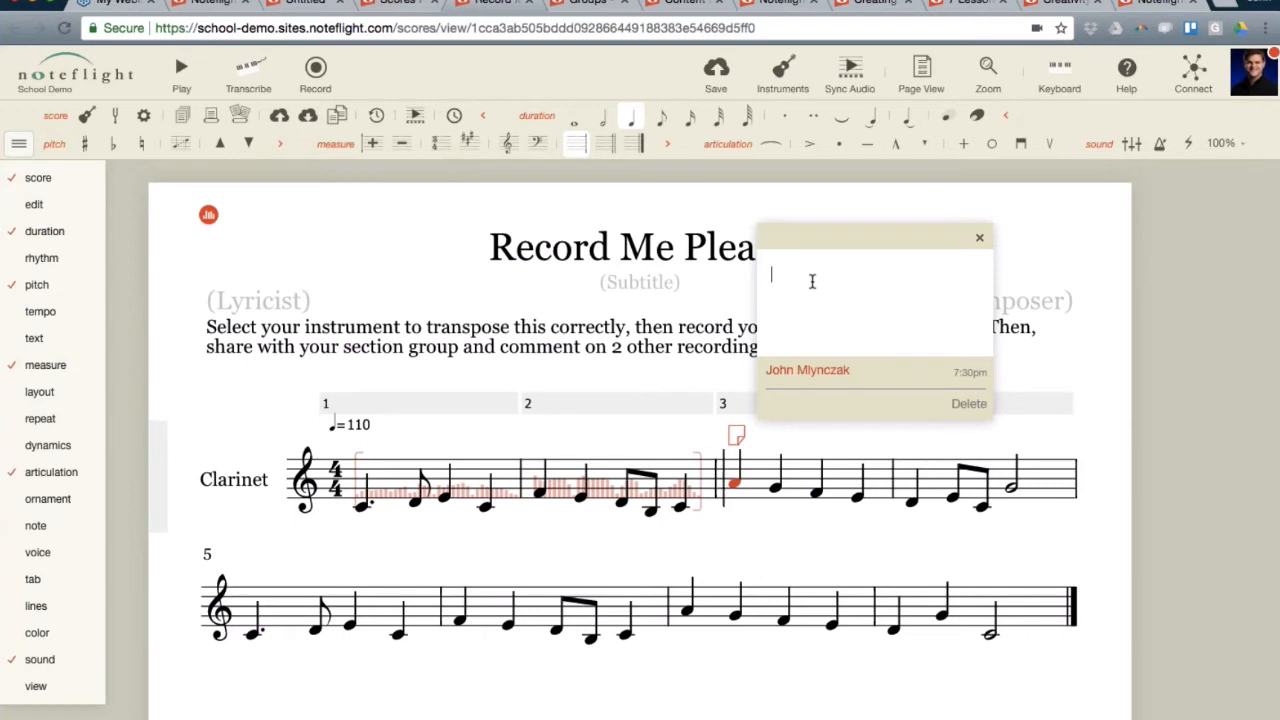
text(text)
click(979, 238)
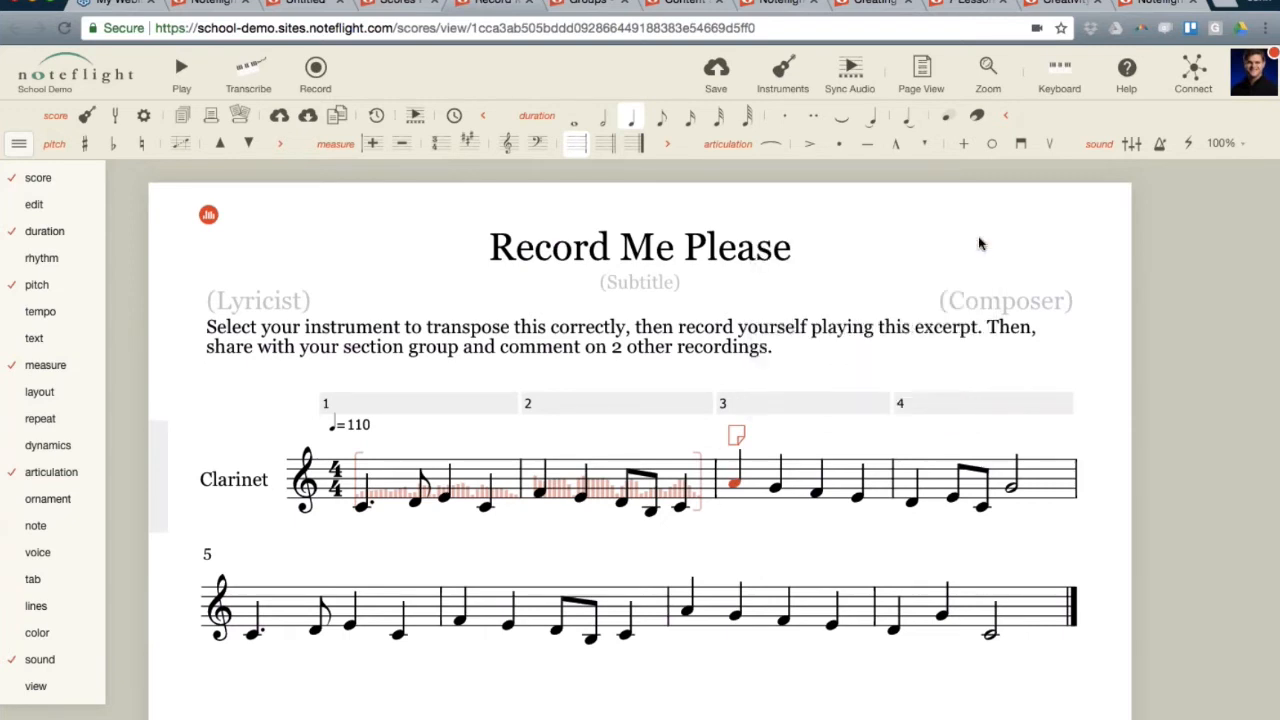
click(735, 437)
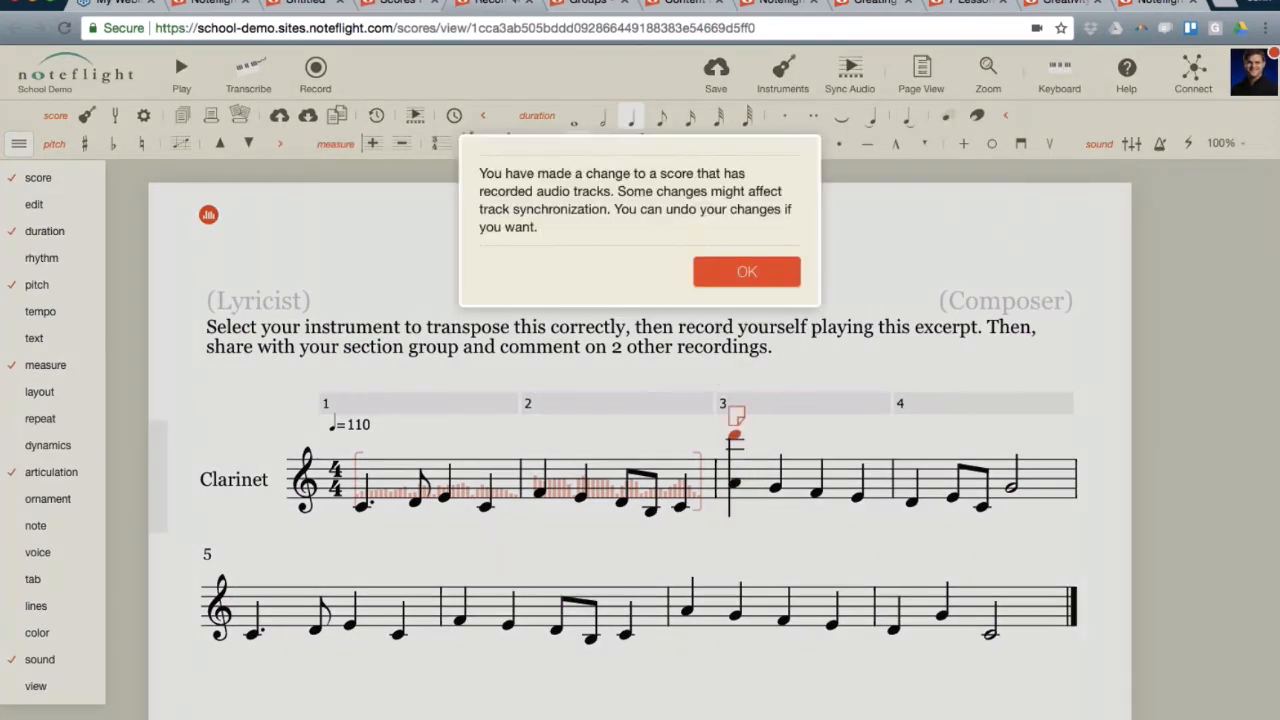
click(746, 272)
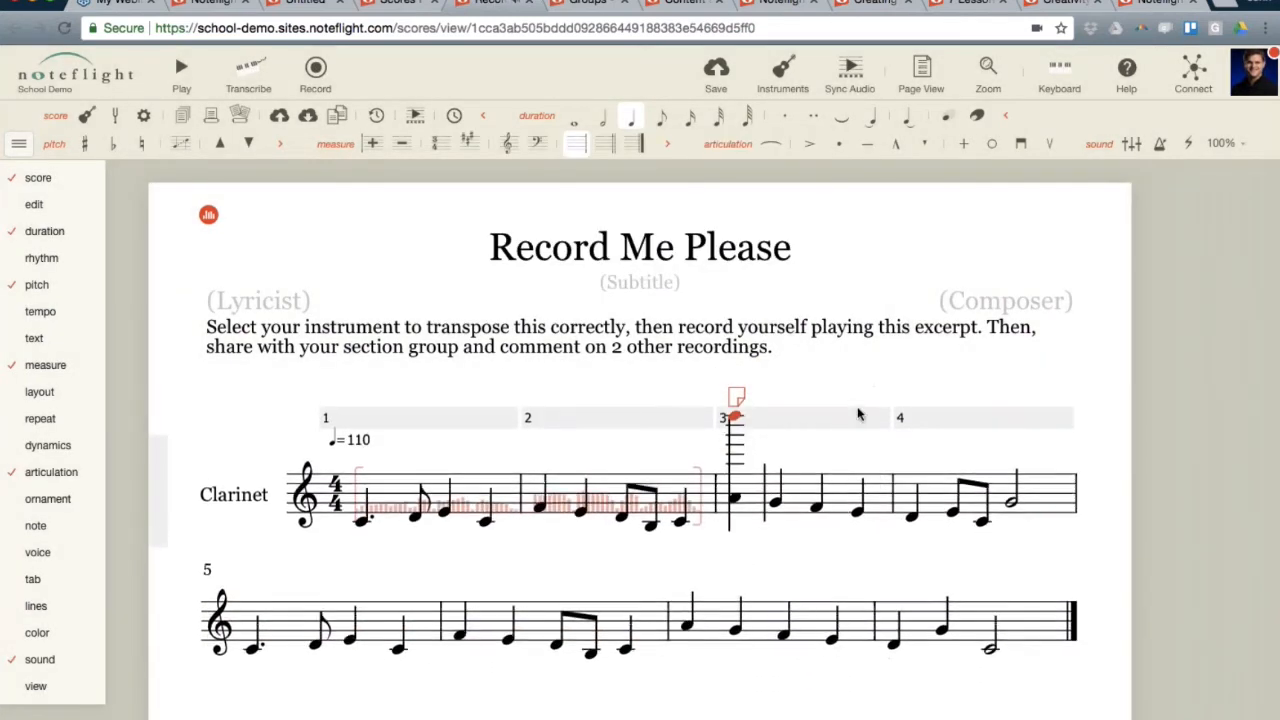
click(858, 411)
click(912, 418)
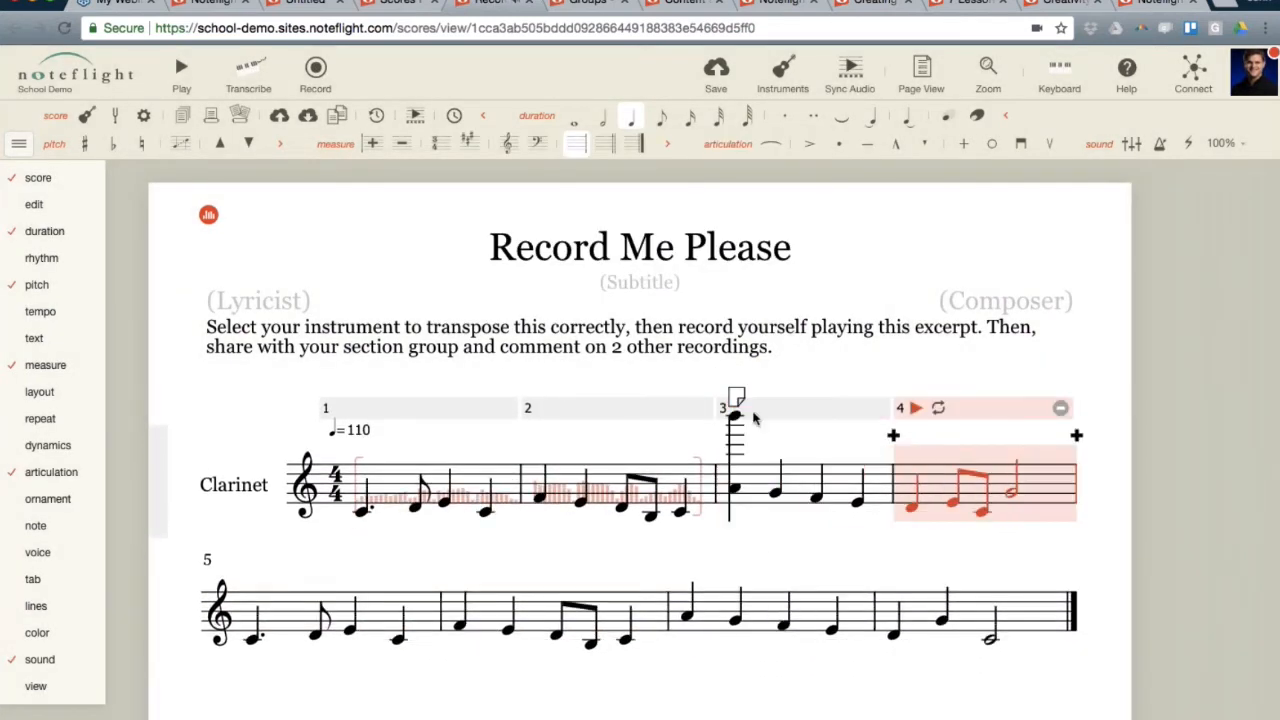
key(Delete)
click(606, 558)
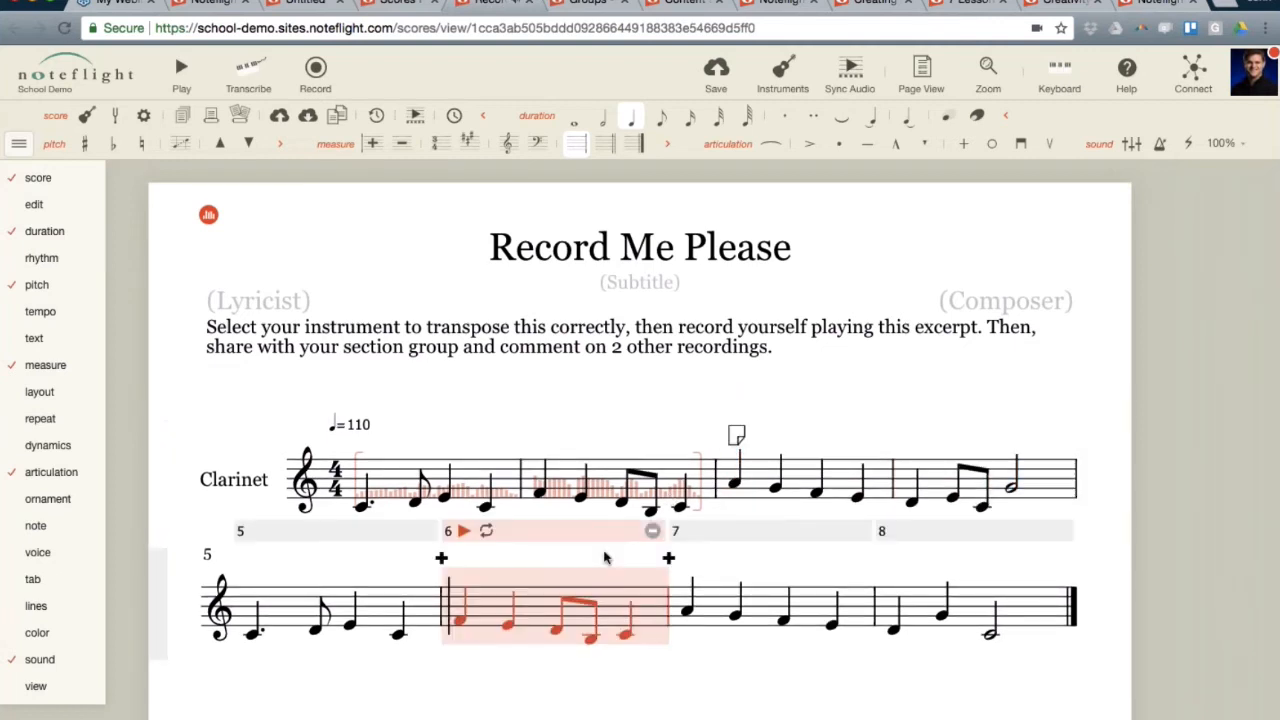
Reopen the annotation on the first note of measure 3 for viewing and close it.
click(737, 436)
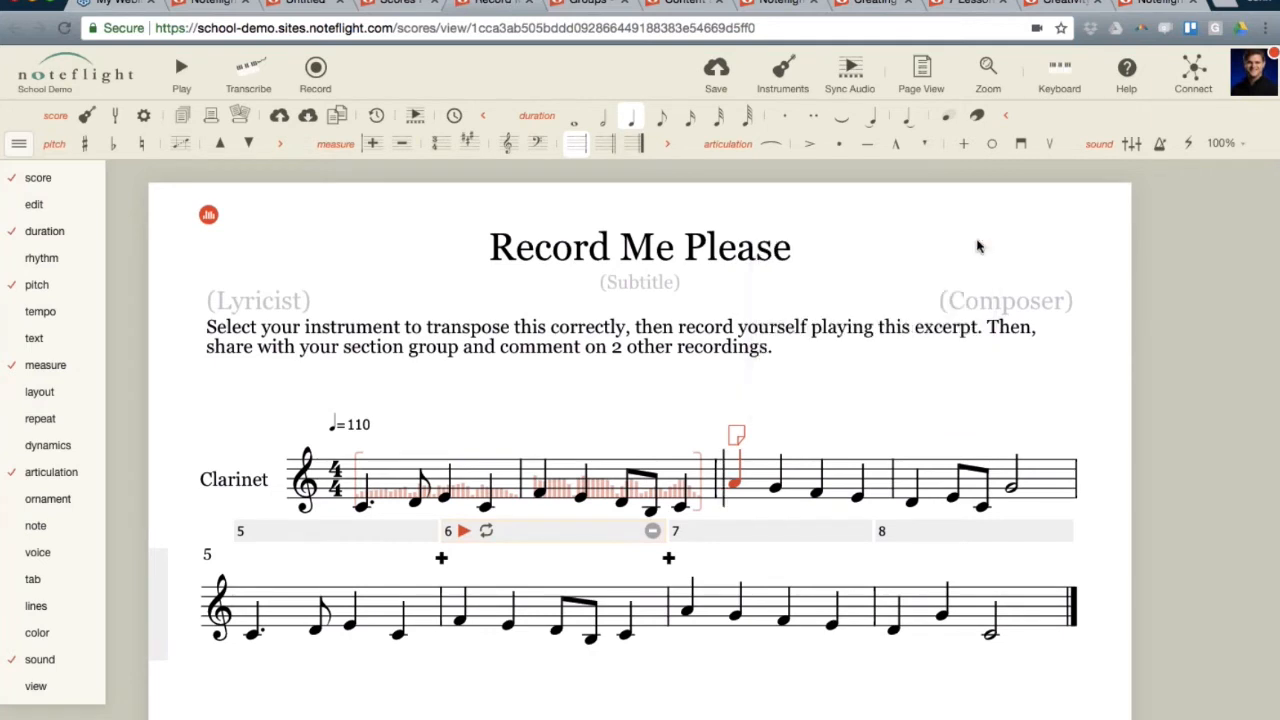
click(979, 242)
Show the score's sharing and comment details, enter a trial comment and clear it again without posting.
click(1193, 70)
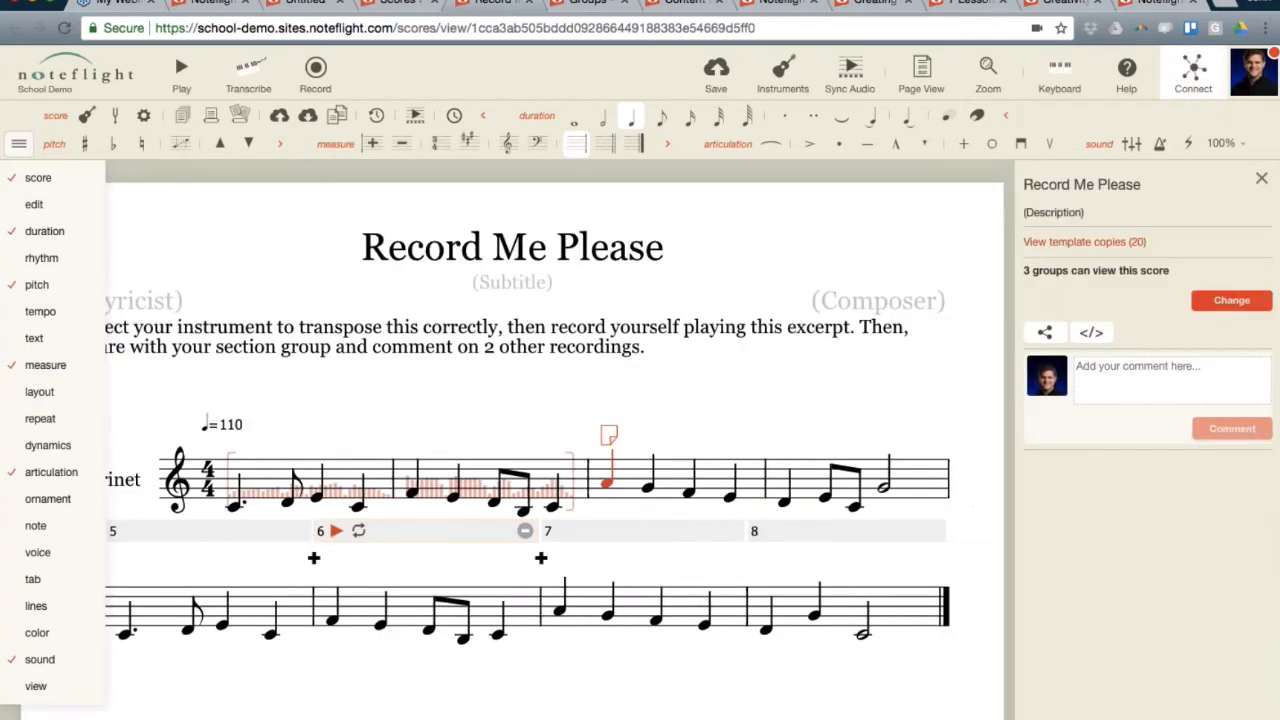
click(1127, 367)
text(Type word)
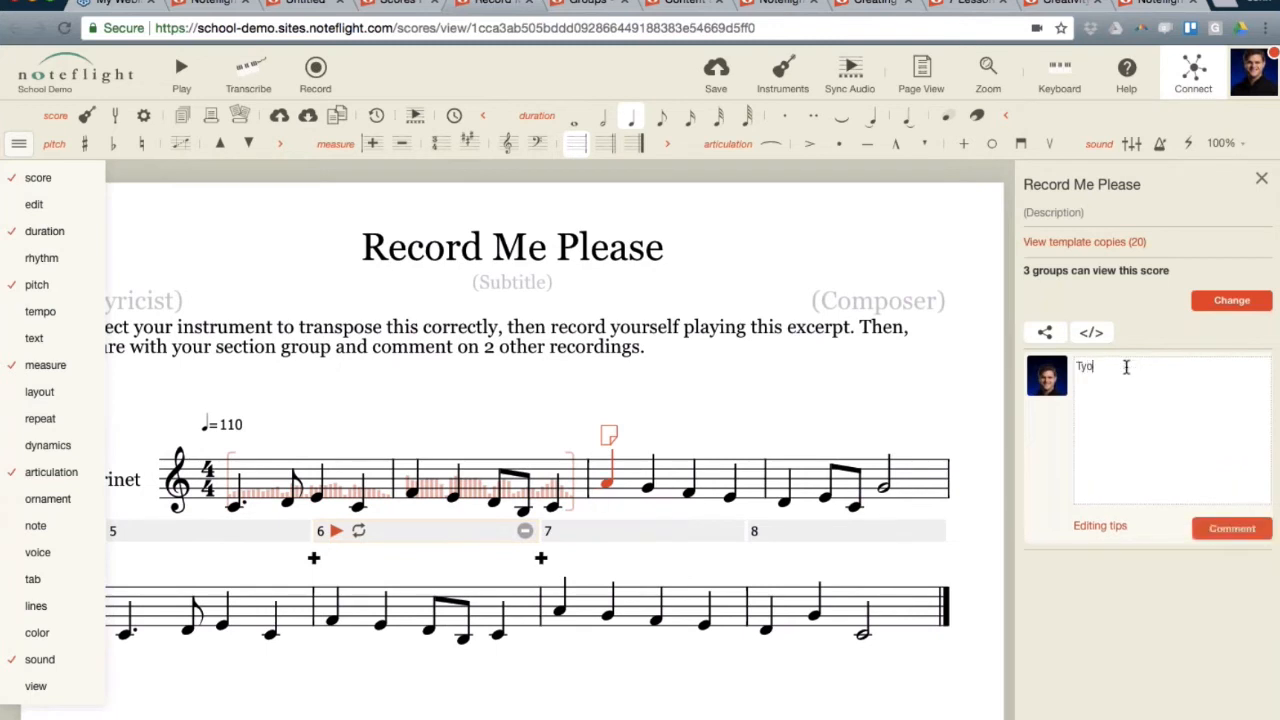
key(BackSpace)
key(BackSpace)
key(BackSpace)
key(BackSpace)
key(BackSpace)
key(BackSpace)
key(BackSpace)
text(pe)
drag(1106, 366, 1076, 366)
key(BackSpace)
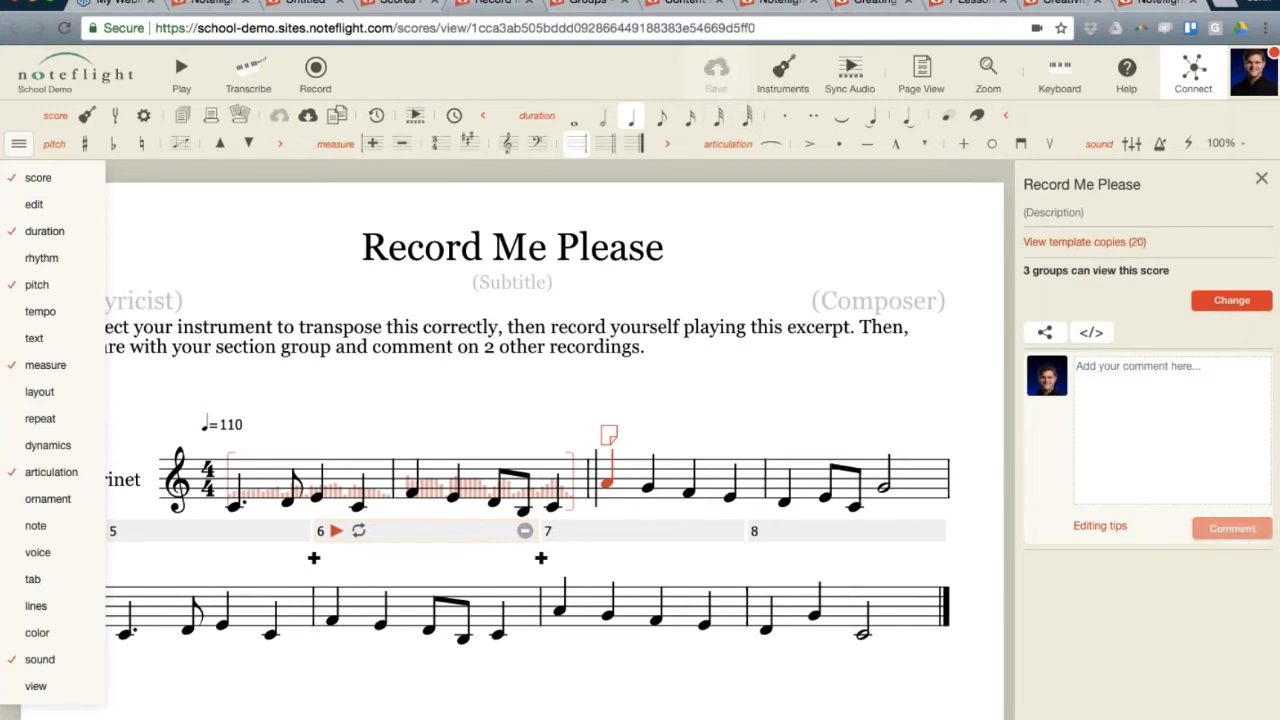
Go to the Noteflight Learn content libraries and open the Noteflight Learn Library catalog.
click(608, 4)
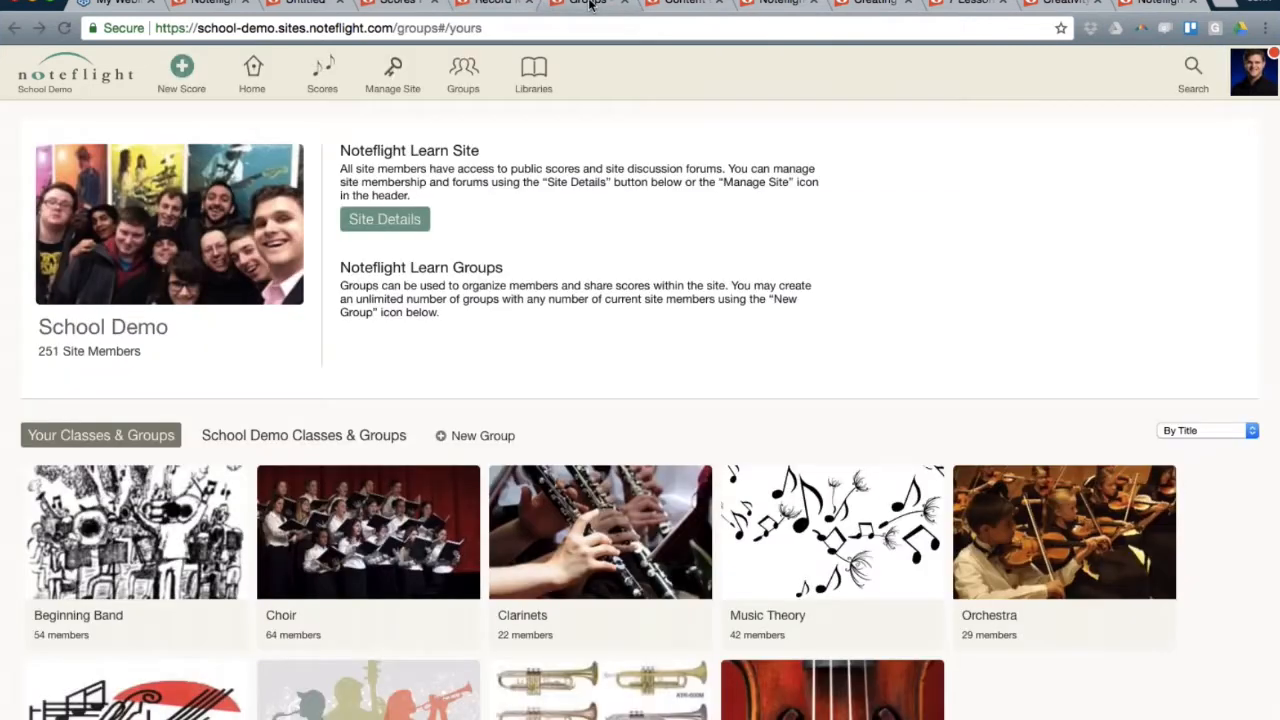
click(672, 6)
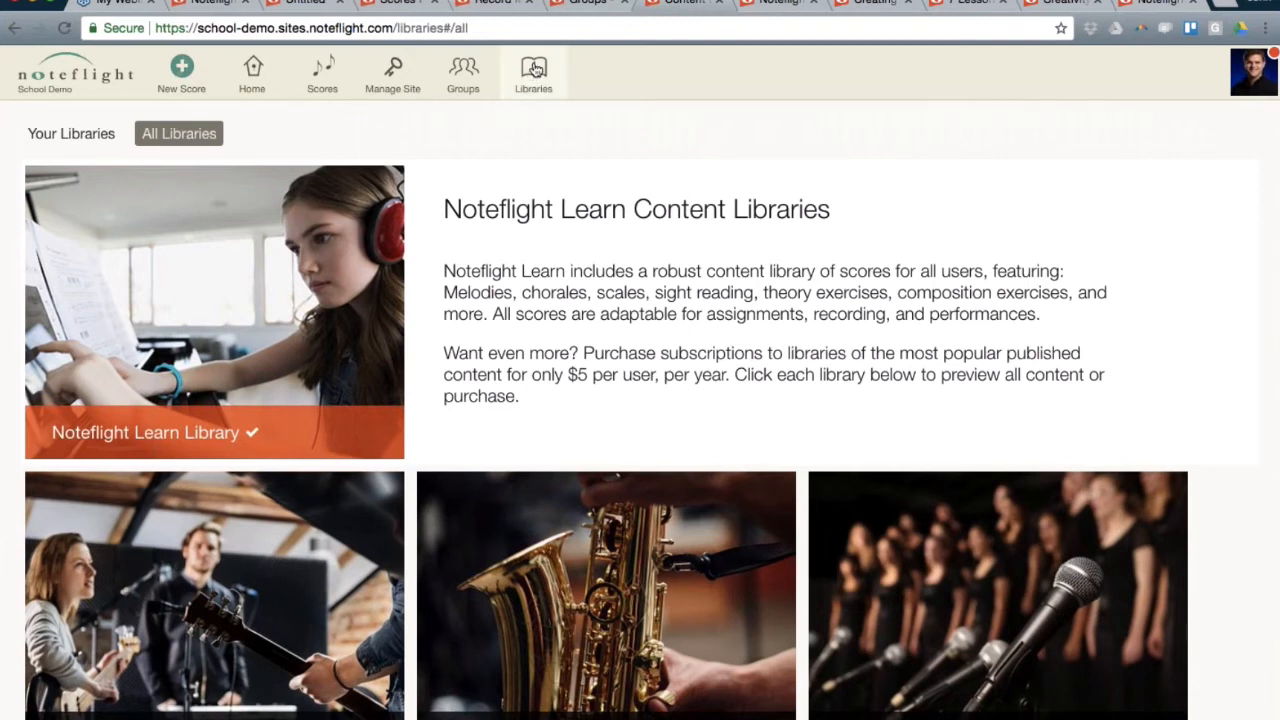
drag(443, 209, 830, 209)
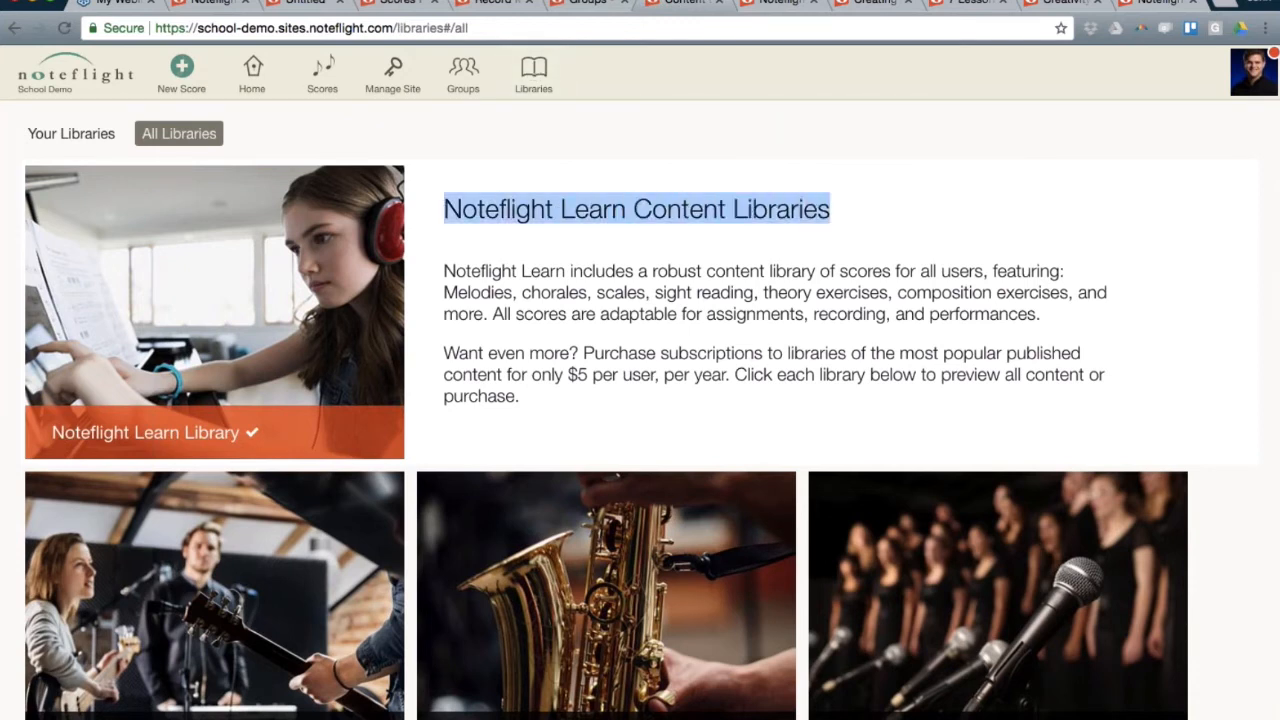
click(202, 312)
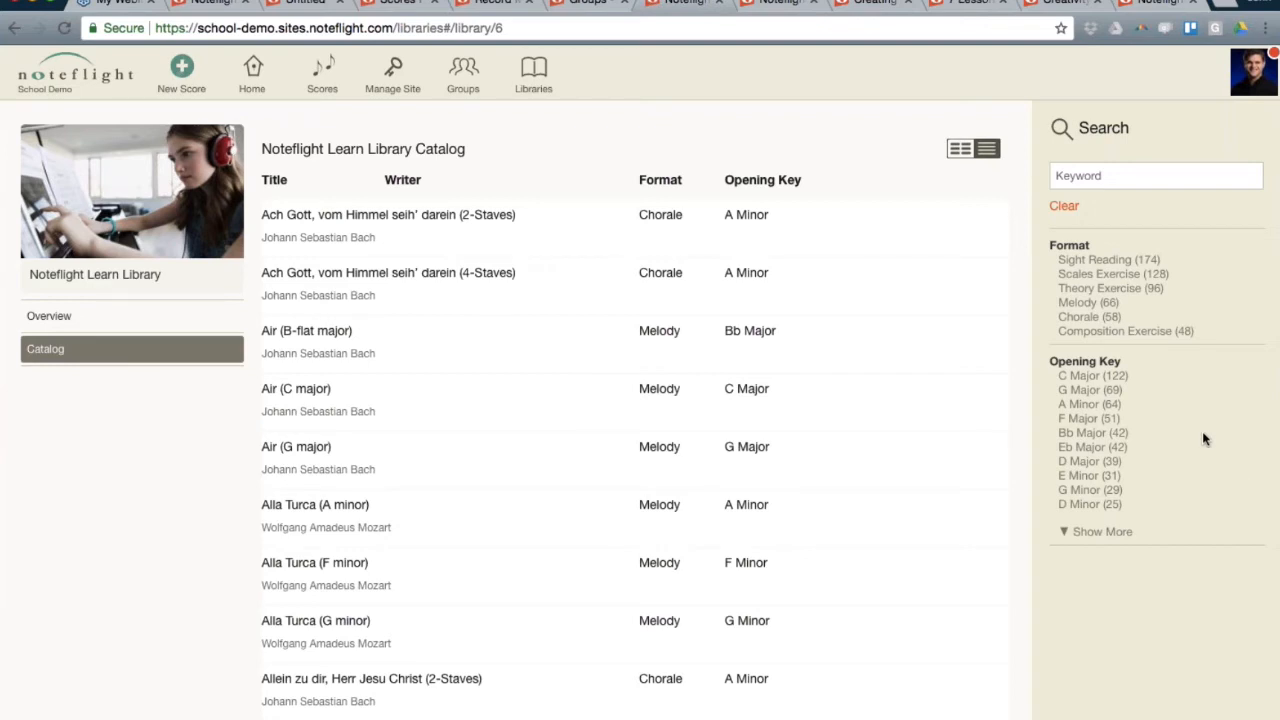
Filter the library catalog to Sight Reading scores with the opening key Bb Major.
click(1097, 262)
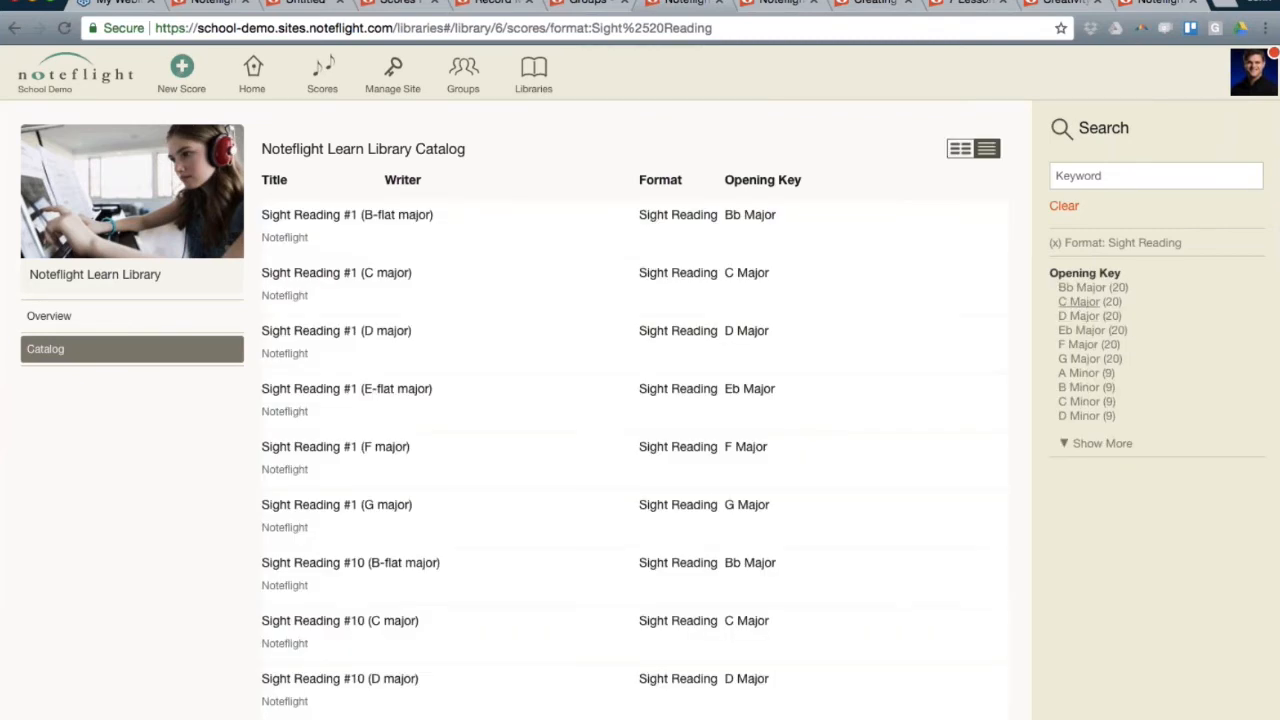
click(1078, 287)
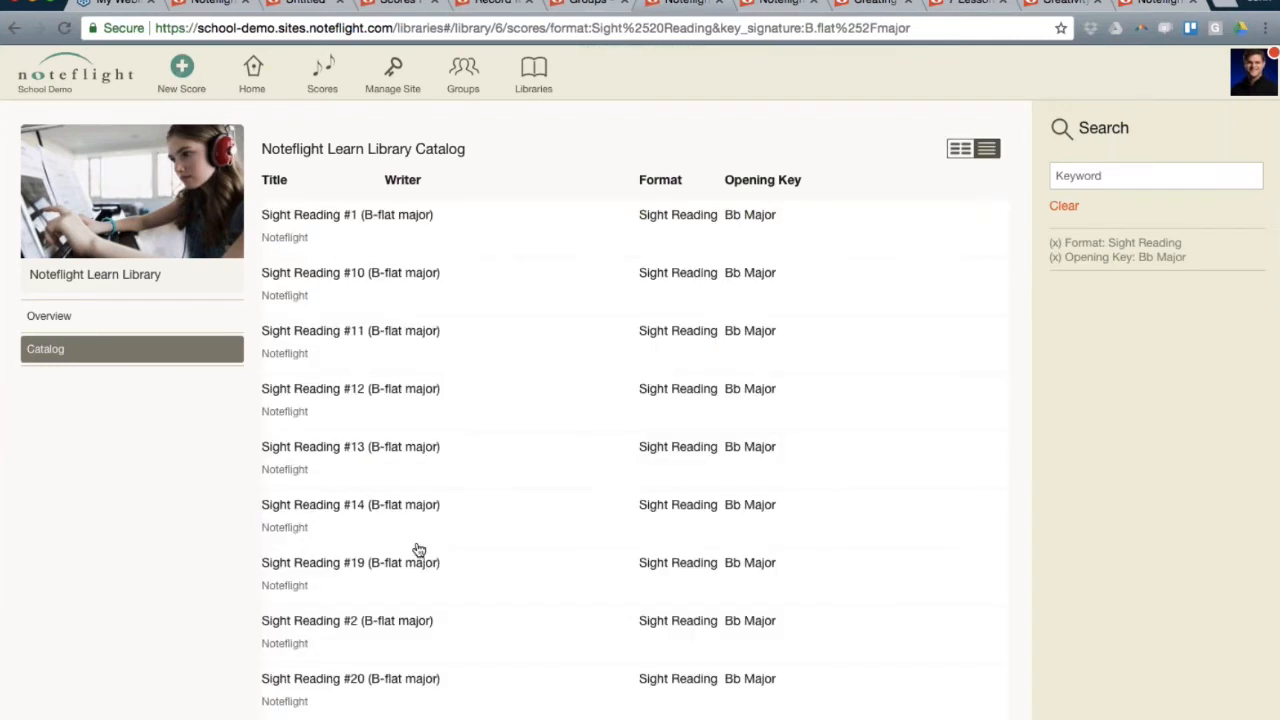
Open Sight Reading #2 (B-flat major) from the catalog and check out an editable copy.
scroll(420, 549, down, 5)
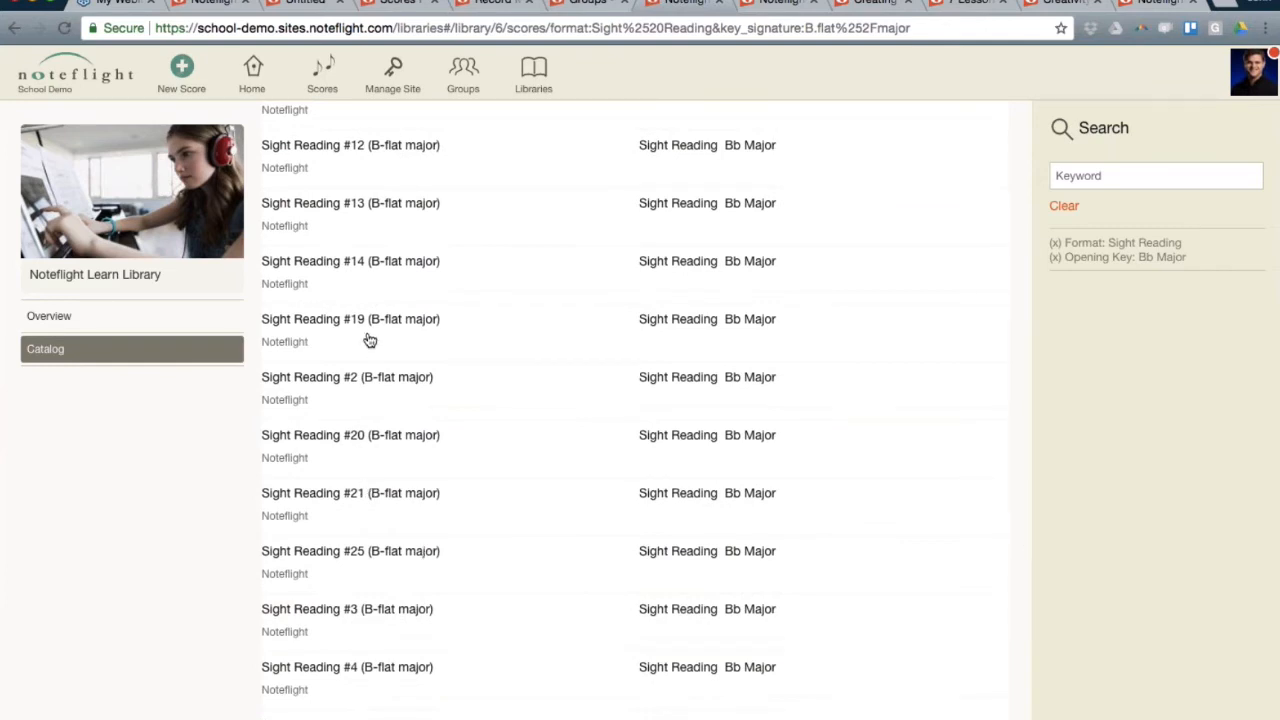
click(329, 386)
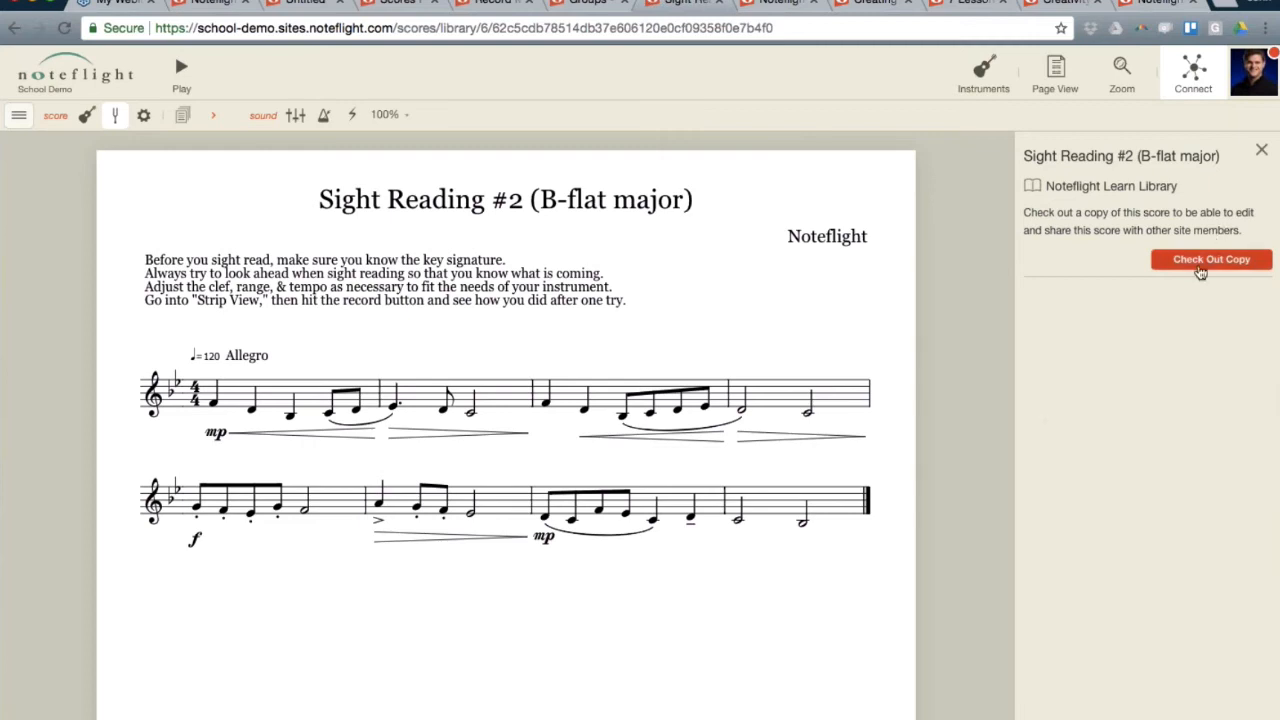
click(1201, 262)
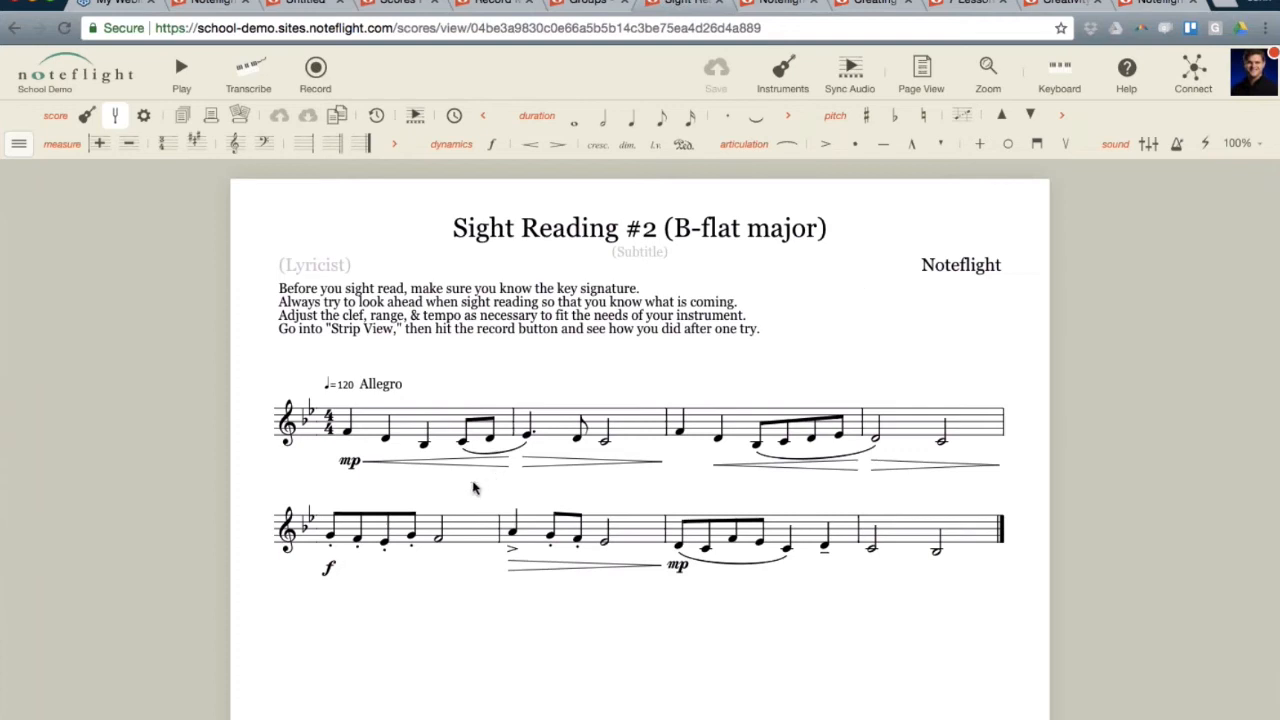
Select all the music in the checked-out score and set its transposition to up a Major 3rd.
key(ctrl+a)
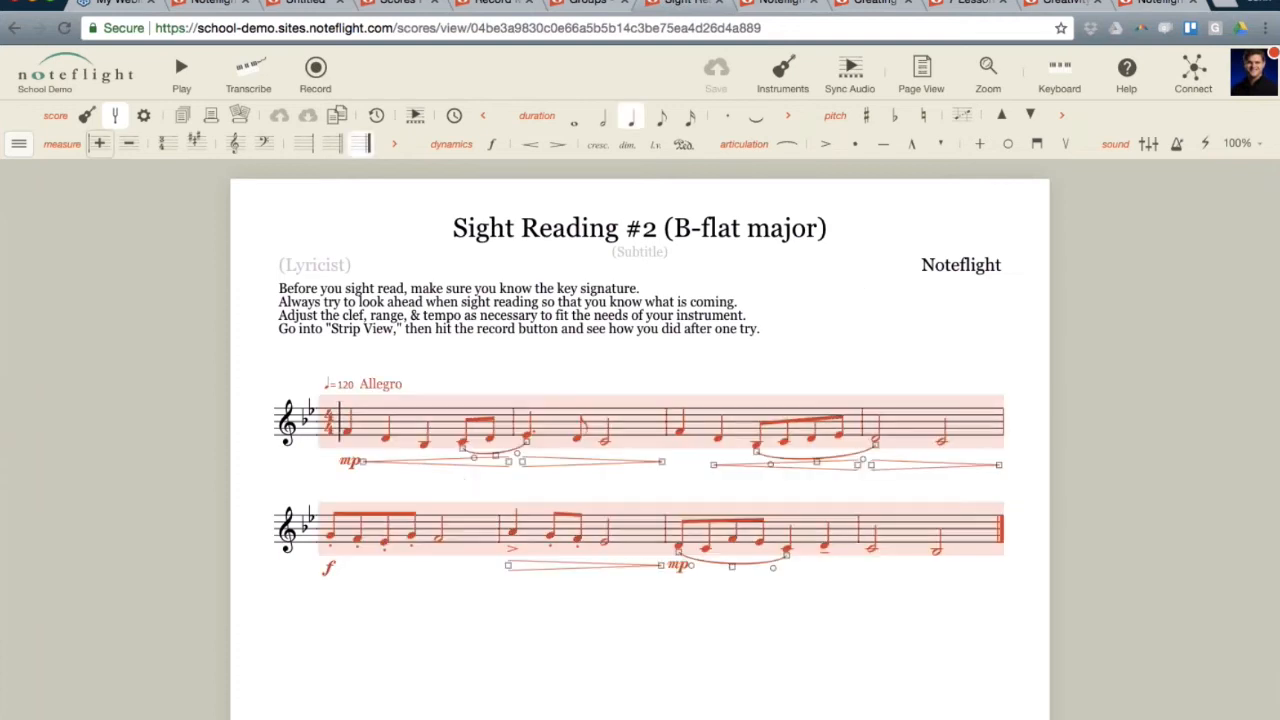
click(18, 146)
mouse_move(43, 258)
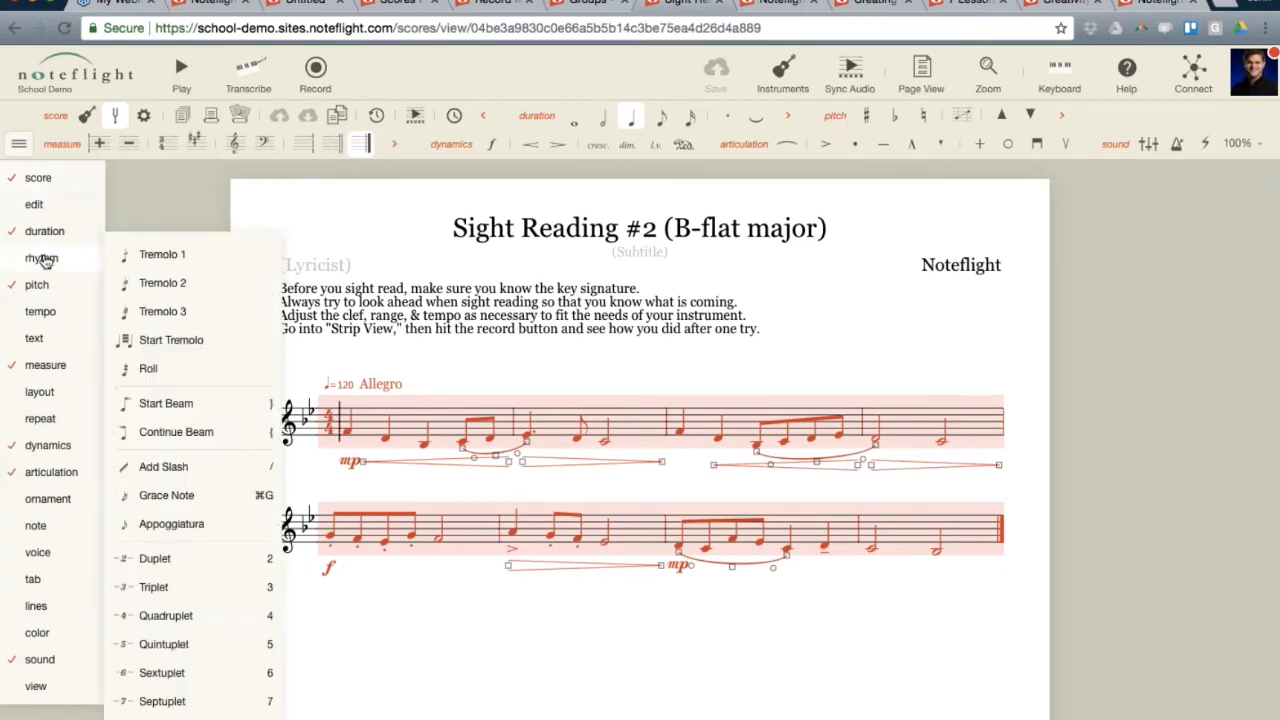
mouse_move(40, 285)
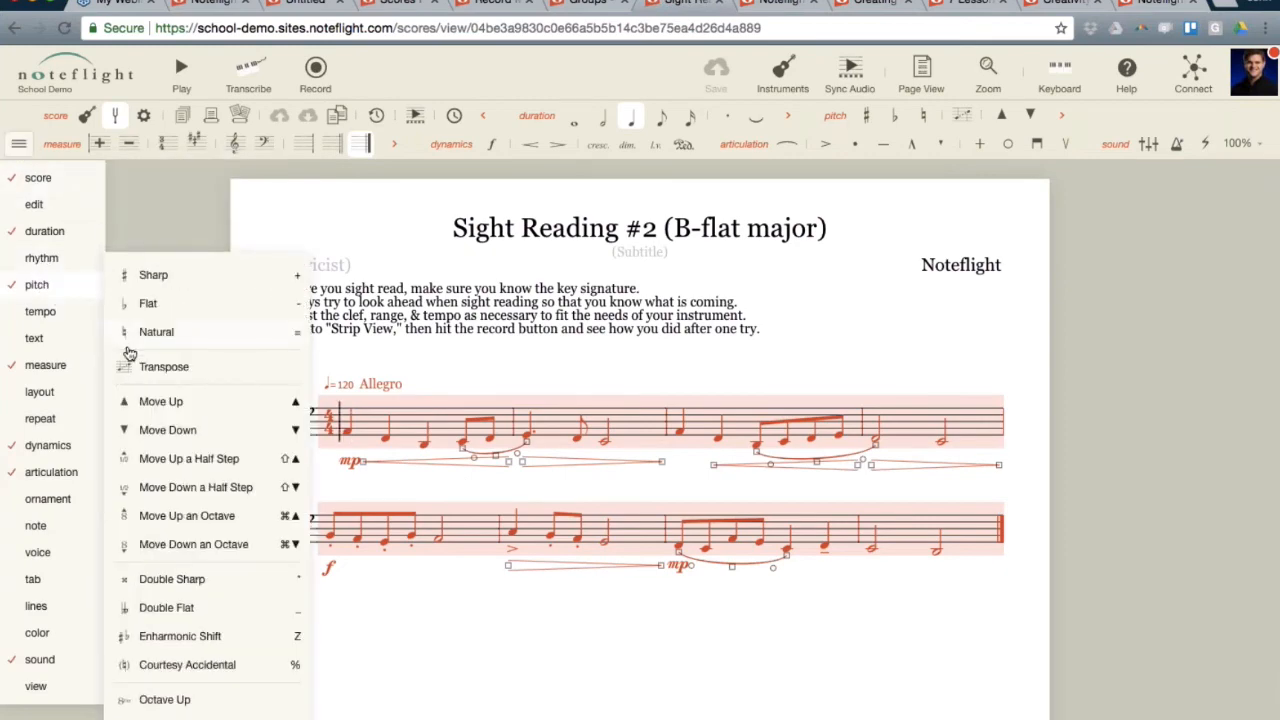
click(135, 367)
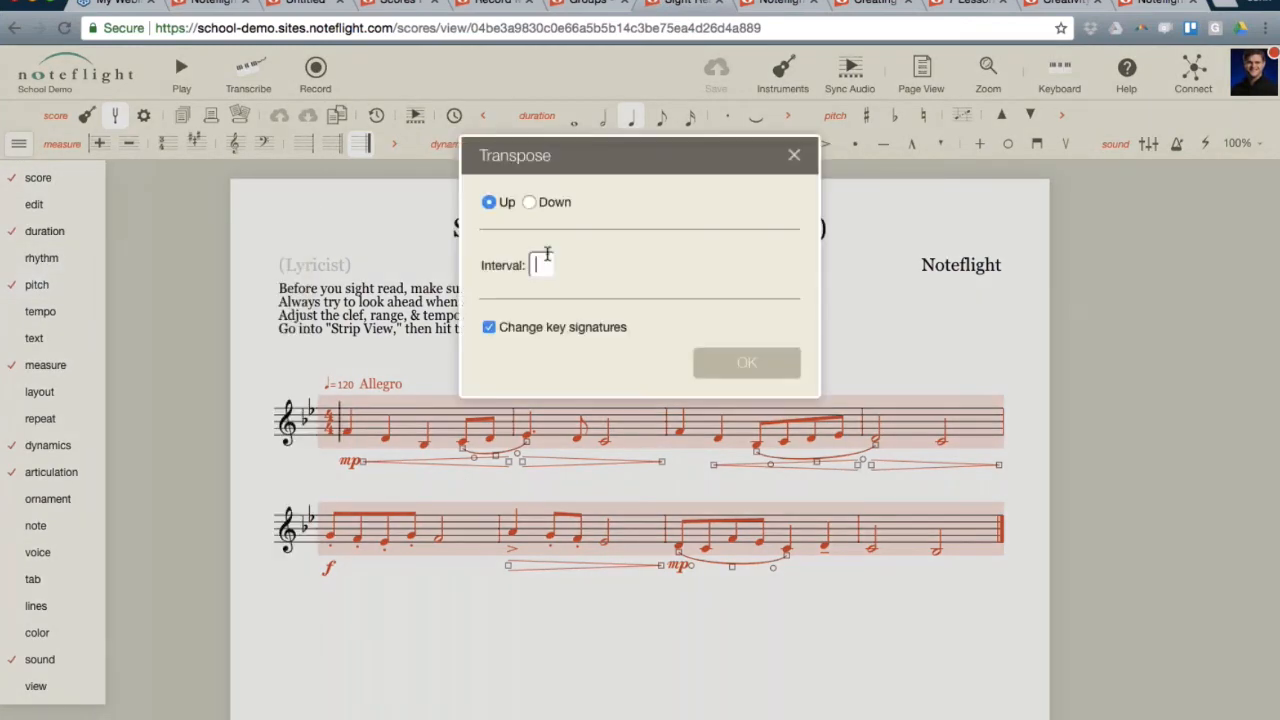
text(3)
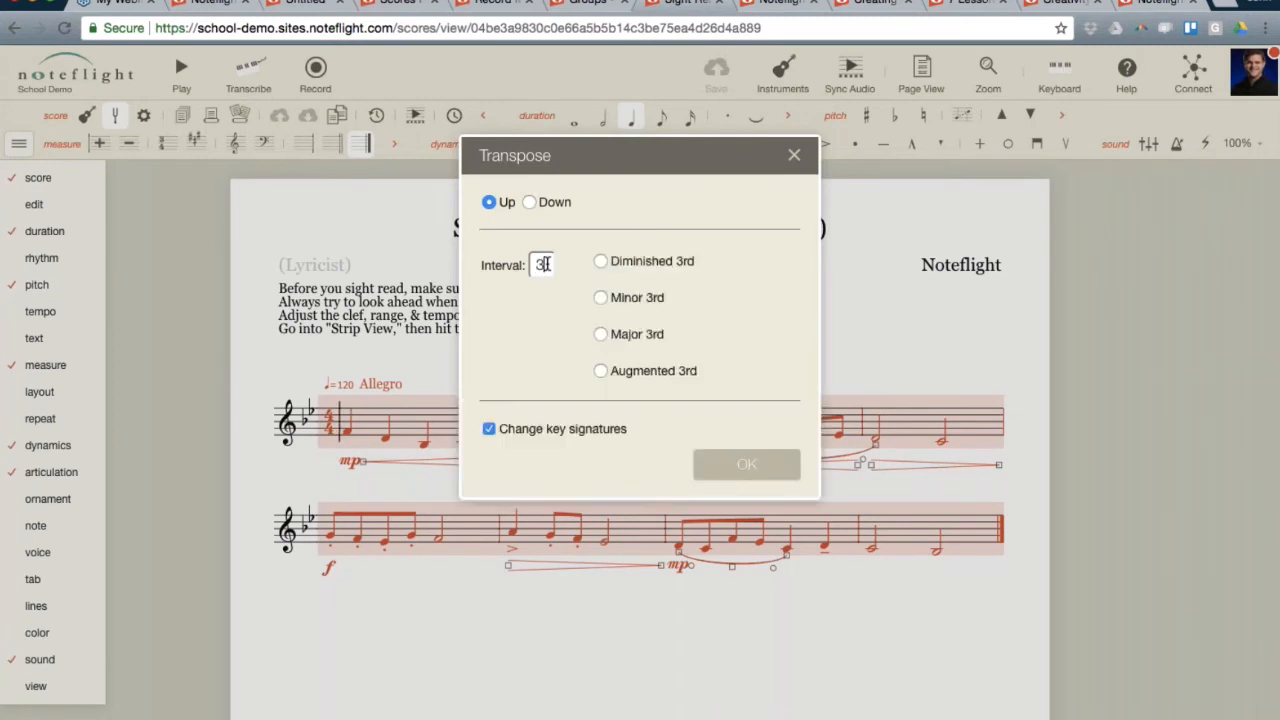
click(600, 334)
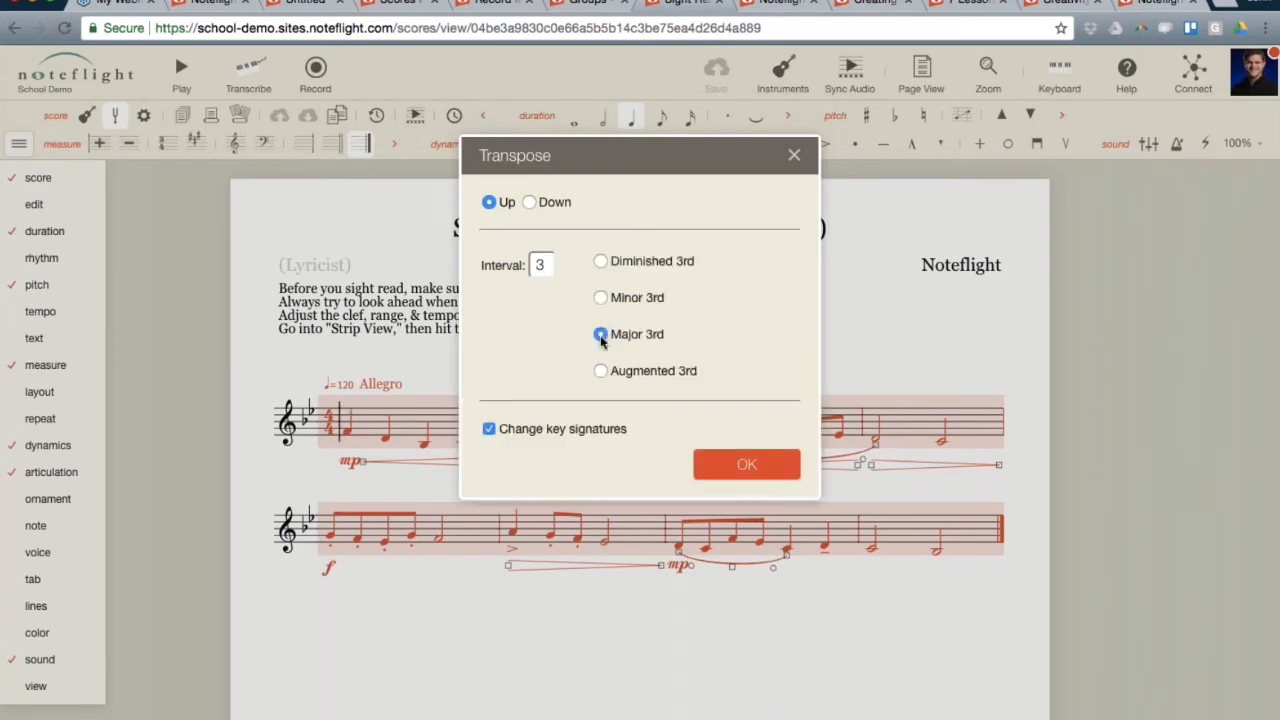
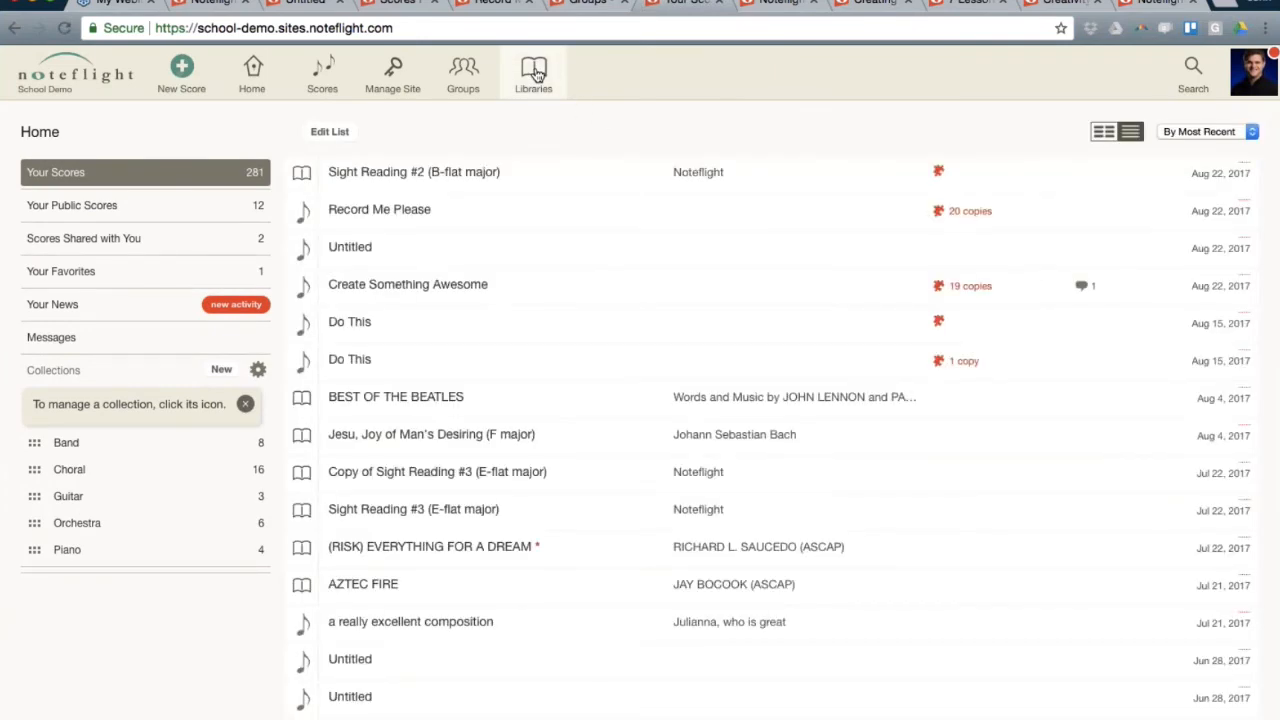
Return to the Noteflight Learn Library catalog and filter it to the Melody format.
click(537, 76)
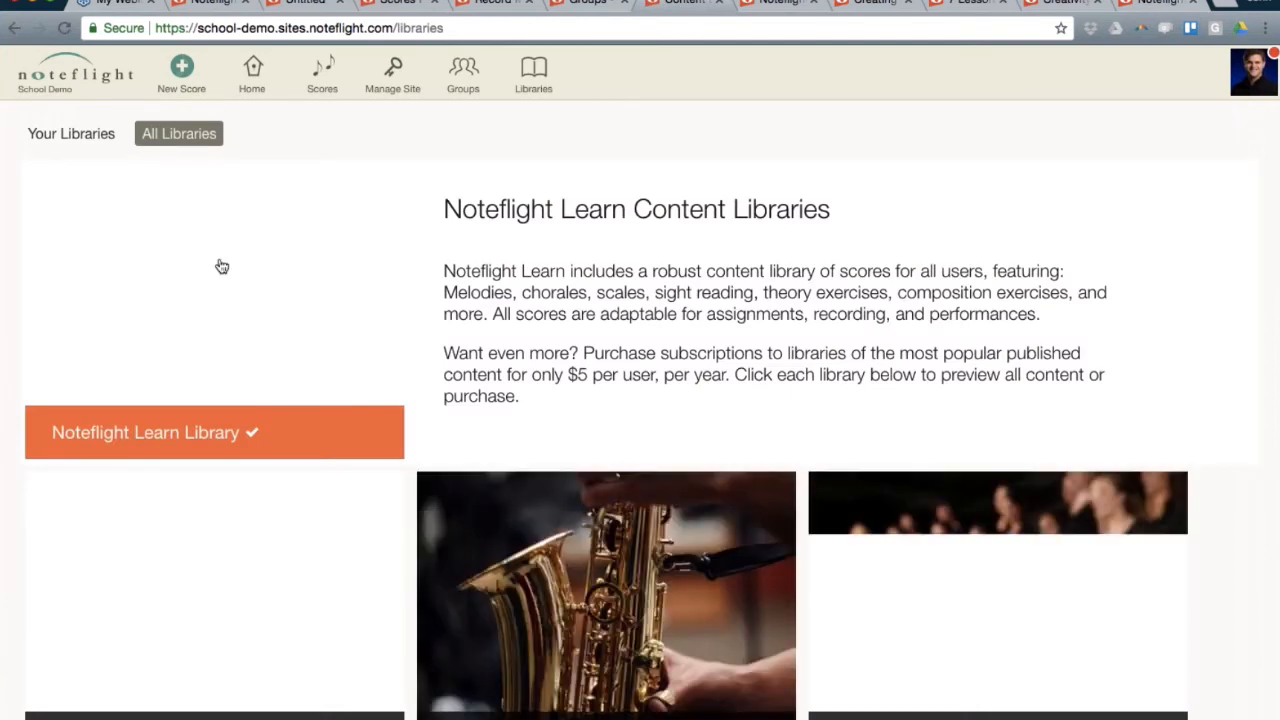
click(222, 266)
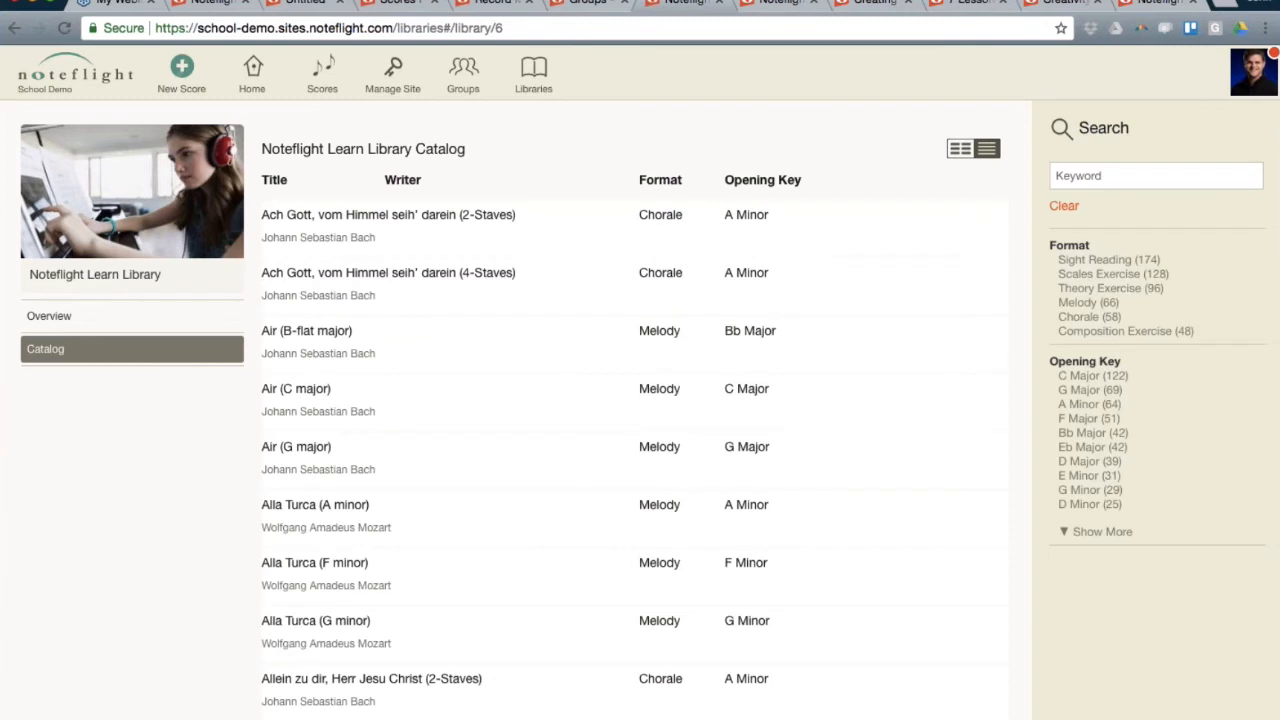
click(1086, 303)
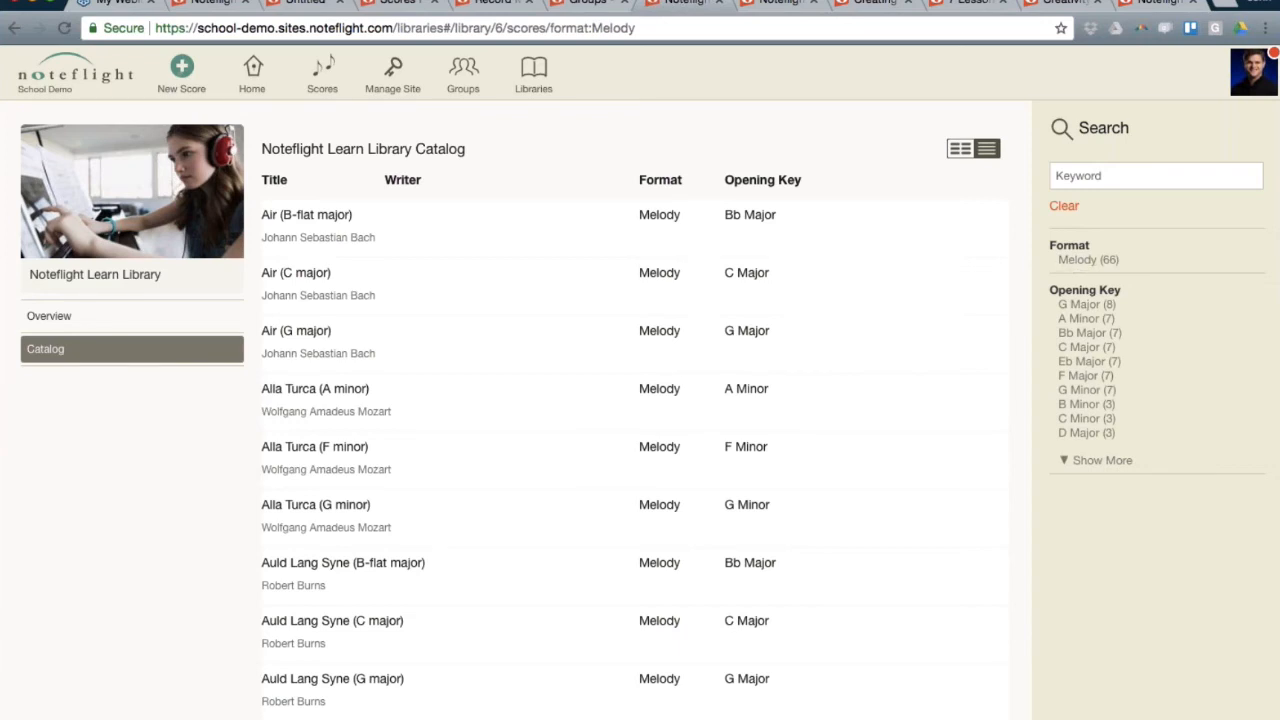
Filter the catalog to Chorale scores and open the 2-Staves and 4-Staves versions of Ach Gott, vom Himmel seih' darein in separate tabs.
click(1062, 206)
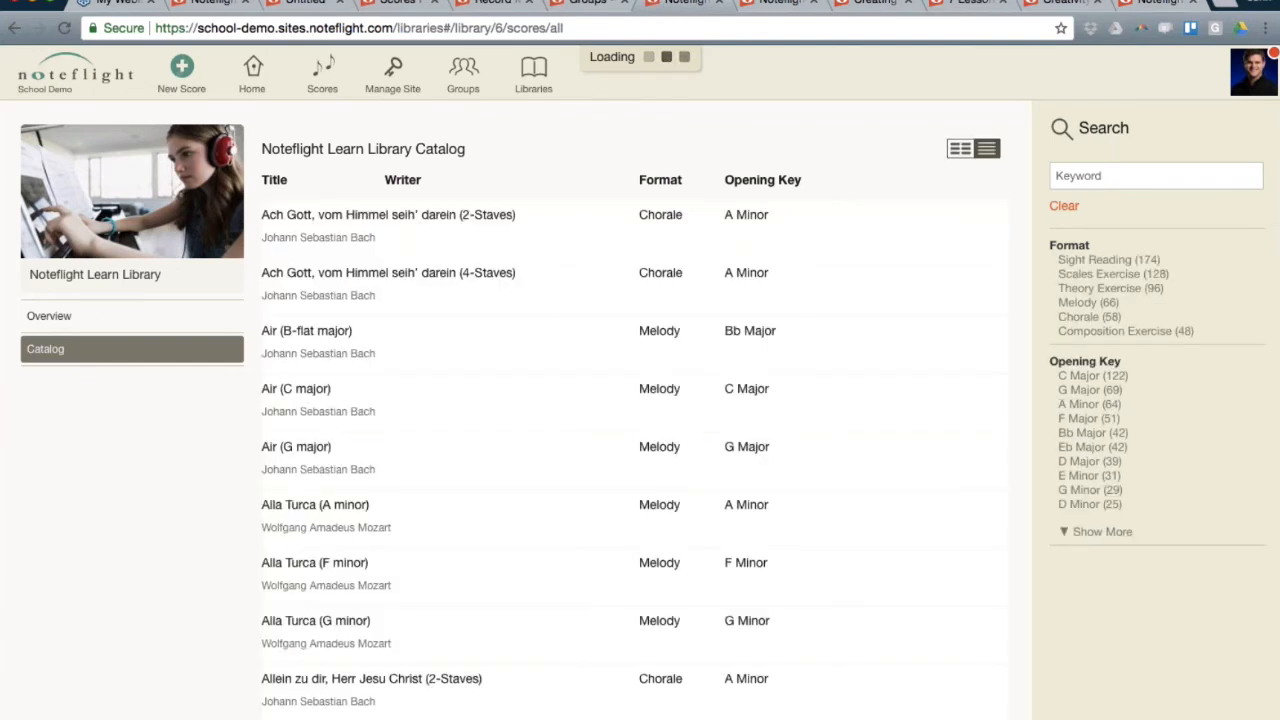
click(1075, 317)
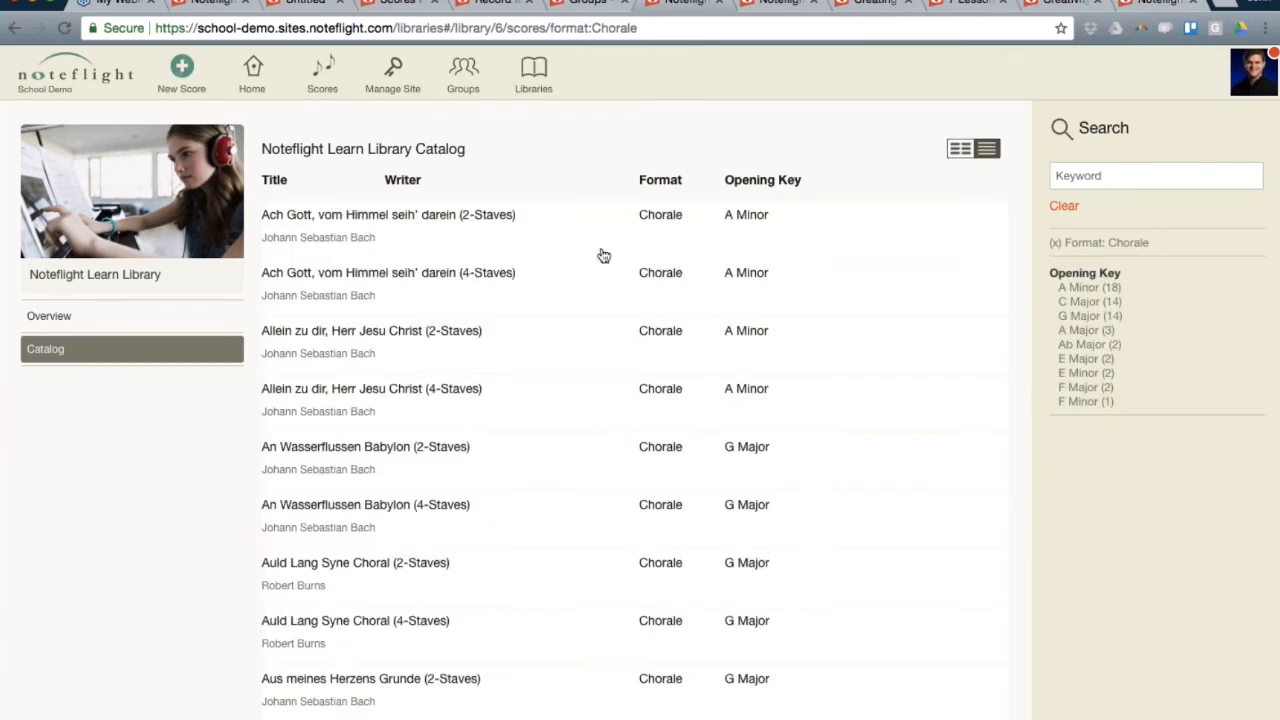
right_click(428, 212)
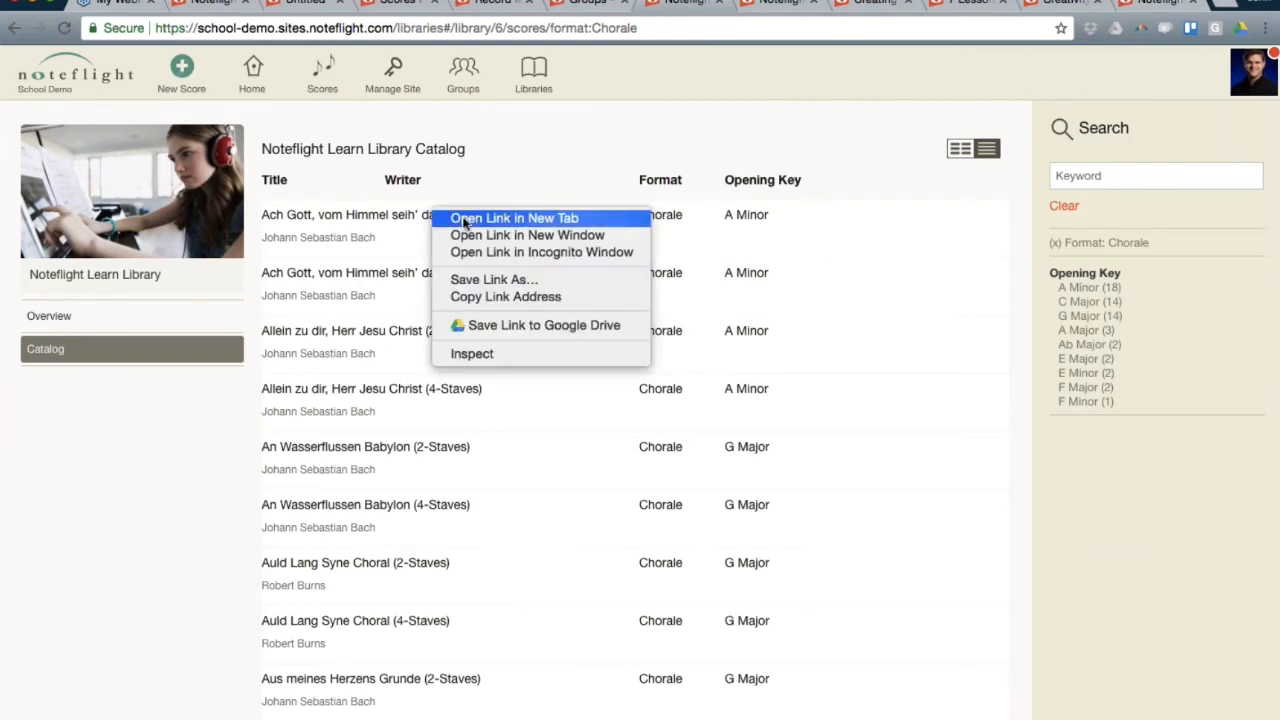
click(436, 214)
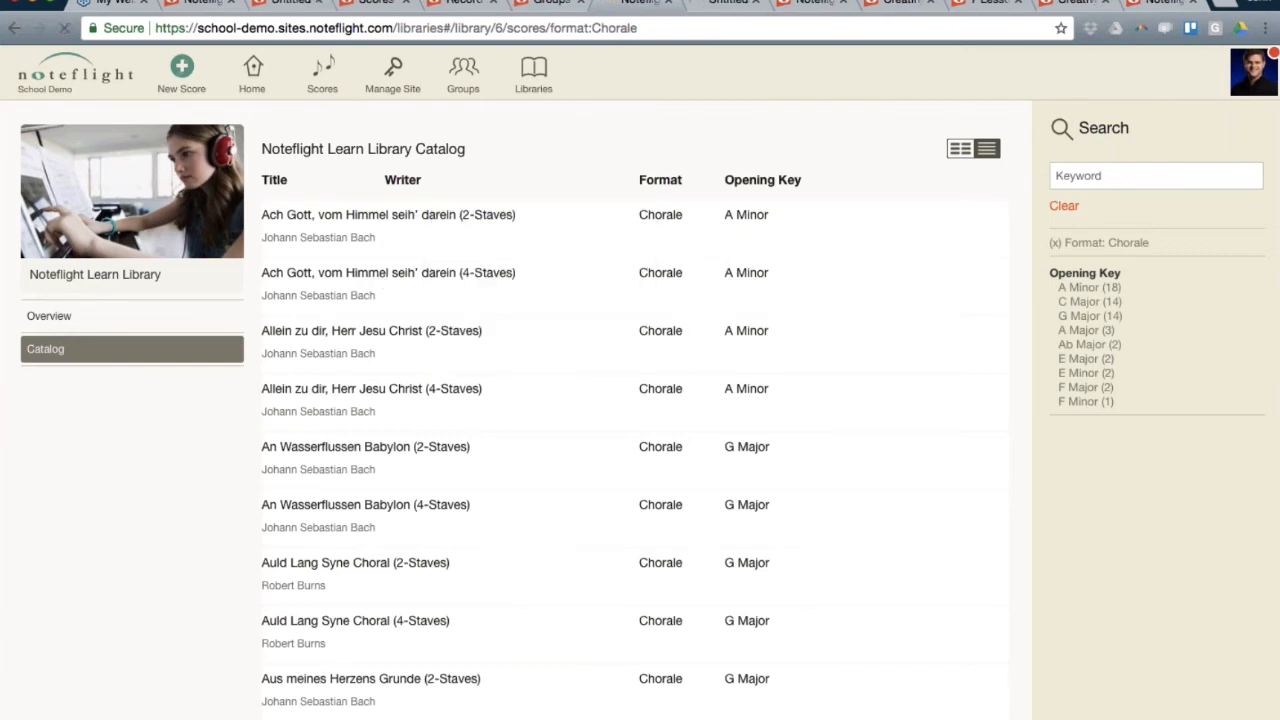
click(712, 6)
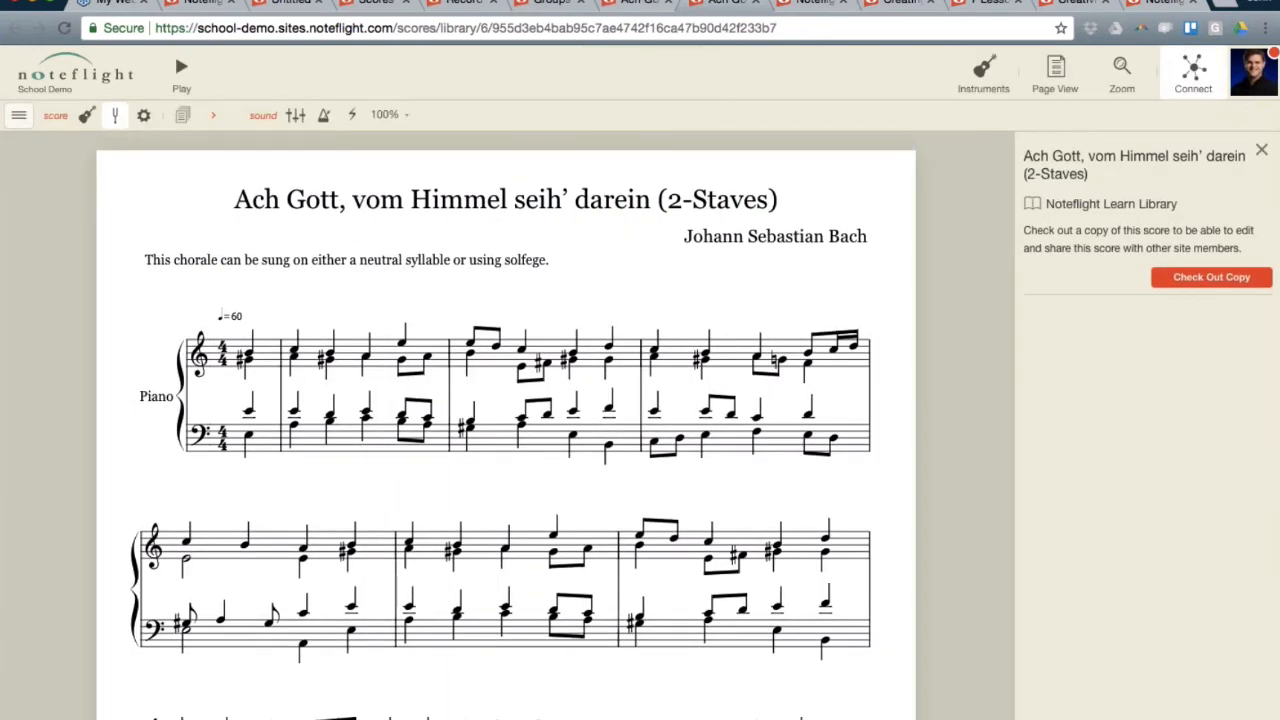
click(633, 6)
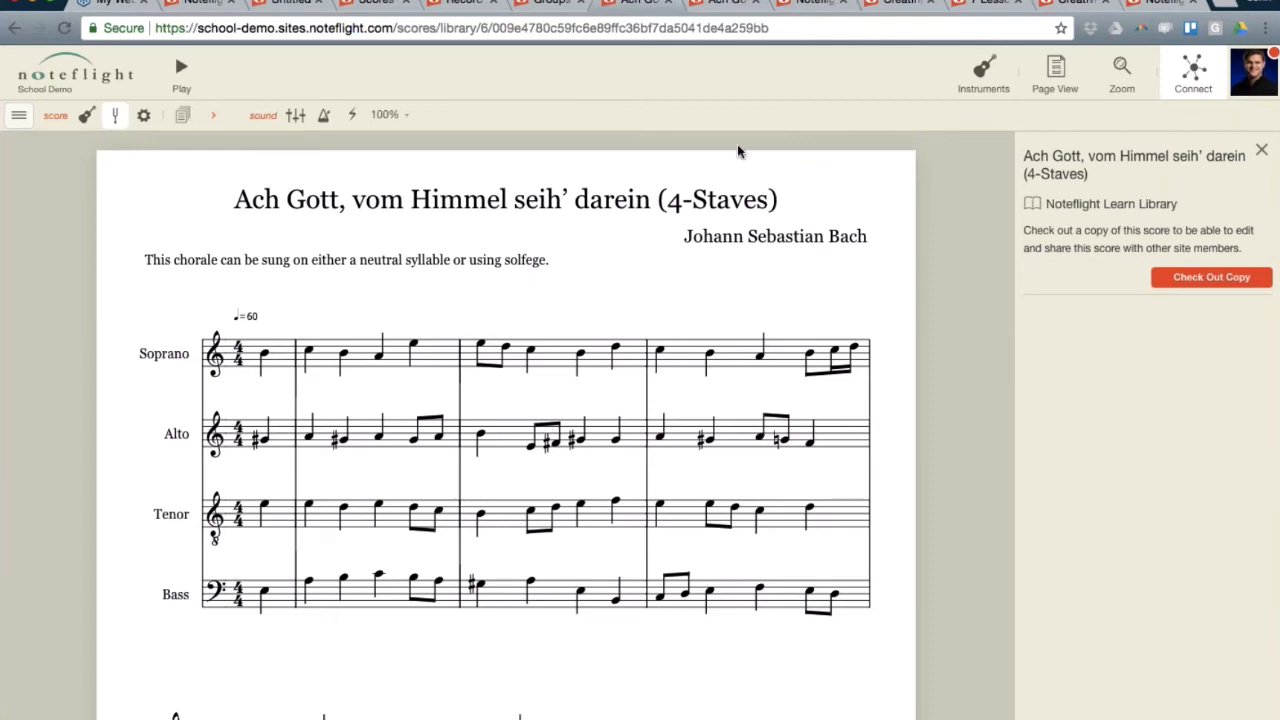
Go to the site's content libraries and browse the available subscription libraries.
click(82, 82)
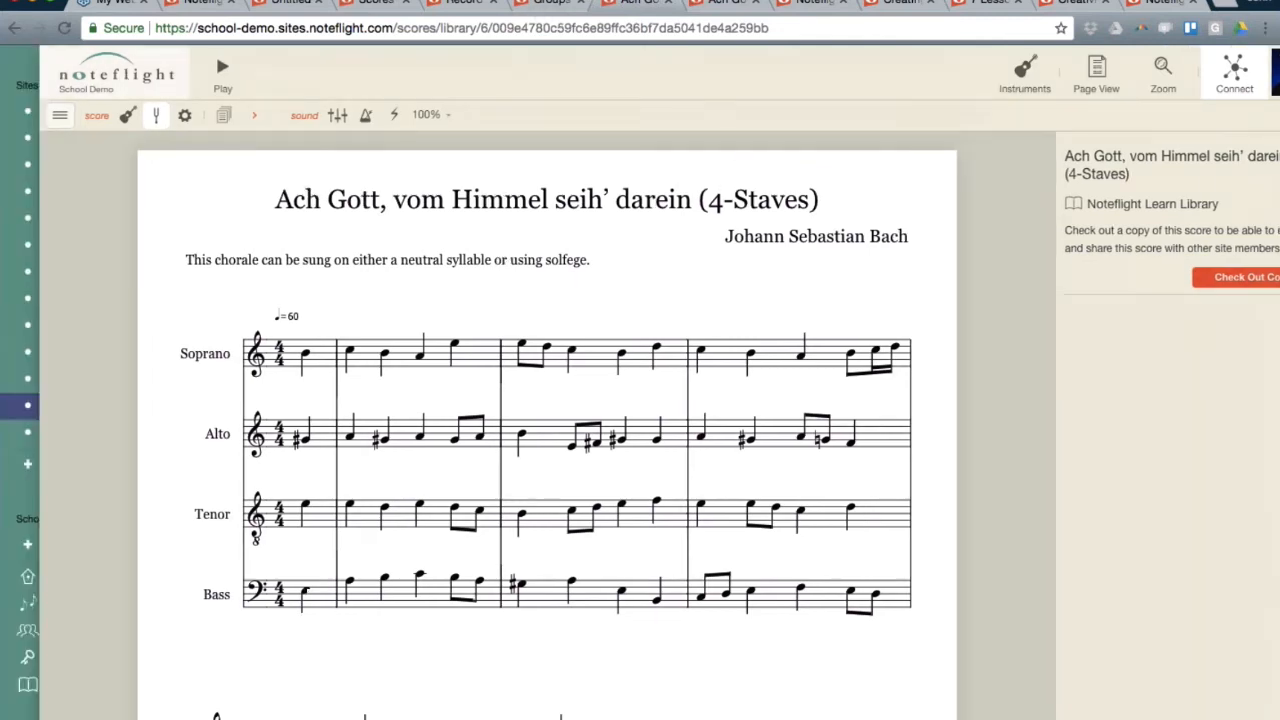
click(55, 688)
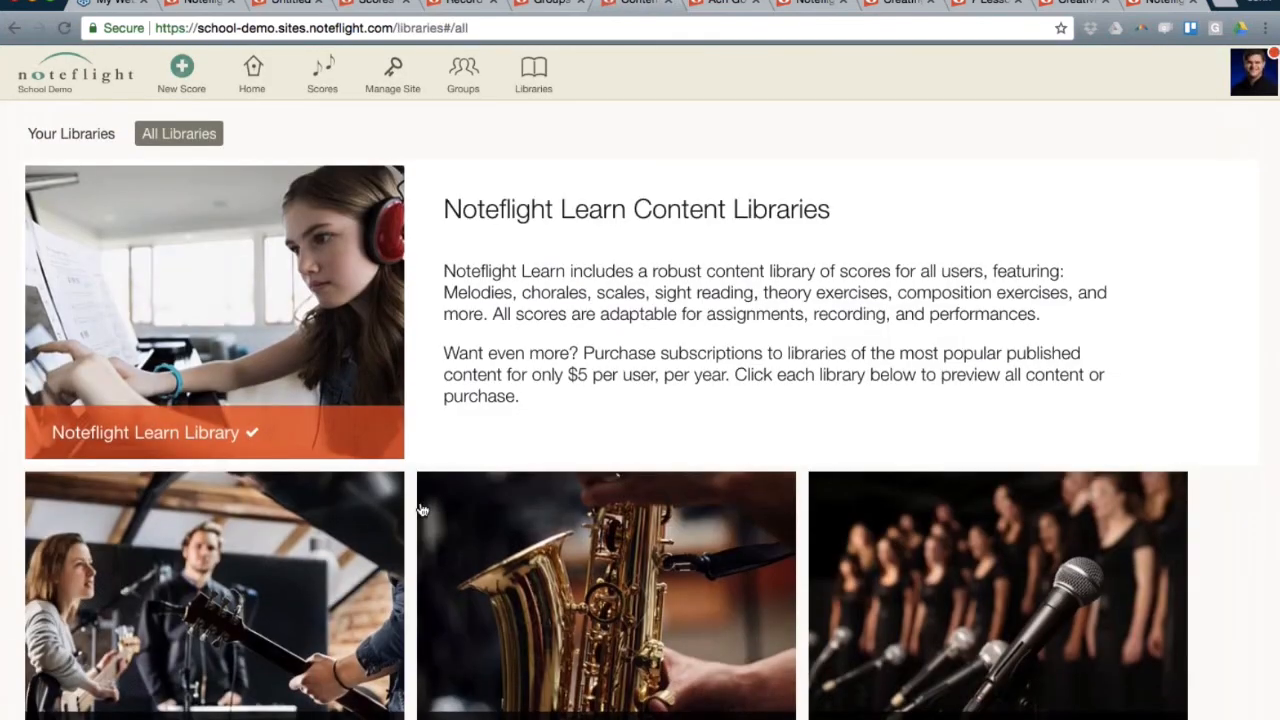
scroll(702, 450, down, 3)
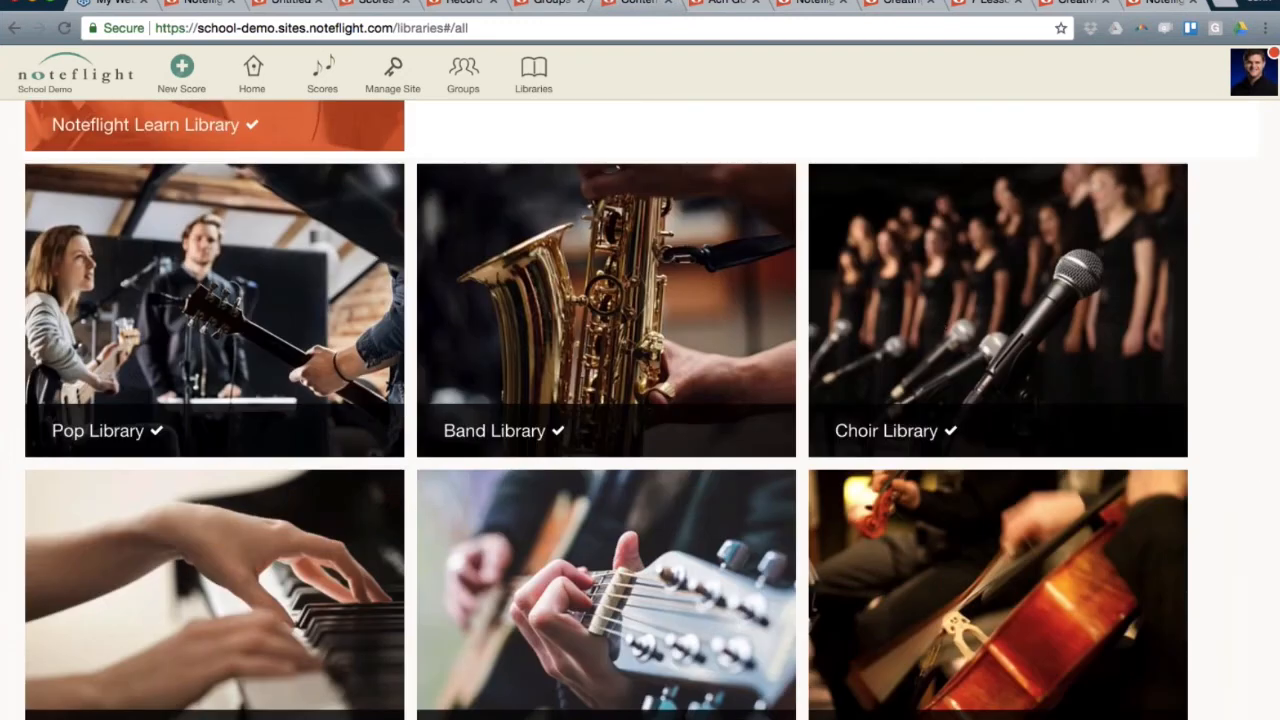
scroll(606, 410, down, 1)
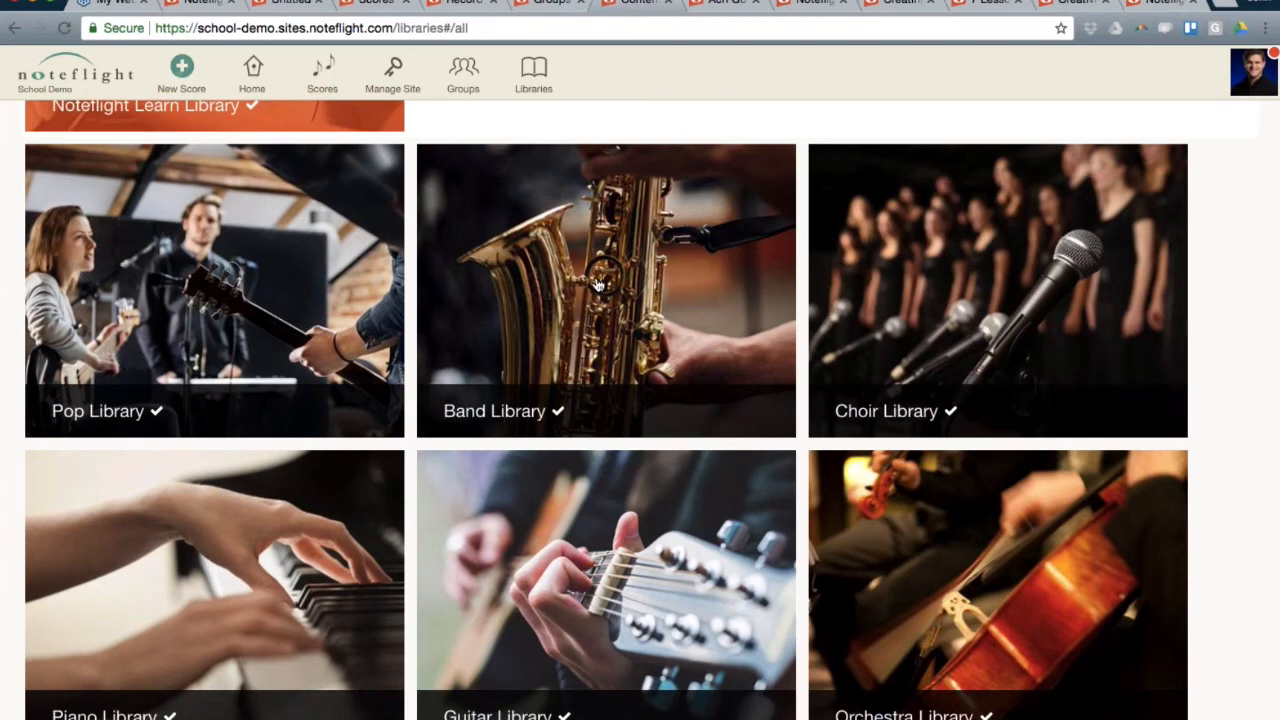
Open the Pop Library in a new tab and the Orchestra Library in another, ending on the Pop Library catalog.
right_click(250, 284)
click(320, 290)
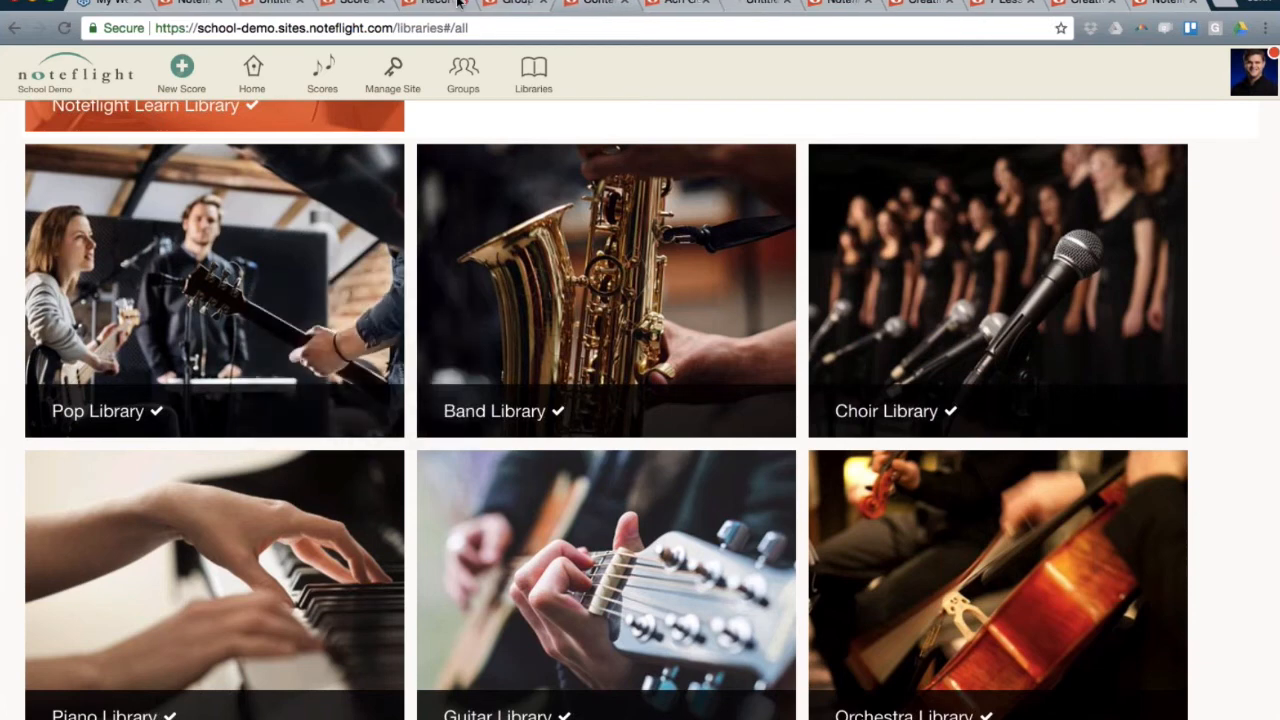
click(381, 3)
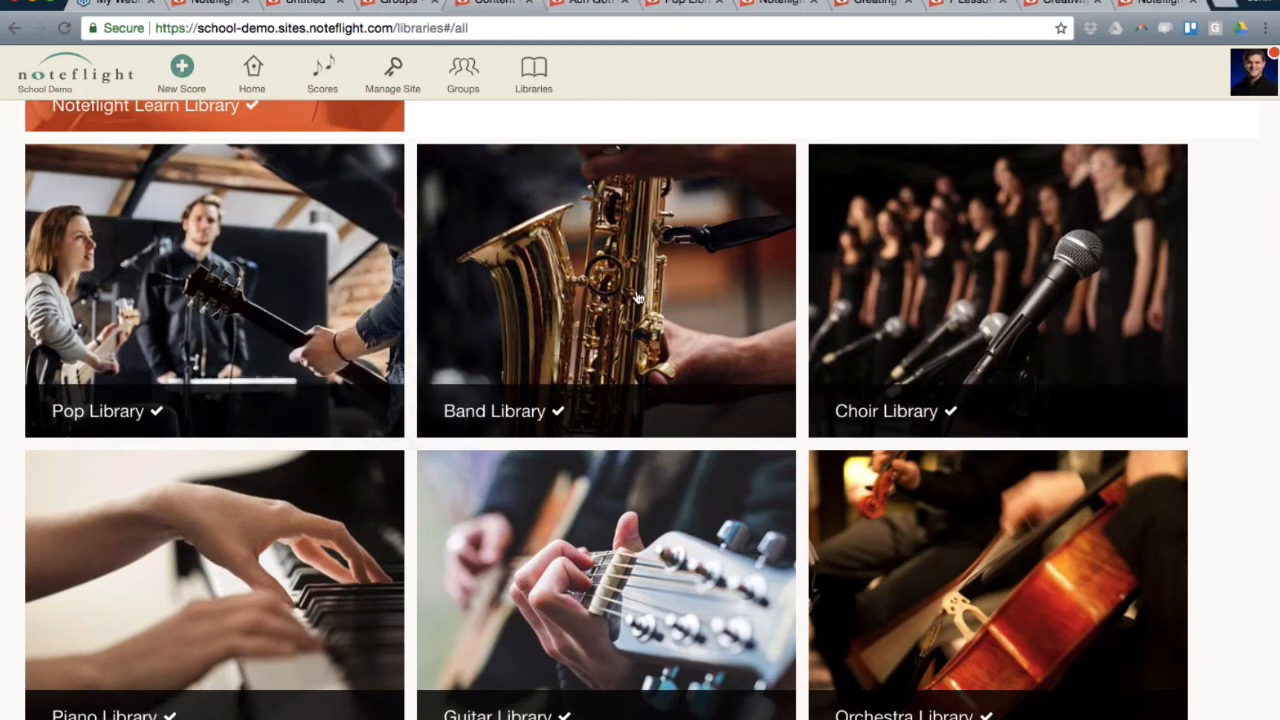
click(976, 576)
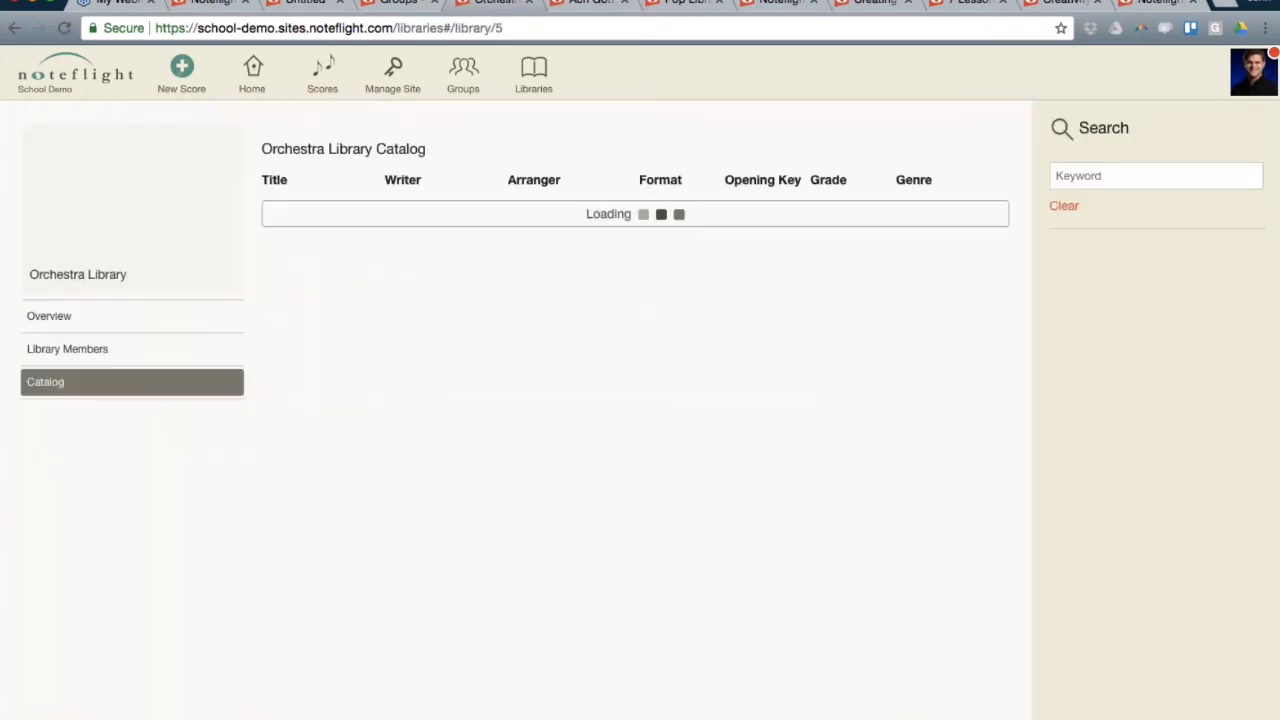
drag(668, 3, 578, 3)
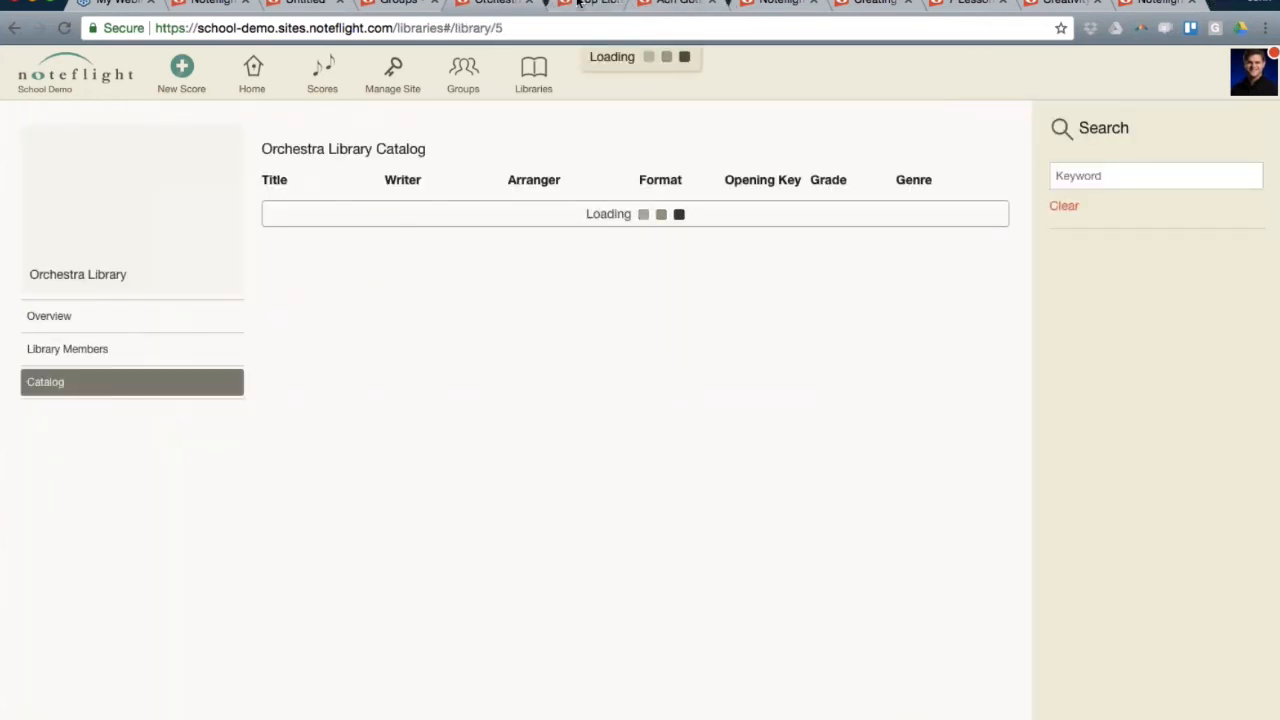
click(577, 3)
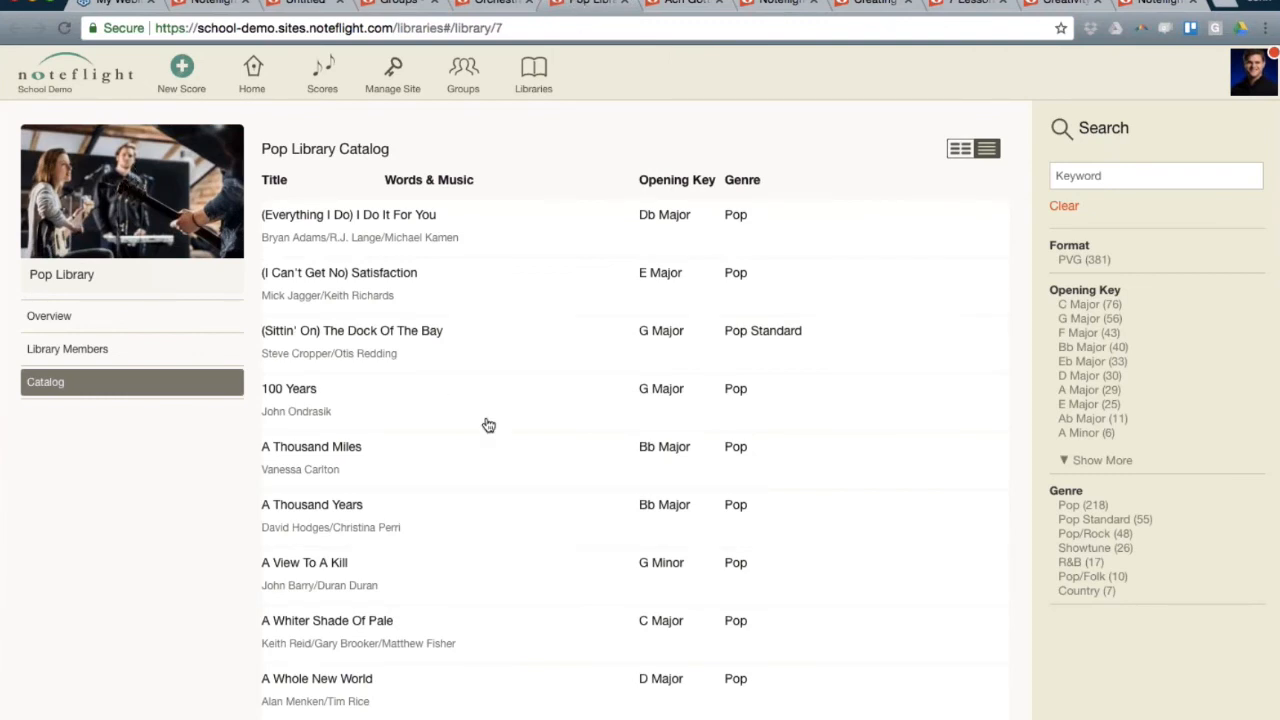
Look through the titles, opening keys and genres listed in the Pop Library catalog.
scroll(465, 308, down, 10)
scroll(465, 305, up, 10)
scroll(465, 304, down, 1)
scroll(465, 304, down, 15)
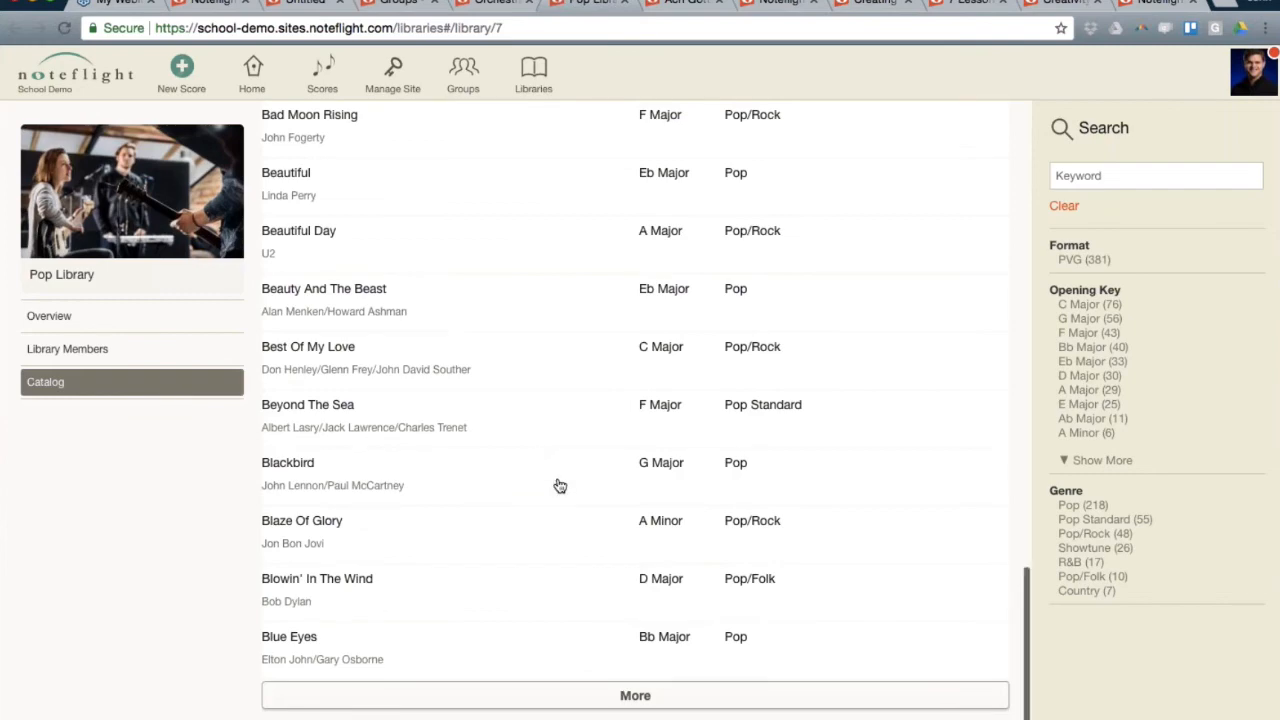
scroll(560, 486, up, 15)
scroll(560, 486, down, 15)
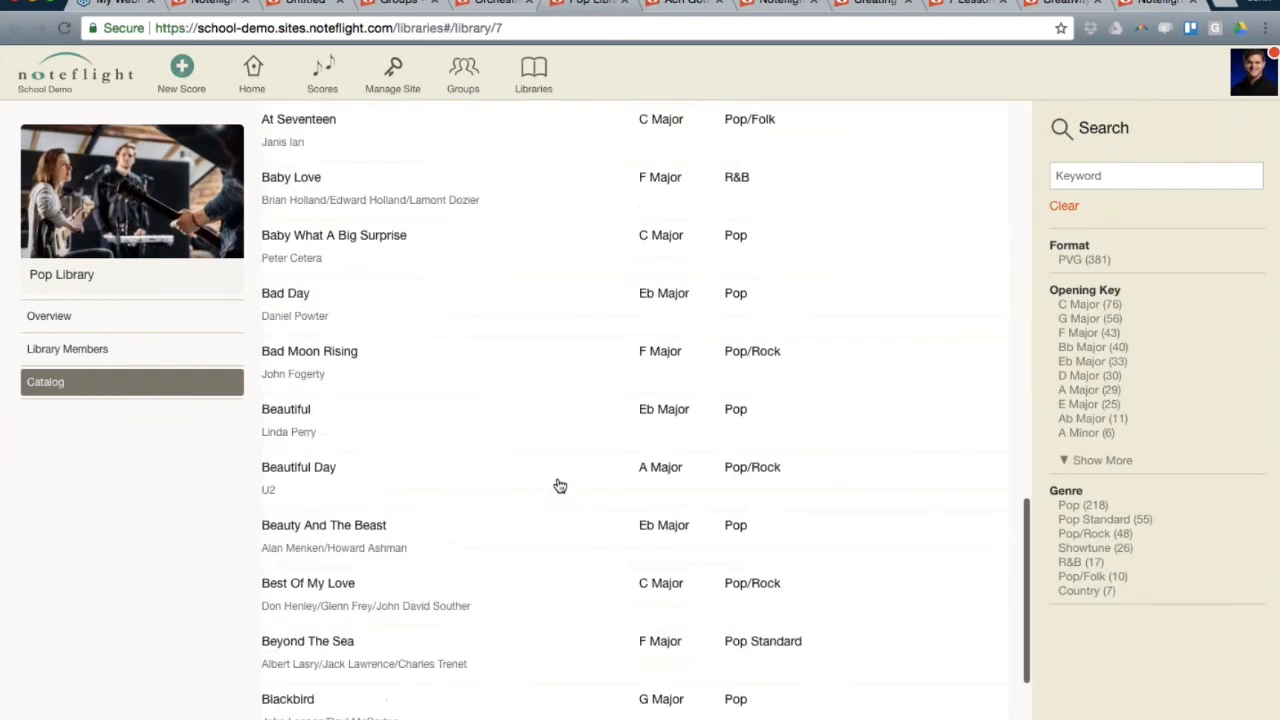
scroll(560, 486, up, 15)
scroll(560, 486, down, 10)
scroll(560, 486, up, 10)
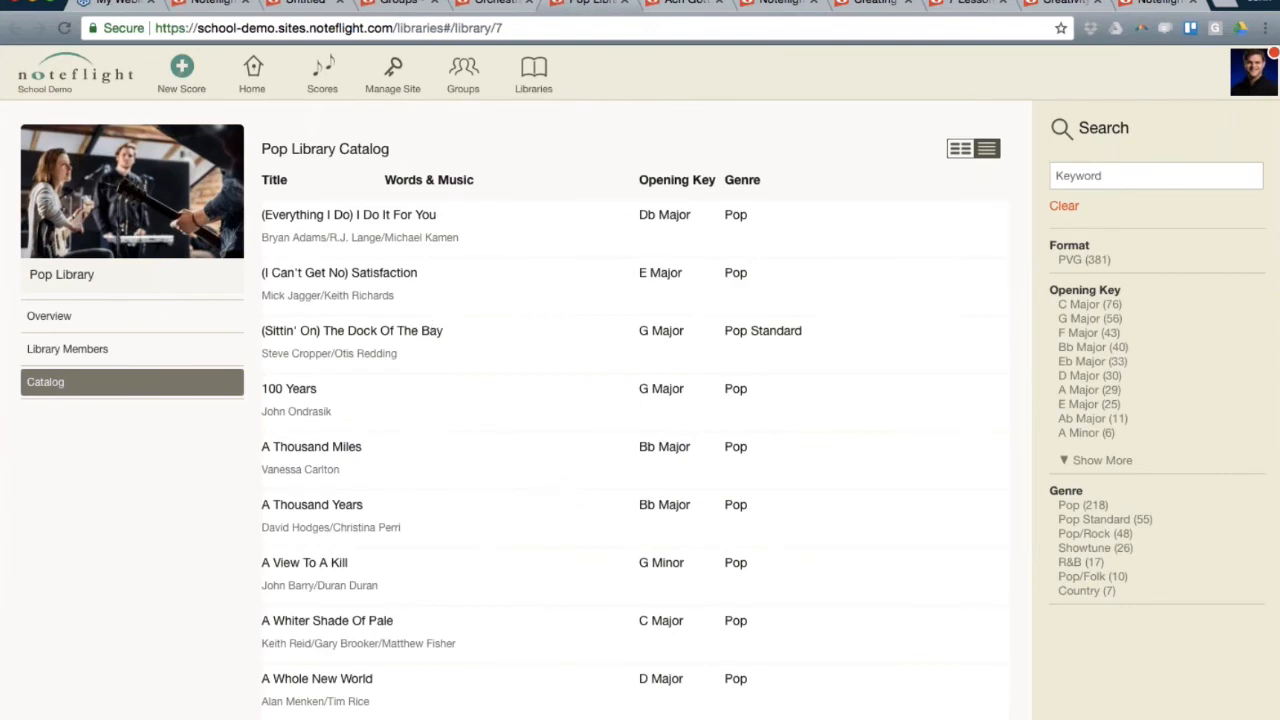
scroll(630, 417, down, 8)
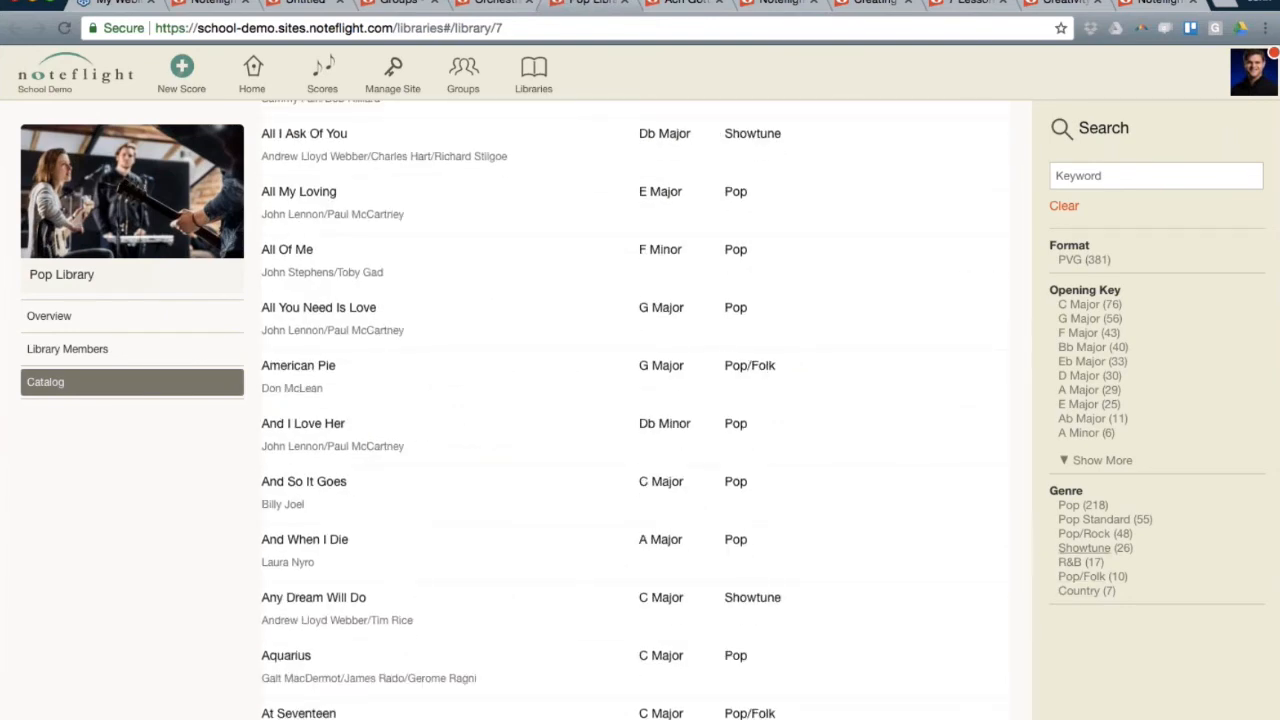
Filter the Pop Library catalog to the Showtune genre and look through the listed songs.
click(1083, 549)
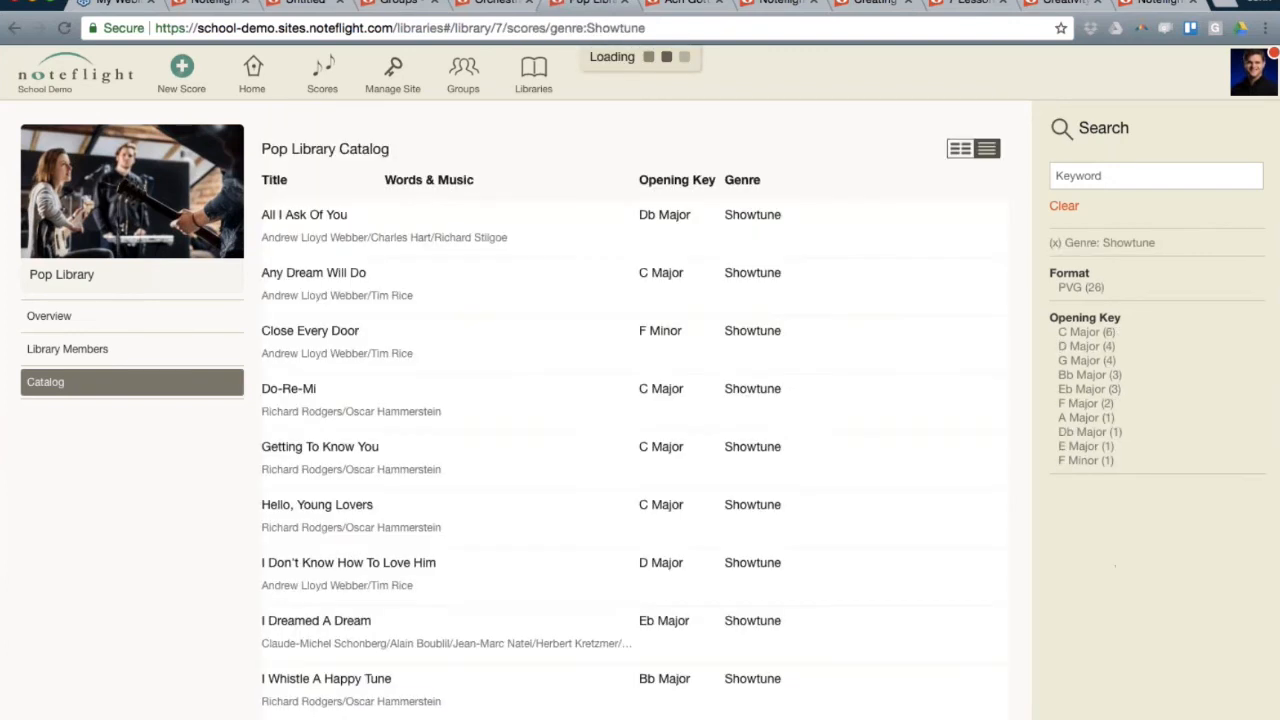
scroll(463, 351, down, 5)
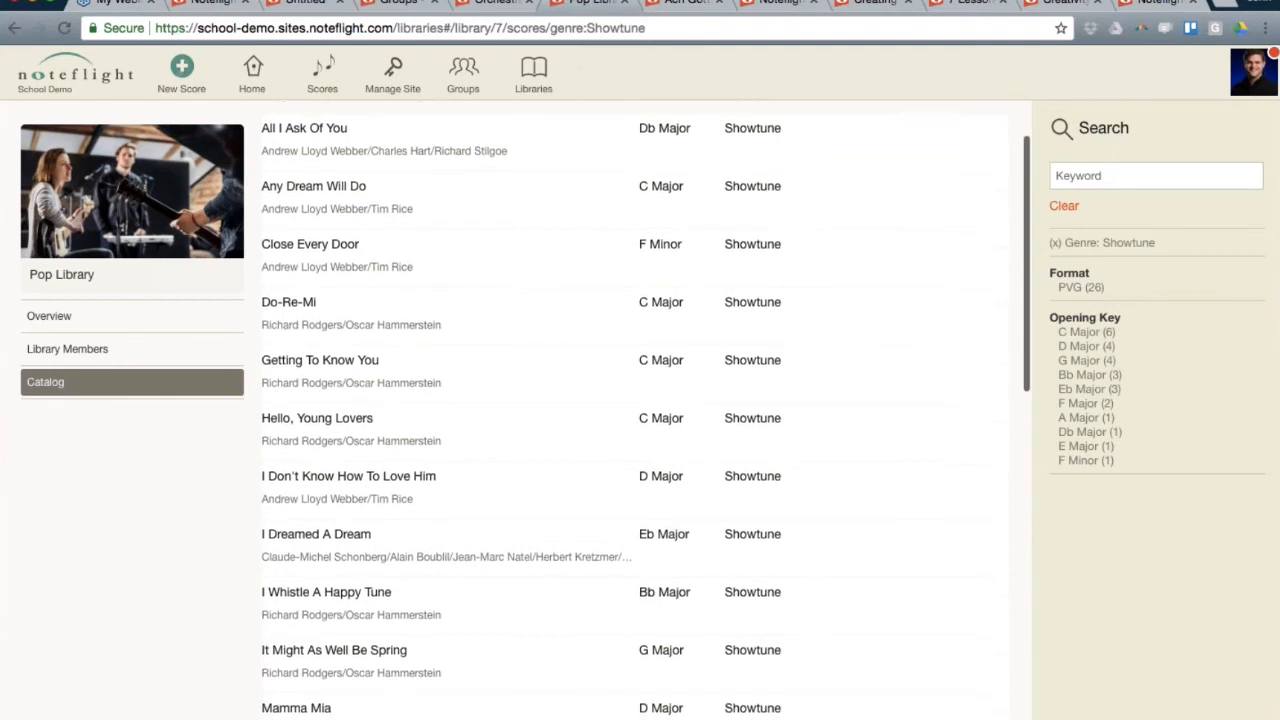
scroll(463, 458, down, 1)
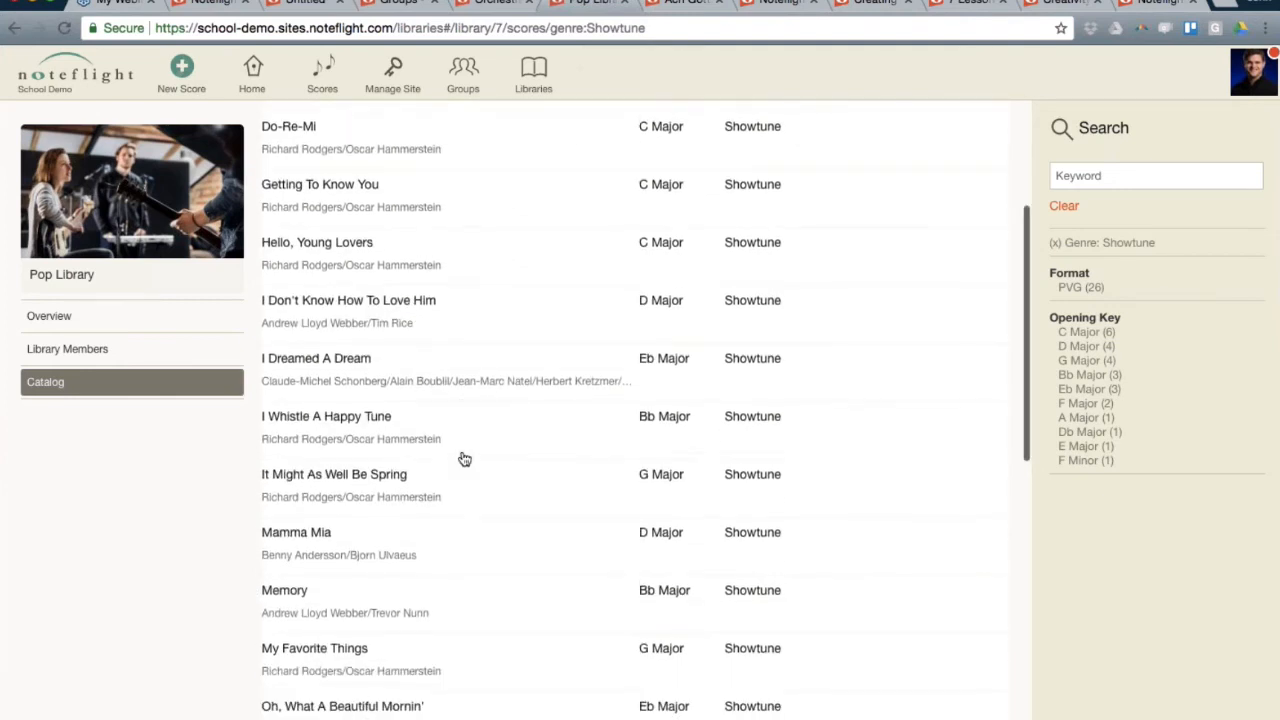
Open I Dreamed a Dream from the Showtune list and check out an editable copy.
click(335, 365)
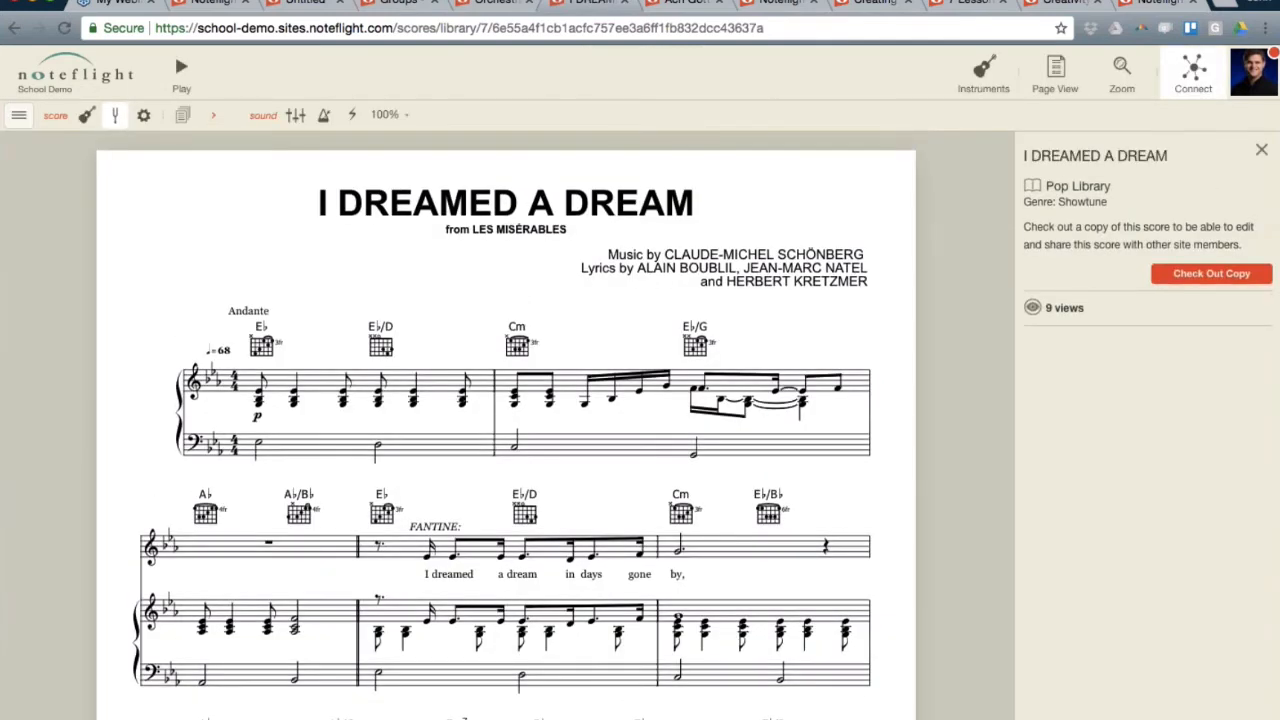
click(1175, 274)
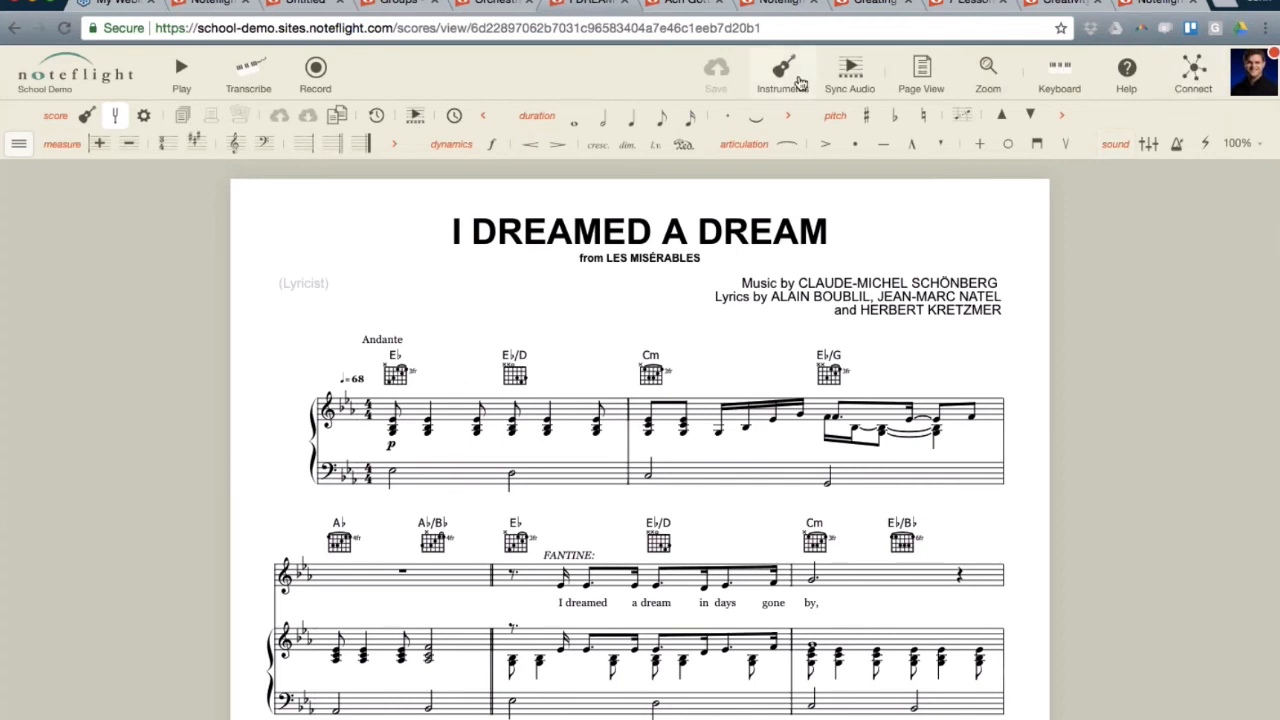
Change the Voice part of the checked-out score to Trumpet in the instrument settings.
click(782, 72)
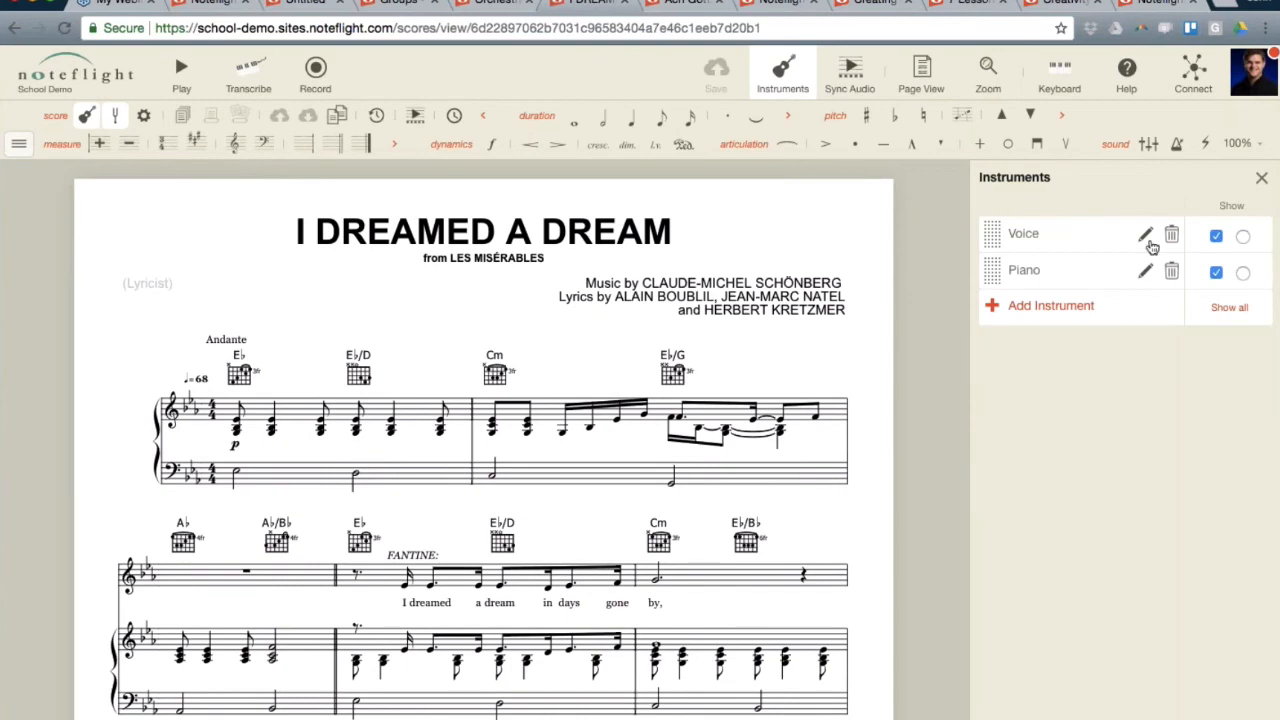
click(1146, 235)
text(tr)
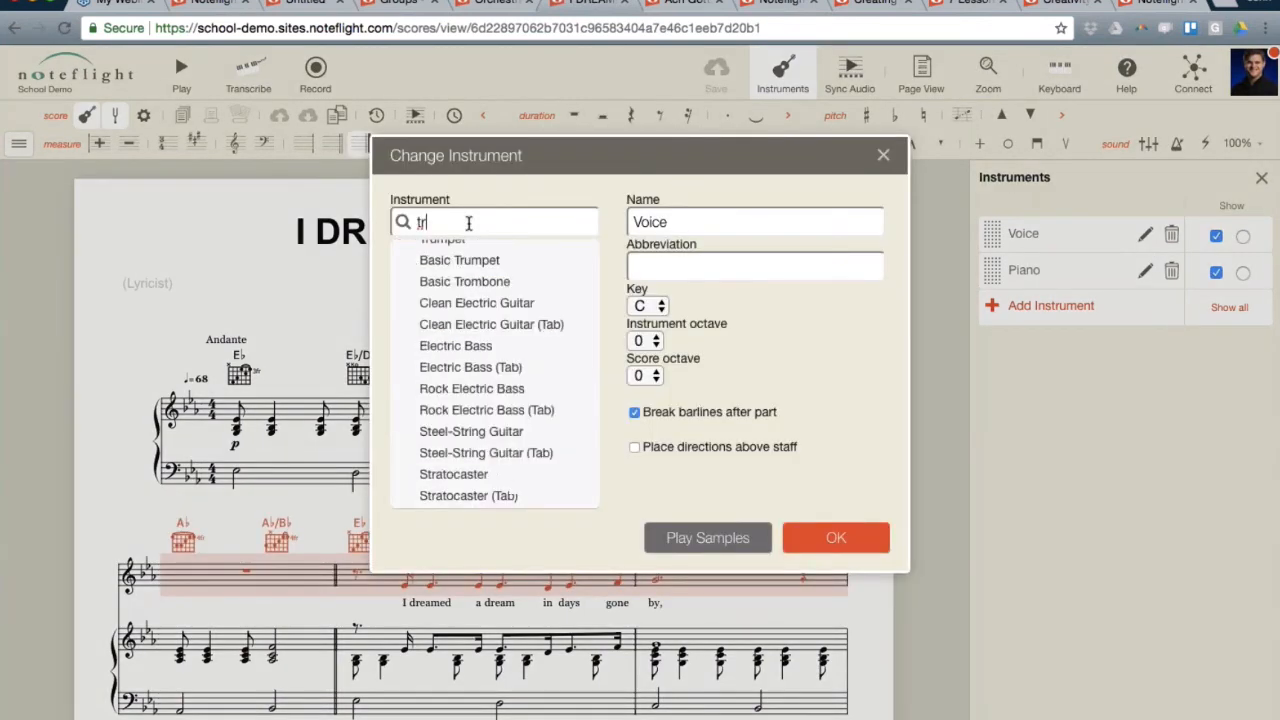
scroll(470, 270, up, 1)
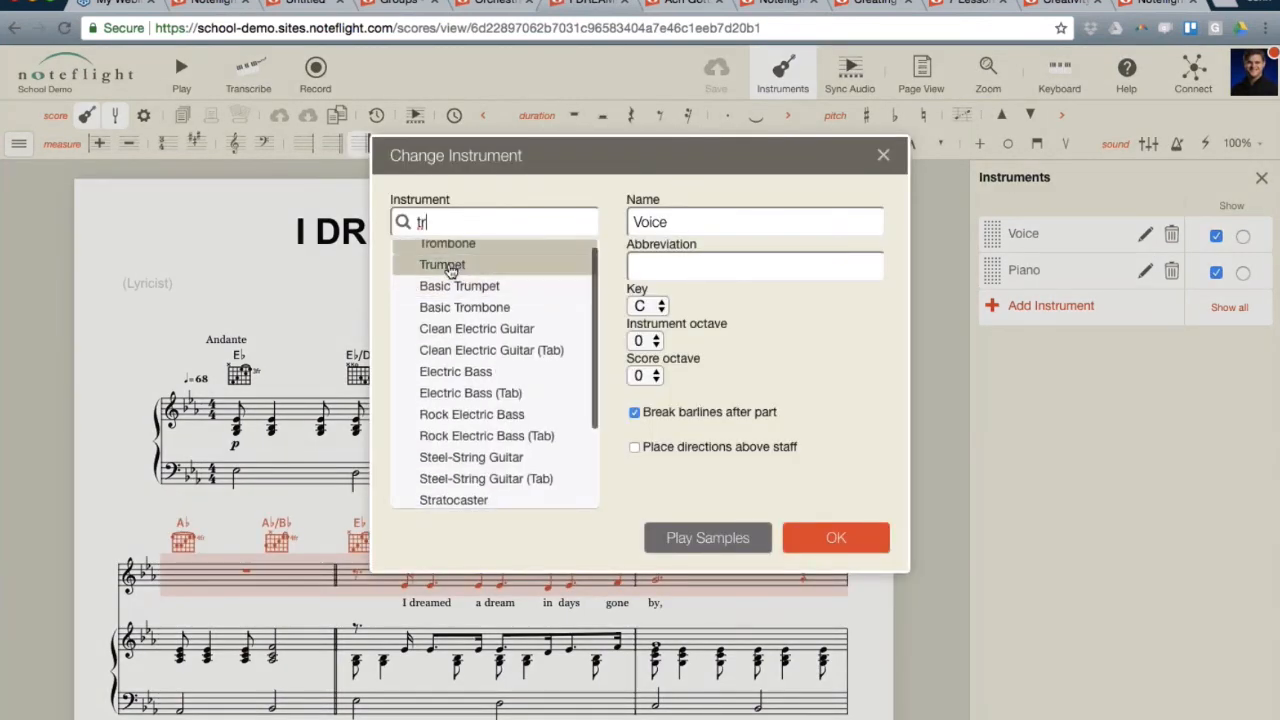
click(470, 265)
click(835, 538)
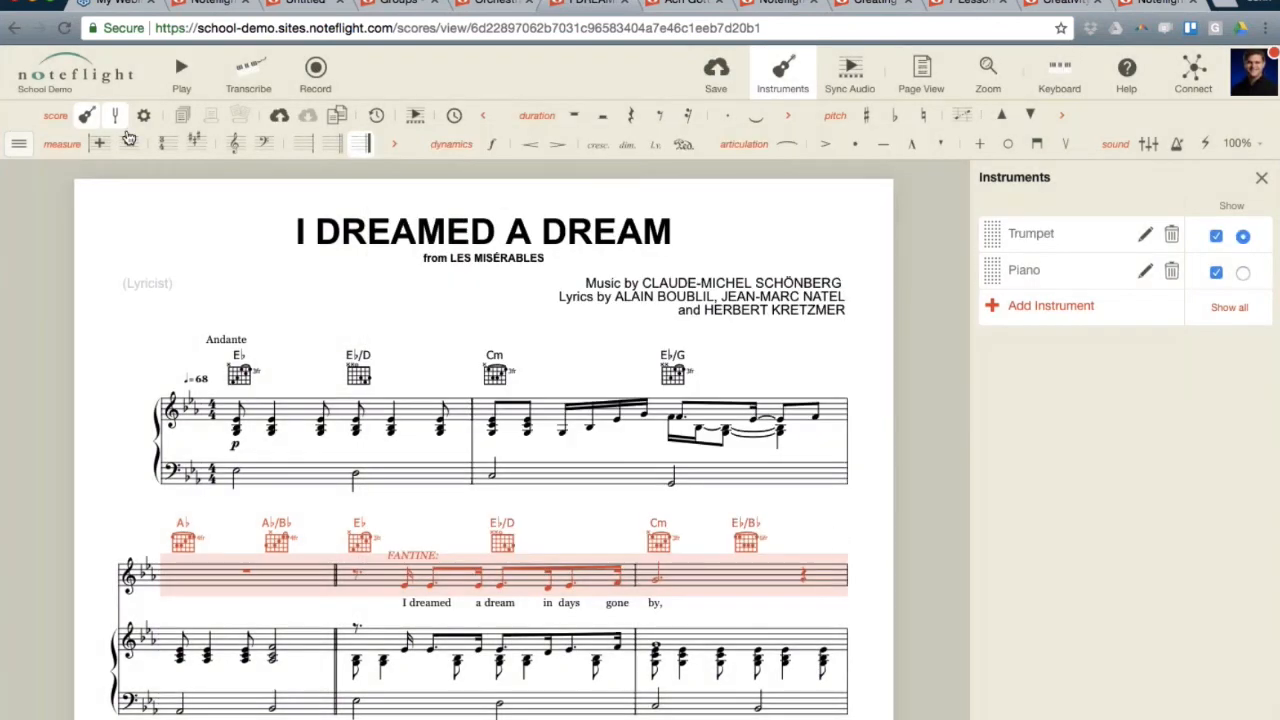
Examine the transposed trumpet part in the score, viewing it alone by hiding the Piano part and showing it again.
scroll(503, 543, down, 4)
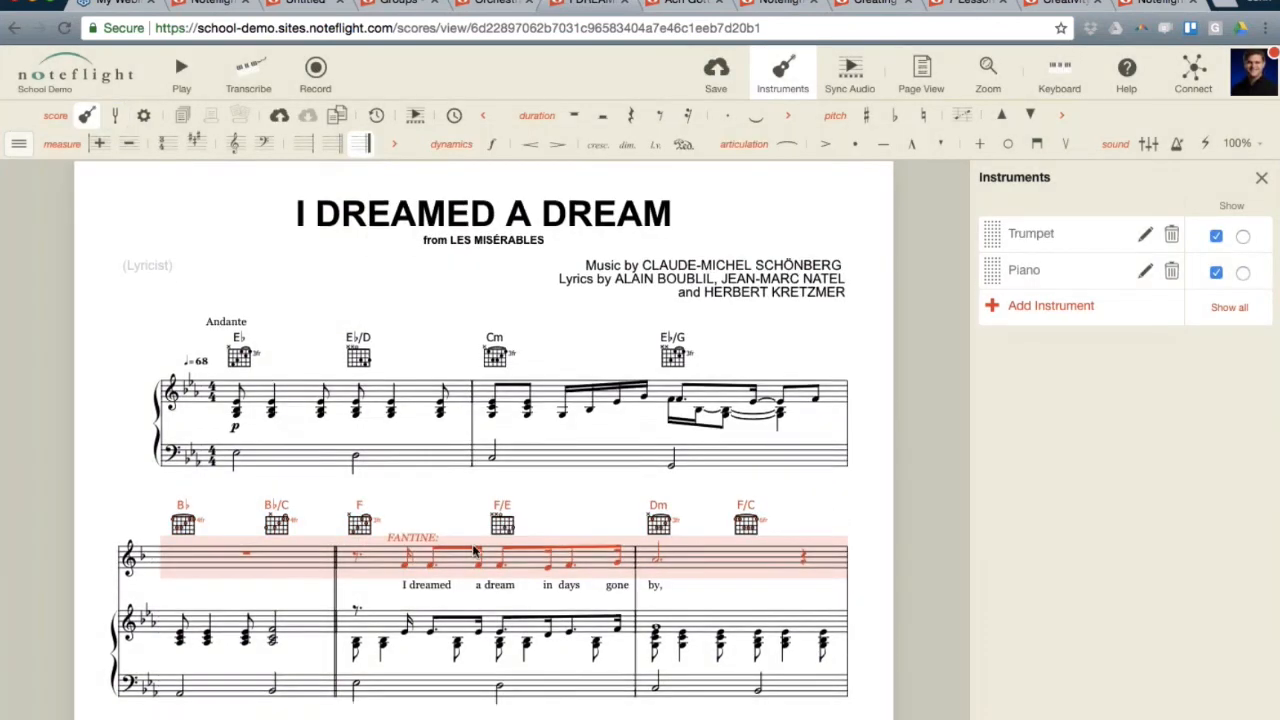
click(910, 531)
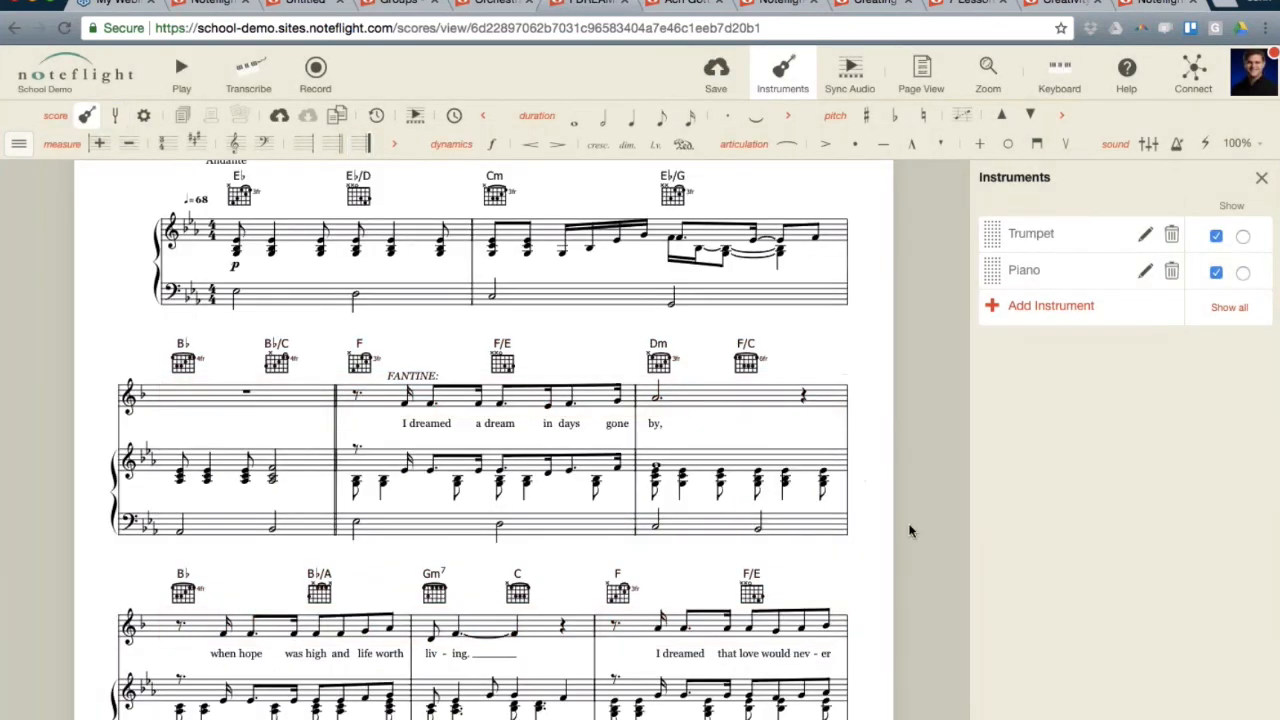
click(1216, 273)
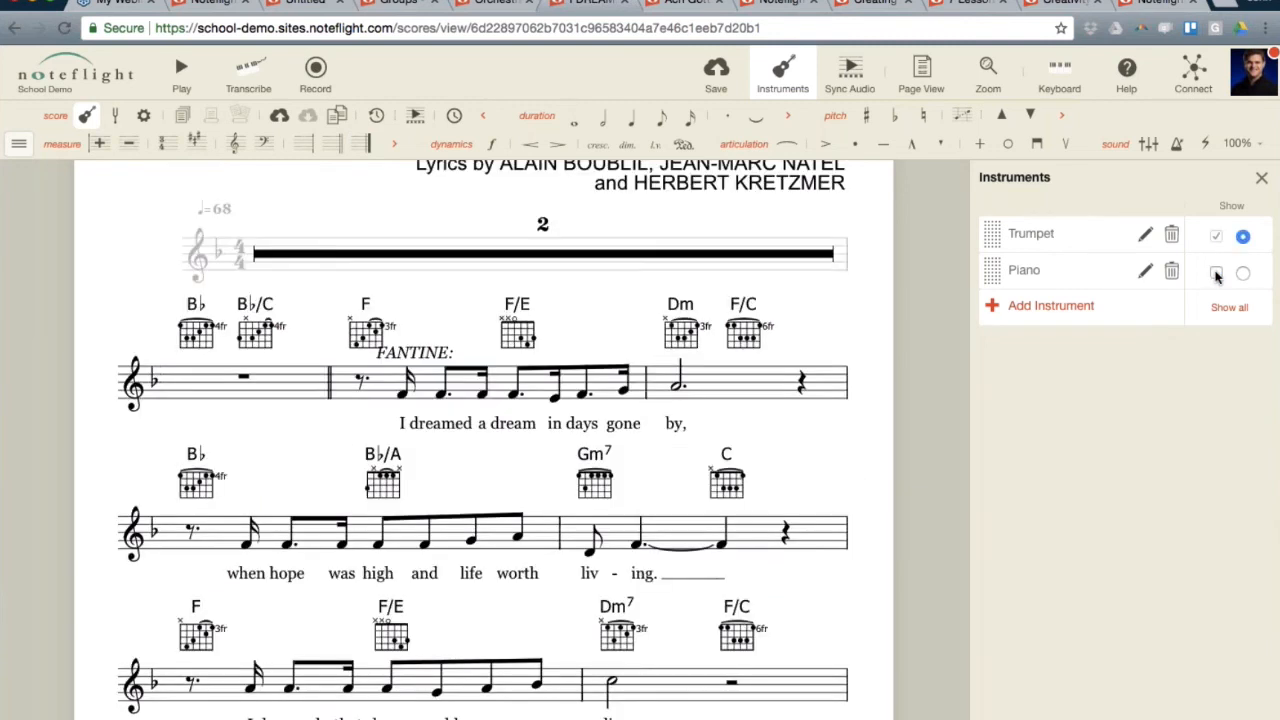
click(1216, 273)
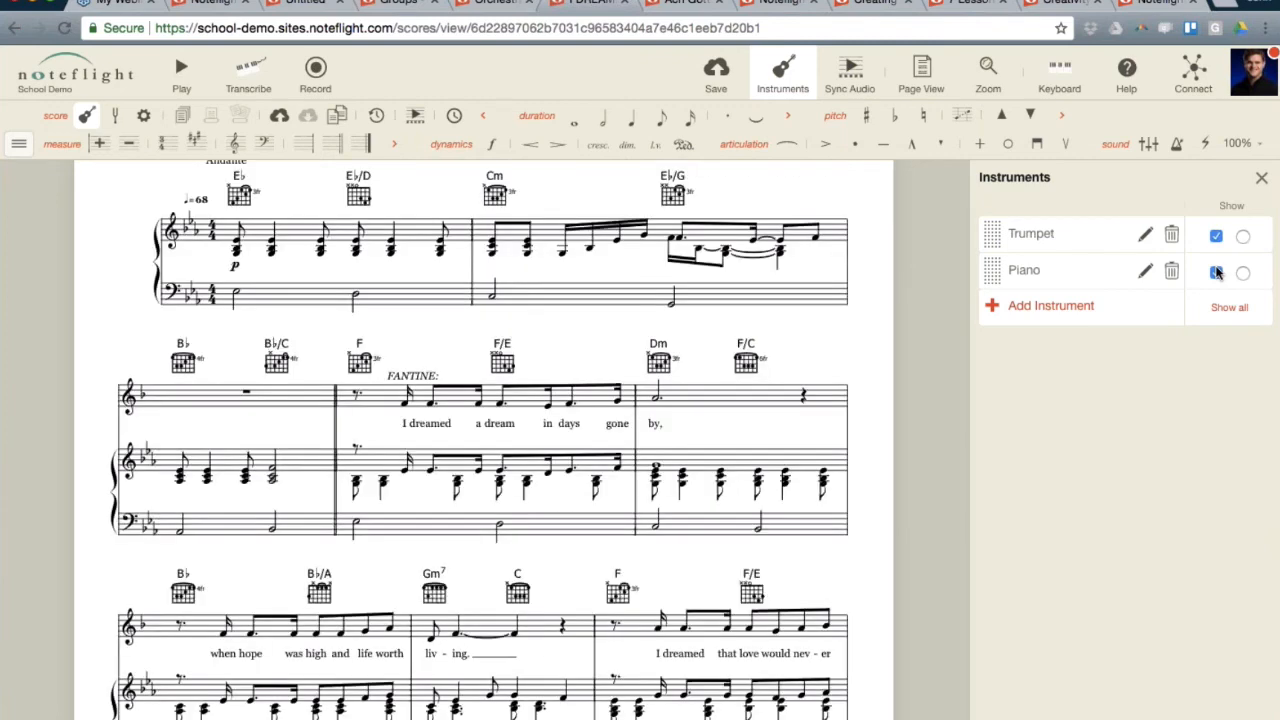
Switch to the Orchestra Library catalog and filter it to Grade 2 scores.
click(500, 3)
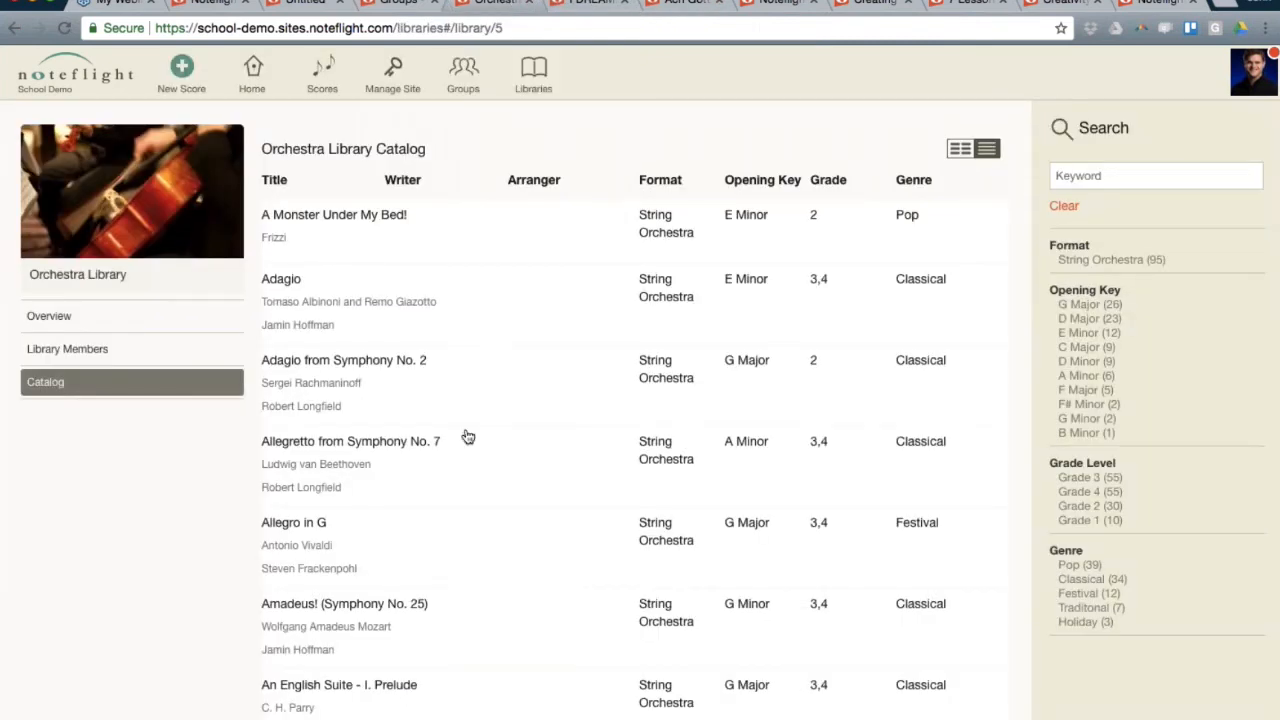
click(1084, 508)
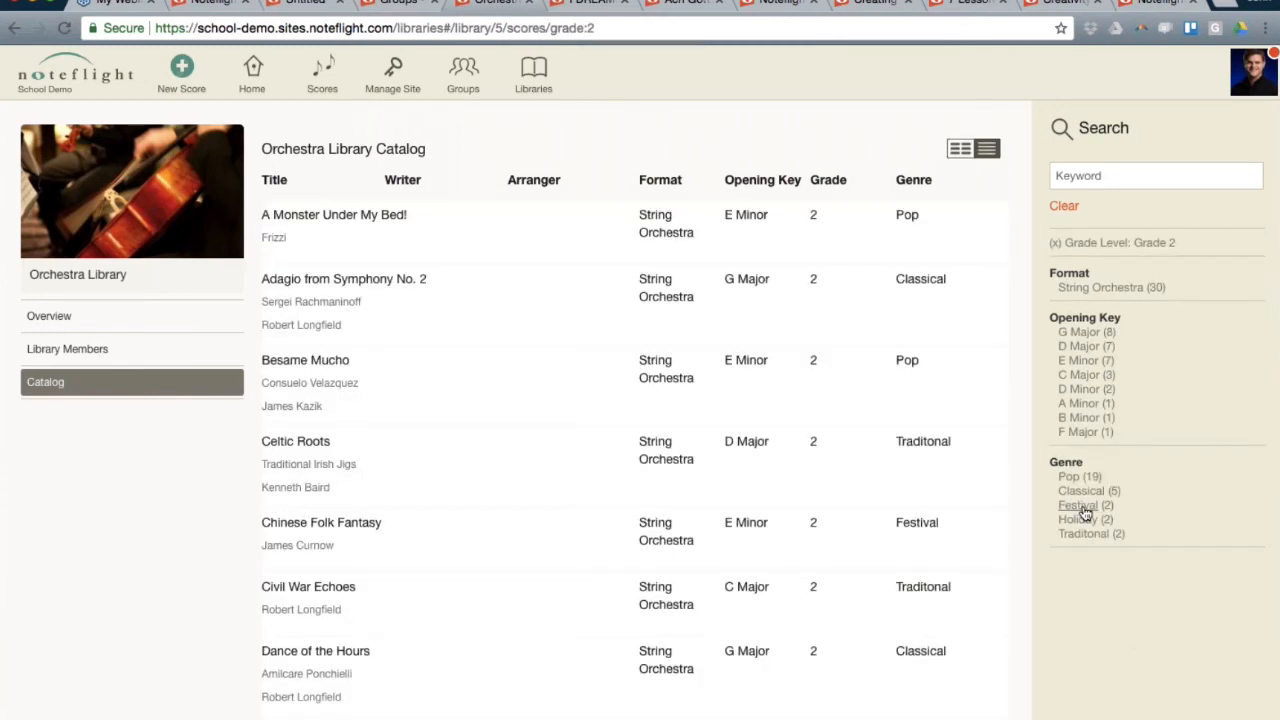
scroll(446, 588, down, 5)
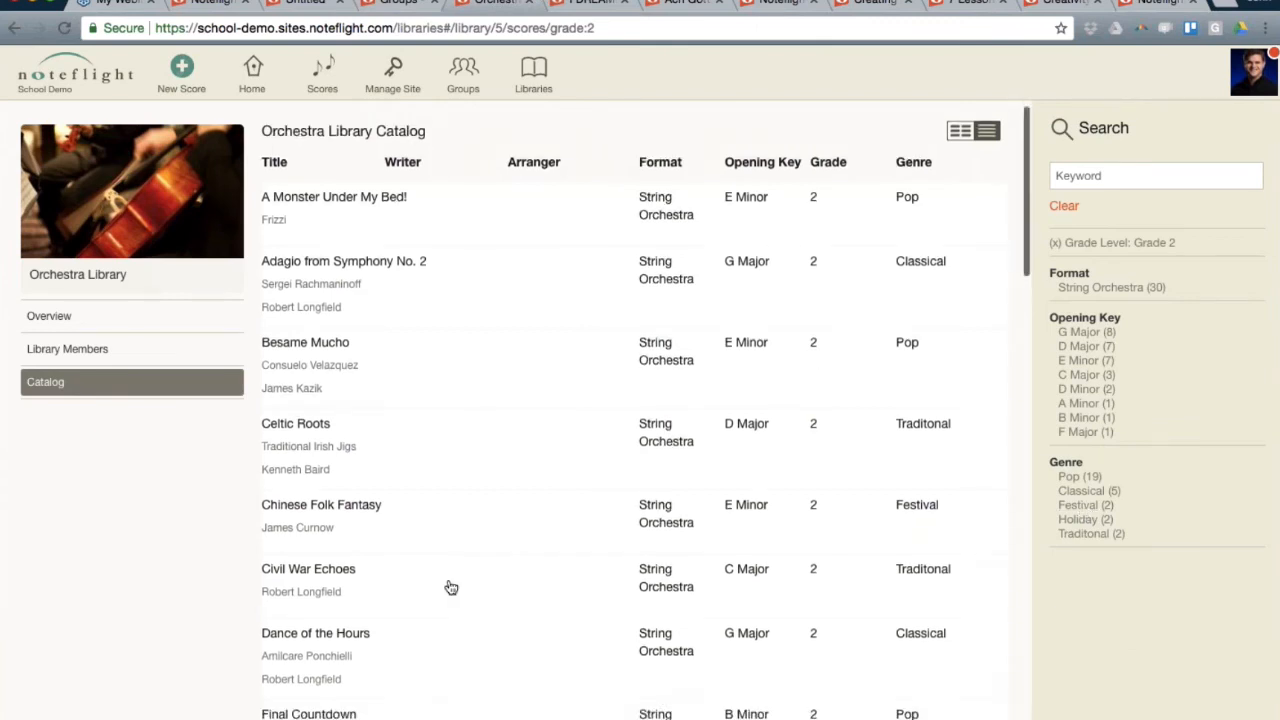
Open Final Countdown from the Grade 2 orchestra scores and display only the Violin 1, Violin 2 and Piano parts.
click(338, 508)
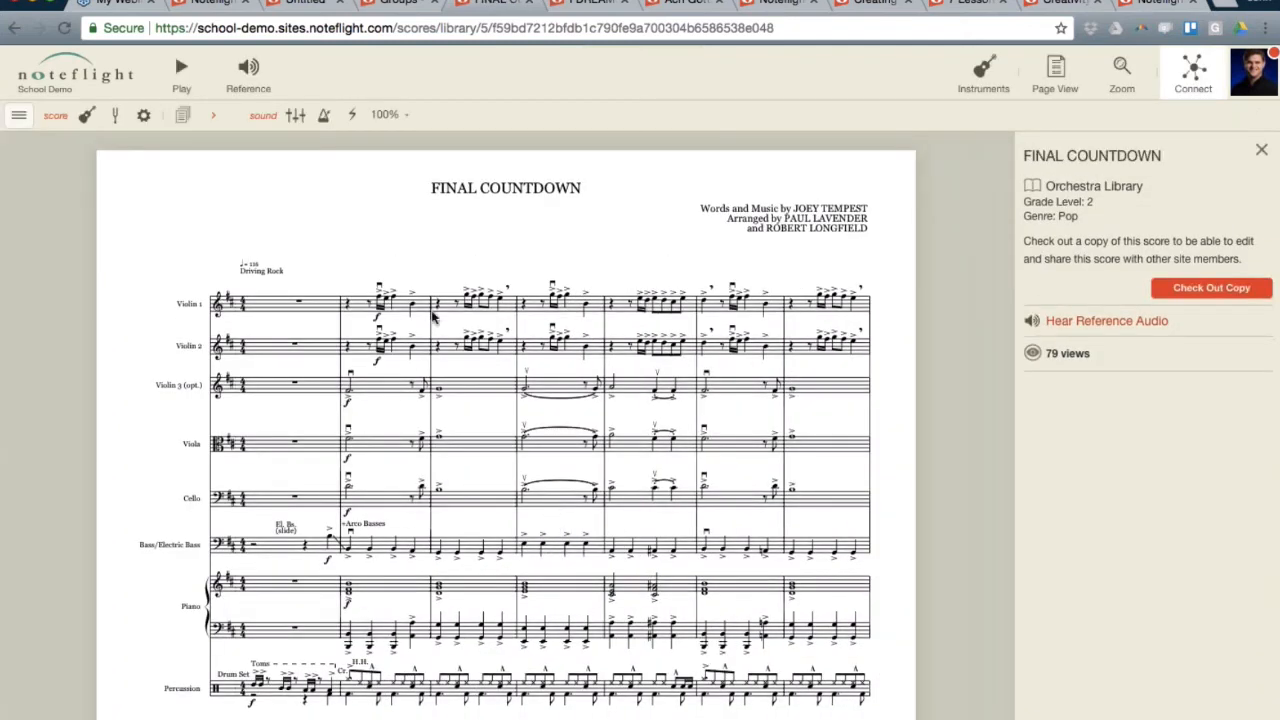
click(990, 80)
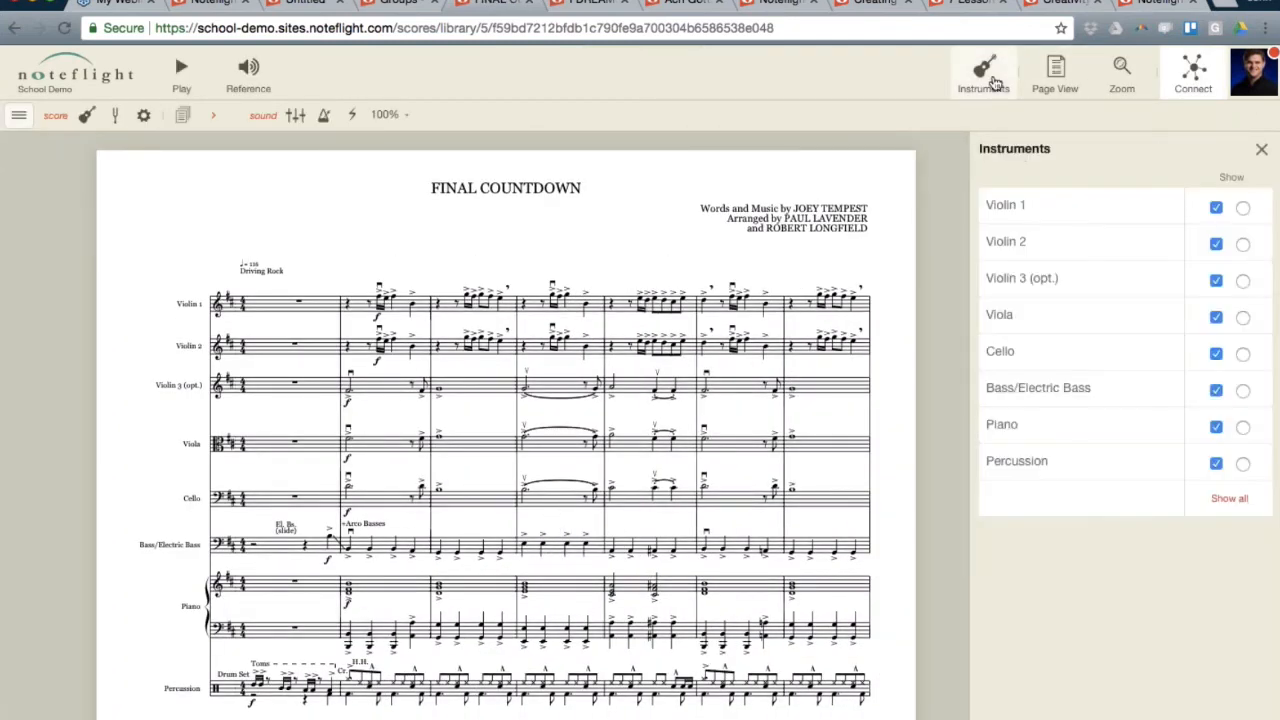
click(1243, 208)
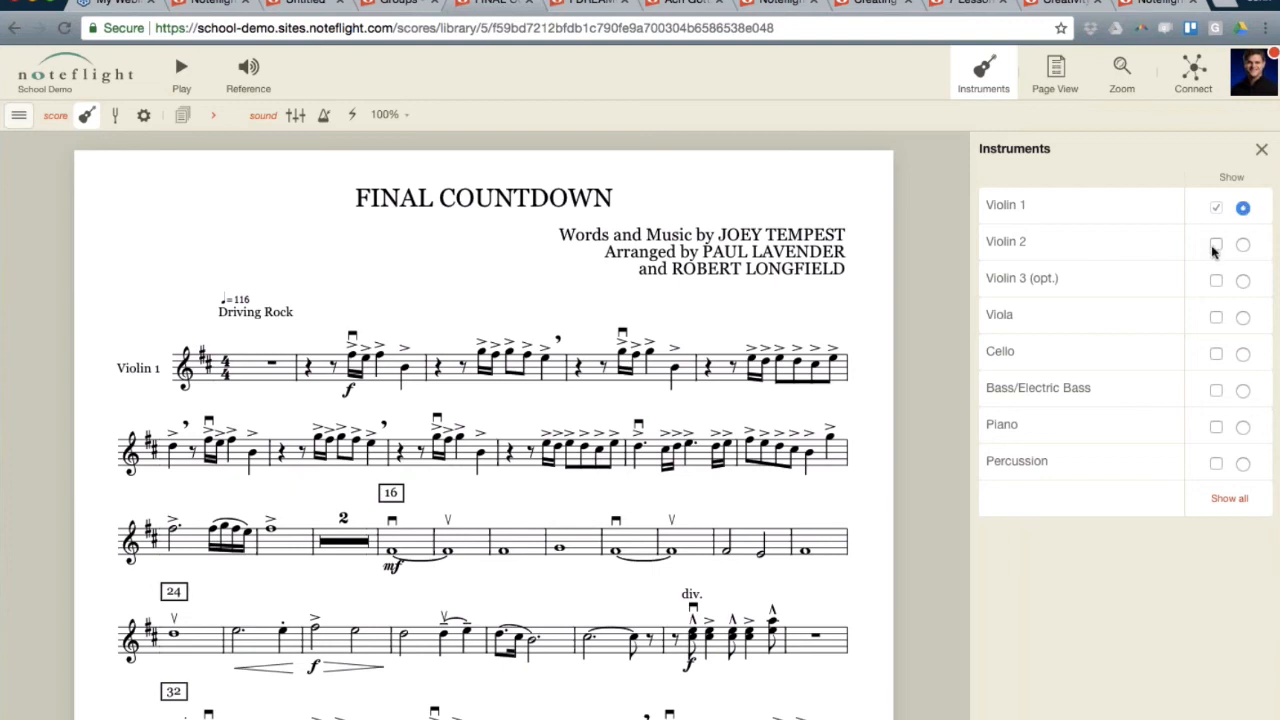
click(1215, 245)
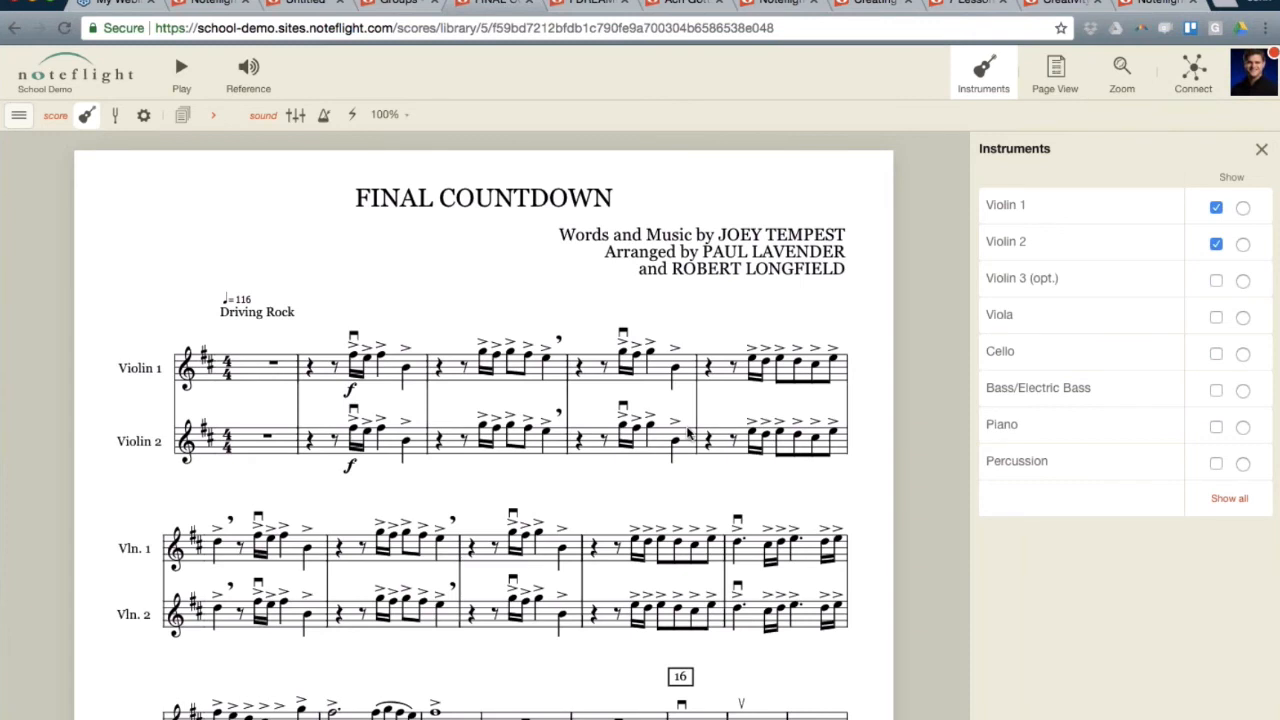
click(1215, 427)
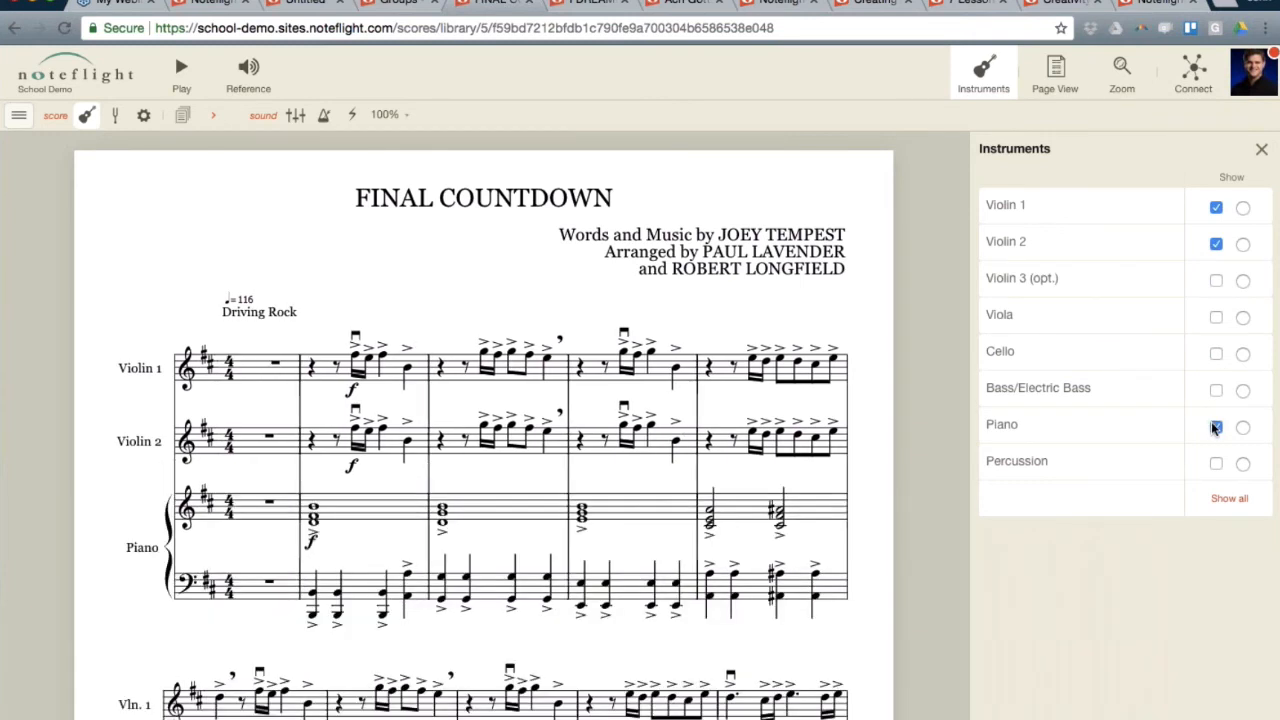
Restore all instruments in the score display, isolate the Viola part, look through it and close the instrument list.
click(1227, 501)
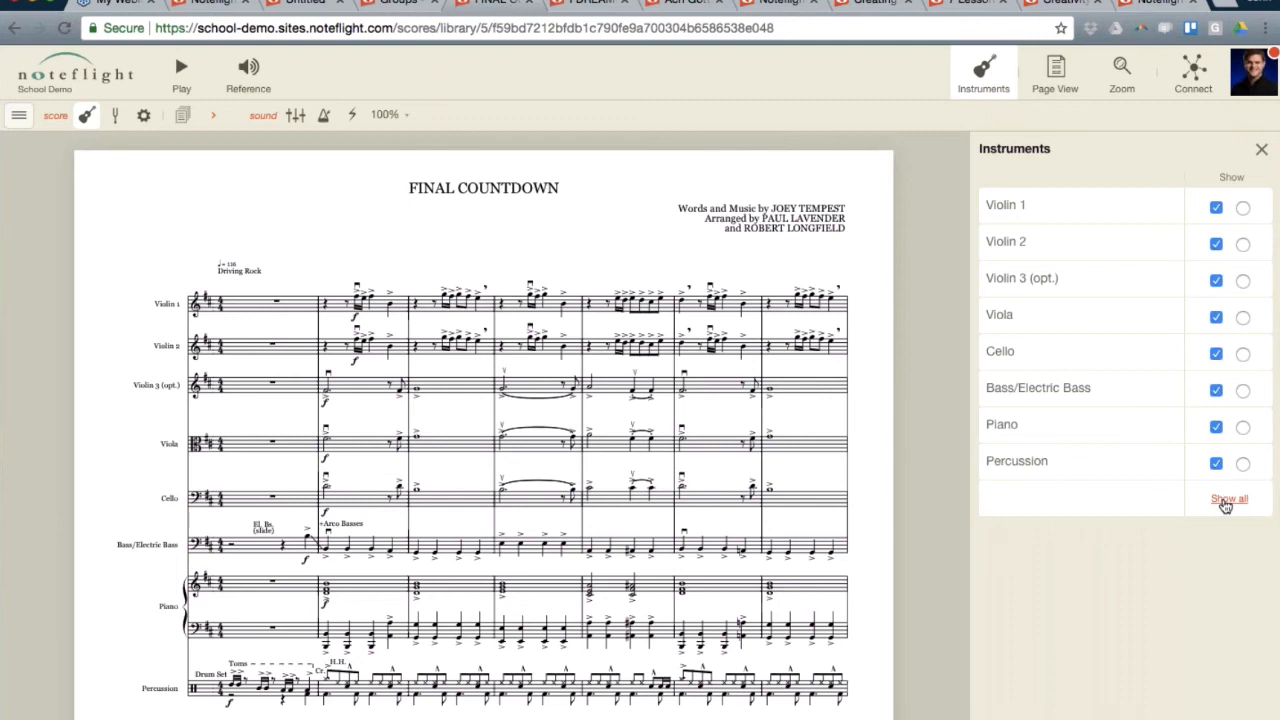
click(1242, 318)
scroll(483, 425, down, 5)
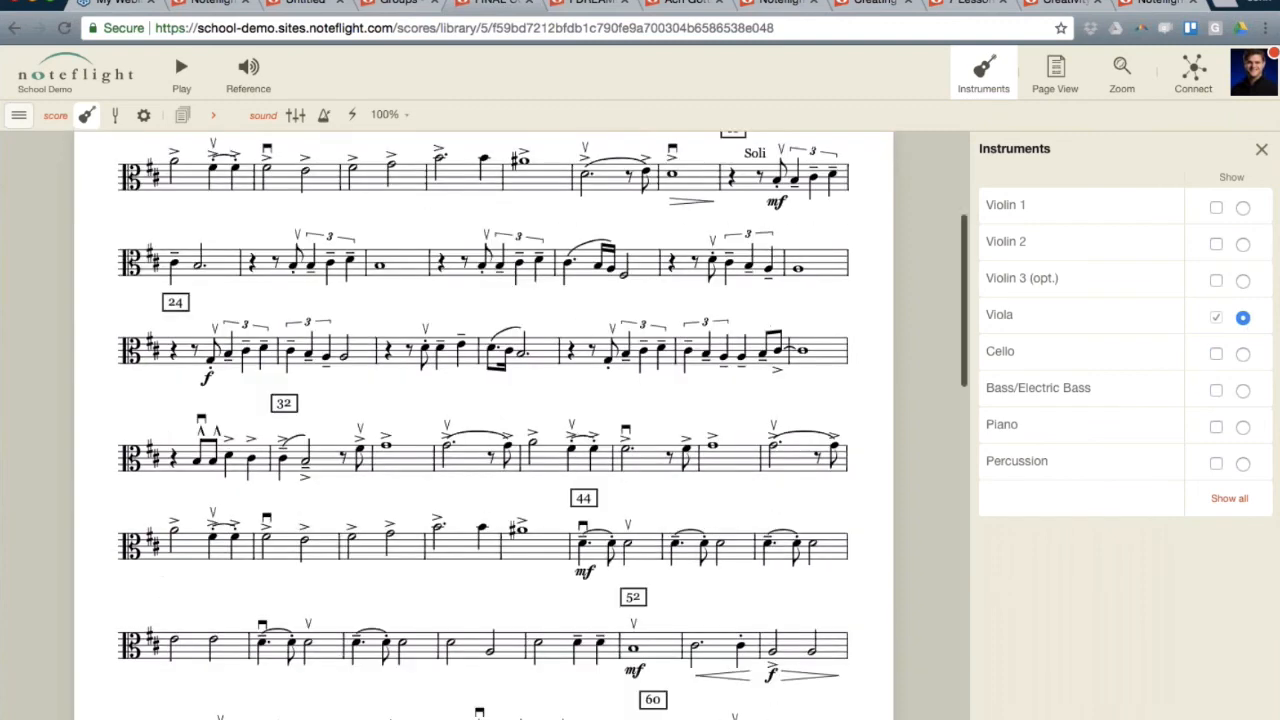
scroll(483, 425, up, 4)
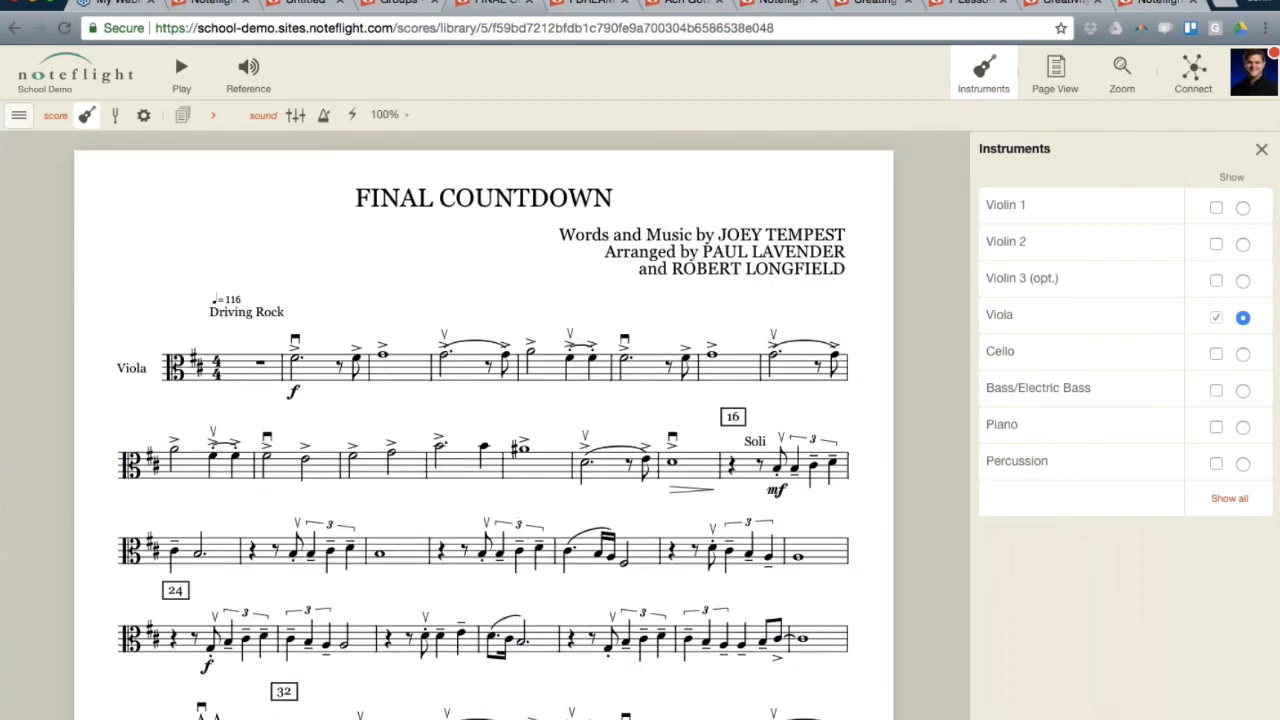
click(1216, 208)
click(1216, 208)
click(1261, 148)
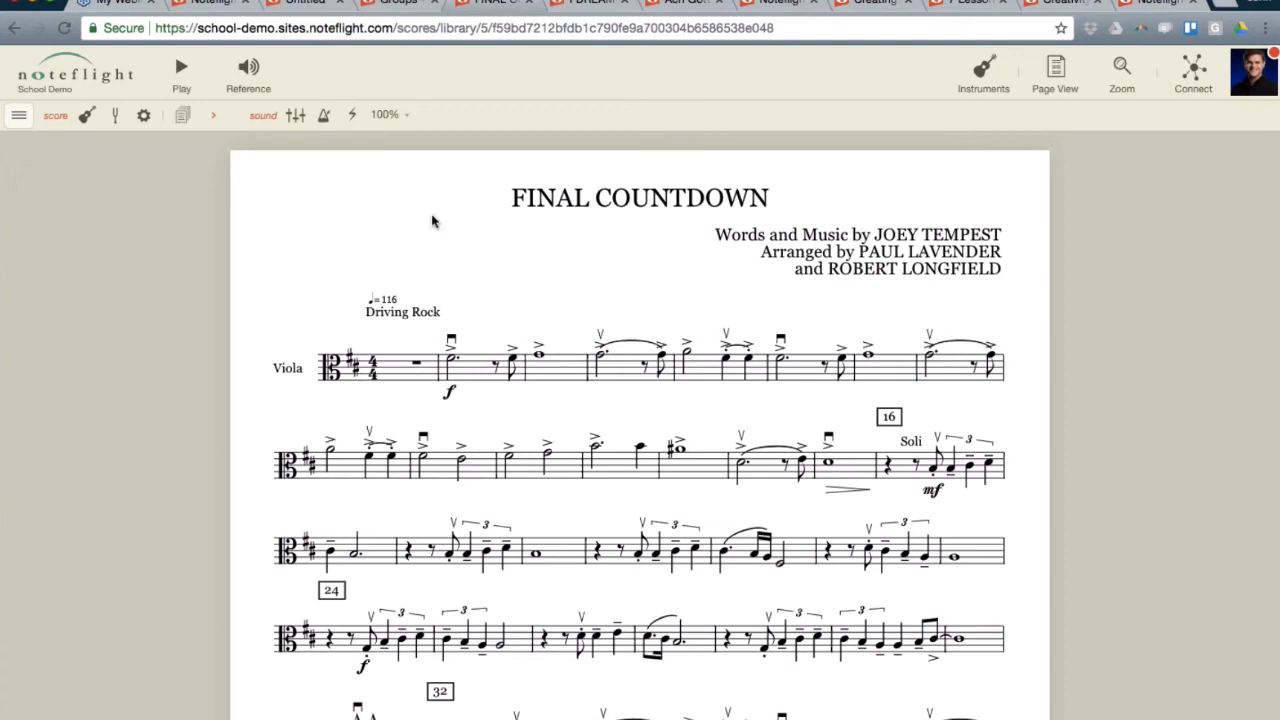
Leave the score, return to the content libraries overview and open the Choir Library catalog.
click(60, 82)
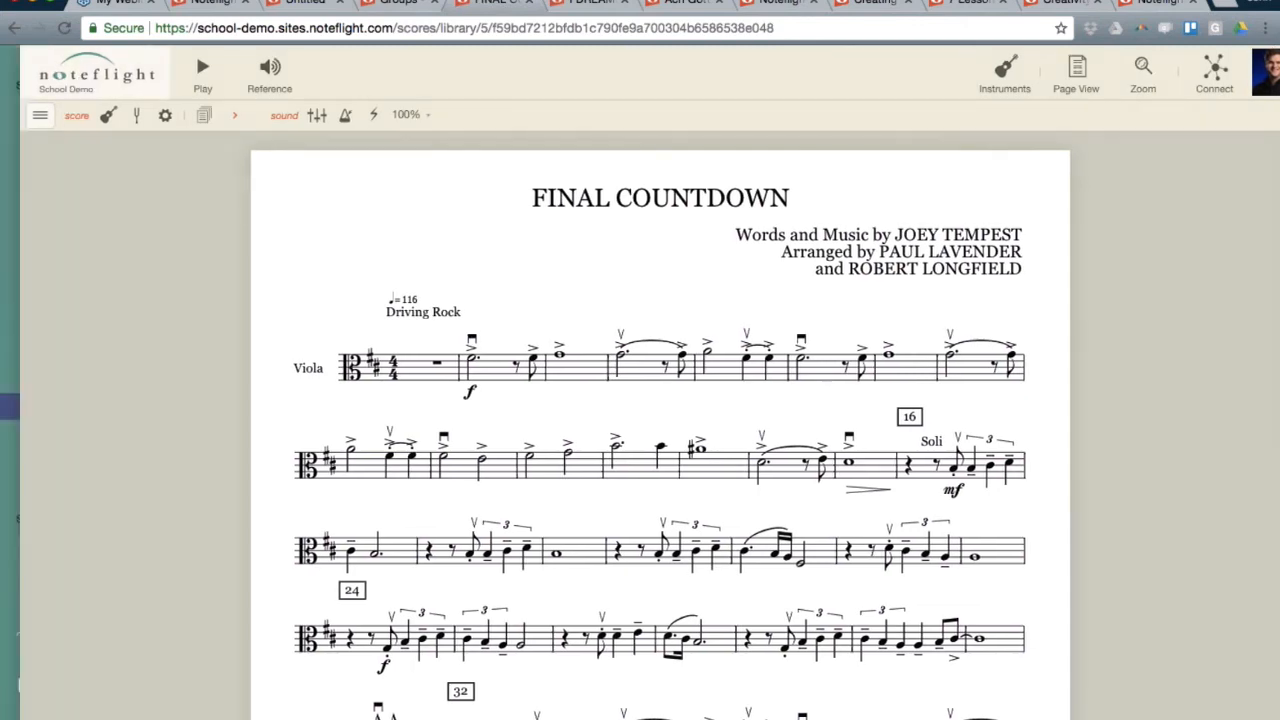
click(73, 413)
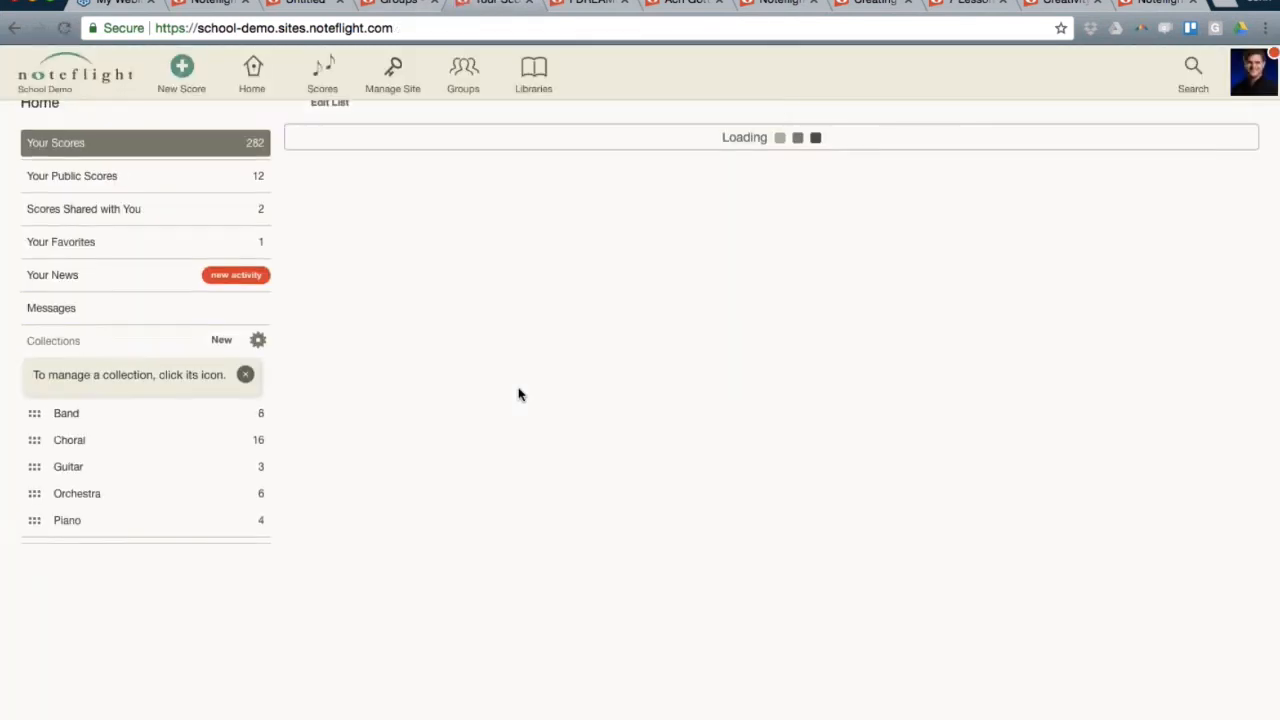
click(533, 83)
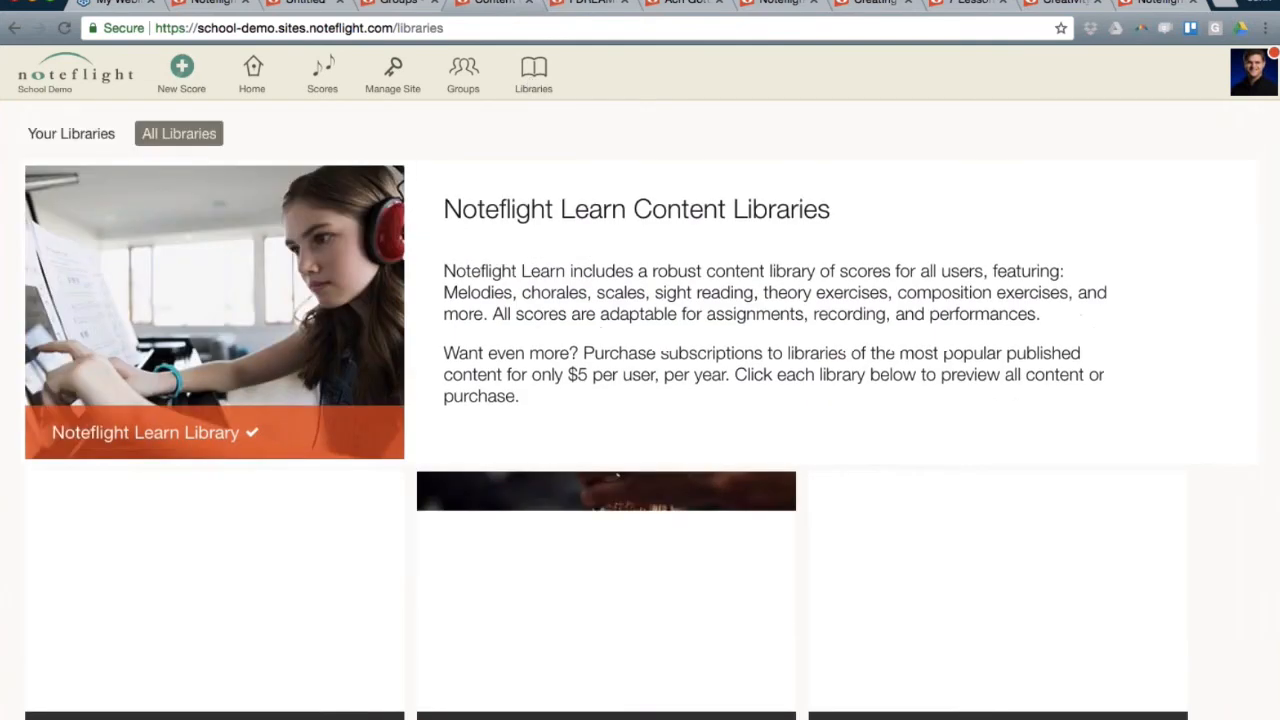
scroll(594, 468, down, 3)
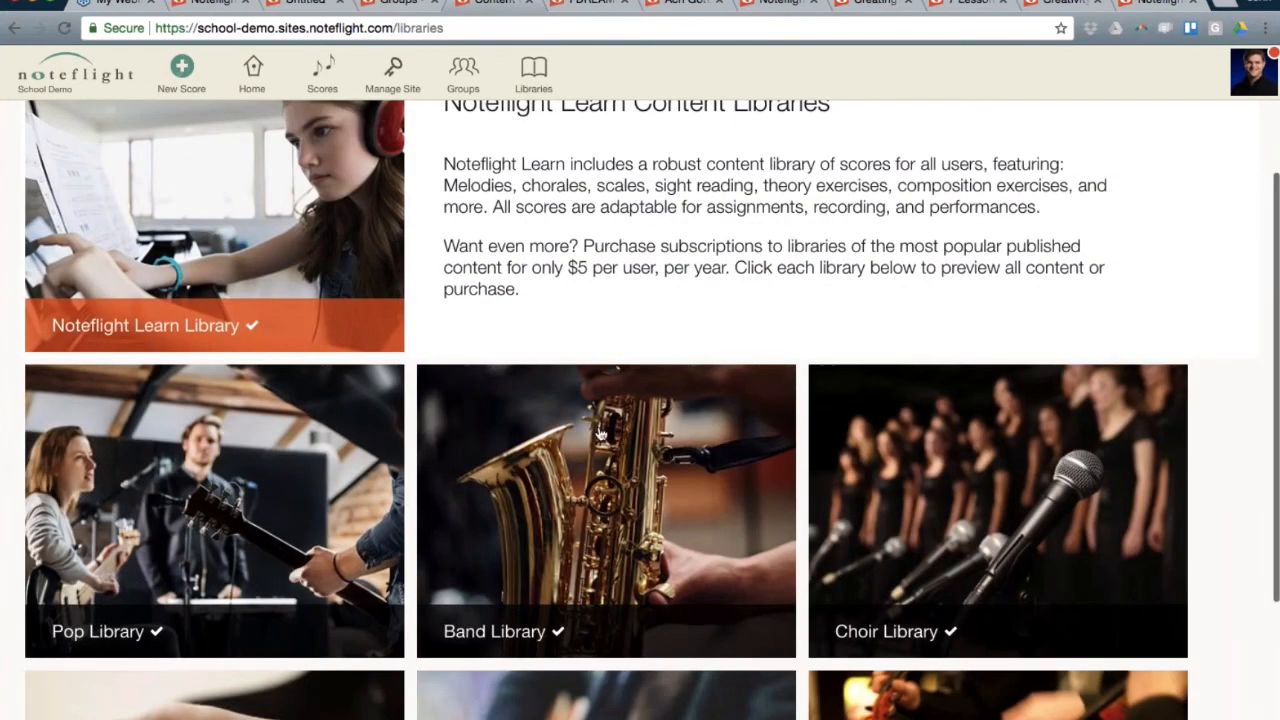
scroll(594, 470, down, 2)
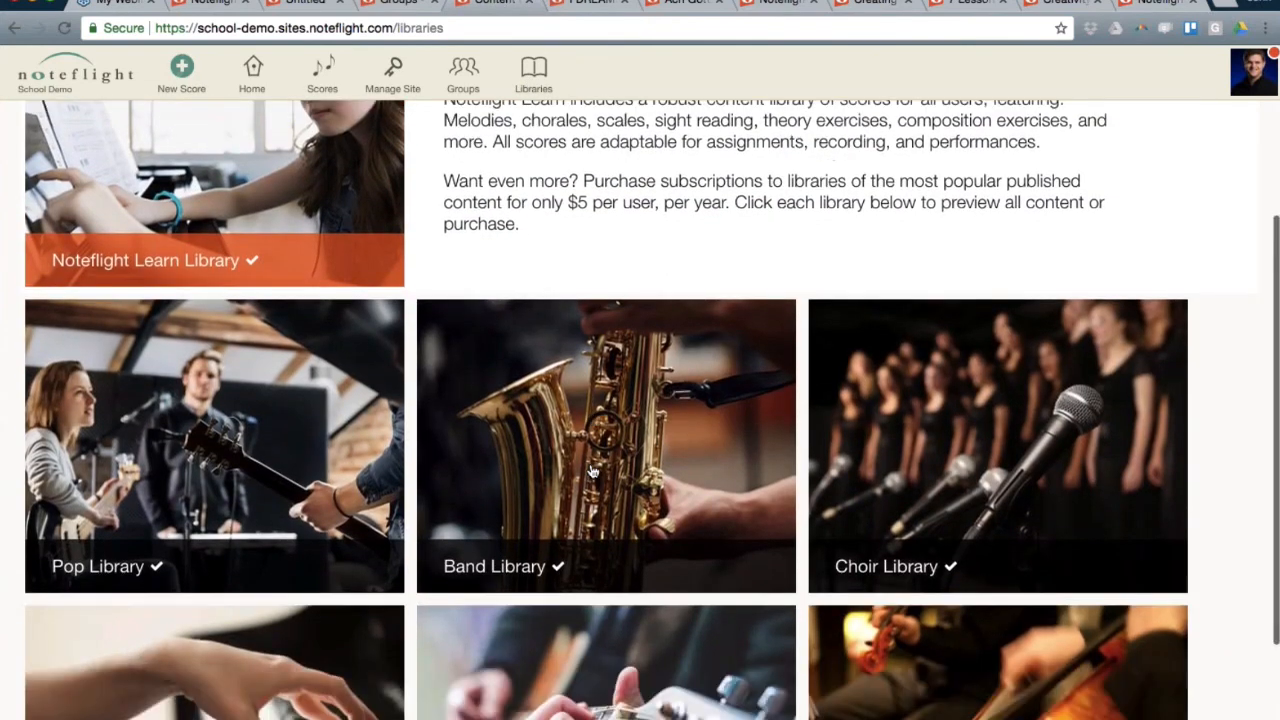
click(922, 431)
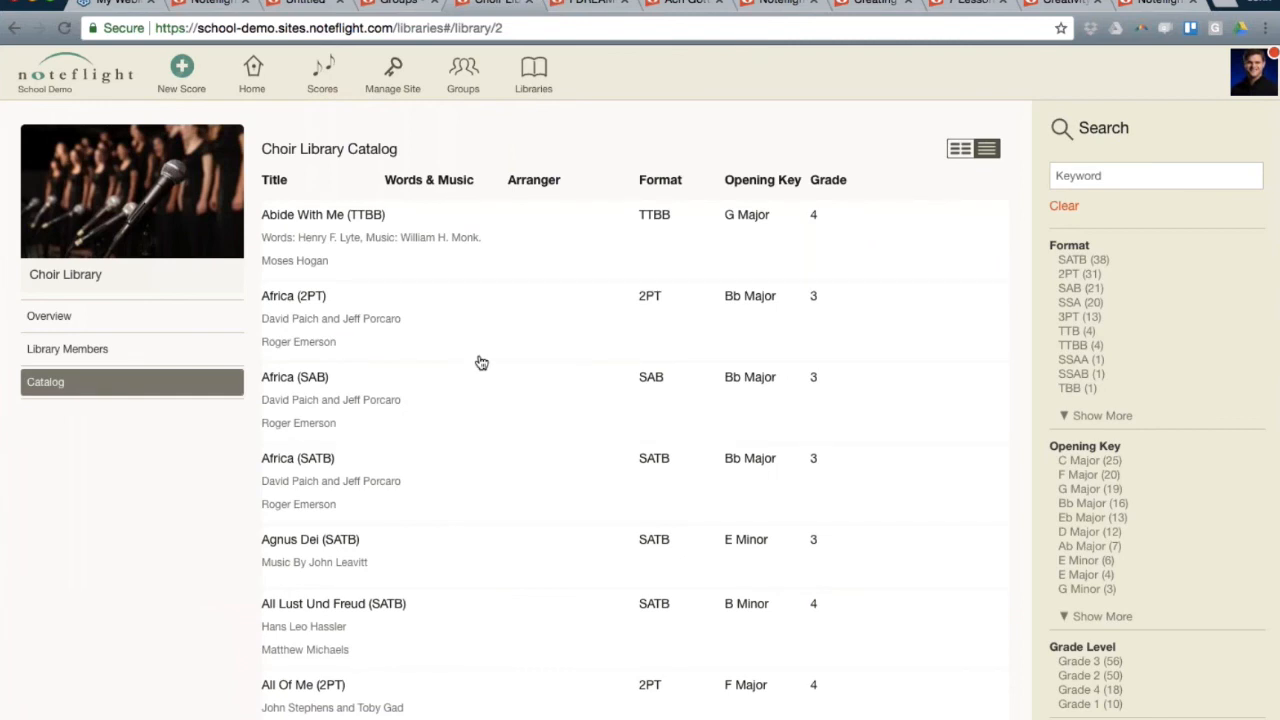
Add three students to the Choir Library's members.
click(88, 349)
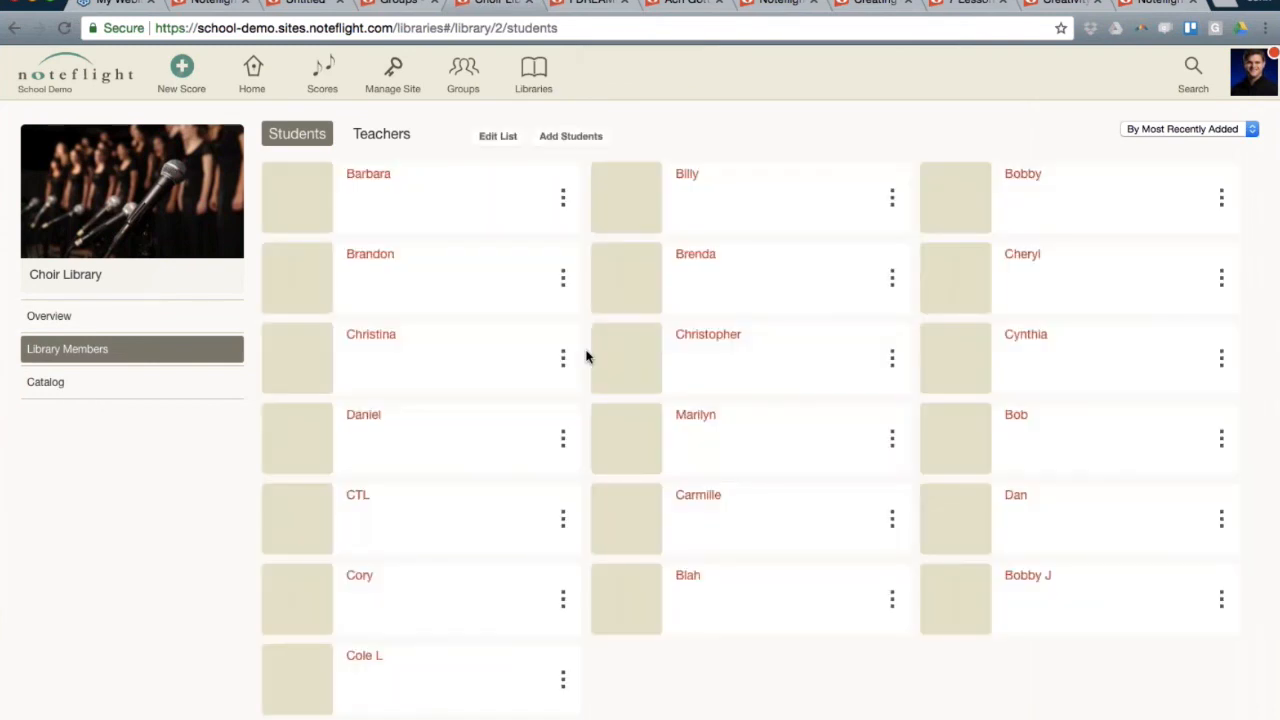
click(566, 140)
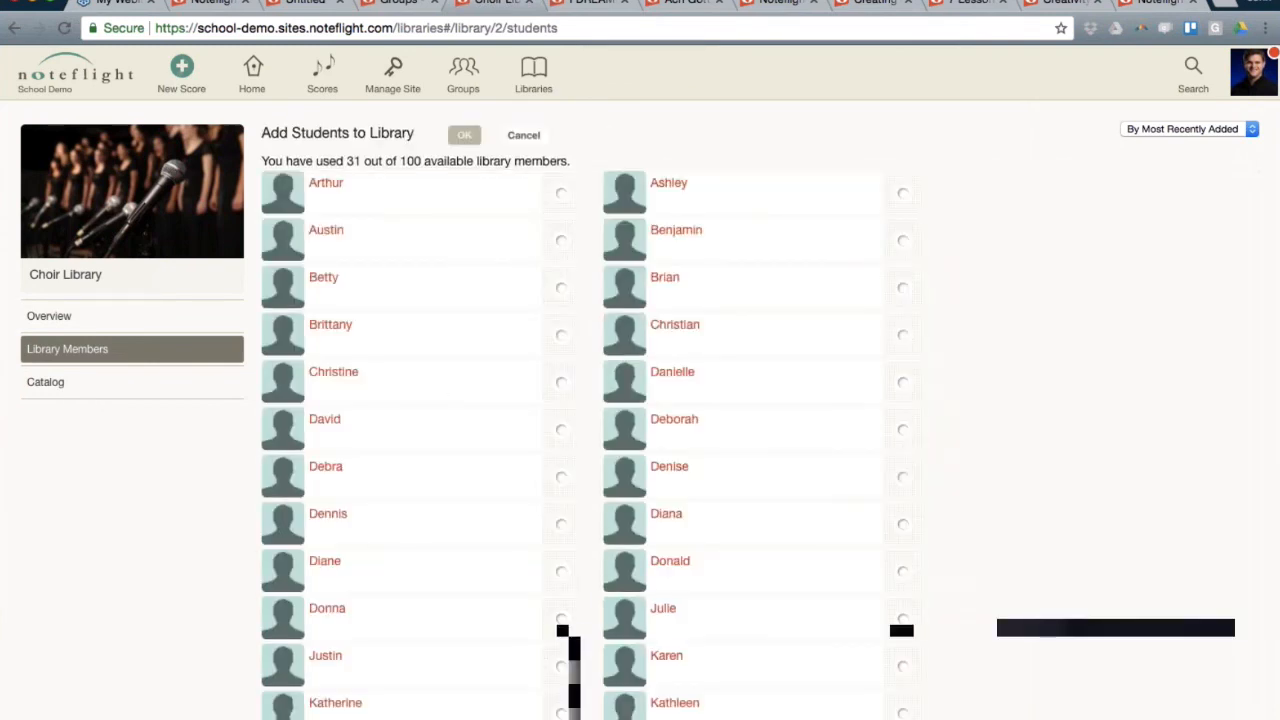
drag(400, 161, 419, 165)
click(903, 241)
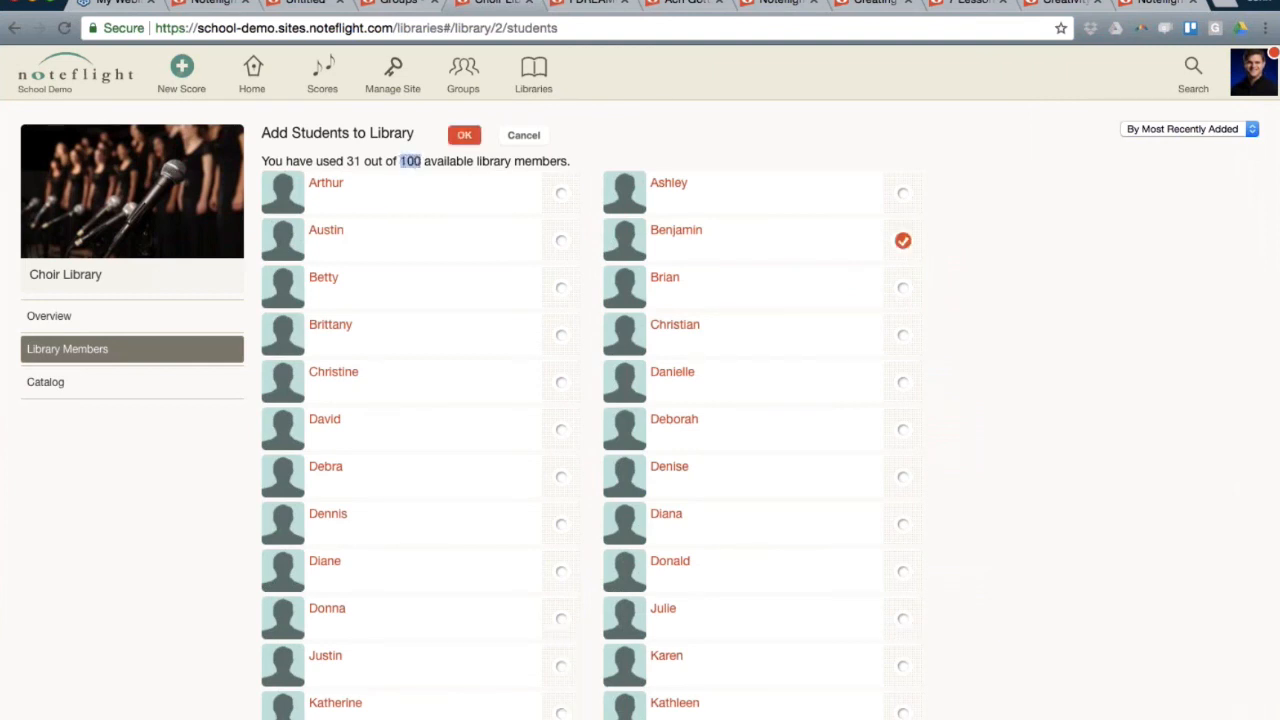
click(903, 335)
click(561, 430)
click(464, 135)
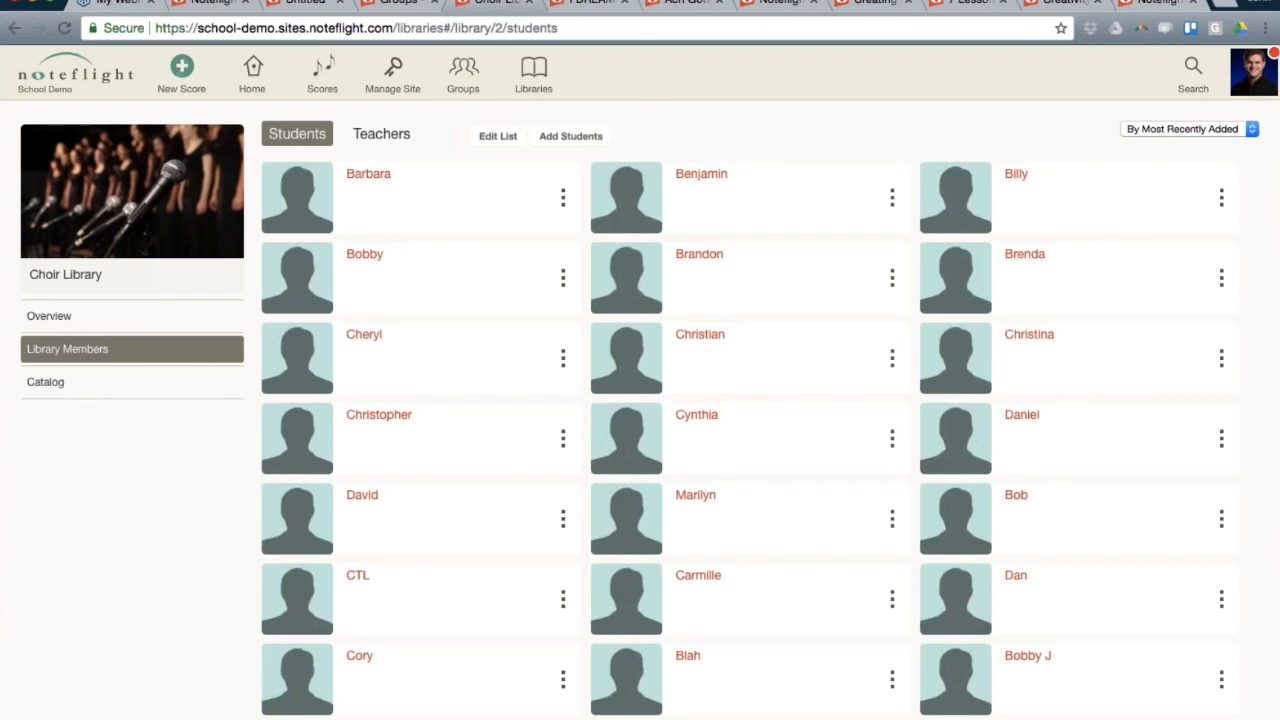
Remove three other students from the Choir Library's member list and finish editing the list.
click(489, 138)
click(463, 202)
click(463, 276)
click(561, 357)
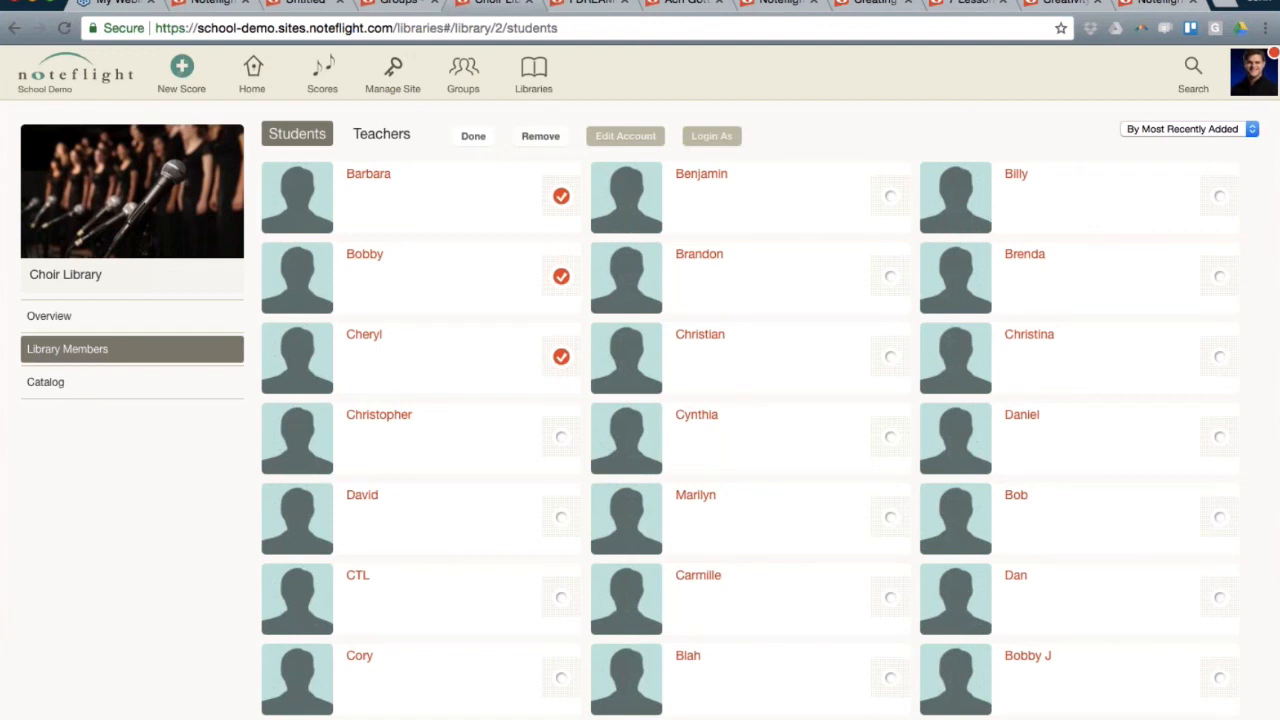
click(531, 136)
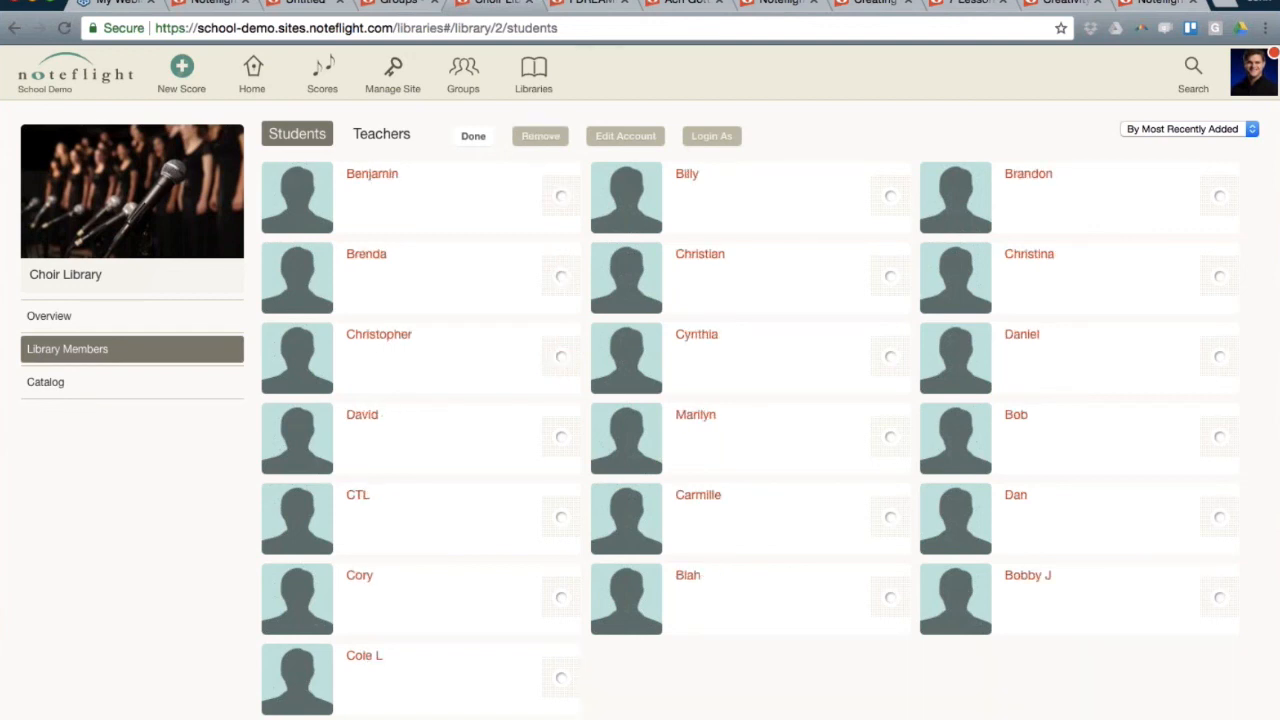
click(473, 136)
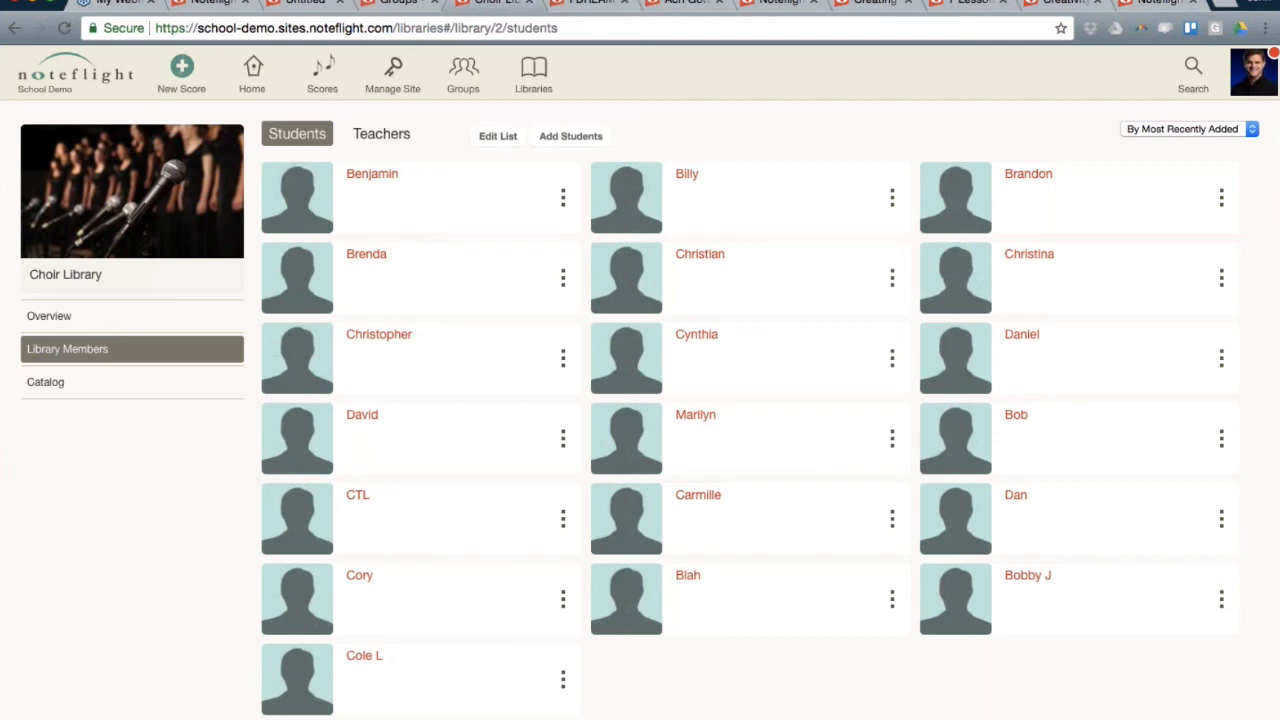
Switch to the Noteflight Learn Tutorials page, open the Noteflight Learn Site Setup guide and look through its steps.
click(768, 8)
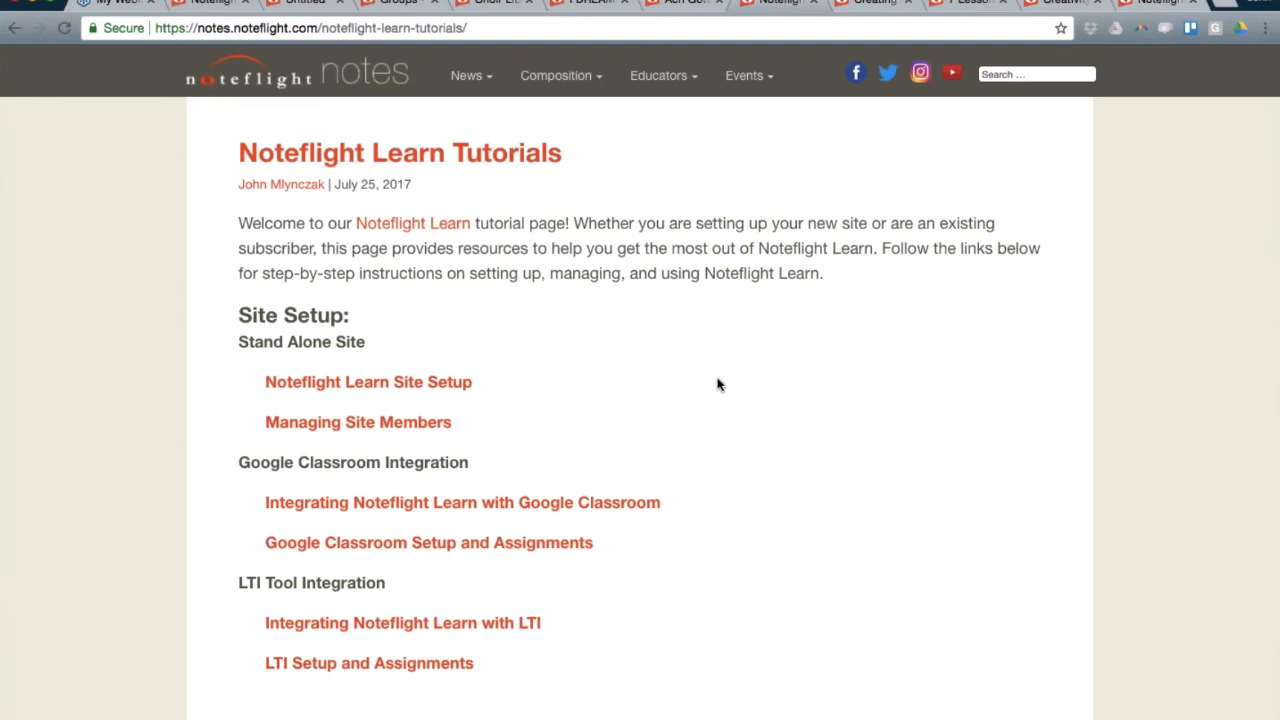
scroll(717, 382, down, 2)
scroll(717, 380, up, 1)
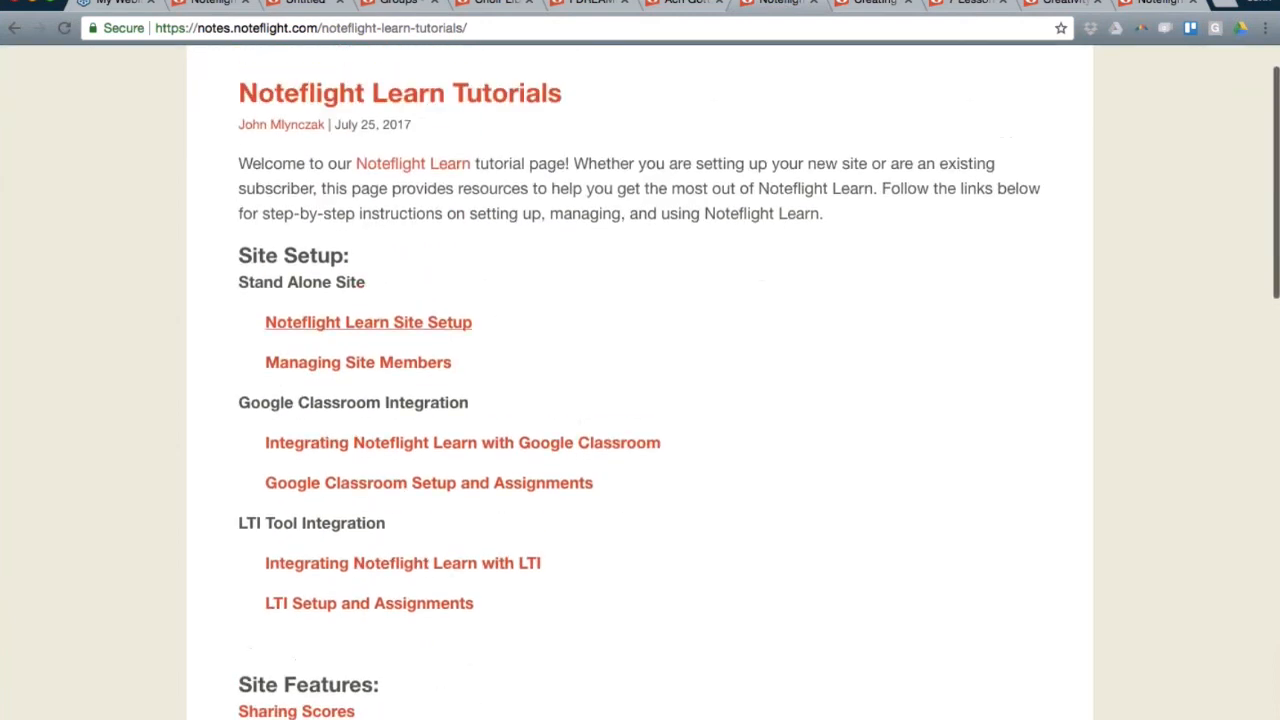
click(340, 324)
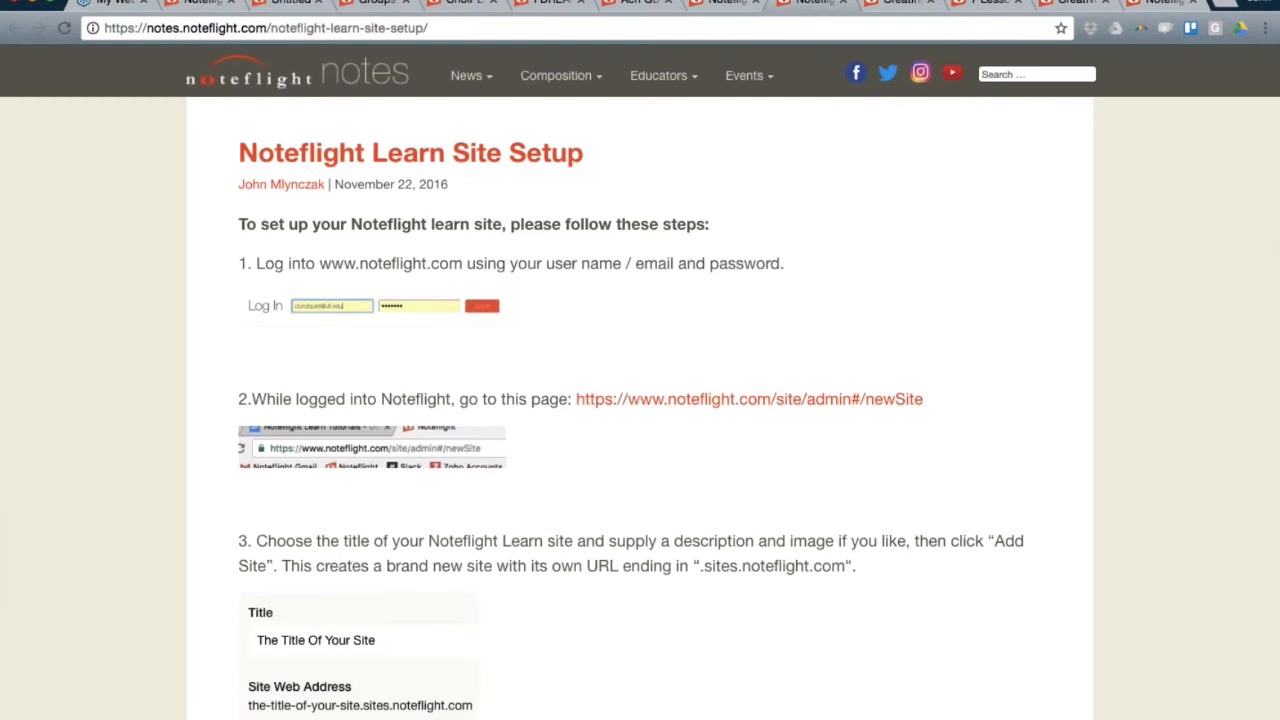
scroll(640, 380, down, 2)
scroll(640, 380, down, 7)
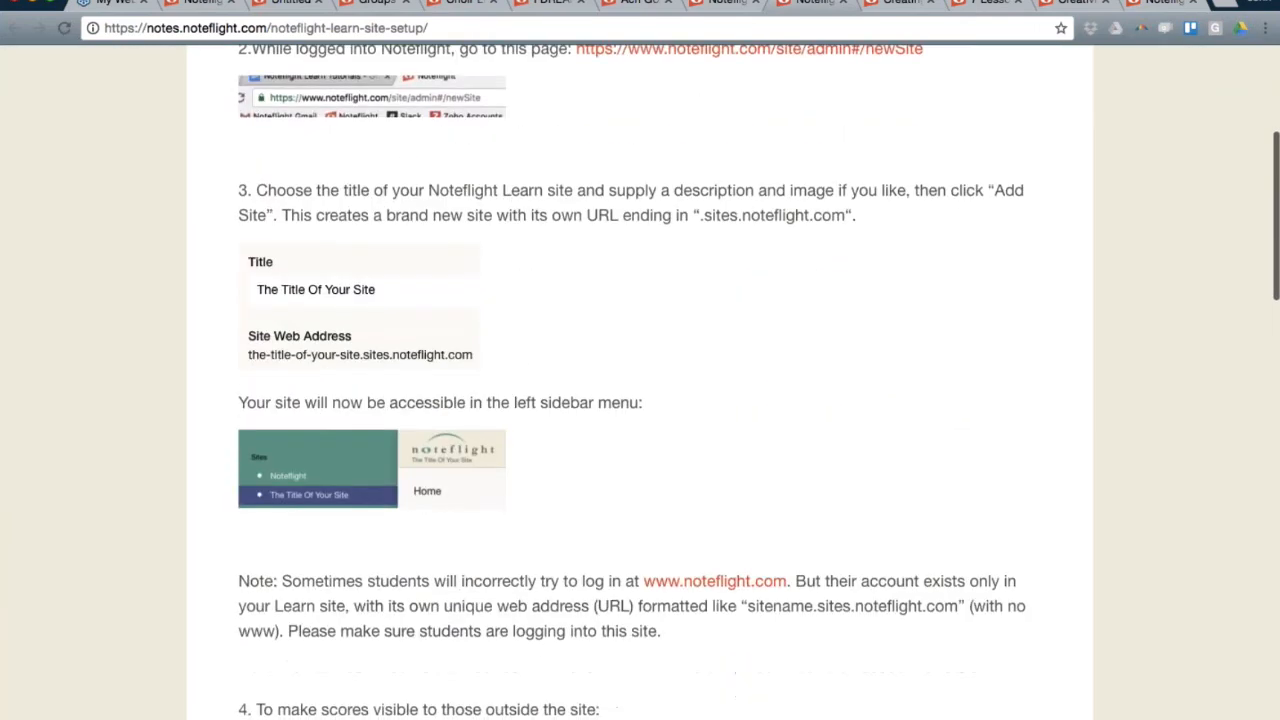
Switch to the Creating Assignments in Noteflight Learn article and look through its instructions on activity templates.
click(885, 10)
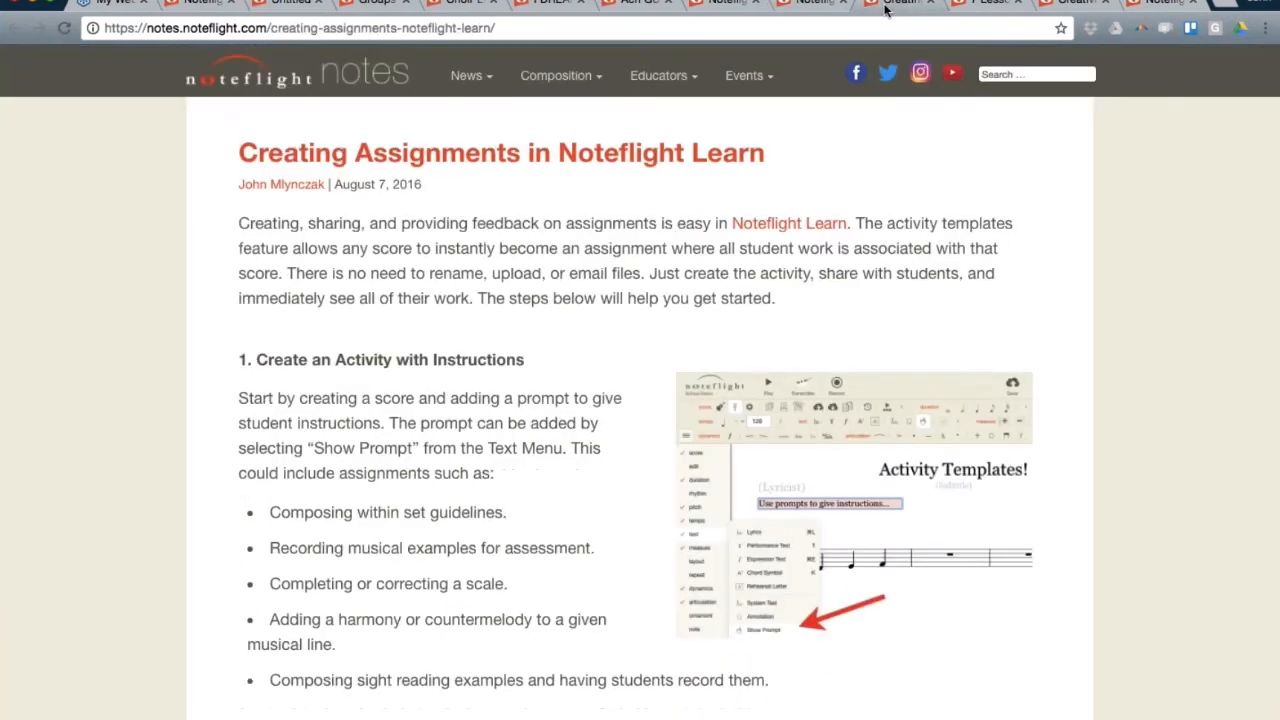
scroll(640, 380, down, 1)
scroll(640, 380, down, 4)
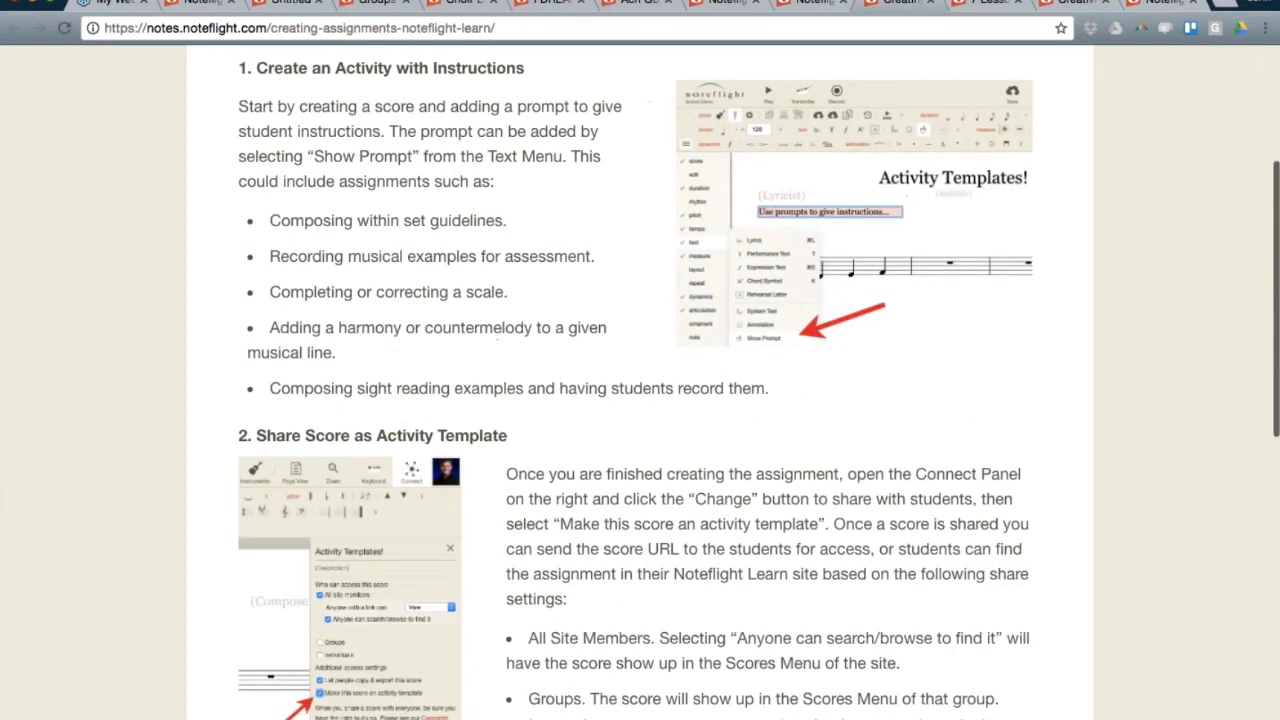
scroll(613, 390, down, 5)
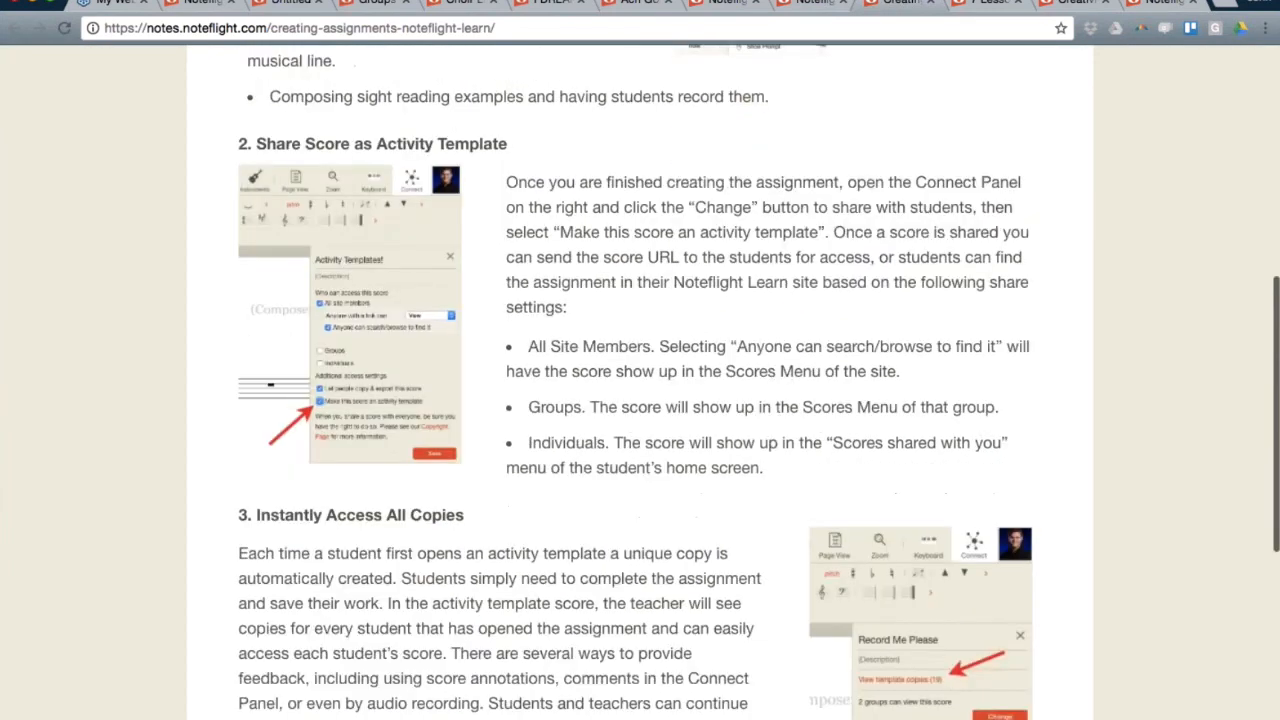
scroll(640, 400, up, 6)
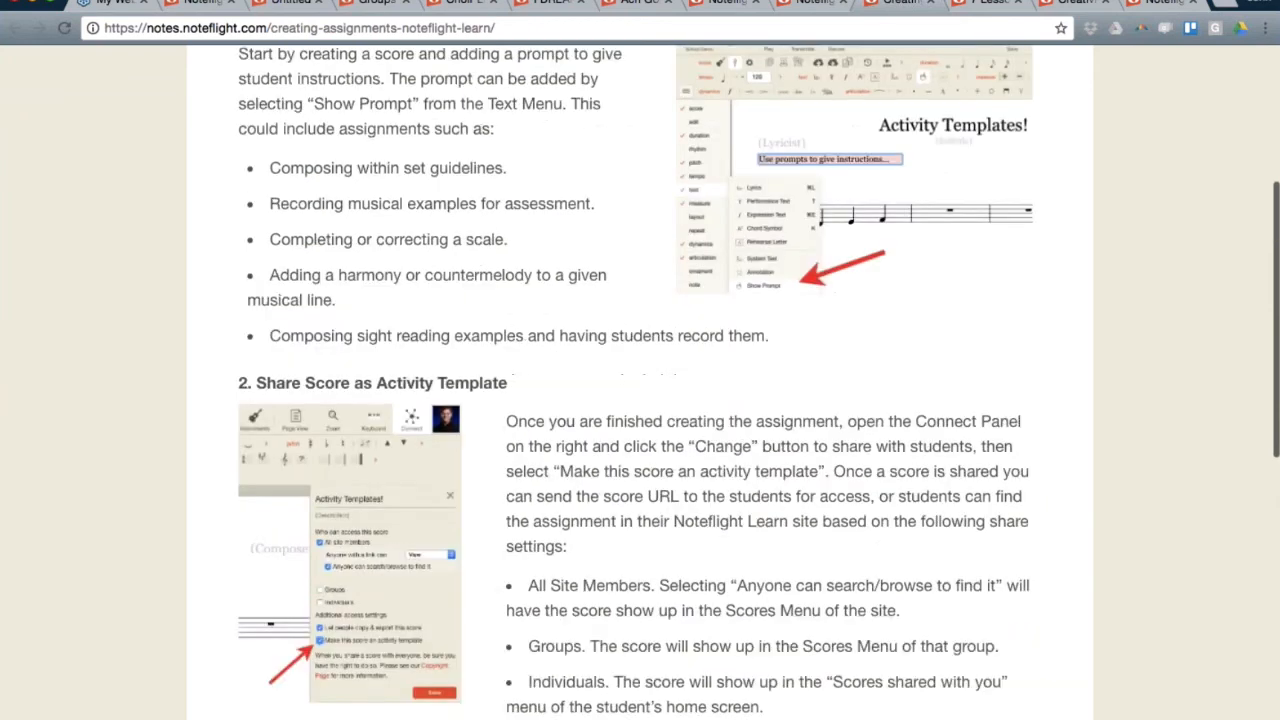
Return to the Noteflight Learn Tutorials page and look over its Site Features, Using Content Libraries, and Training and Support links.
click(806, 4)
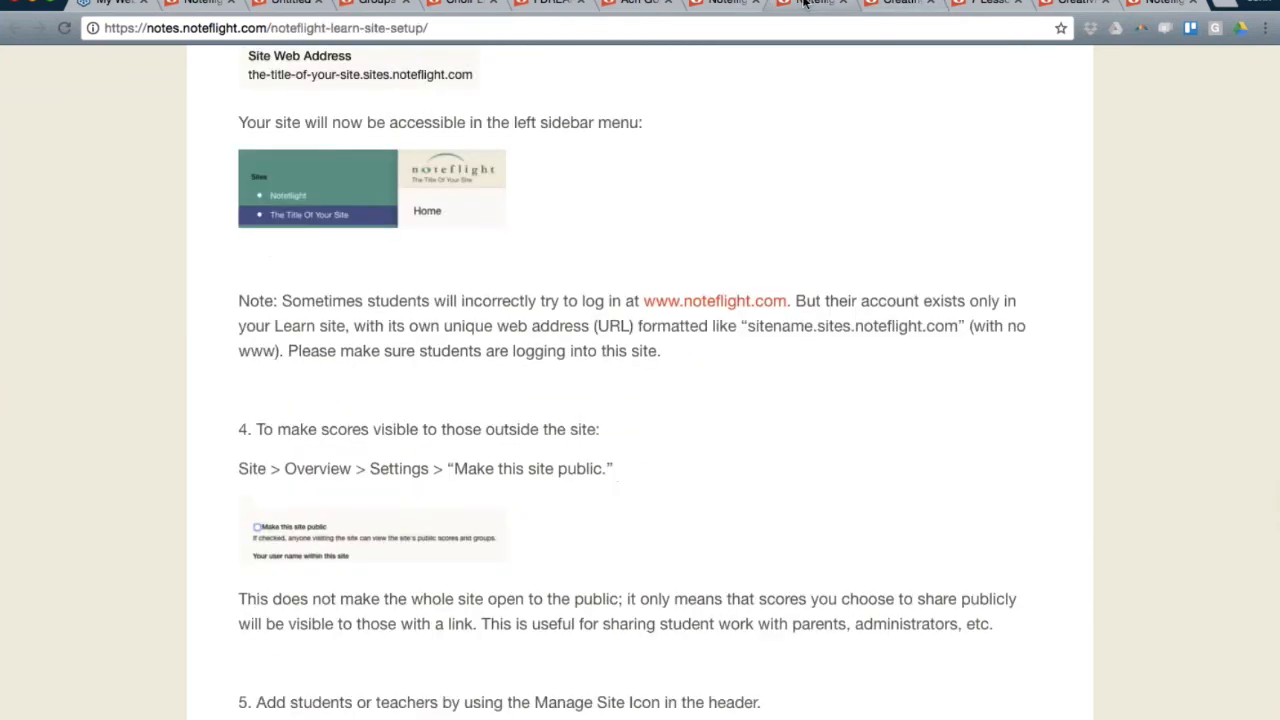
click(710, 5)
scroll(577, 343, down, 7)
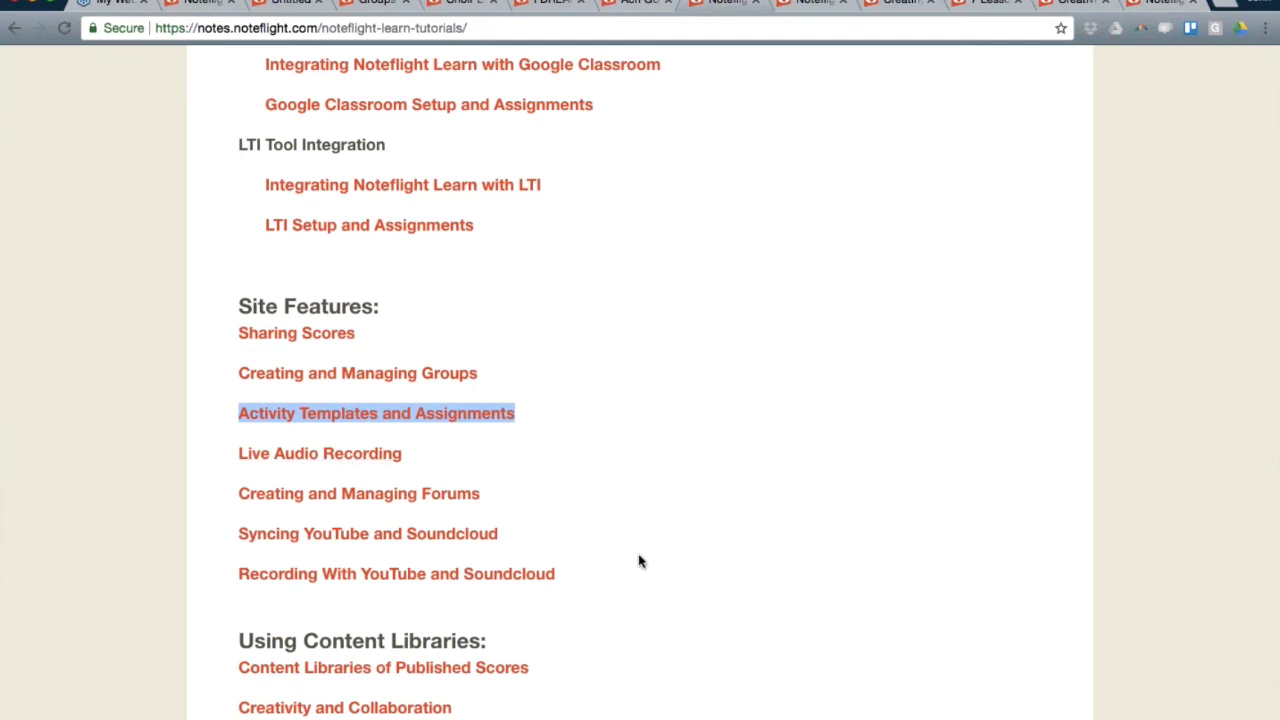
scroll(640, 560, down, 3)
scroll(638, 560, down, 3)
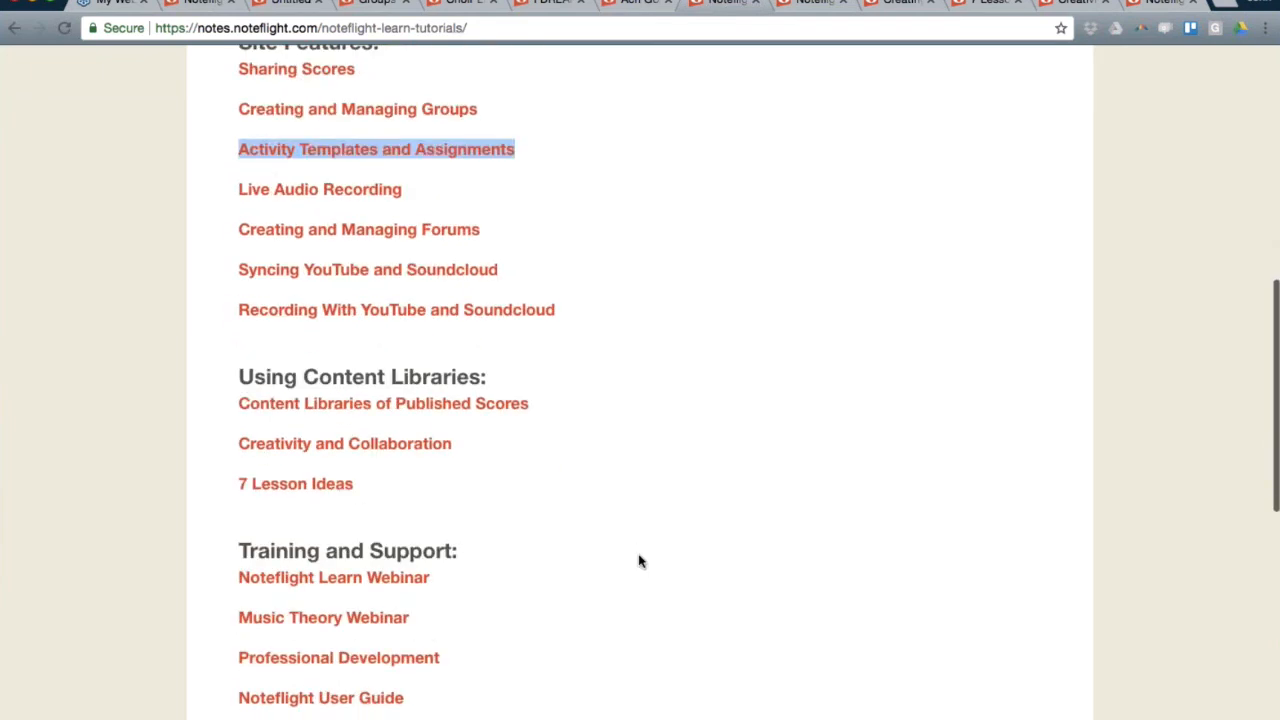
Switch to the 7 Lesson Ideas Using Noteflight Learn Content Libraries article and look through its lesson suggestions.
click(891, 3)
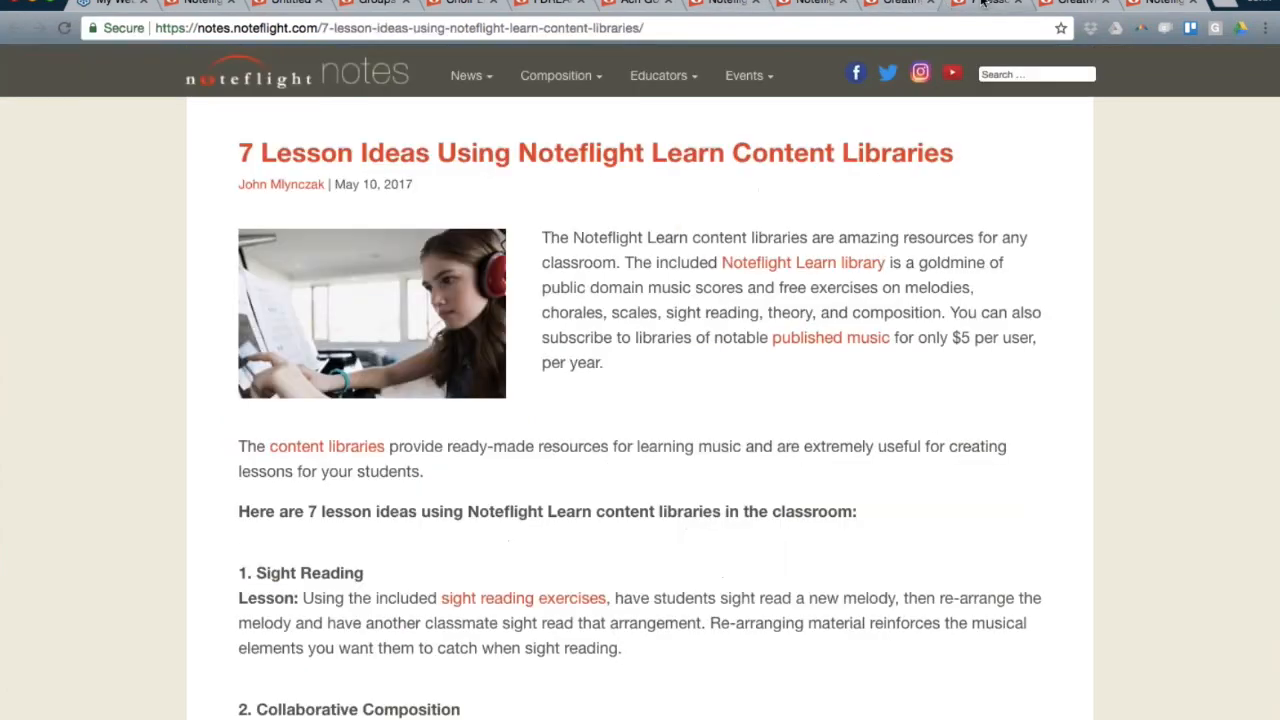
scroll(640, 400, down, 3)
scroll(640, 400, down, 3)
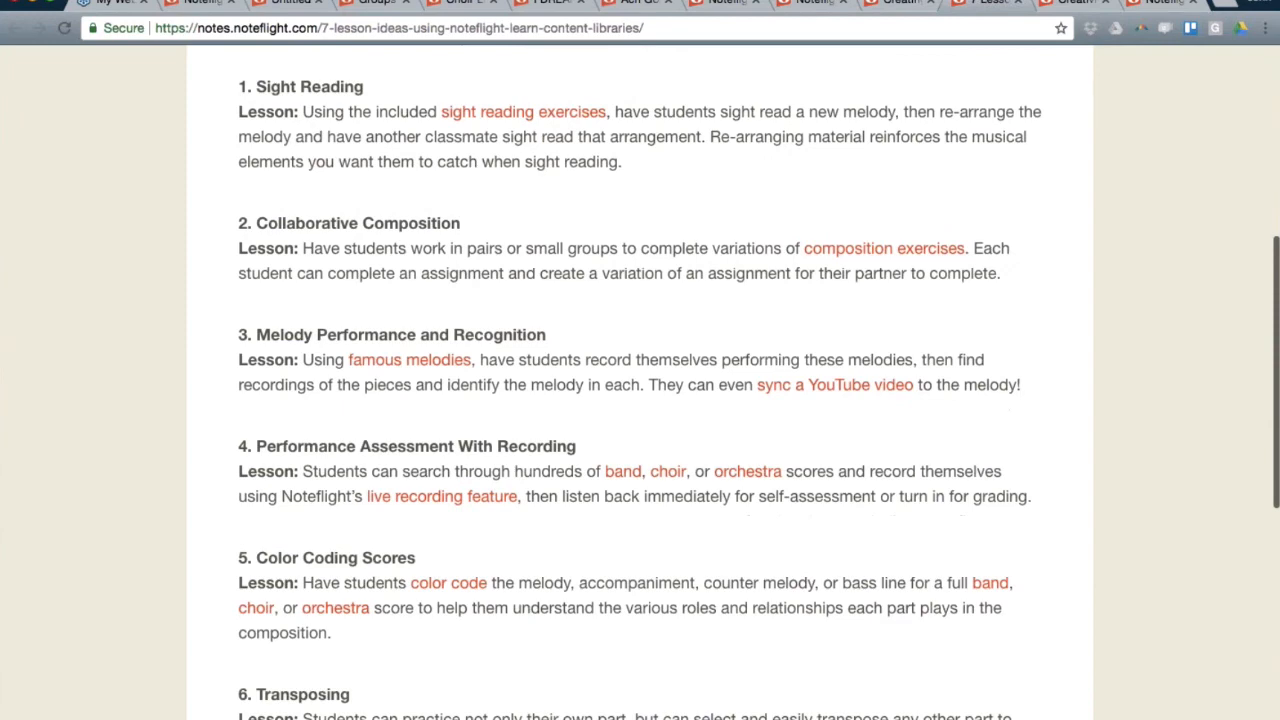
Switch to the Creativity and Collaboration with Noteflight Learn article and look through its five classroom tips.
click(1058, 9)
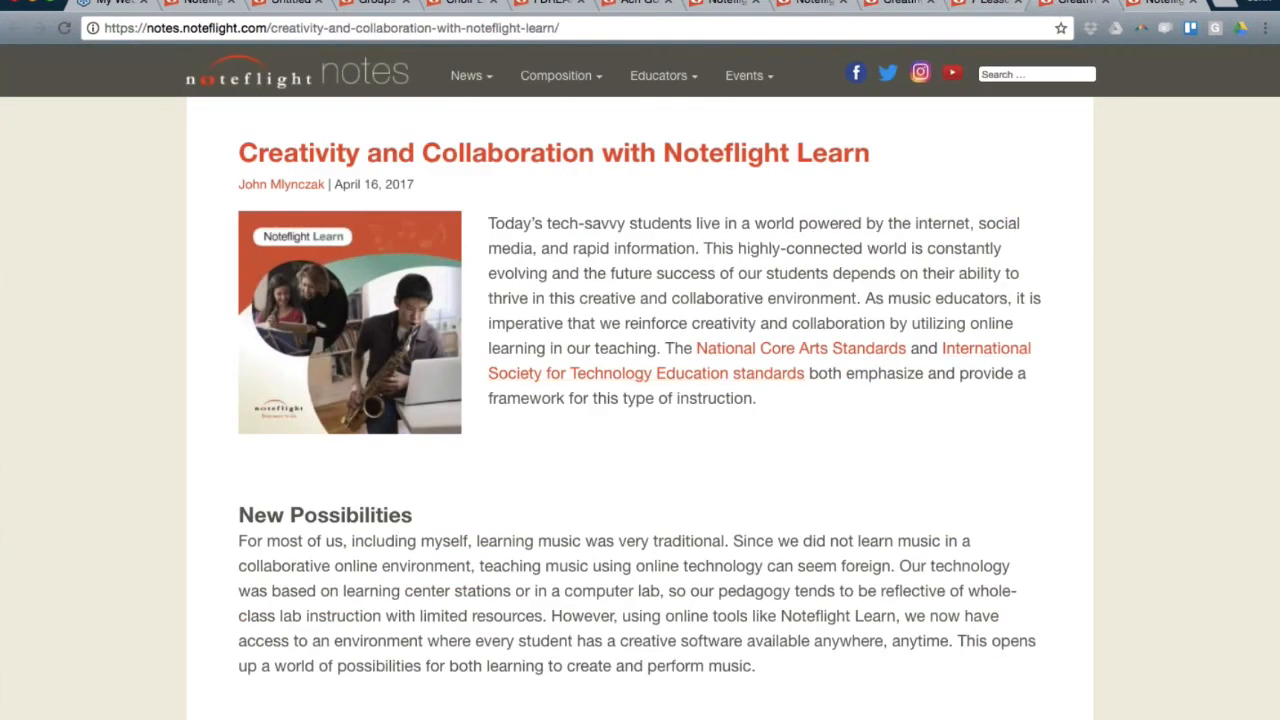
scroll(545, 511, down, 5)
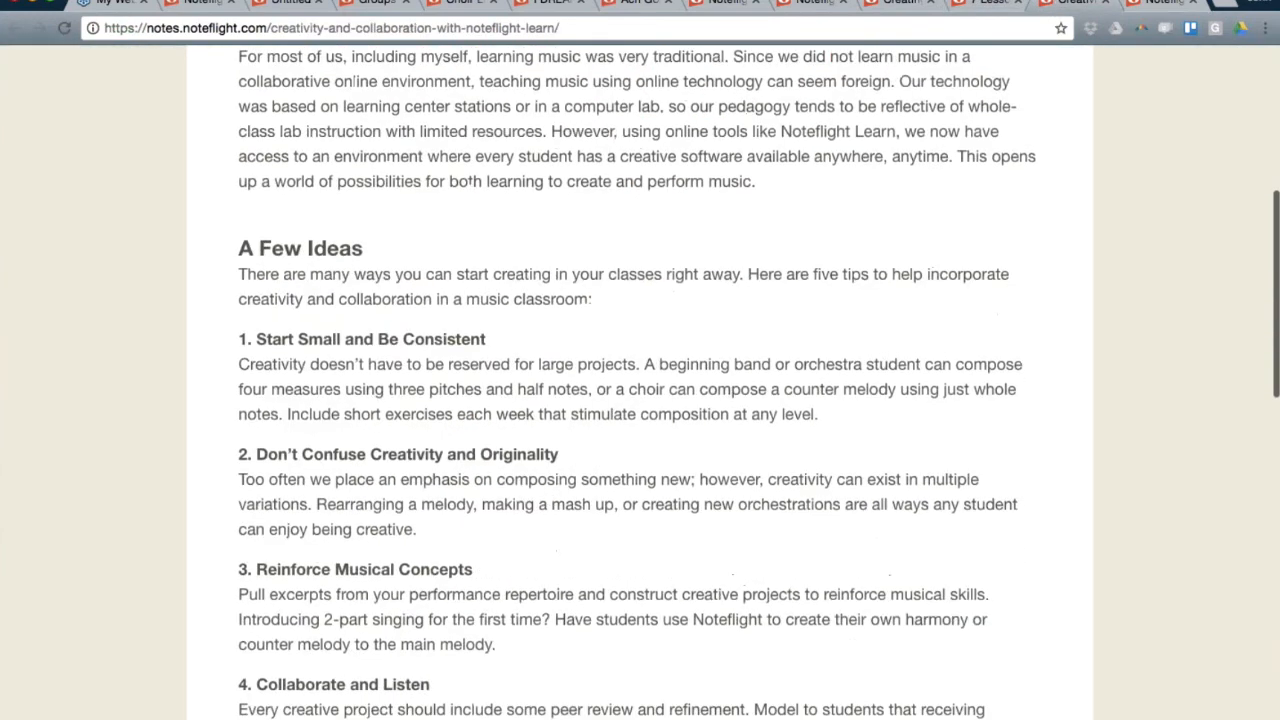
scroll(640, 400, down, 2)
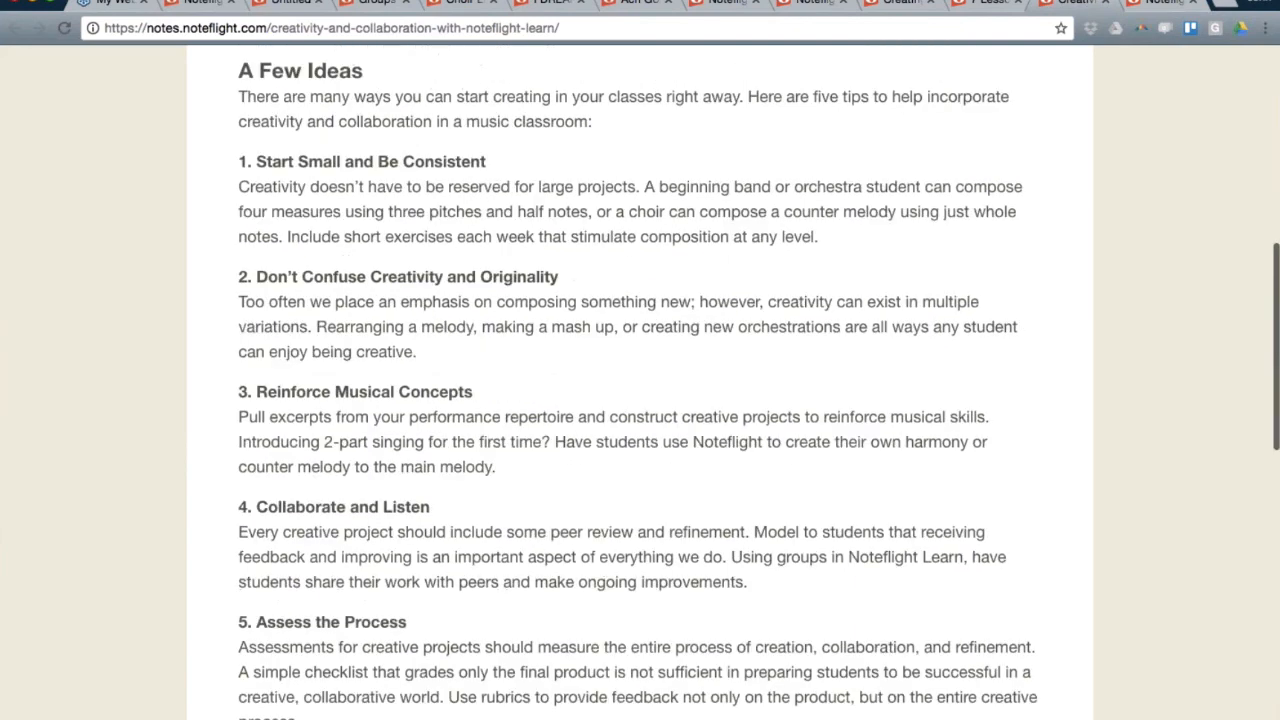
Switch to the Noteflight Professional Development page and look through its training offers and the training team profiles.
click(1157, 3)
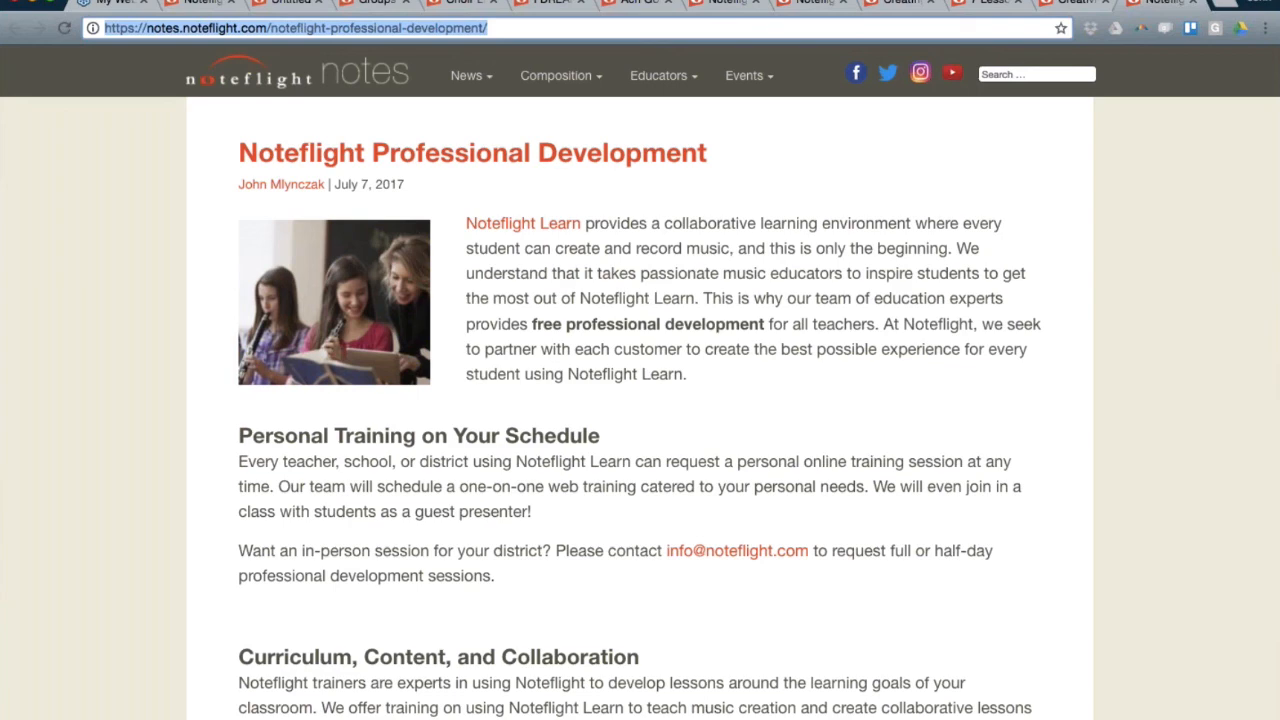
scroll(640, 400, down, 10)
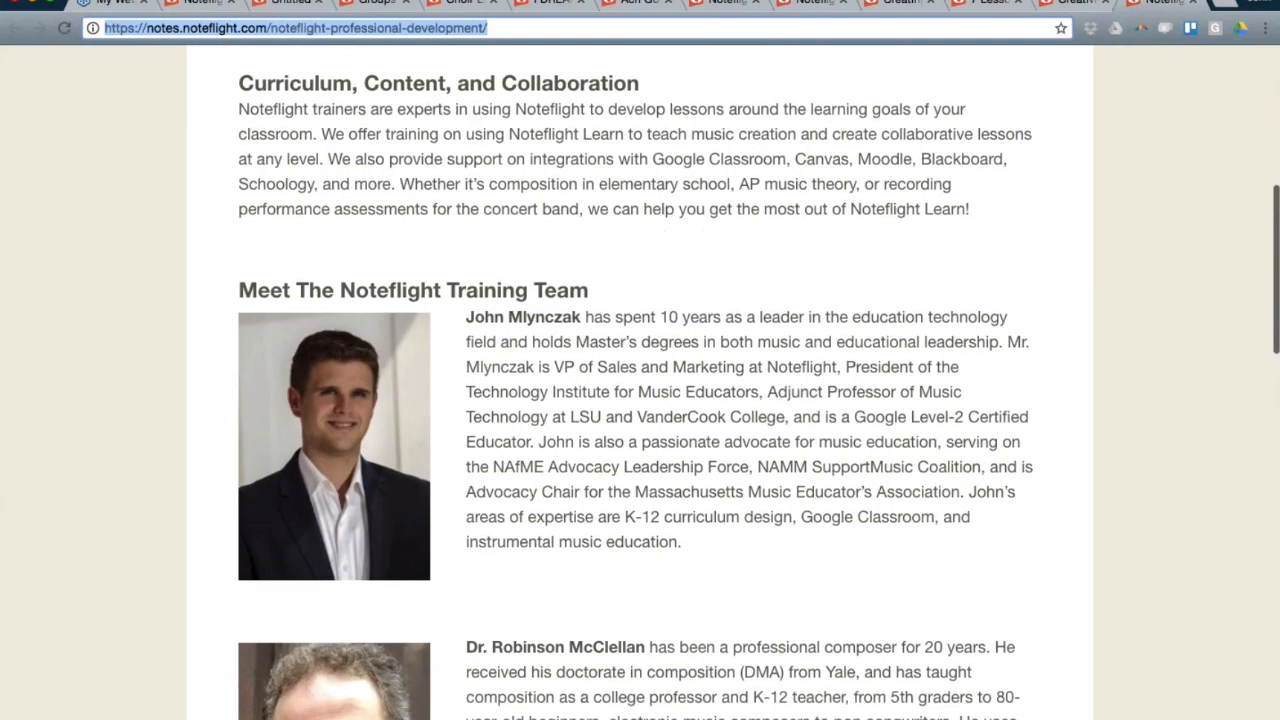
scroll(640, 400, down, 8)
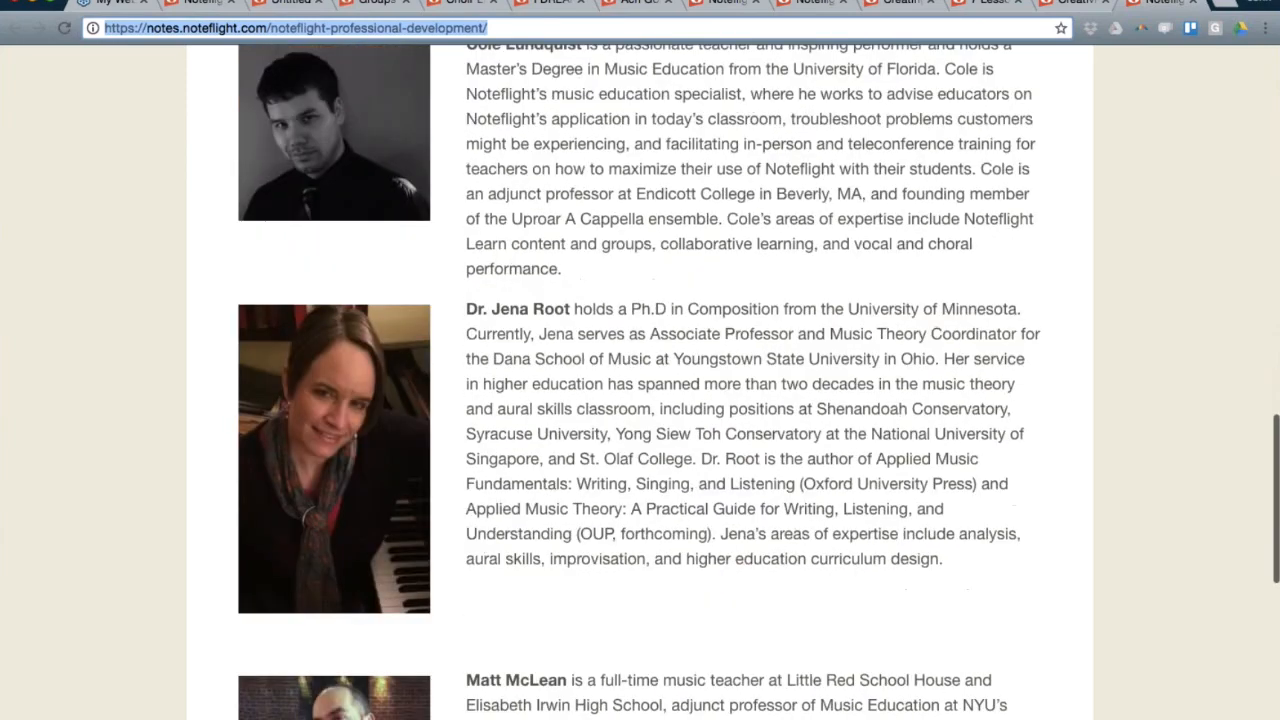
scroll(640, 400, down, 1)
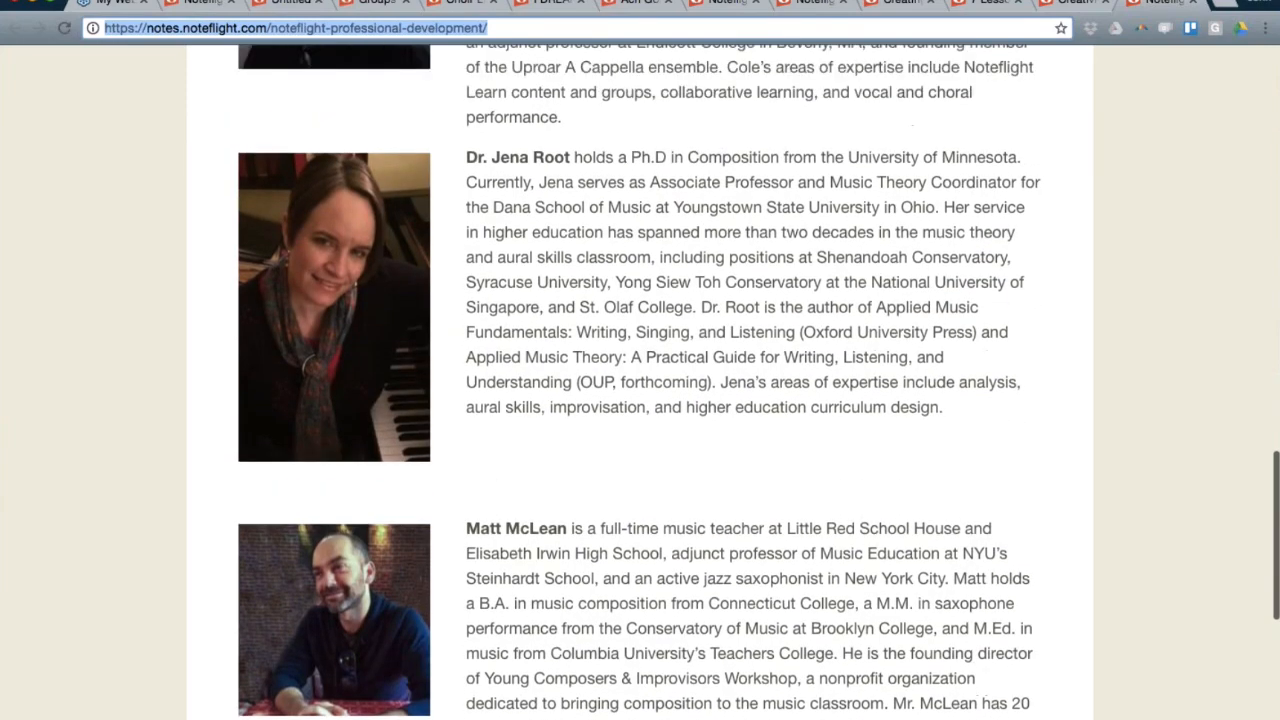
scroll(640, 400, up, 6)
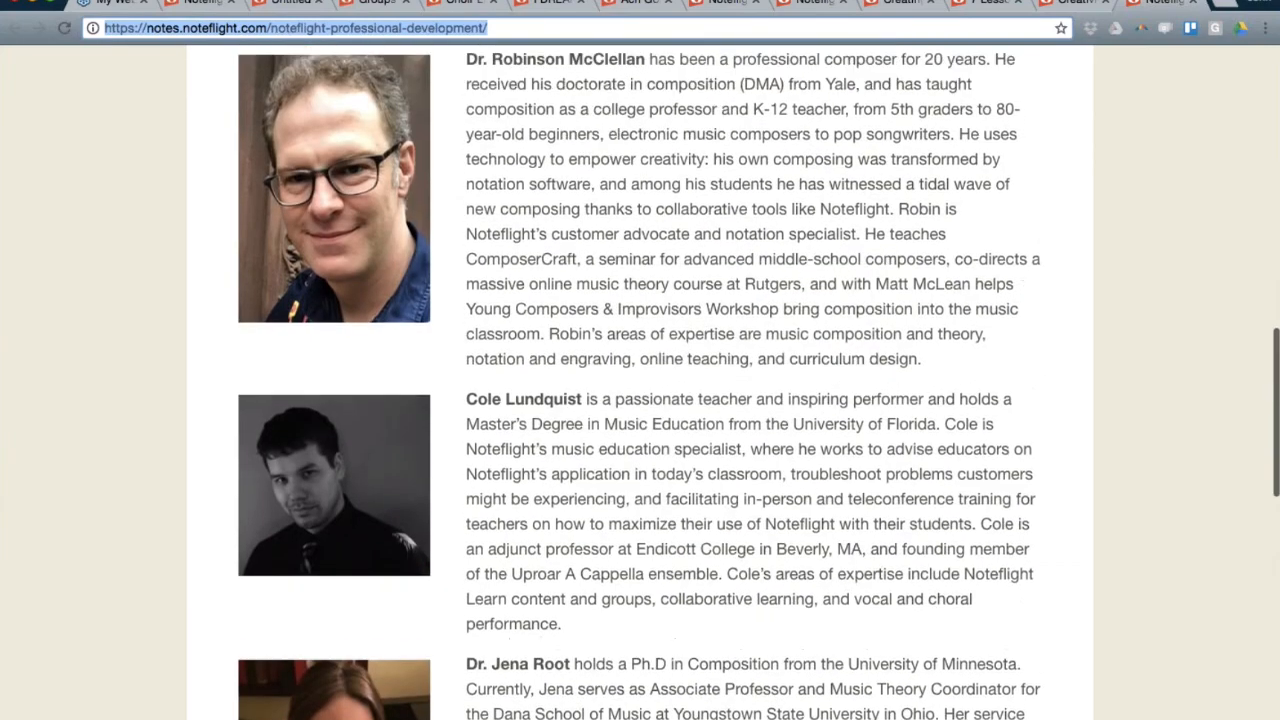
scroll(640, 400, up, 7)
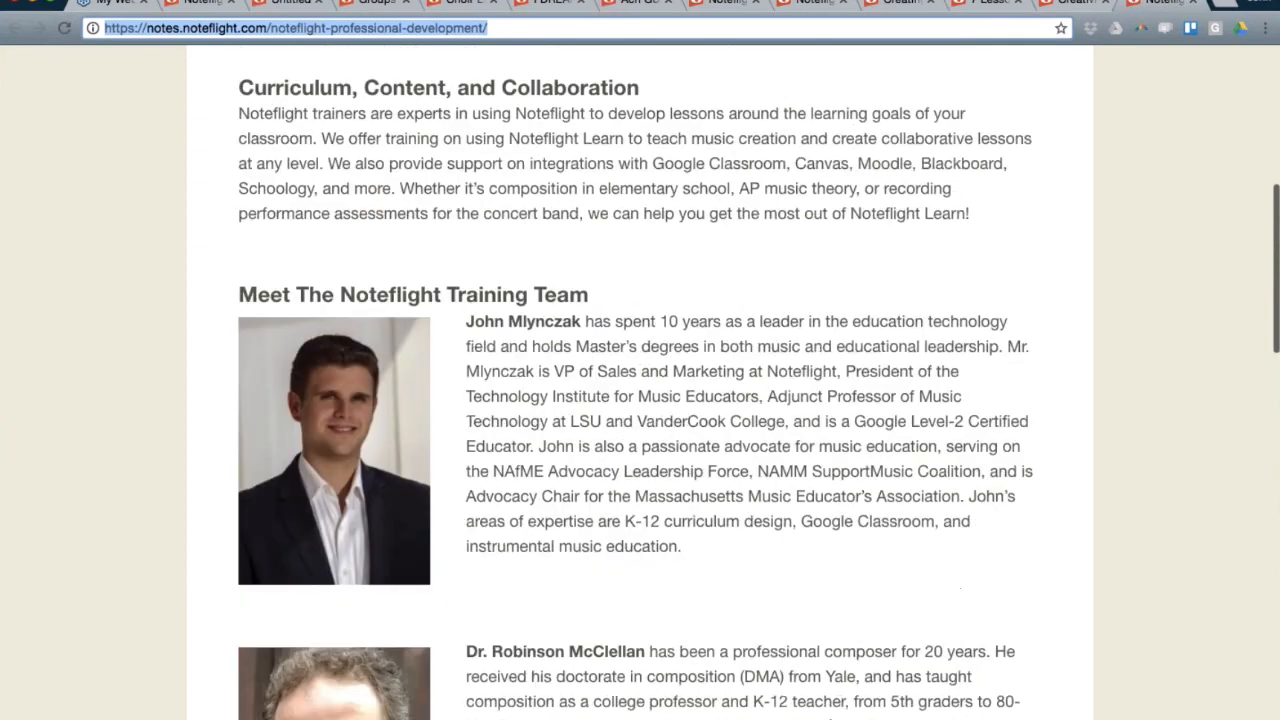
scroll(640, 400, down, 14)
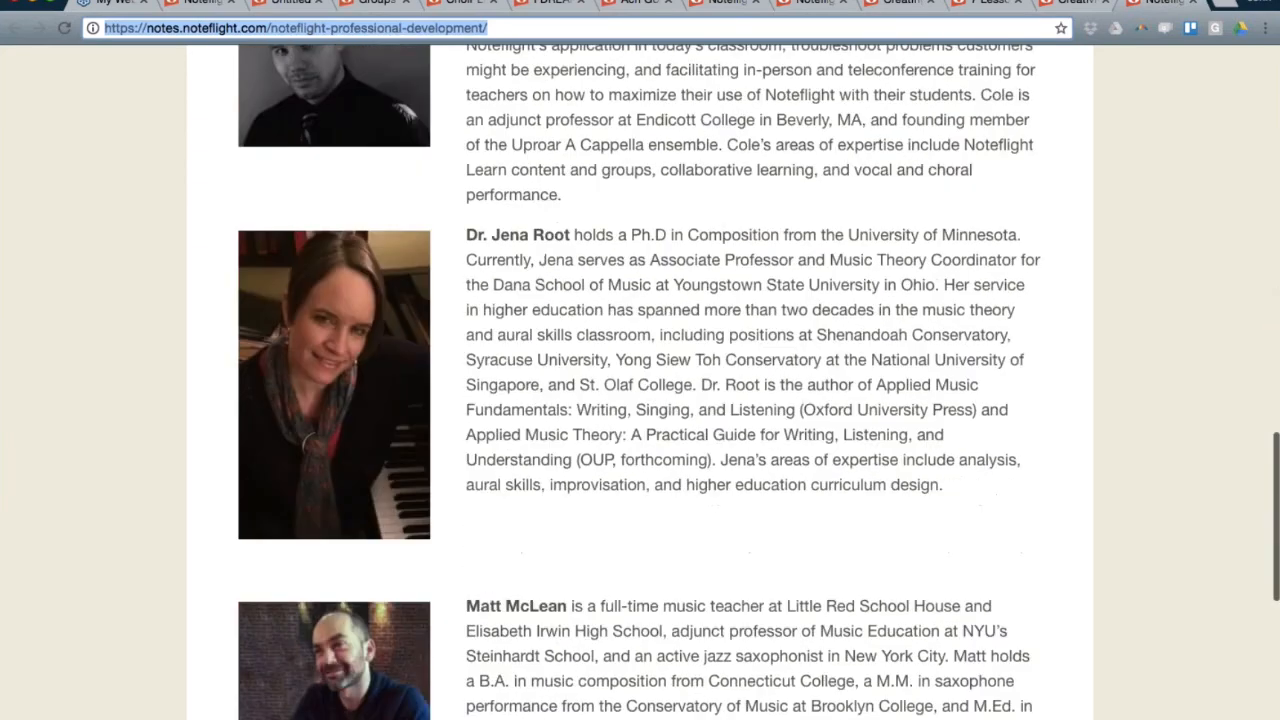
scroll(640, 400, up, 20)
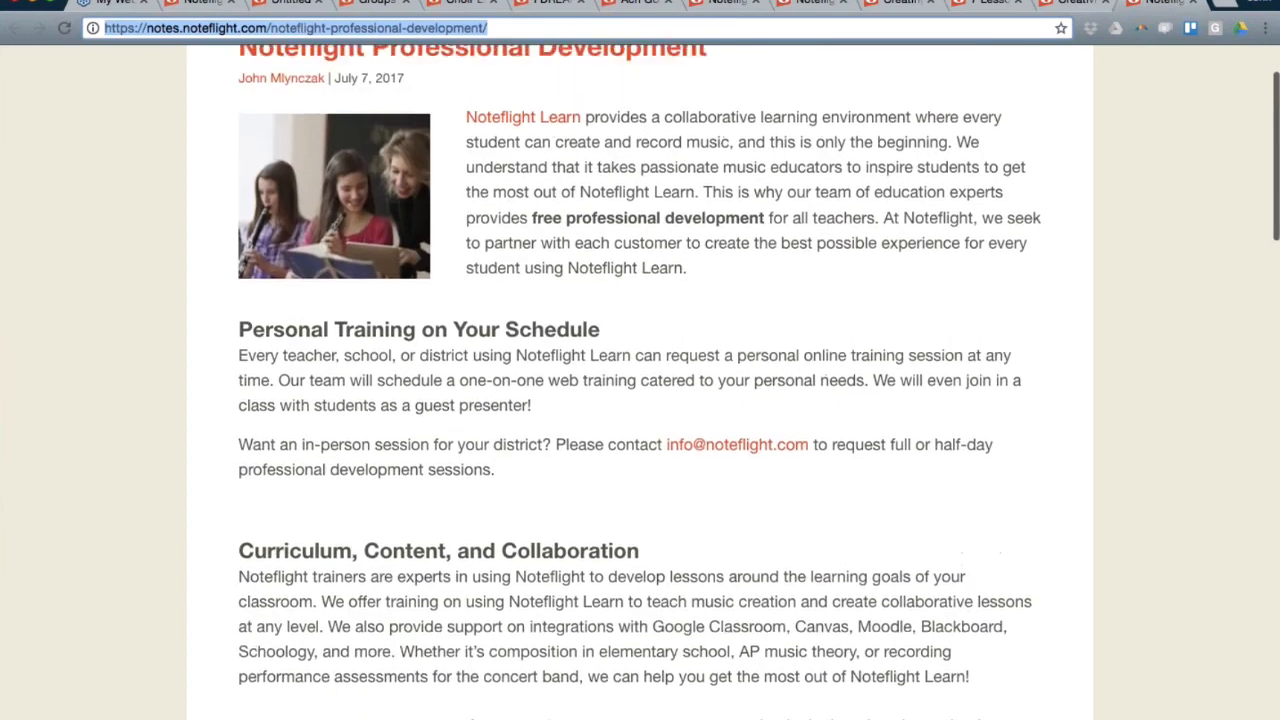
scroll(857, 349, up, 2)
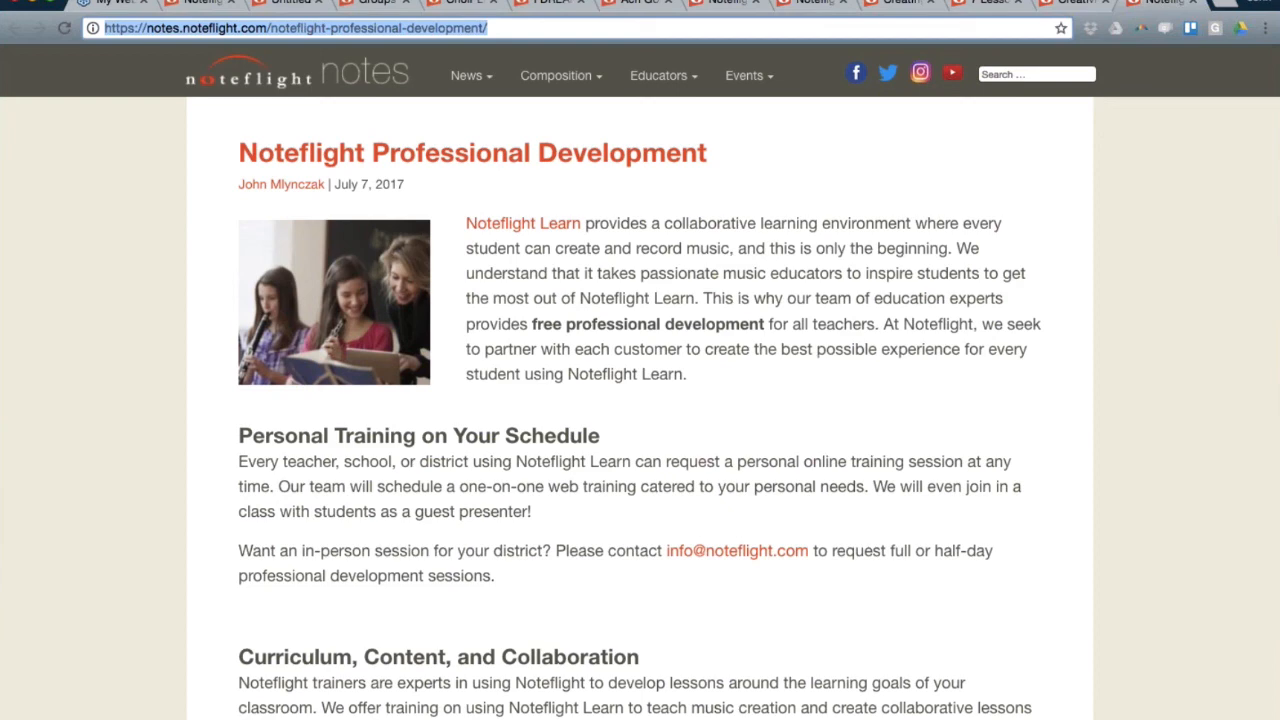
Switch to the Noteflight Learn PowerPoint presentation and start the slide show from the Direct Integration slide.
key(ctrl+Up)
click(410, 421)
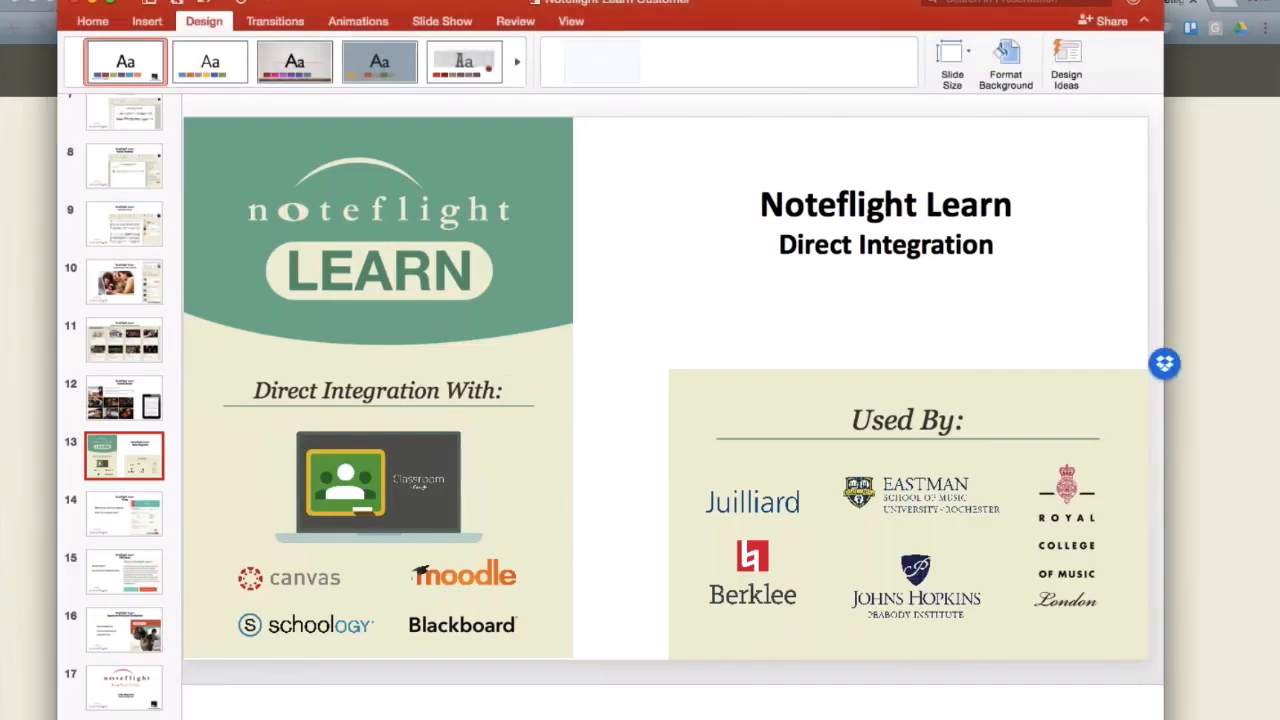
key(super+shift+Return)
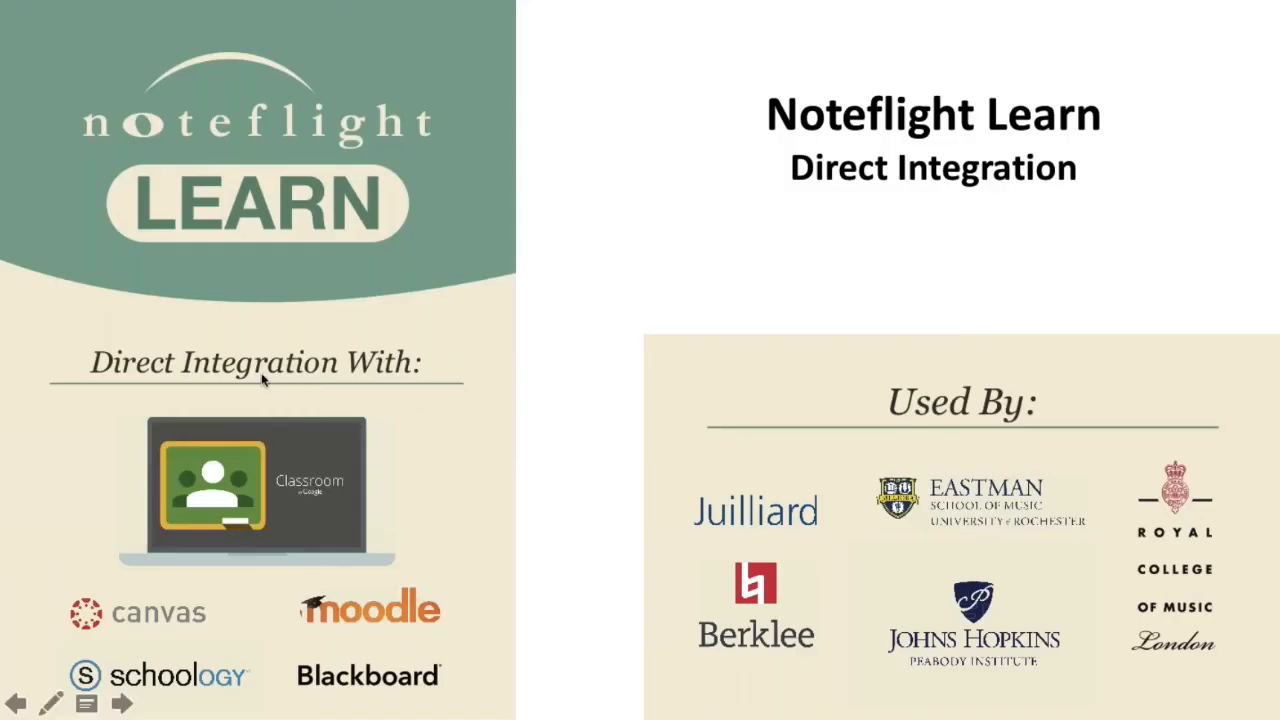